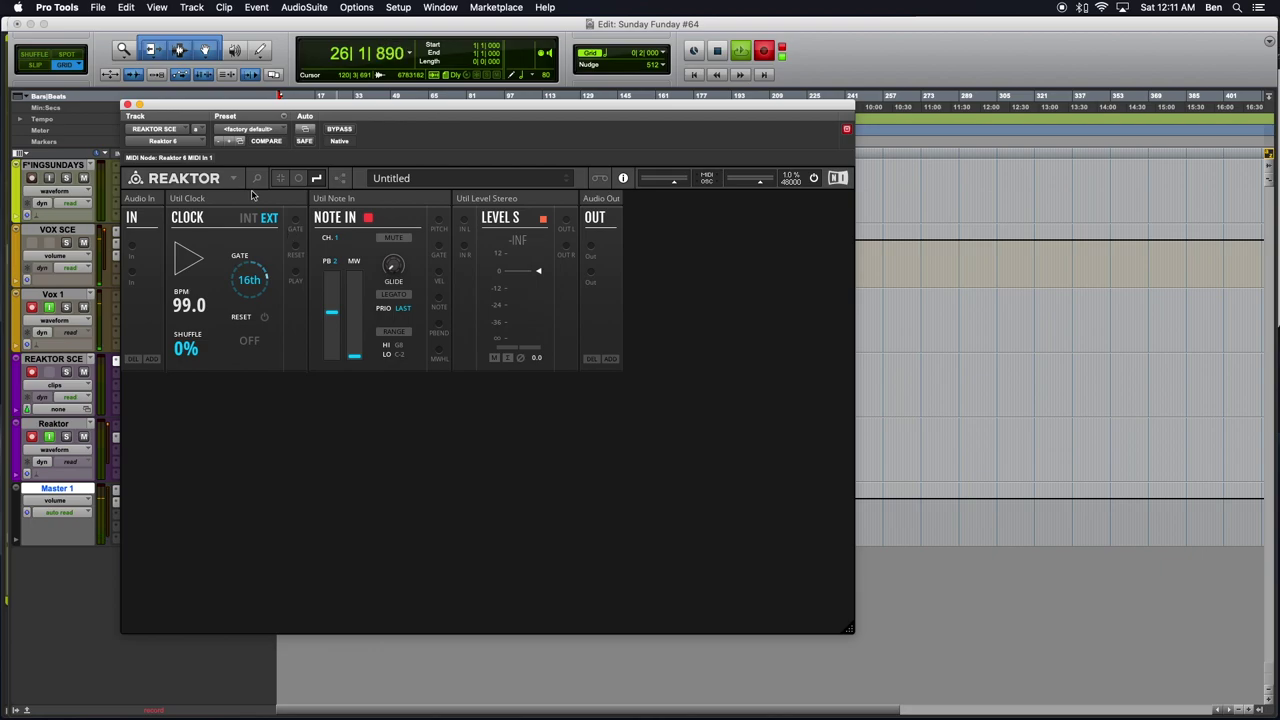
# - Move the Clock block to a new row below Note In, and reposition and enlarge the plug-in window
pyautogui.moveTo(220, 197)
pyautogui.moveTo(220, 197); pyautogui.dragTo(177, 384)
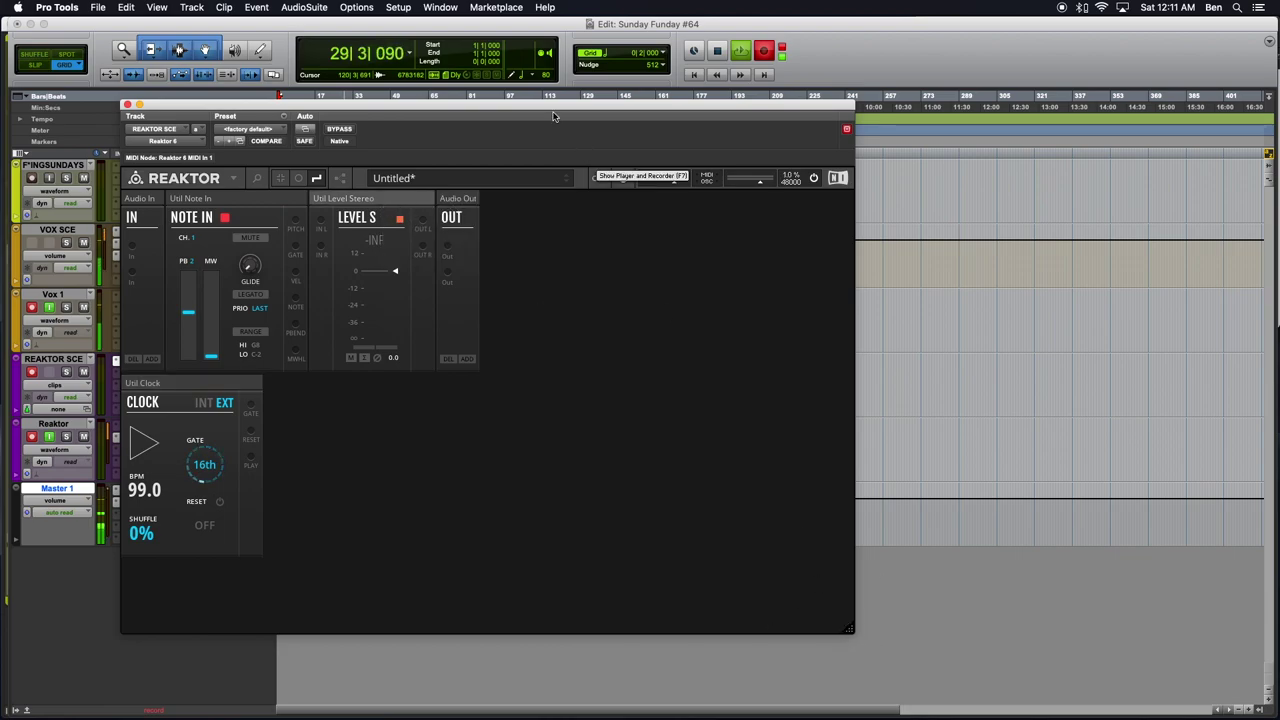
pyautogui.moveTo(553, 117); pyautogui.dragTo(561, 45)
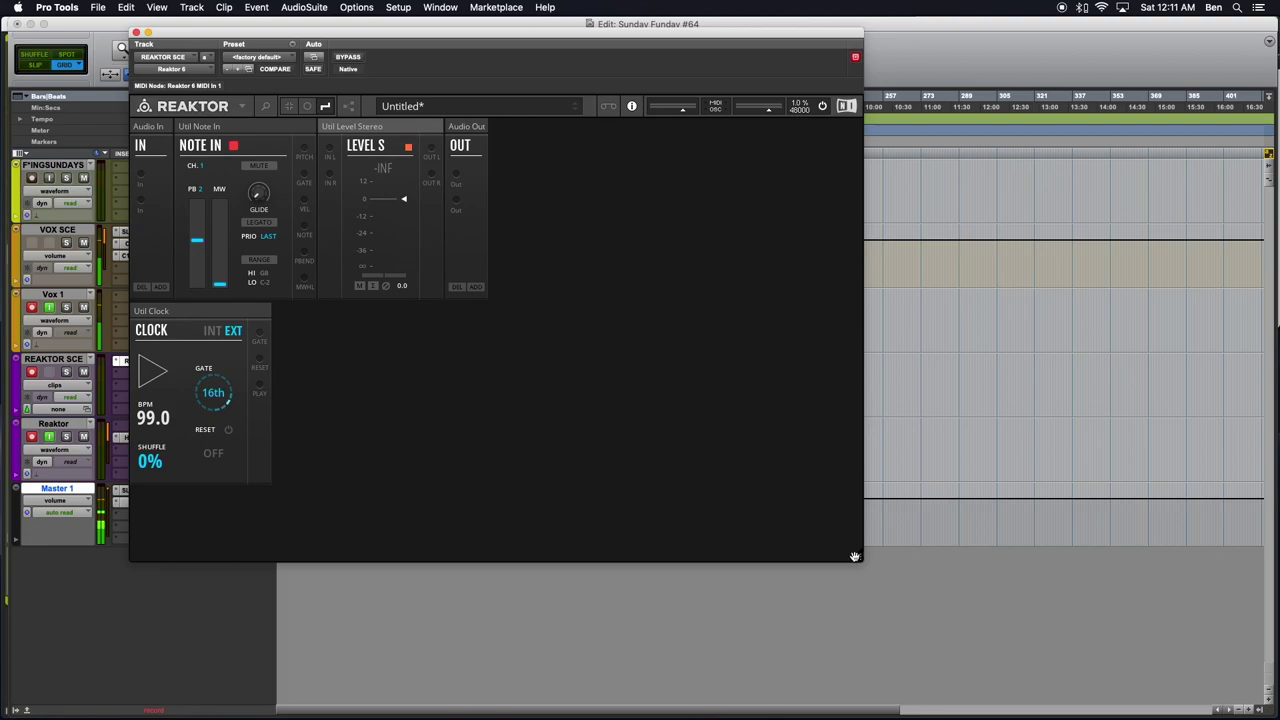
pyautogui.moveTo(855, 557); pyautogui.dragTo(1020, 687)
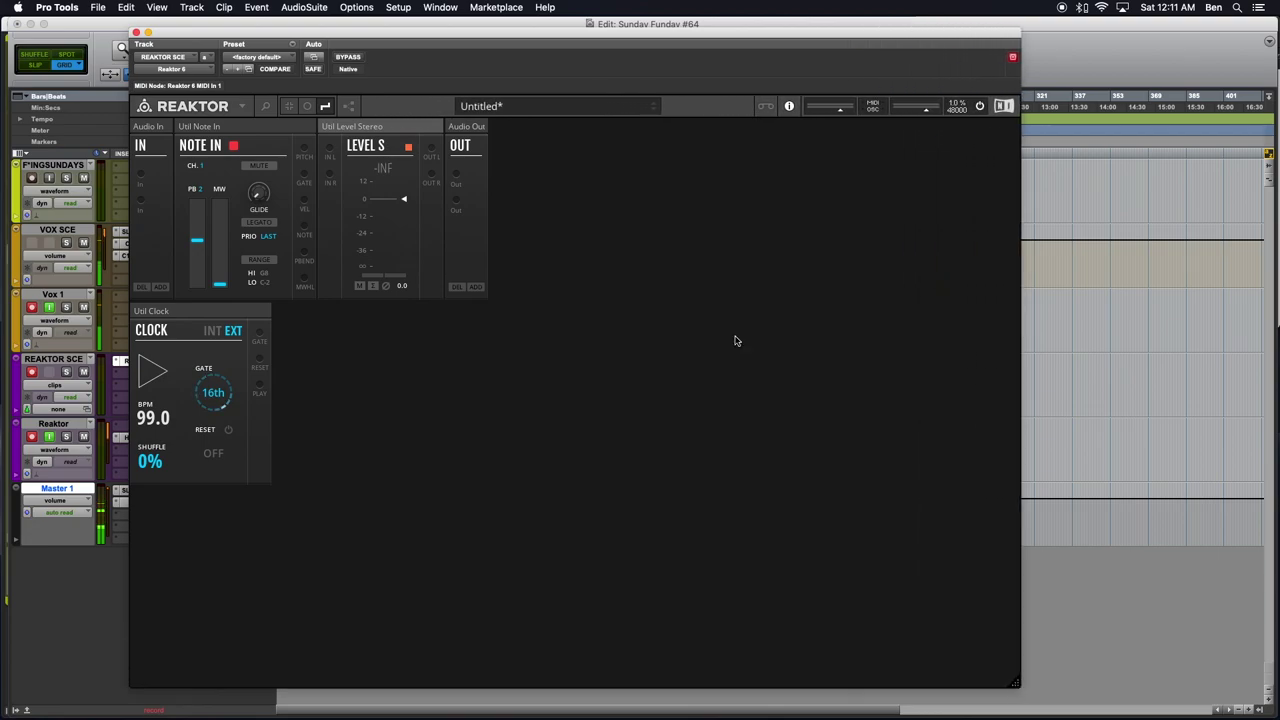
# - Move the Level S and Audio Out blocks together to a third row below the Clock block
pyautogui.click(467, 131)
pyautogui.keyDown('shift'); pyautogui.click(405, 140); pyautogui.keyUp('shift')
pyautogui.moveTo(388, 127); pyautogui.dragTo(366, 534)
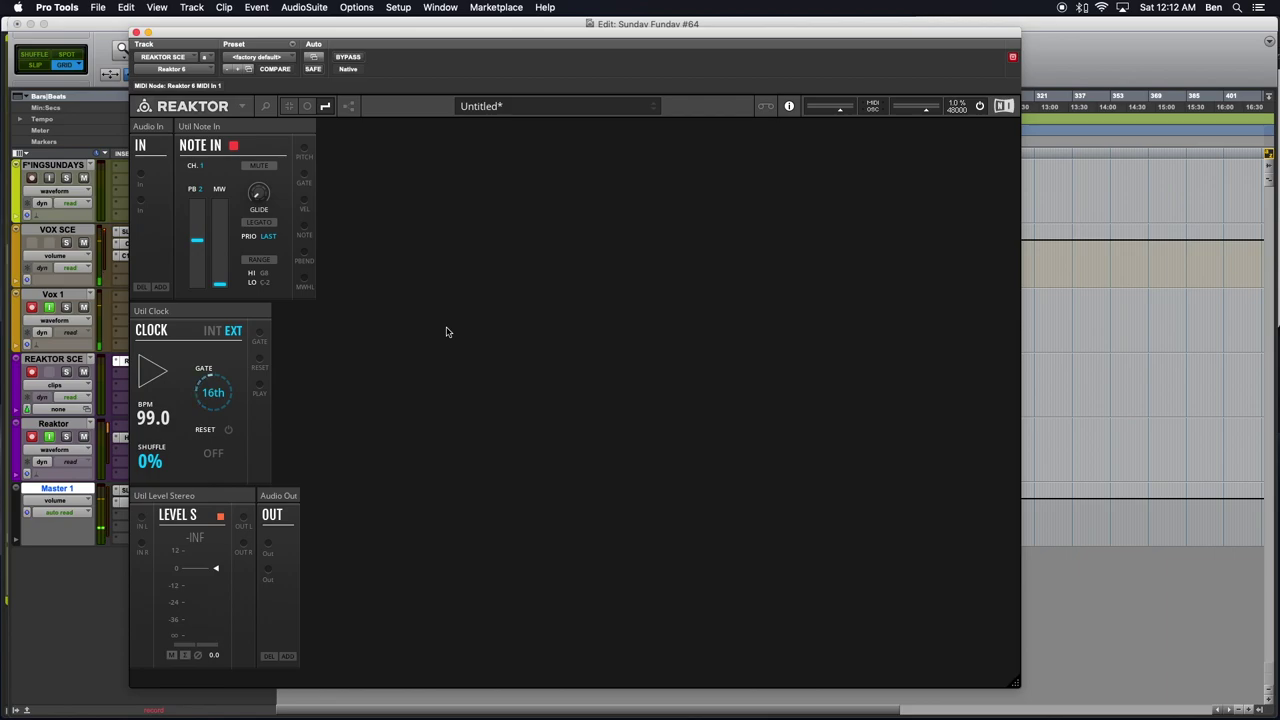
# - Switch the Clock block to internal sync and set its tempo to 99 BPM
pyautogui.click(213, 333)
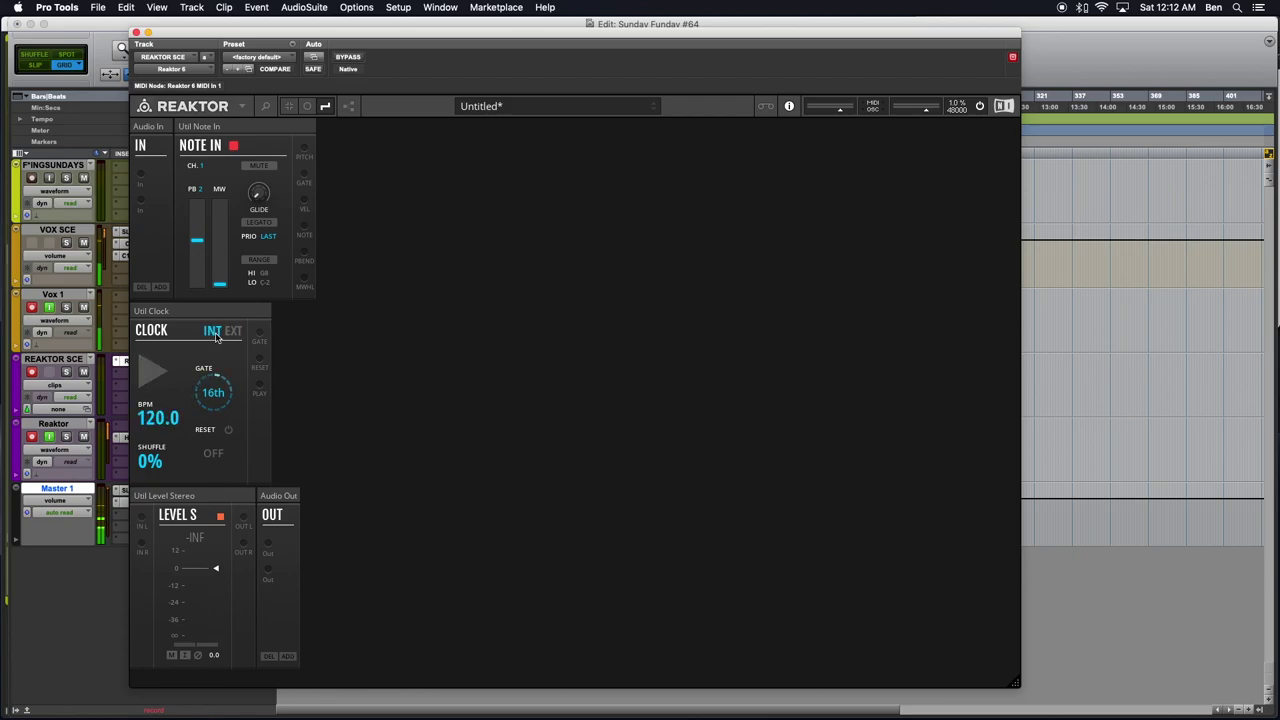
pyautogui.moveTo(154, 427); pyautogui.dragTo(156, 437)
pyautogui.click(157, 385)
pyautogui.click(157, 385)
# - Add the Toy Box Free Pack MIX-4 Ch Mixer (Stereo) block and place it before Level S
pyautogui.doubleClick(475, 420)
pyautogui.write('Toy')
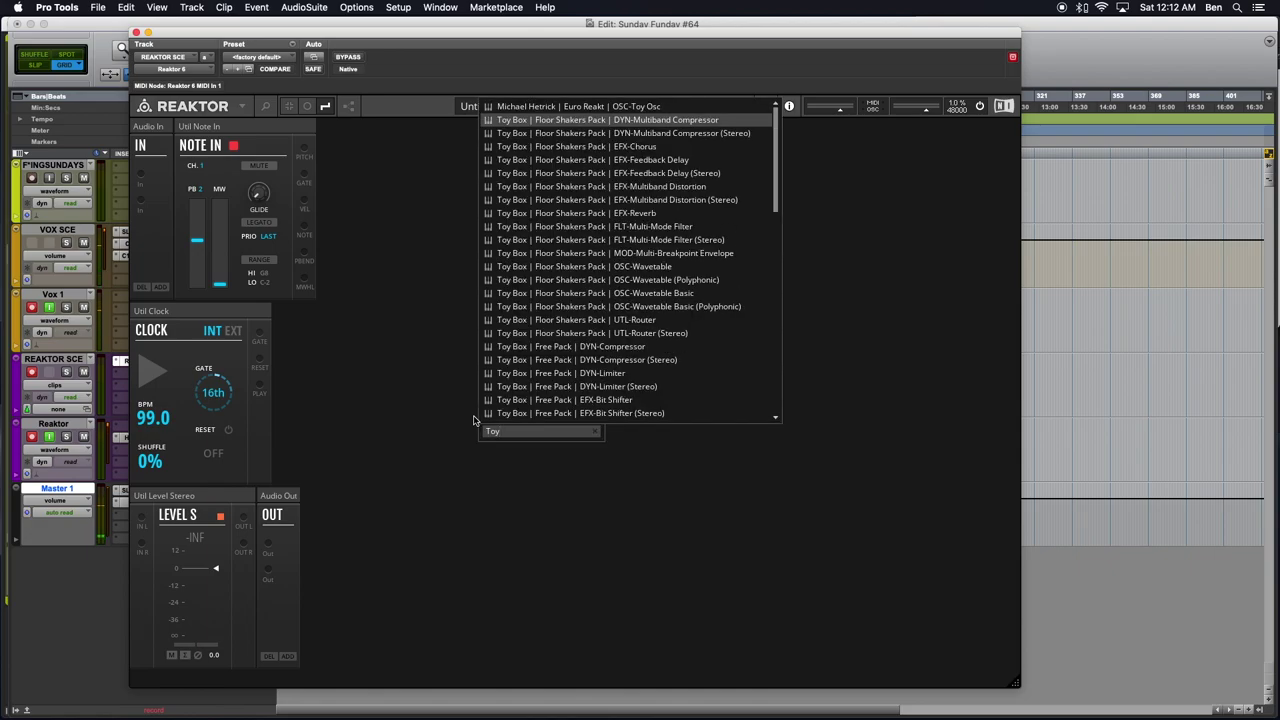
pyautogui.write(' Box Mix')
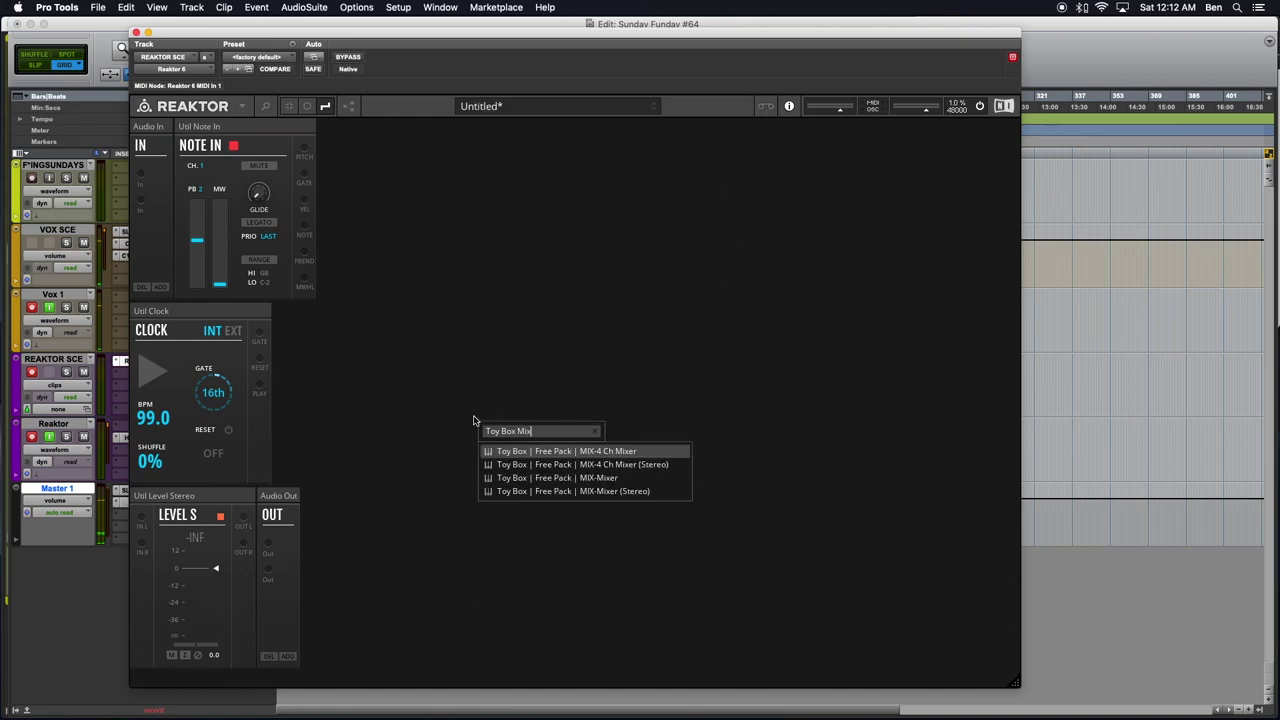
pyautogui.press('Down')
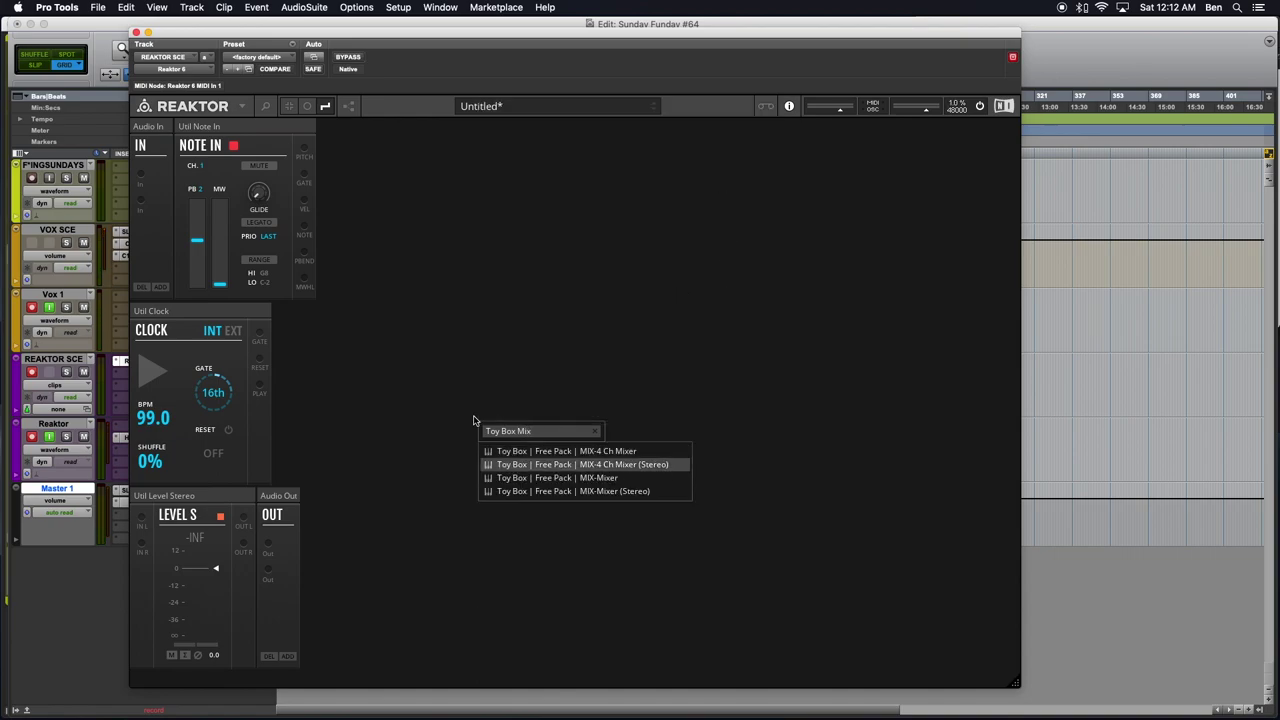
pyautogui.press('Return')
pyautogui.moveTo(373, 318); pyautogui.dragTo(197, 506)
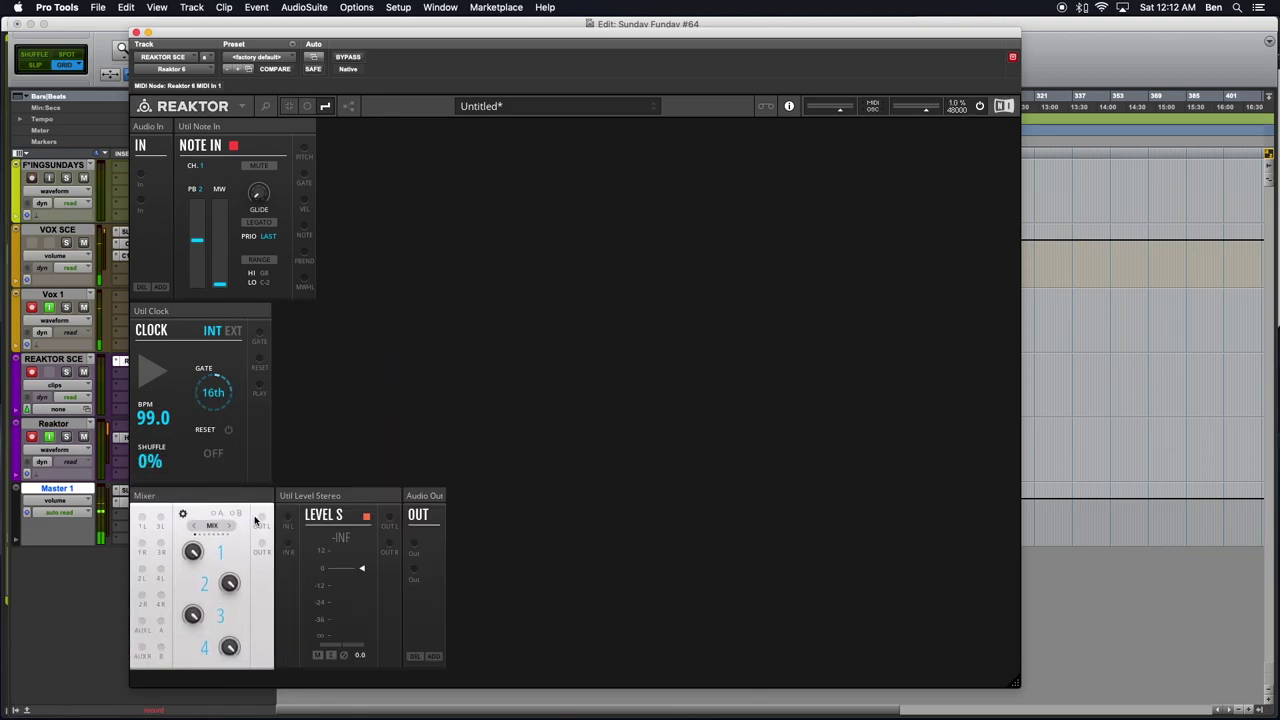
# - Patch the mixer's left and right outputs into Level S and on to Audio Out, using purple cables
pyautogui.moveTo(262, 518); pyautogui.dragTo(287, 520)
pyautogui.rightClick(287, 520)
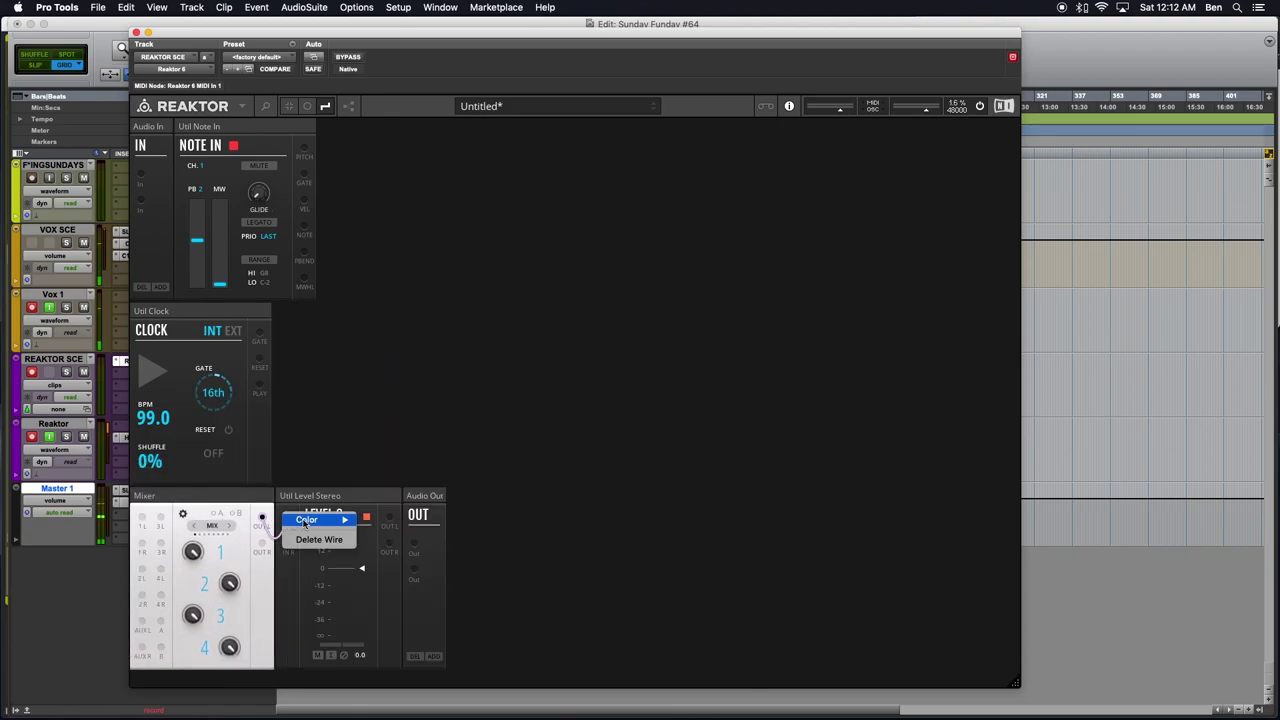
pyautogui.moveTo(310, 520)
pyautogui.click(382, 603)
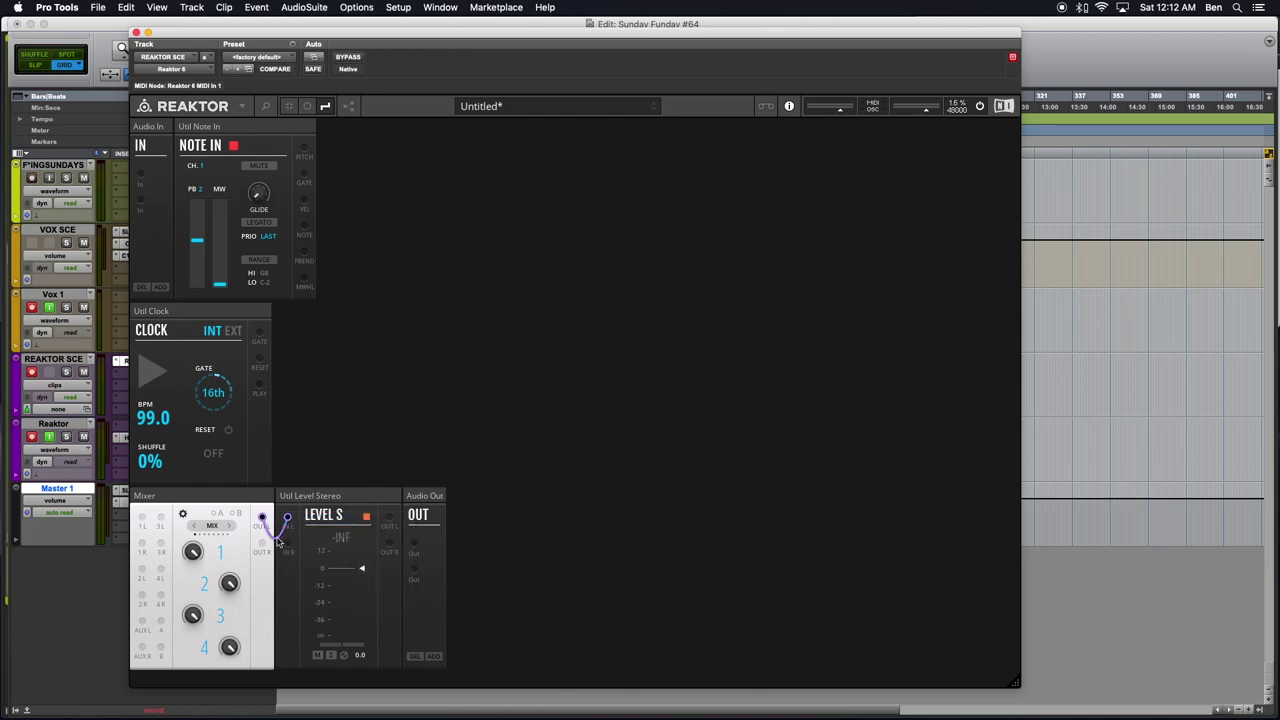
pyautogui.moveTo(264, 547); pyautogui.dragTo(287, 543)
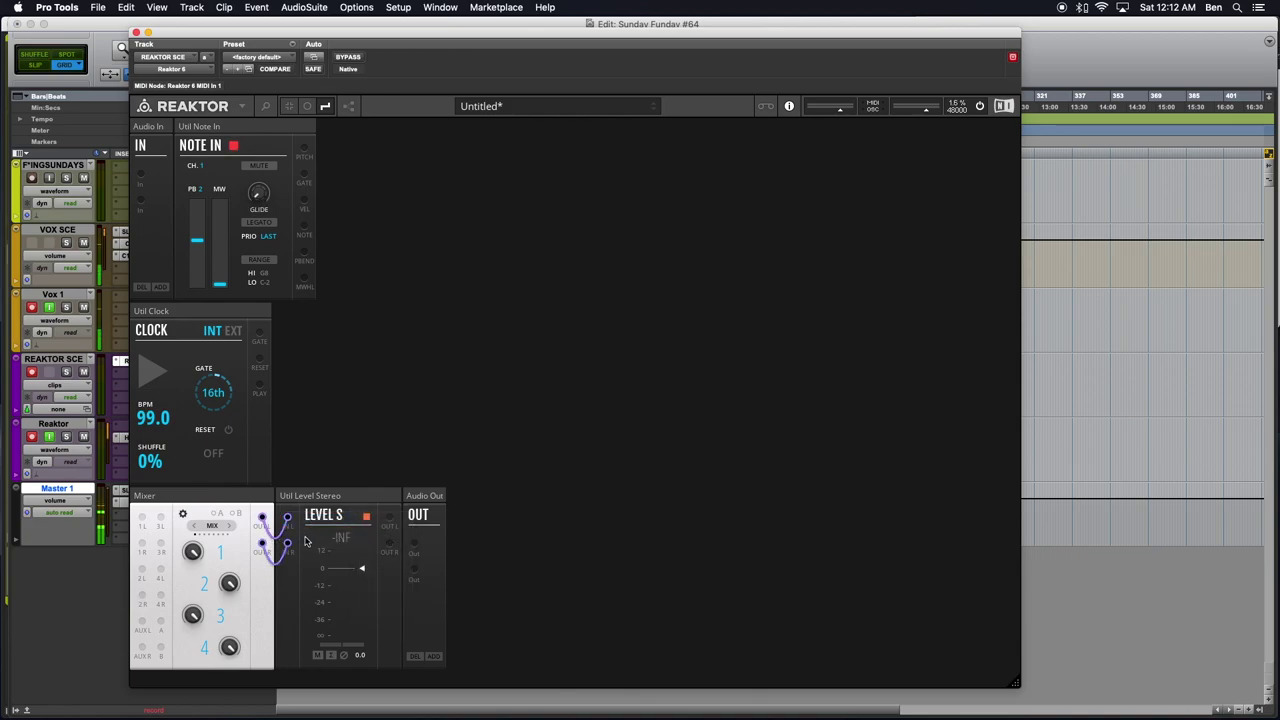
pyautogui.moveTo(389, 517); pyautogui.dragTo(414, 568)
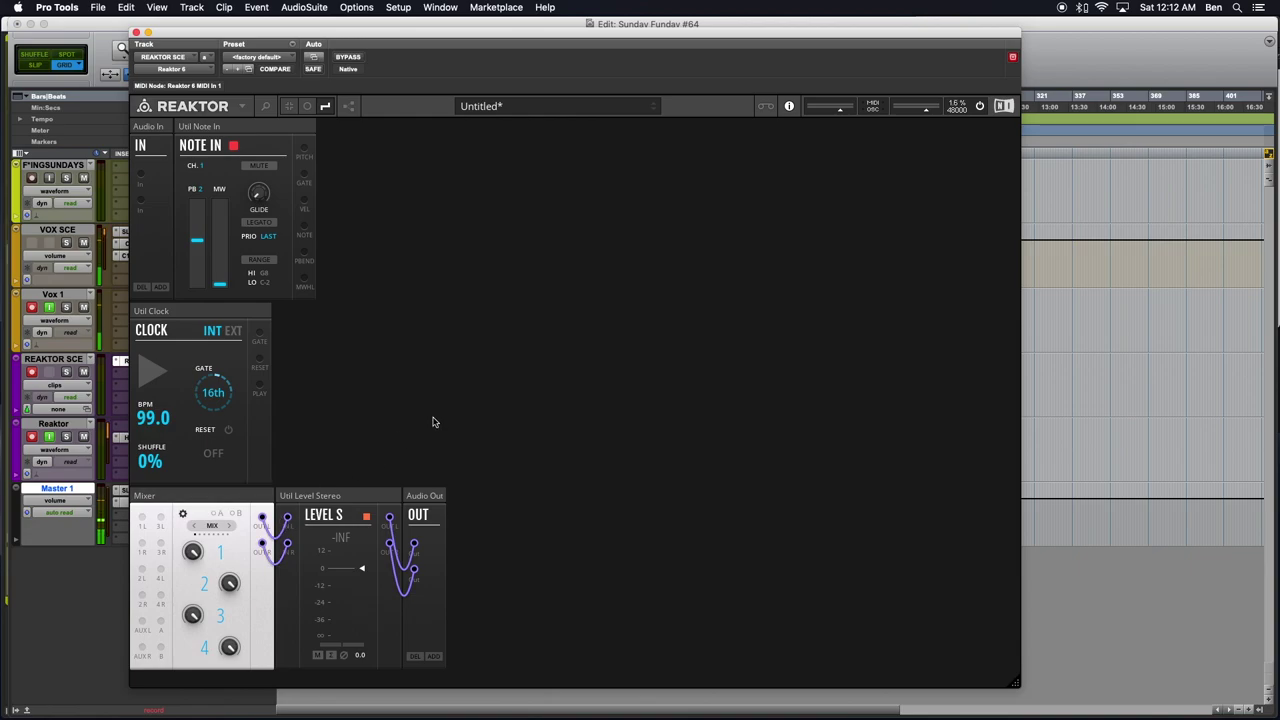
# - Add the Toy Box Free Pack OSC-Drums block beside the Clock block
pyautogui.doubleClick(505, 388)
pyautogui.write('Touy')
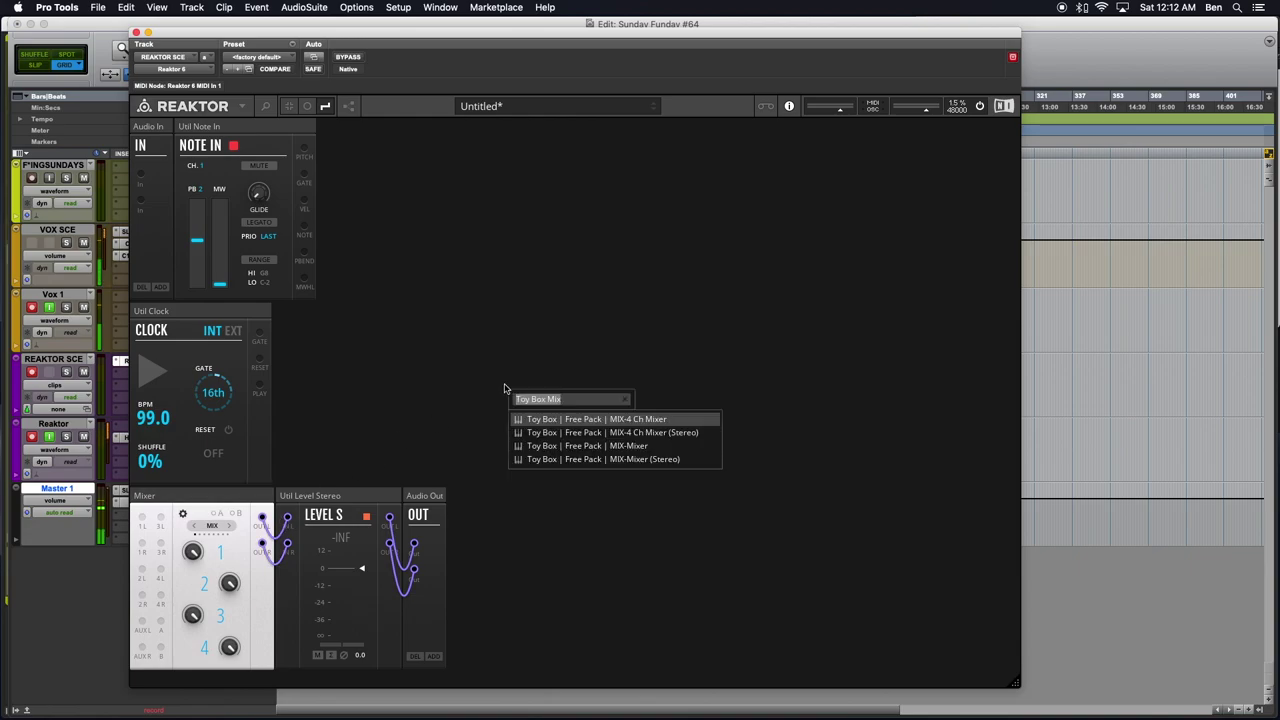
pyautogui.press('BackSpace')
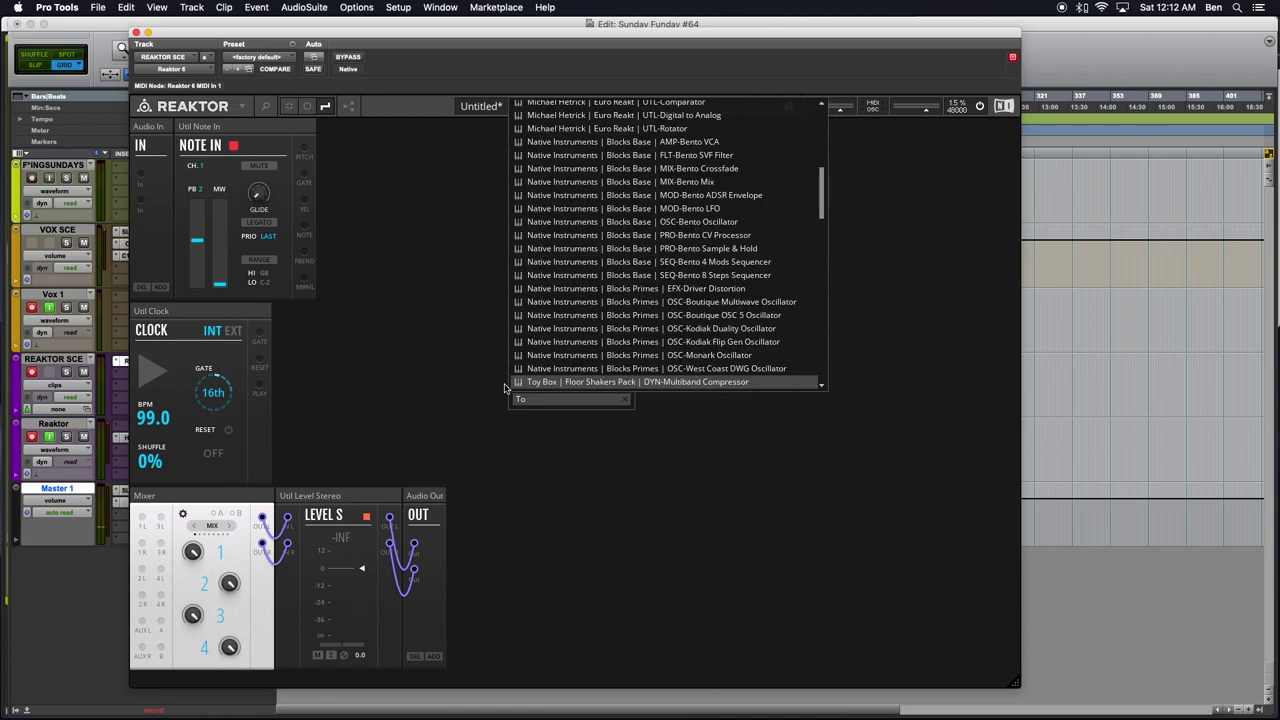
pyautogui.write('y Box Drums')
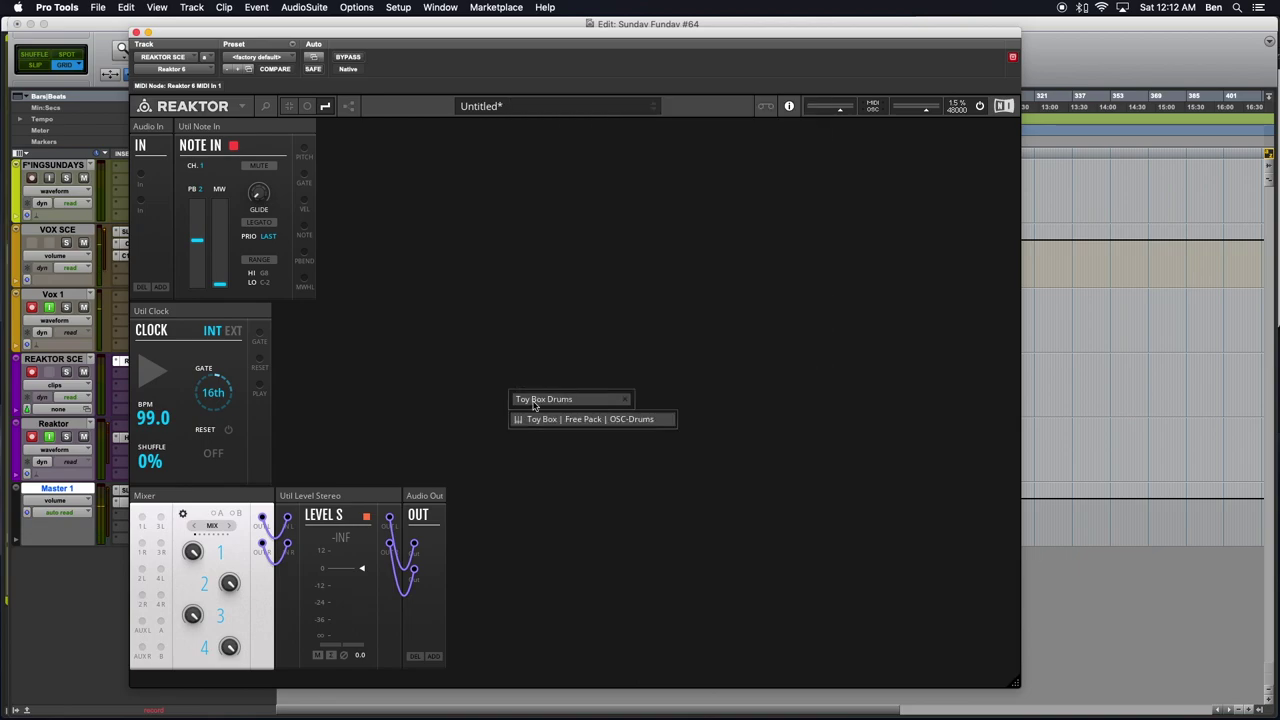
pyautogui.press('Return')
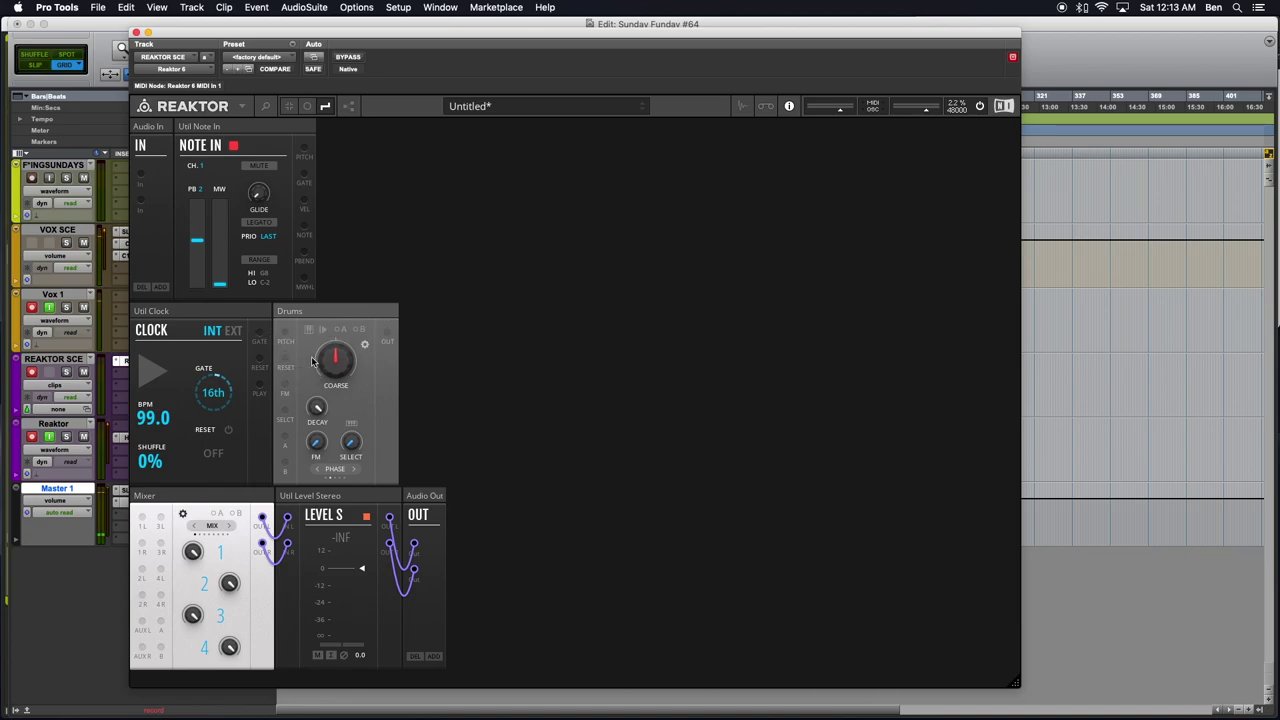
# - Add the Toy Box Free Pack SEQ-Gate Sequencer block and place it between Clock and Drums
pyautogui.doubleClick(510, 275)
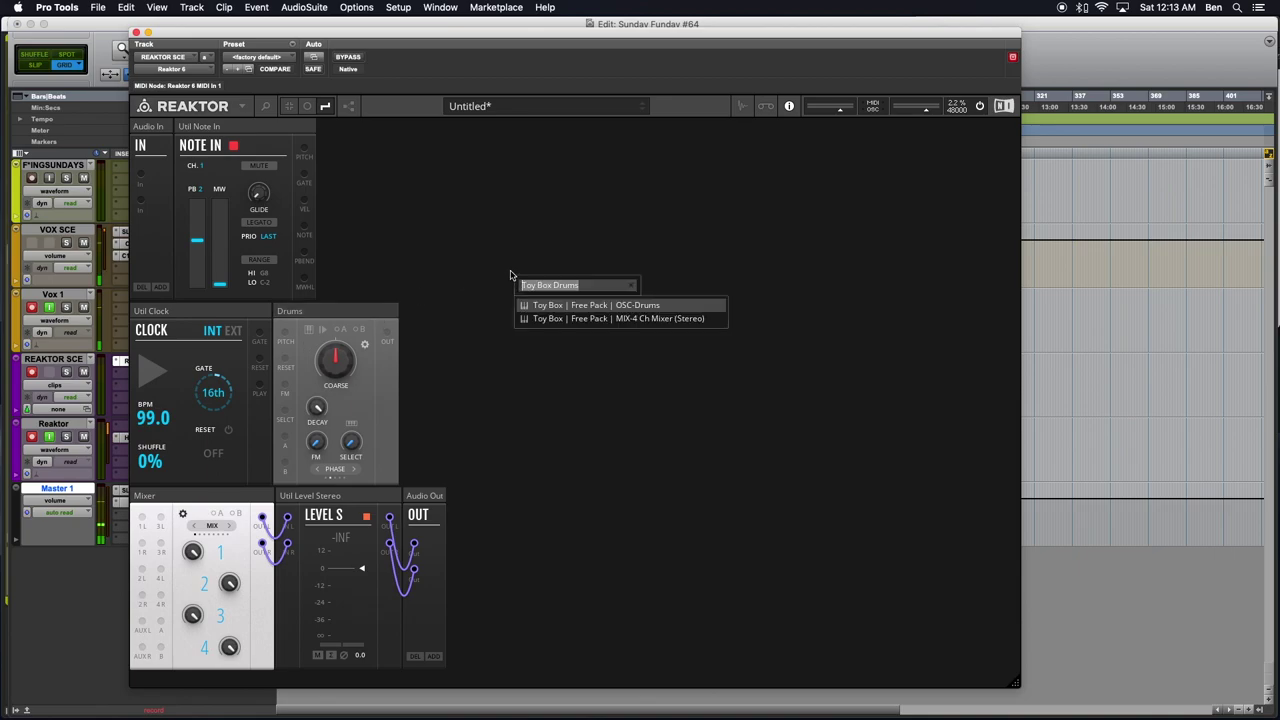
pyautogui.write('Toy Box')
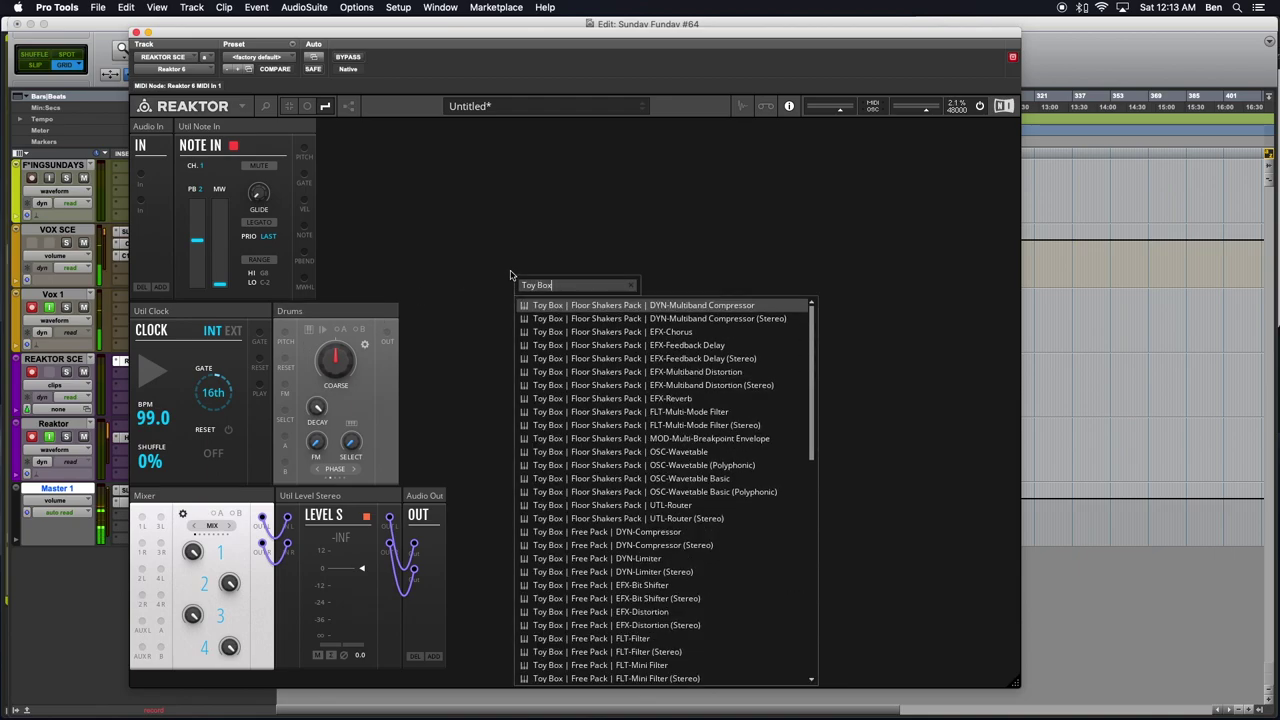
pyautogui.write(' SEQ')
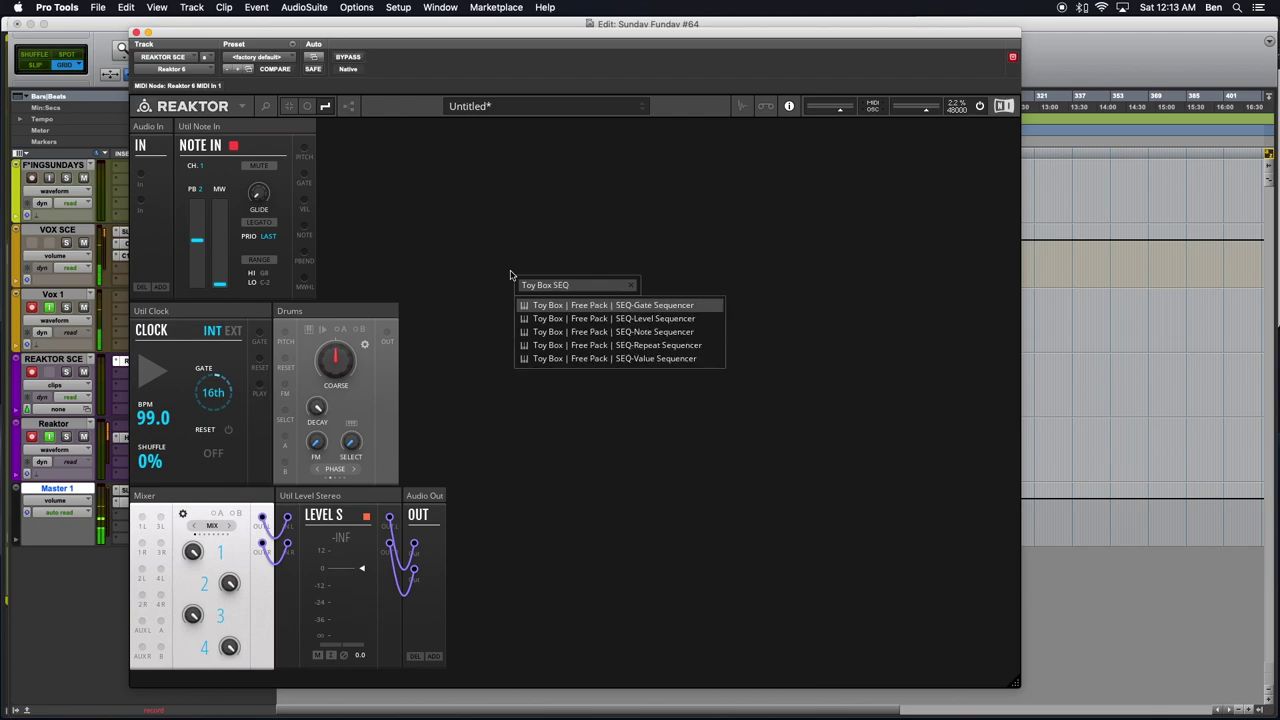
pyautogui.click(665, 306)
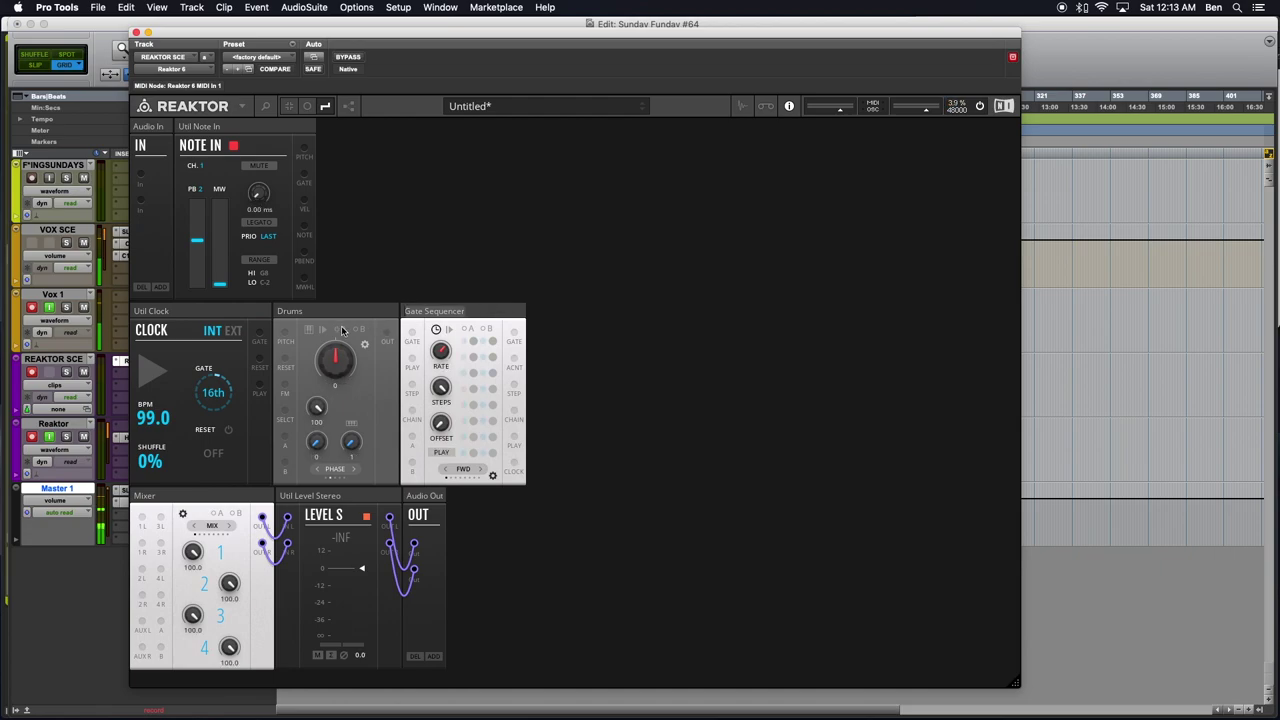
pyautogui.moveTo(476, 316); pyautogui.dragTo(316, 317)
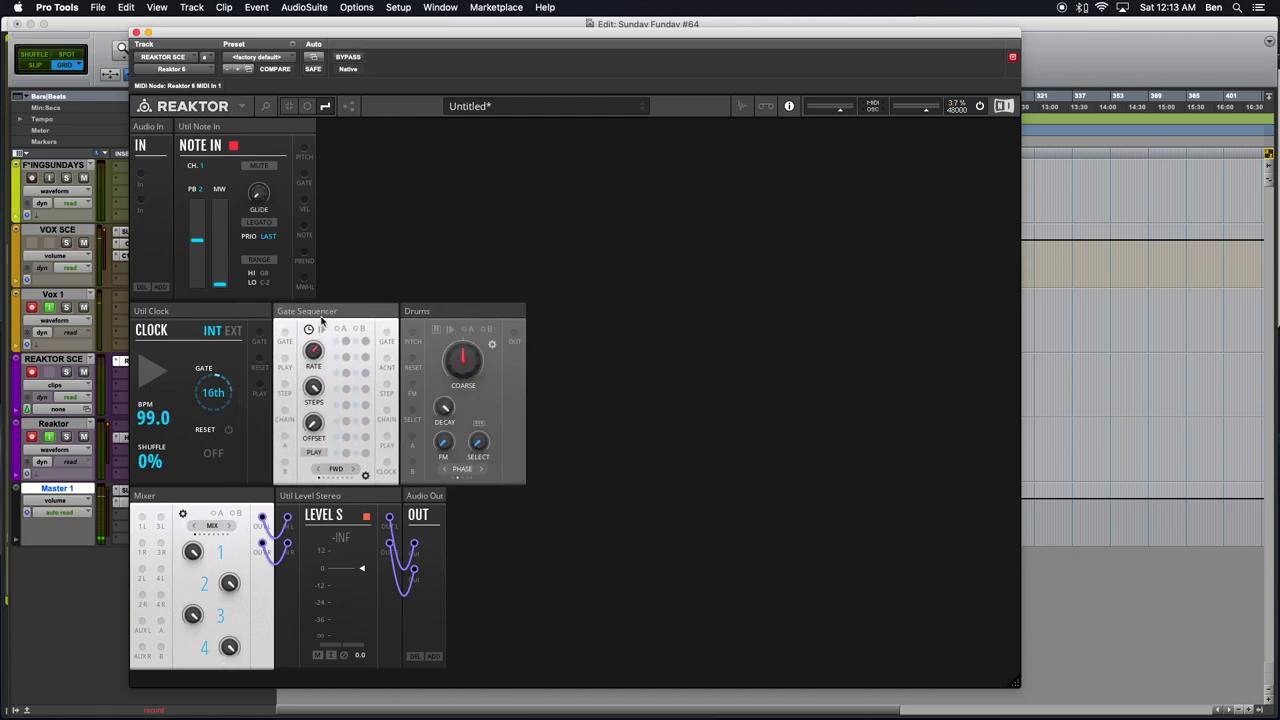
# - Patch the Clock's Gate output to the Gate Sequencer's Gate input, and bring the patch cable colour notes into view beside the plug-in
pyautogui.moveTo(258, 335); pyautogui.dragTo(284, 335)
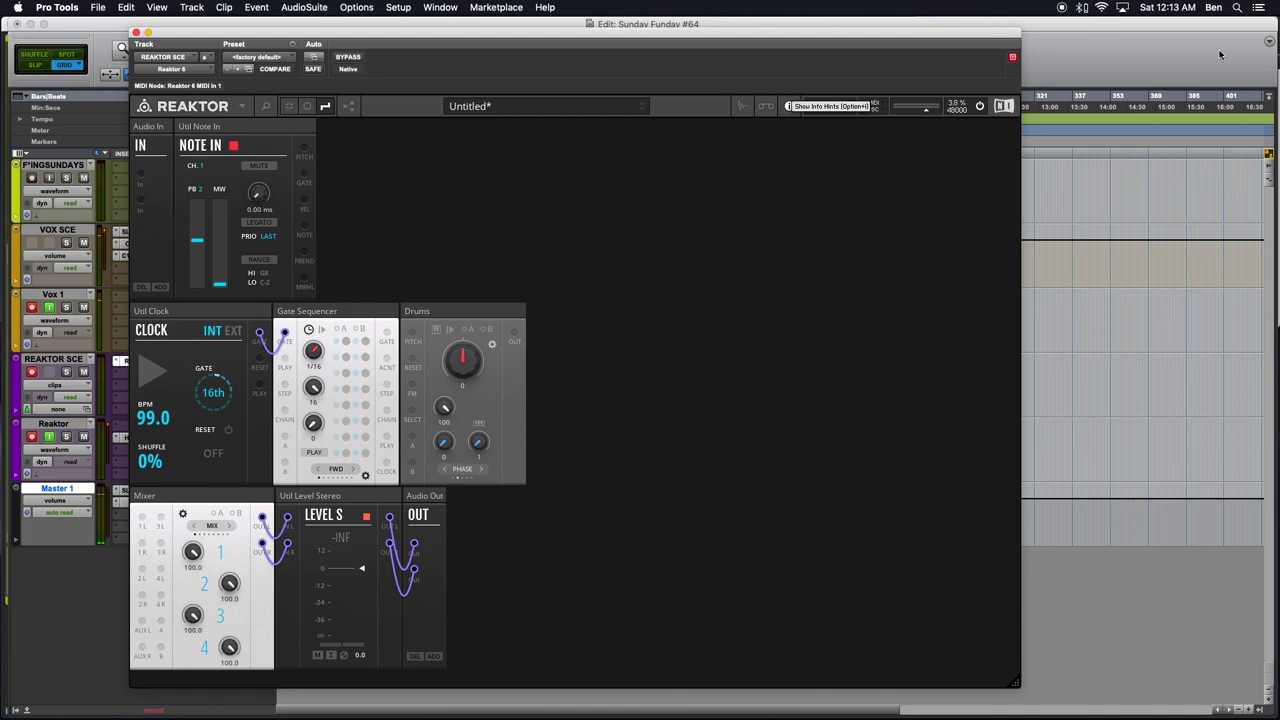
pyautogui.moveTo(1272, 22); pyautogui.dragTo(1025, 16)
pyautogui.press('super+Tab')
pyautogui.press('super+Tab')
pyautogui.press('super+Tab')
pyautogui.press('super+Tab')
pyautogui.click(897, 184)
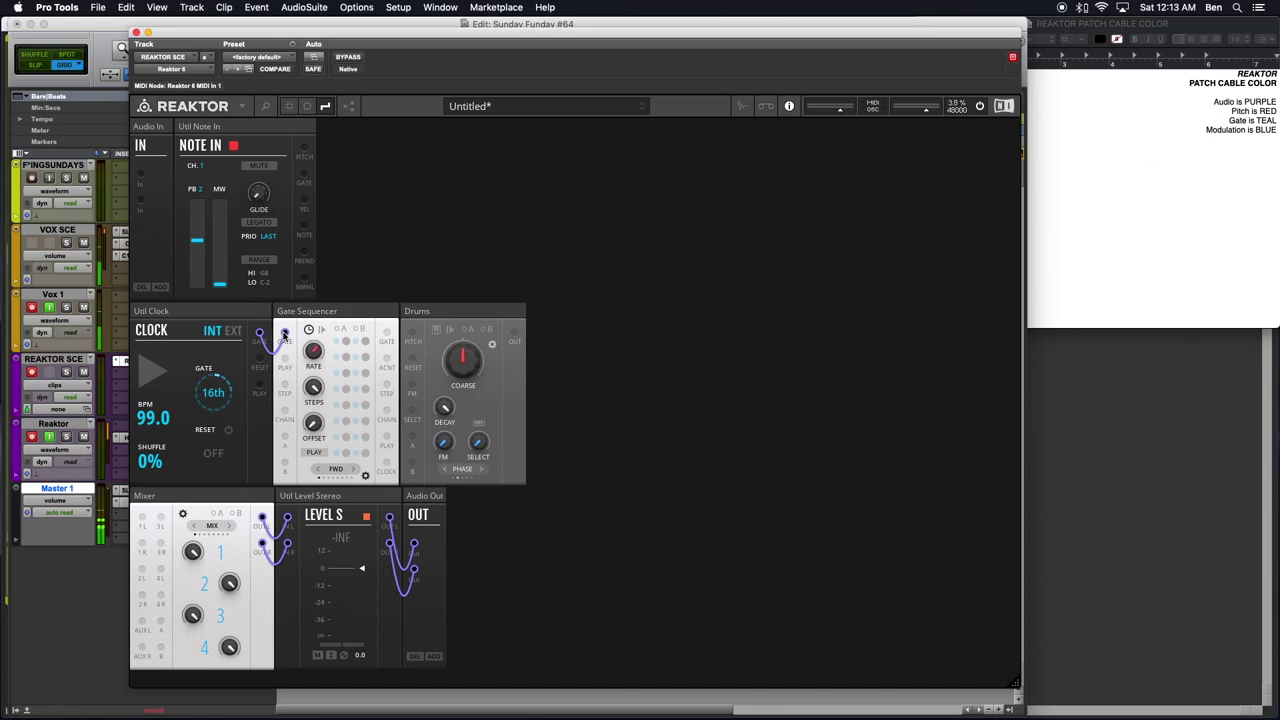
# - Colour the gate cable between Clock and Gate Sequencer teal
pyautogui.rightClick(285, 335)
pyautogui.moveTo(315, 336)
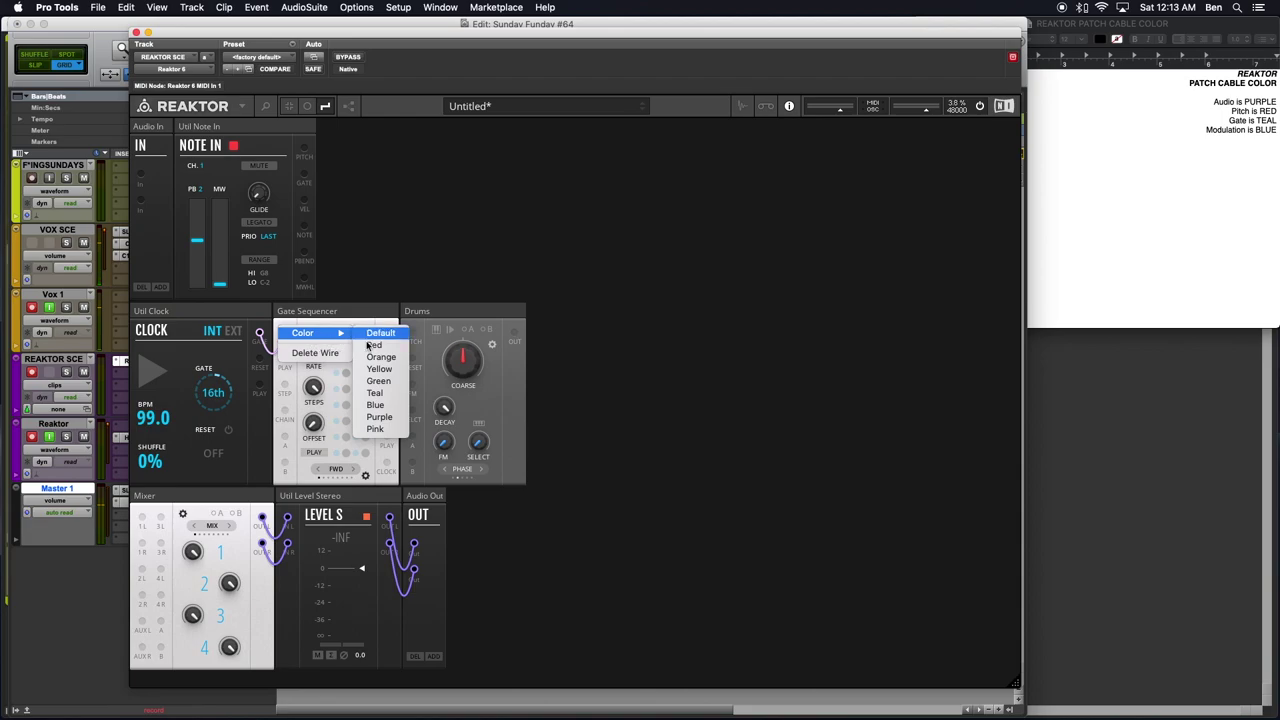
pyautogui.click(375, 393)
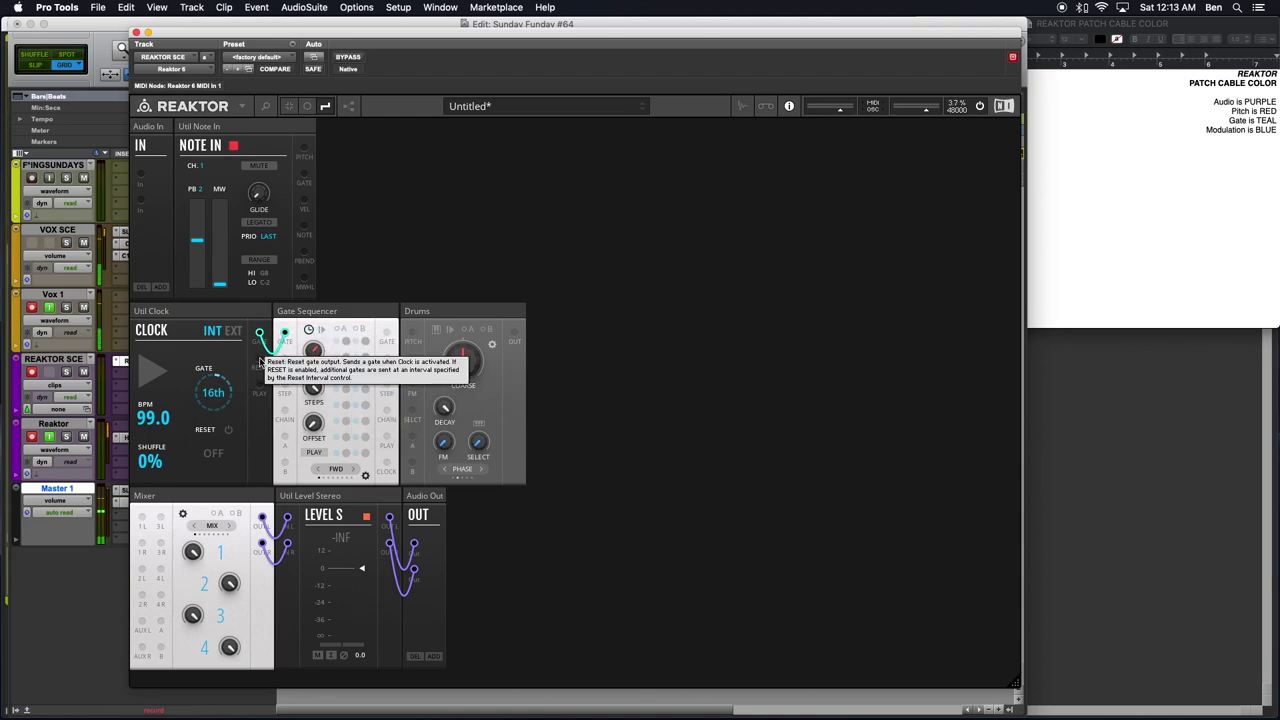
# - Patch the Clock's Play output to the sequencer's Play input and the sequencer's Gate output to the Drums' Reset input
pyautogui.moveTo(259, 390); pyautogui.dragTo(285, 366)
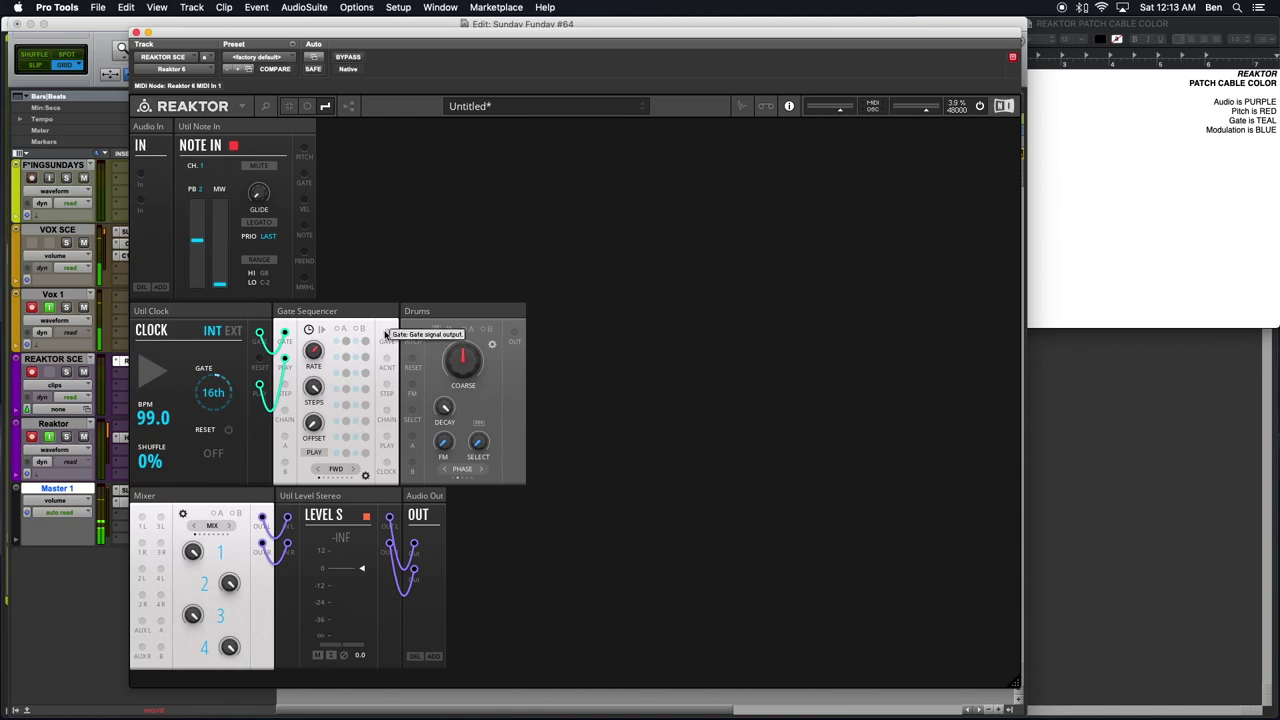
pyautogui.moveTo(386, 333); pyautogui.dragTo(412, 358)
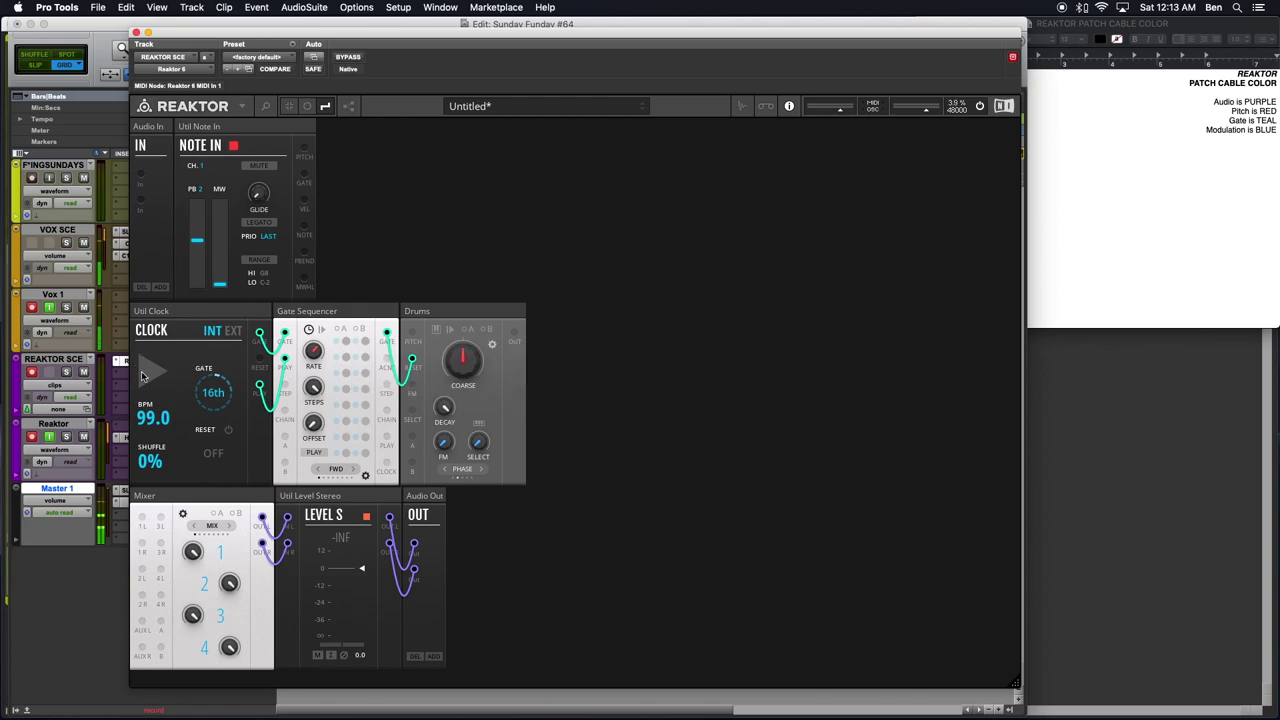
# - Test starting and stopping the Clock, leaving it playing so it drives the Gate Sequencer
pyautogui.click(143, 374)
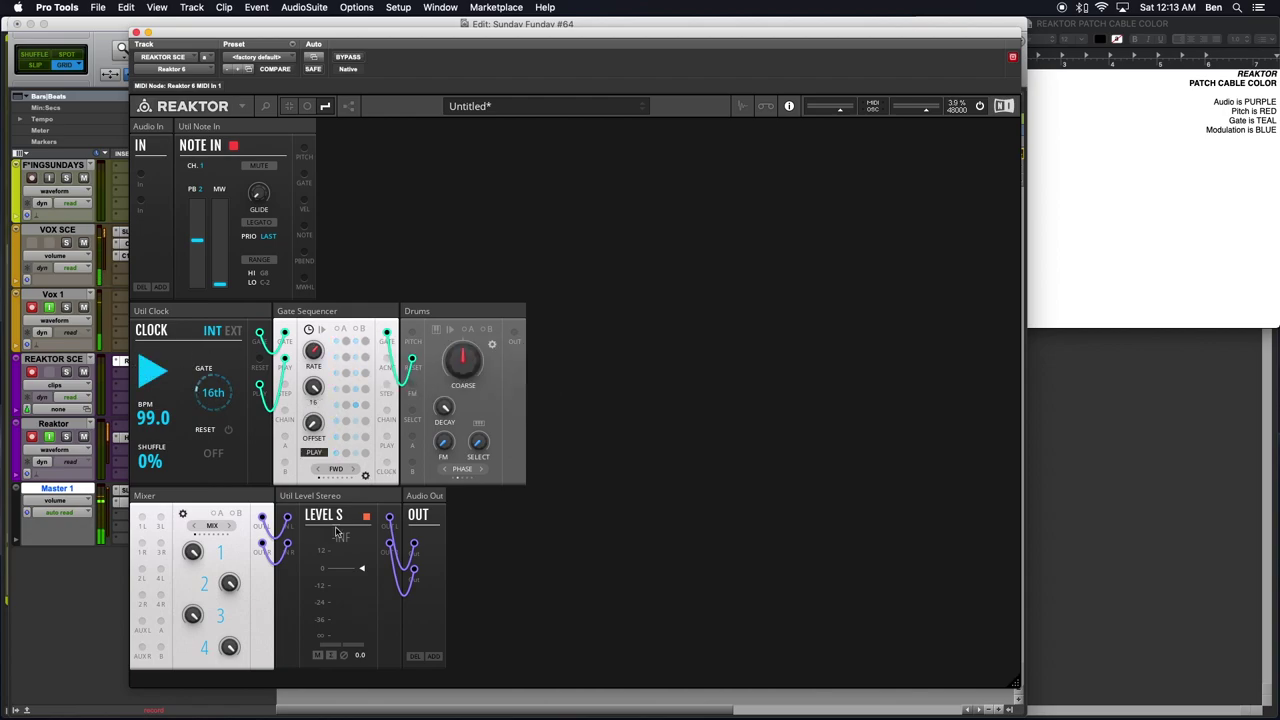
pyautogui.click(146, 374)
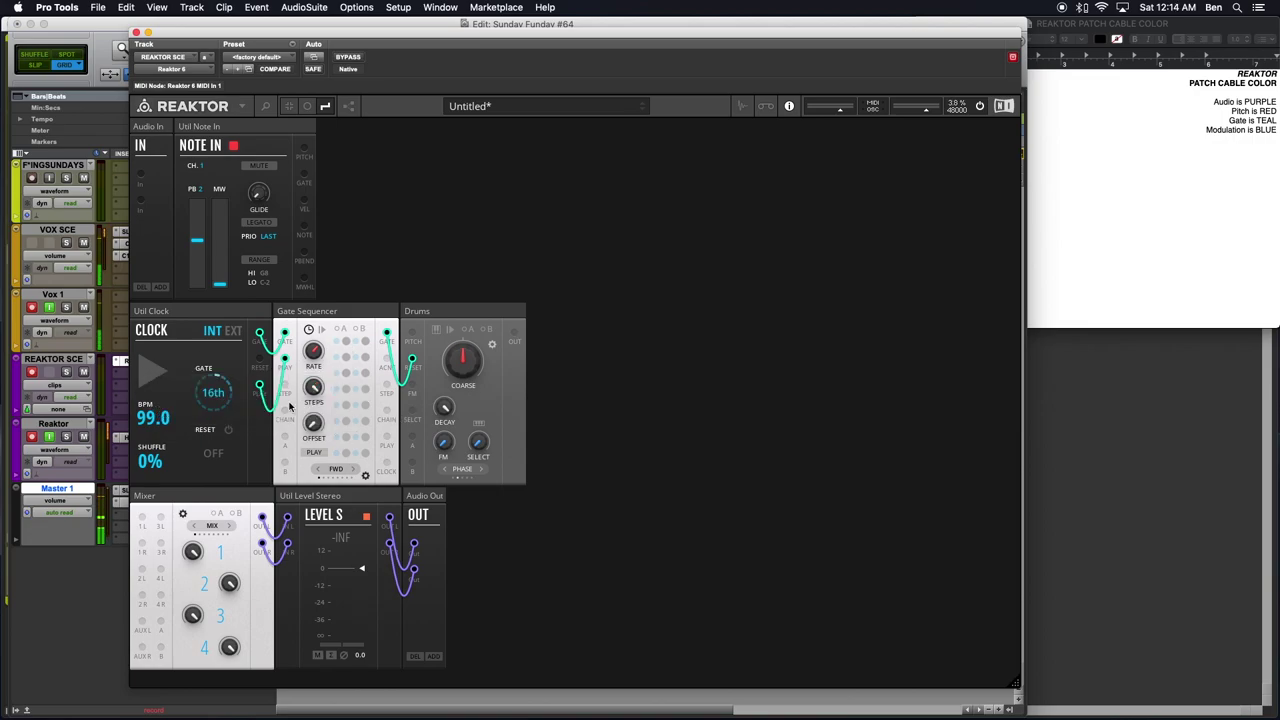
pyautogui.click(154, 372)
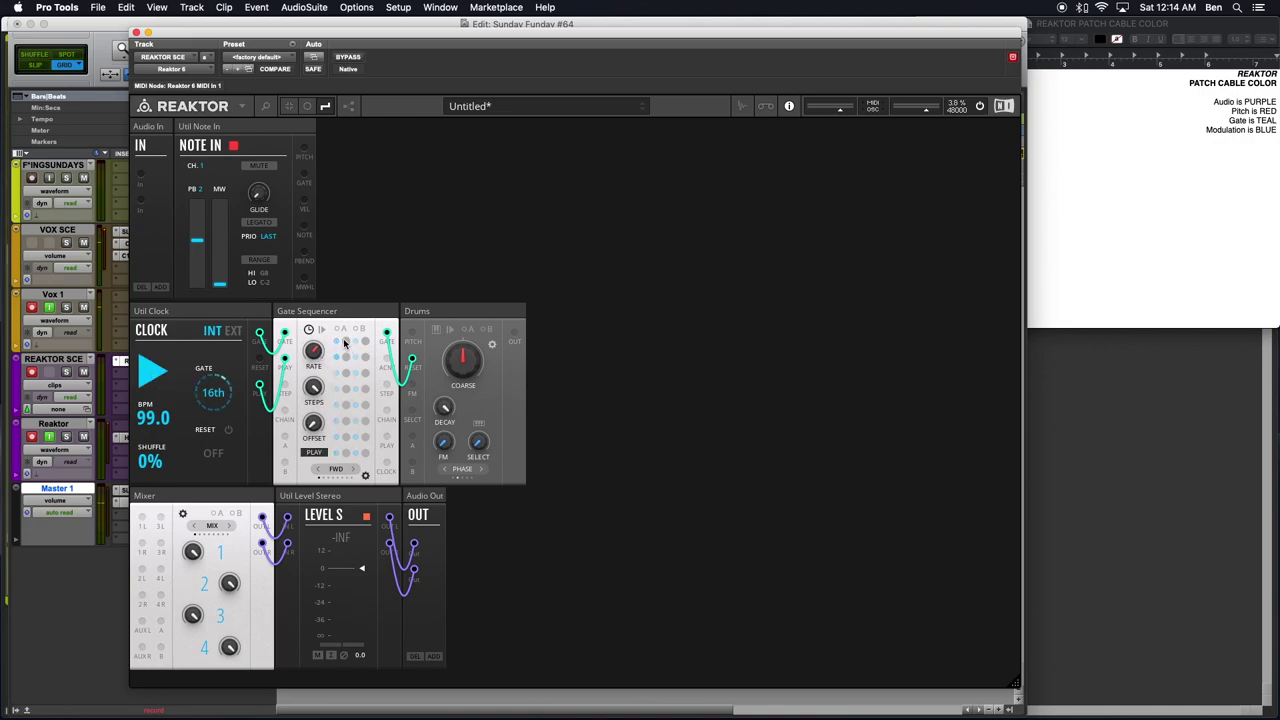
# - Patch the Drums output to the mixer's 1L and 1R inputs with purple cables
pyautogui.moveTo(514, 334); pyautogui.dragTo(145, 521)
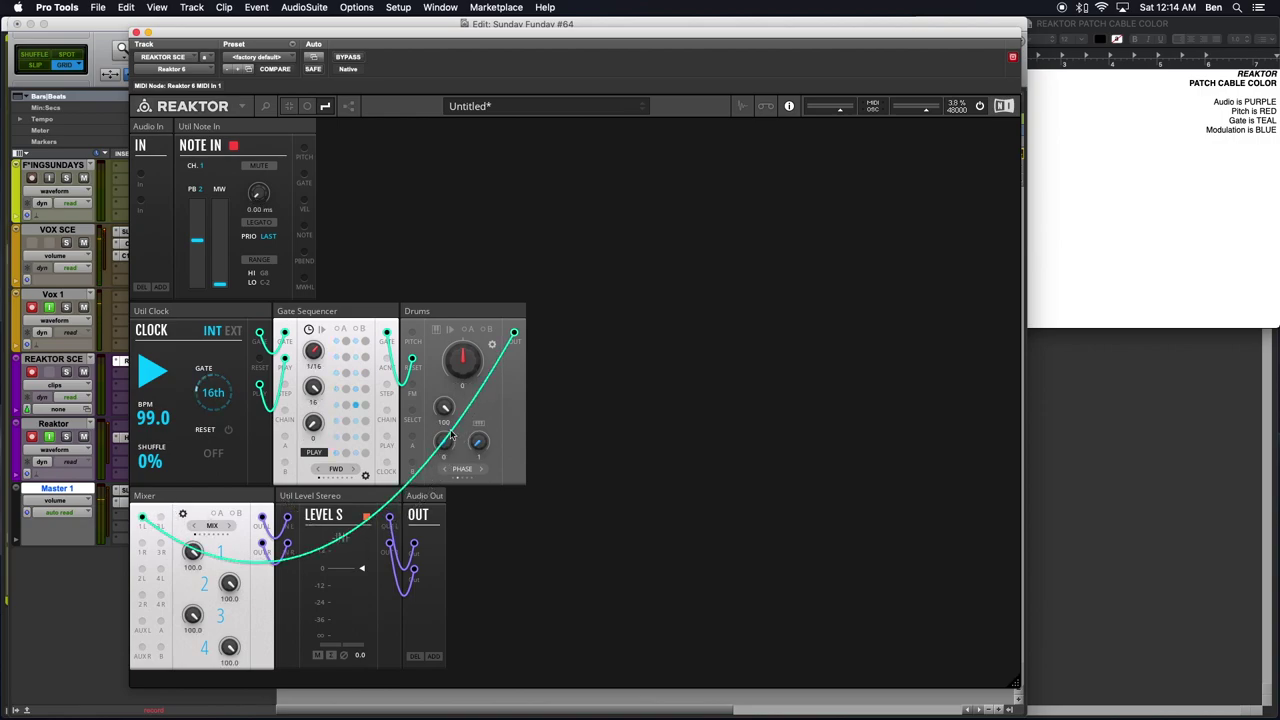
pyautogui.rightClick(516, 336)
pyautogui.moveTo(560, 335)
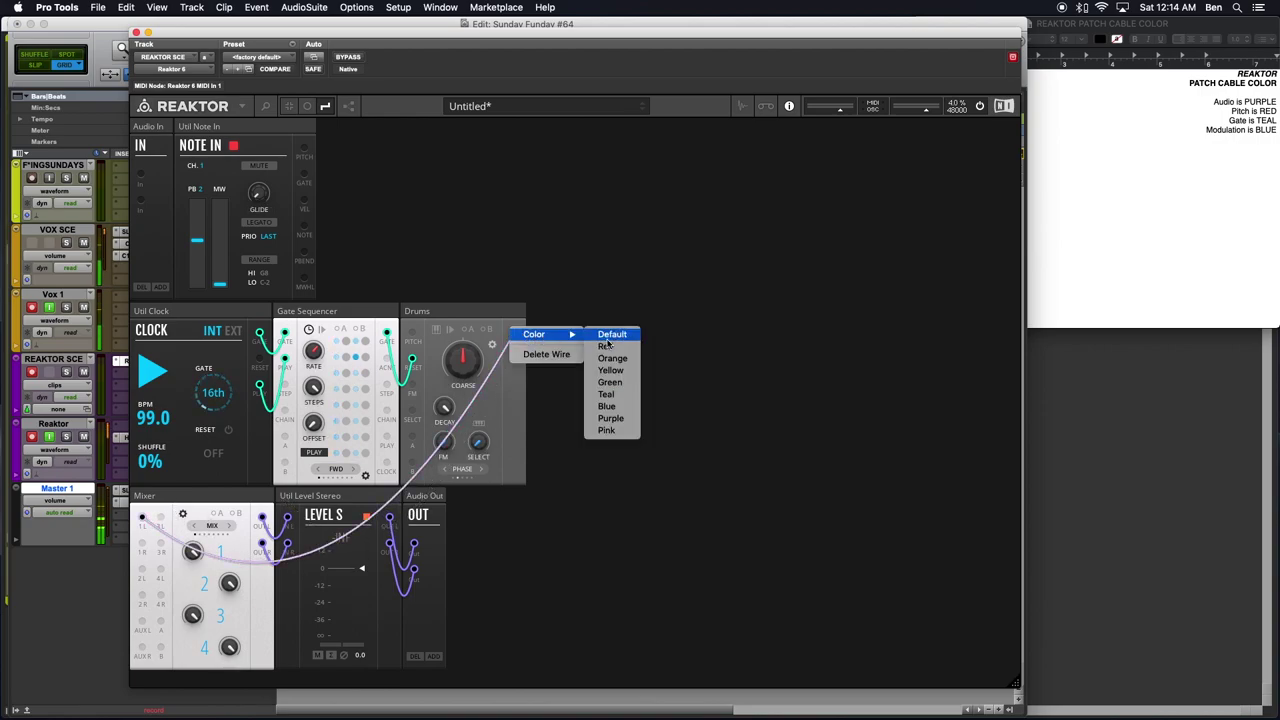
pyautogui.click(608, 420)
pyautogui.moveTo(514, 340); pyautogui.dragTo(143, 545)
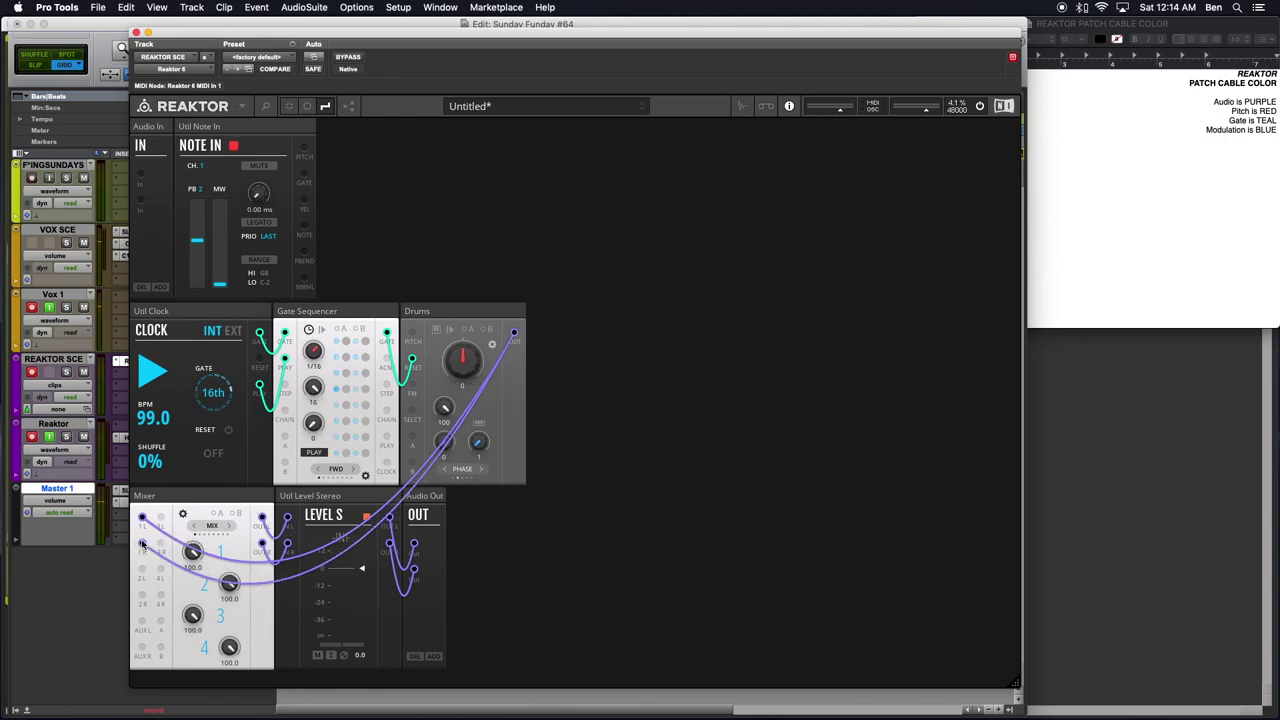
# - Activate the first step in the Gate Sequencer
pyautogui.click(347, 342)
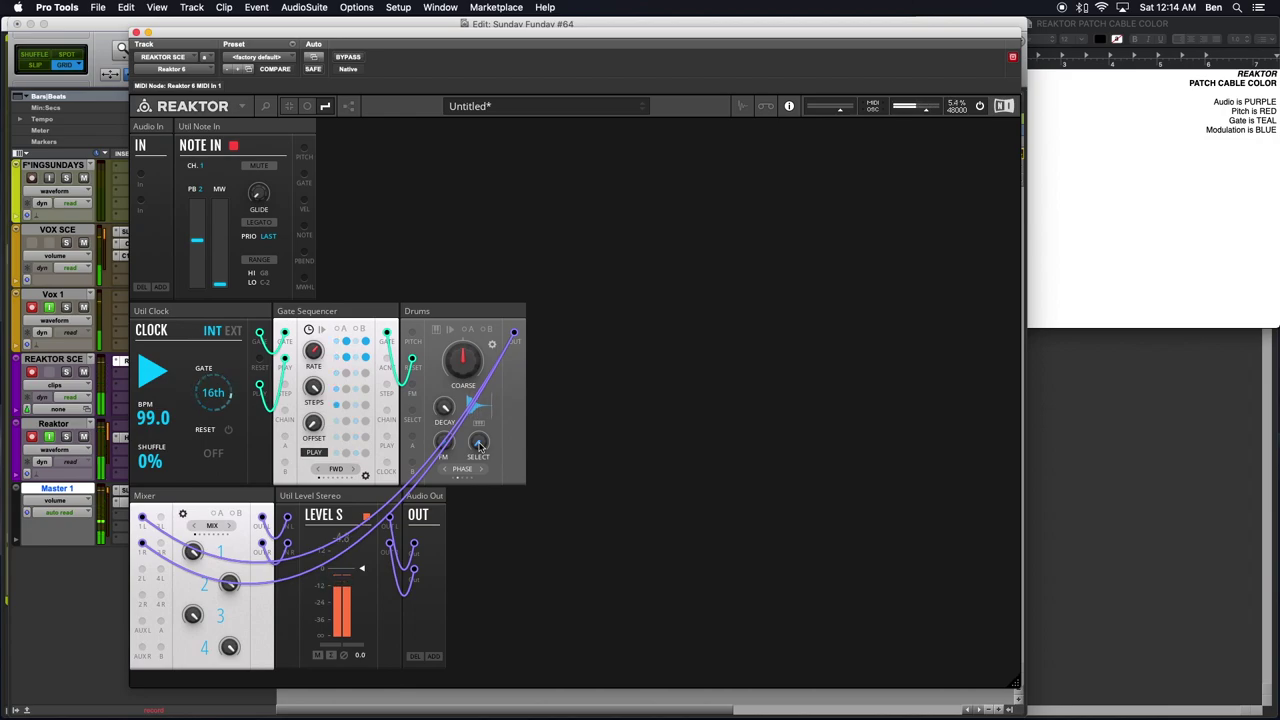
# - Move the Mixer, Level Stereo and Audio Out modules into the row directly after the Drums
pyautogui.click(474, 313)
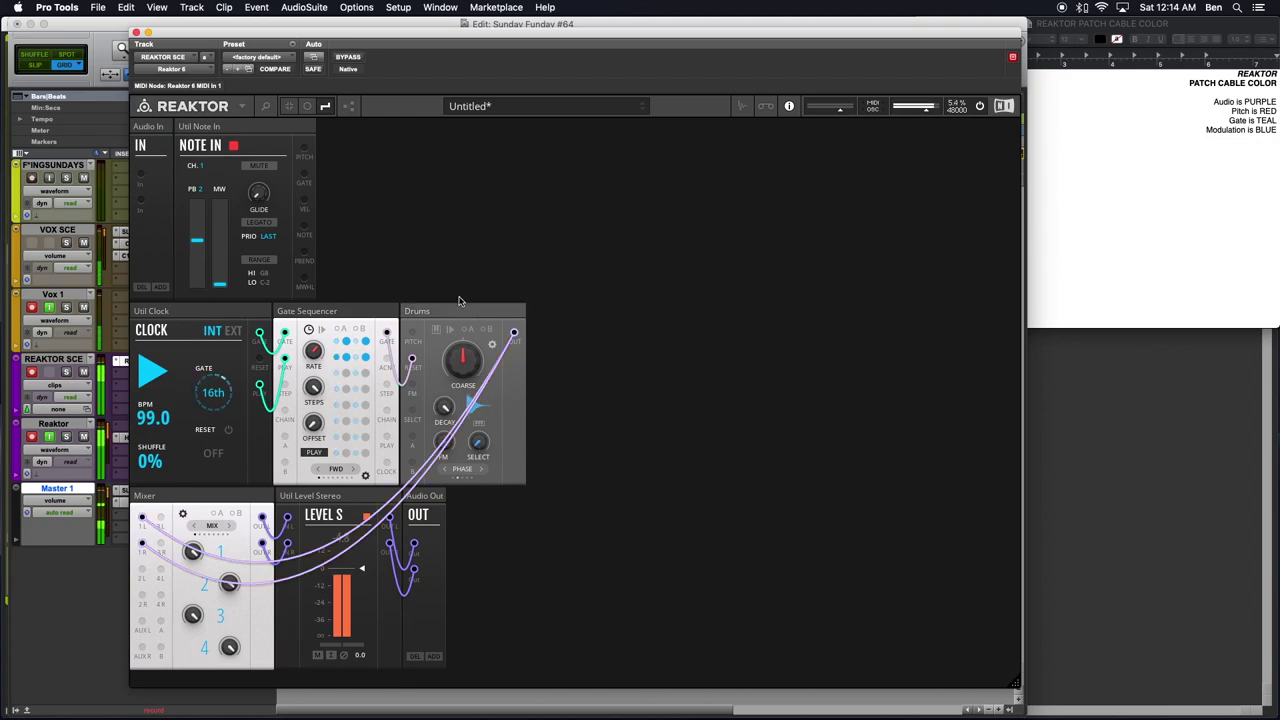
pyautogui.click(240, 503)
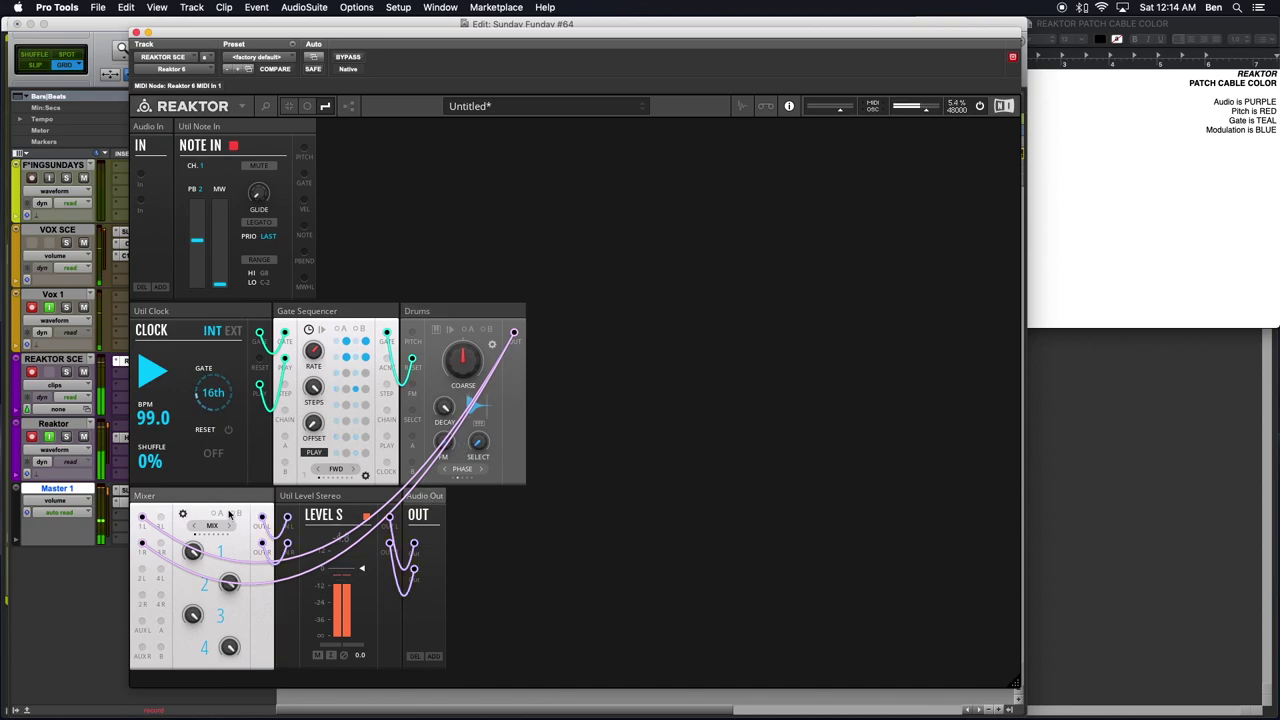
pyautogui.moveTo(222, 501); pyautogui.dragTo(615, 315)
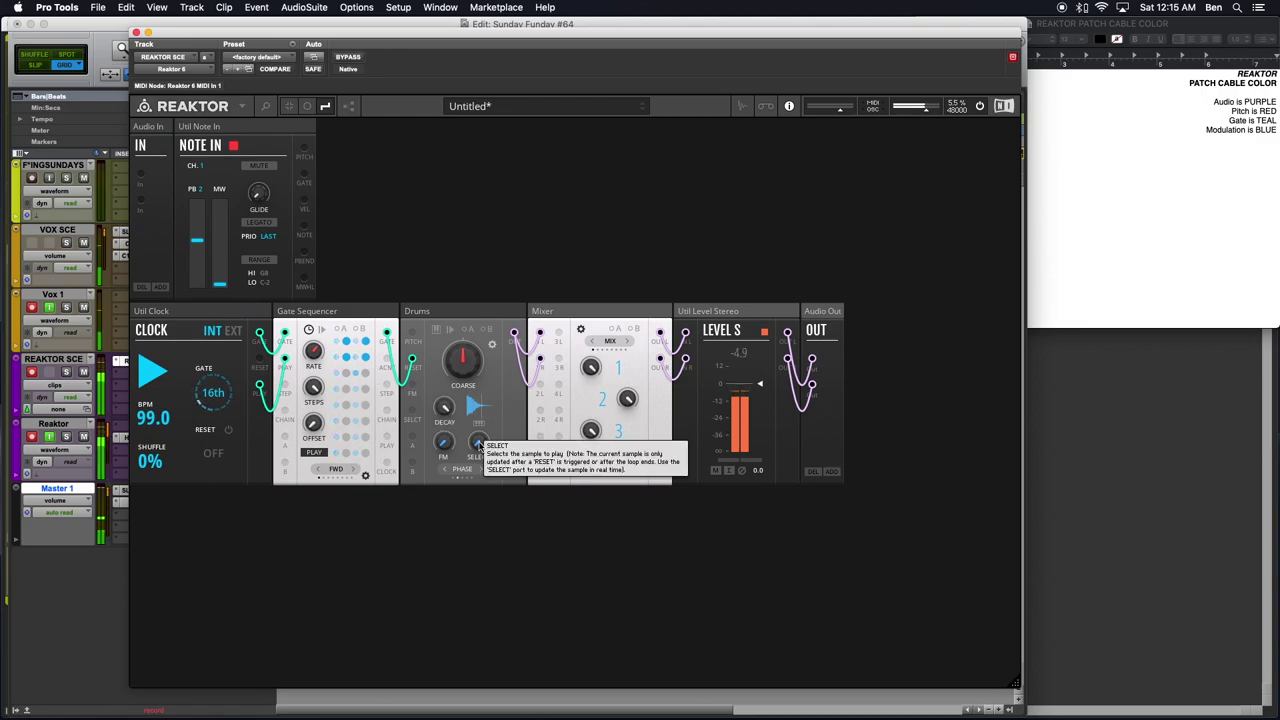
# - Try out the Drums' sound with Select at 11, shorter Decay values such as 50.7, and different Coarse tunings
pyautogui.moveTo(478, 444); pyautogui.dragTo(478, 422)
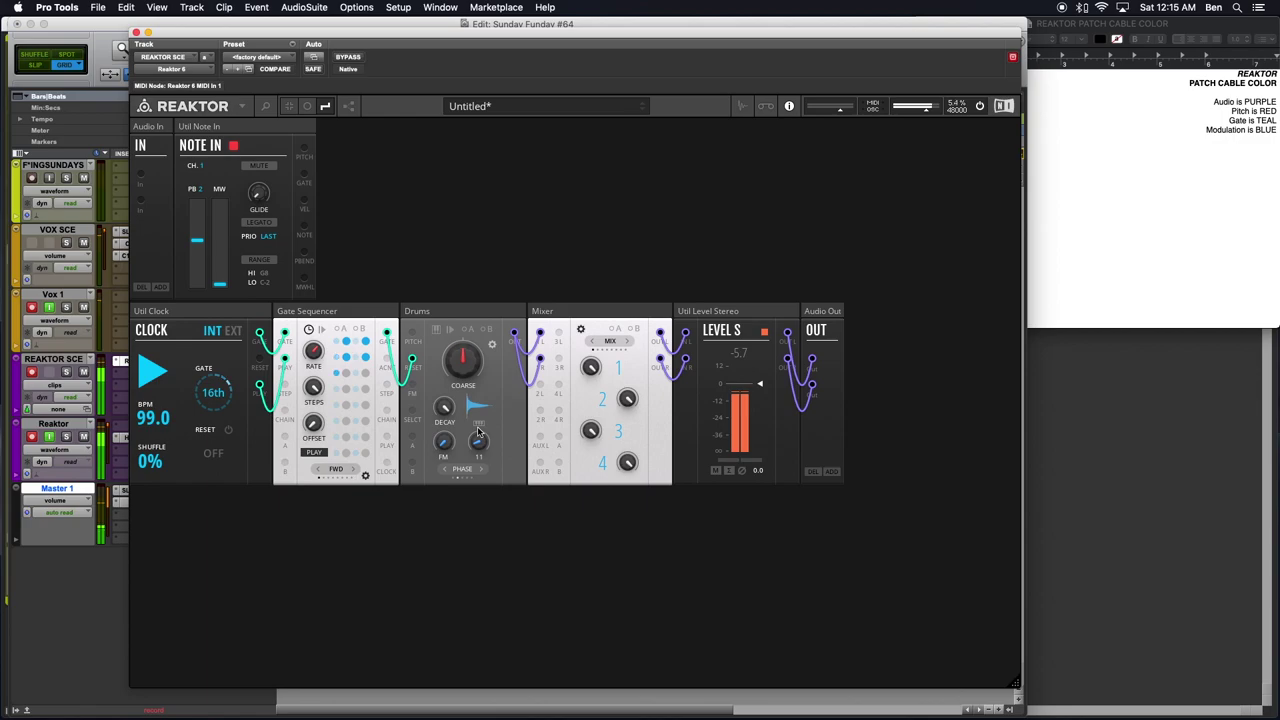
pyautogui.moveTo(444, 406); pyautogui.dragTo(446, 440)
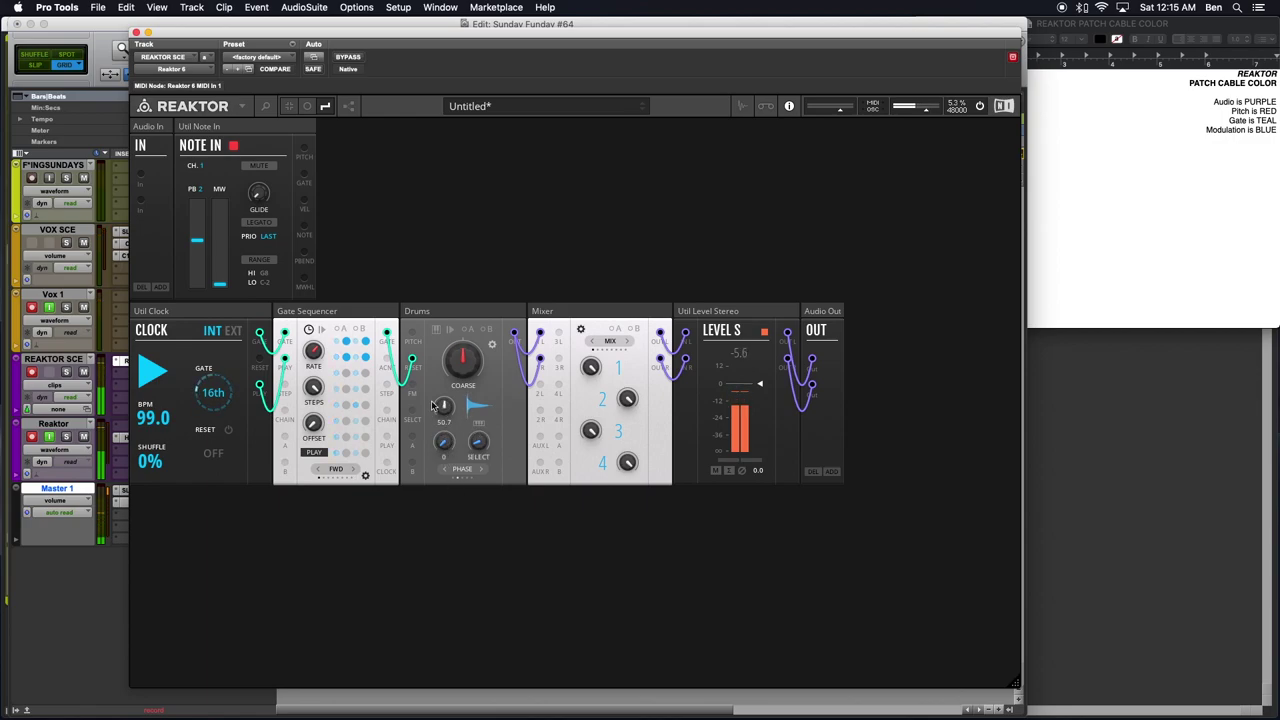
pyautogui.moveTo(443, 405); pyautogui.dragTo(443, 385)
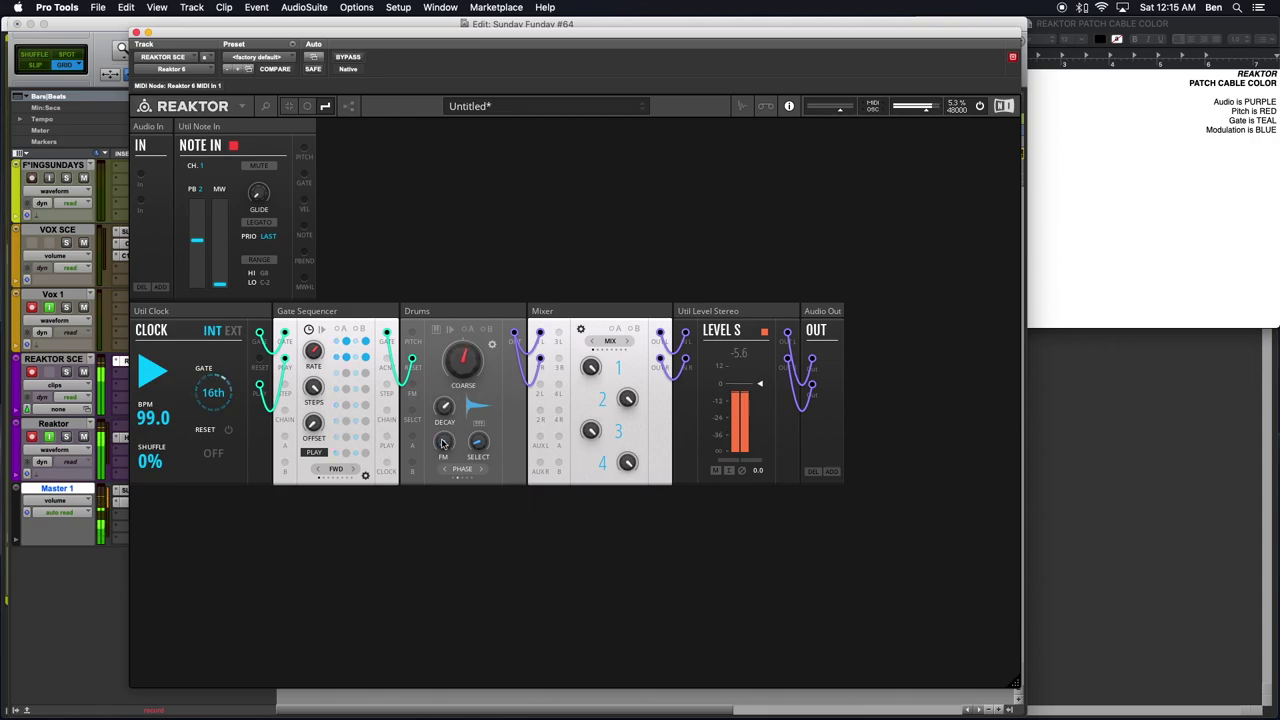
pyautogui.moveTo(468, 366)
pyautogui.mouseDown()
pyautogui.moveTo(466, 344)
pyautogui.moveTo(469, 432)
pyautogui.moveTo(464, 352)
pyautogui.mouseUp()
pyautogui.moveTo(460, 354); pyautogui.dragTo(459, 349)
pyautogui.click(447, 408)
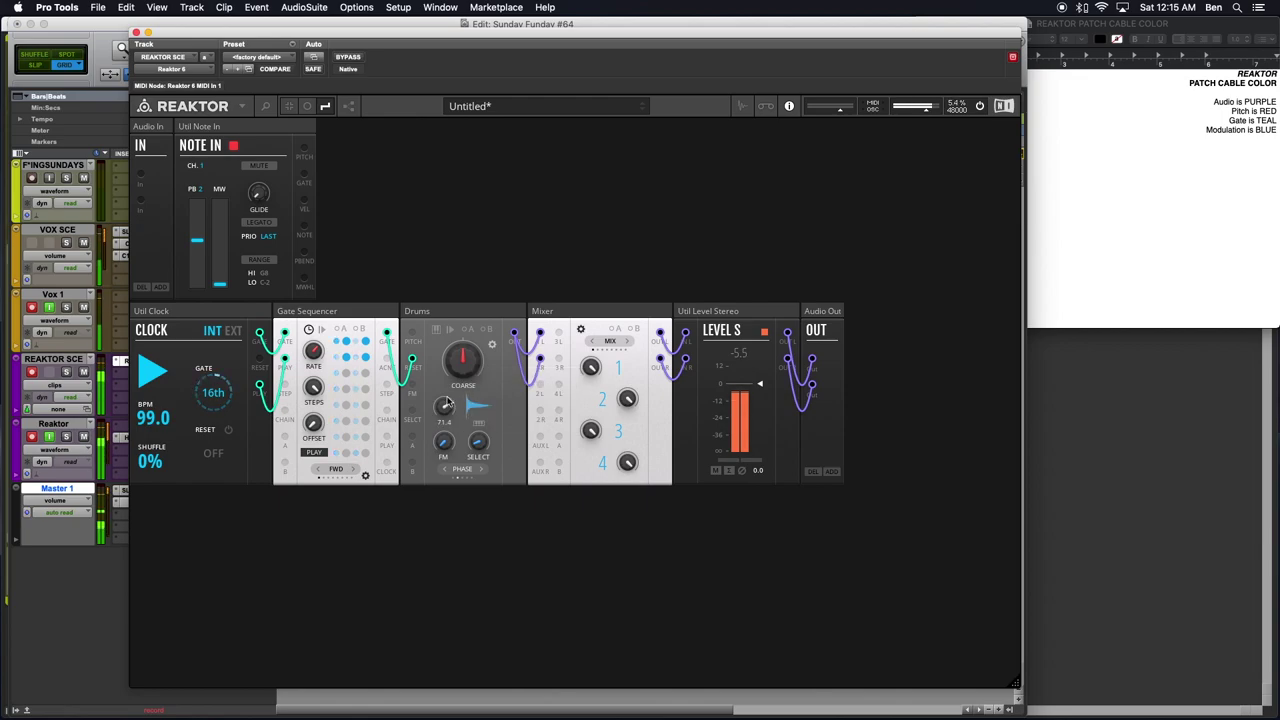
# - Audition other samples with the Drums' Select control, including number 24
pyautogui.click(479, 447)
pyautogui.scroll(1, 479, 445)
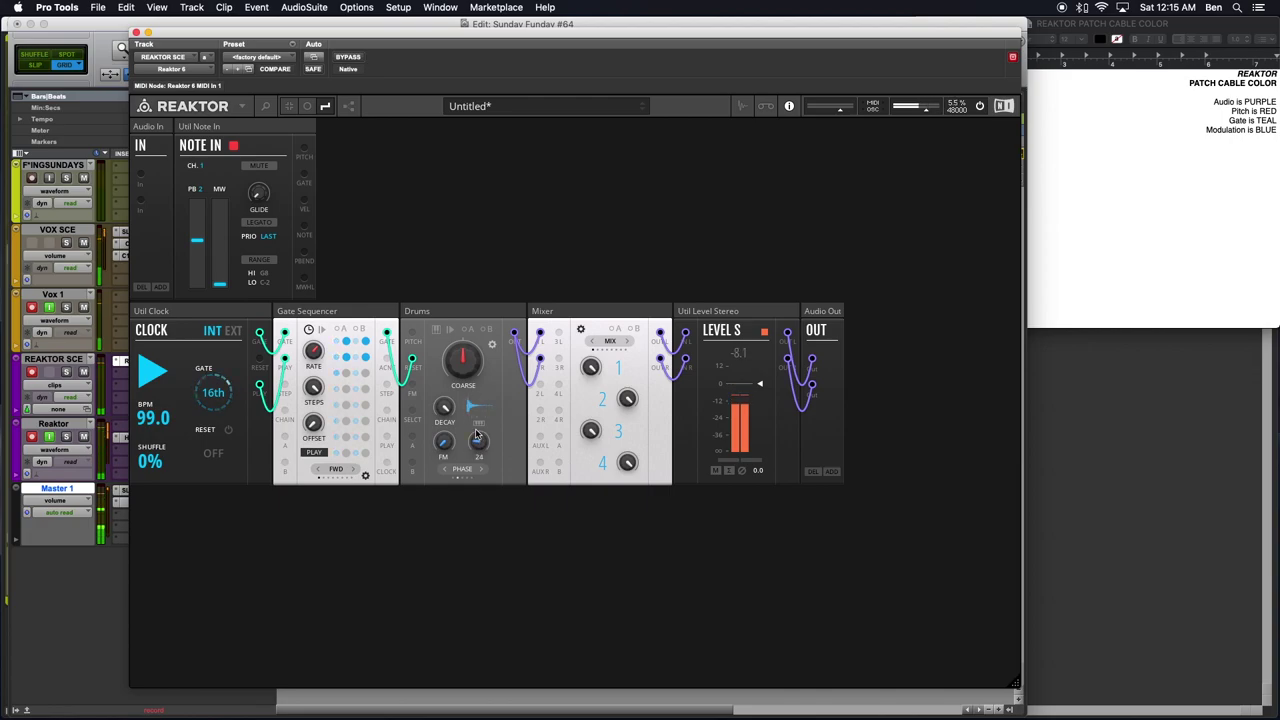
pyautogui.moveTo(477, 436); pyautogui.dragTo(471, 364)
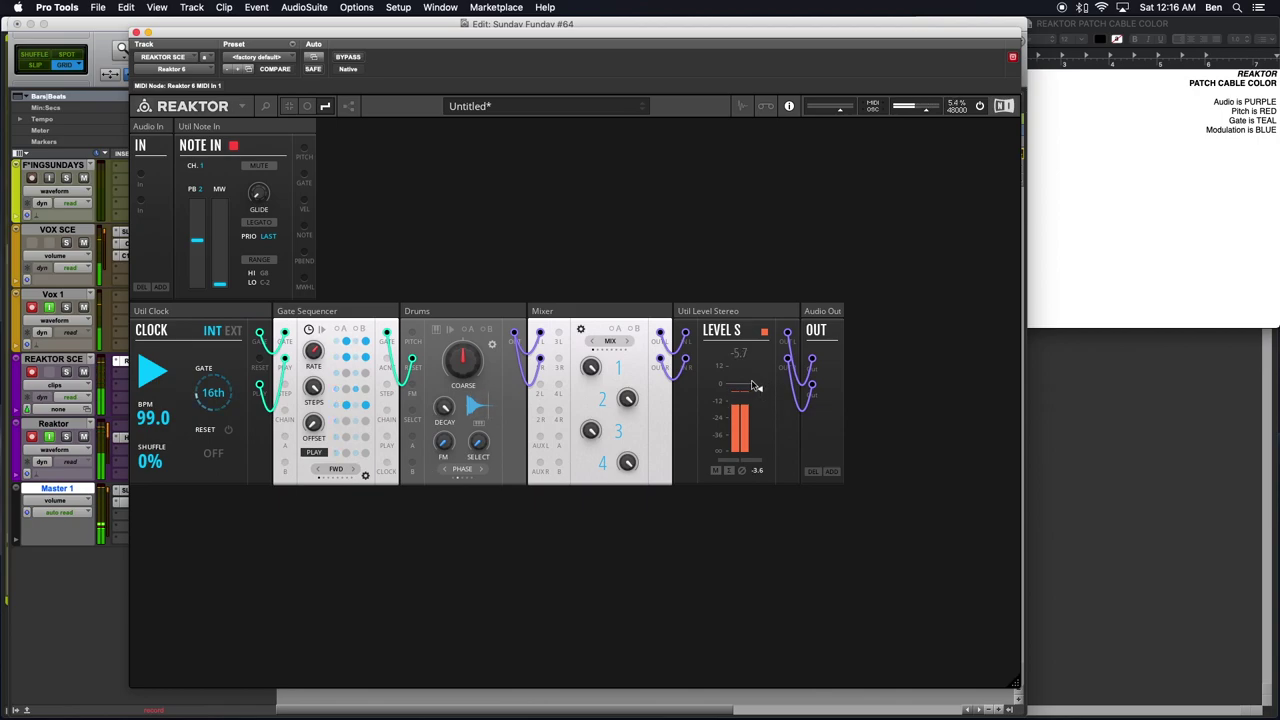
# - Add a Toy Box Value Sequencer and place it between the Gate Sequencer and the Drums
pyautogui.doubleClick(378, 548)
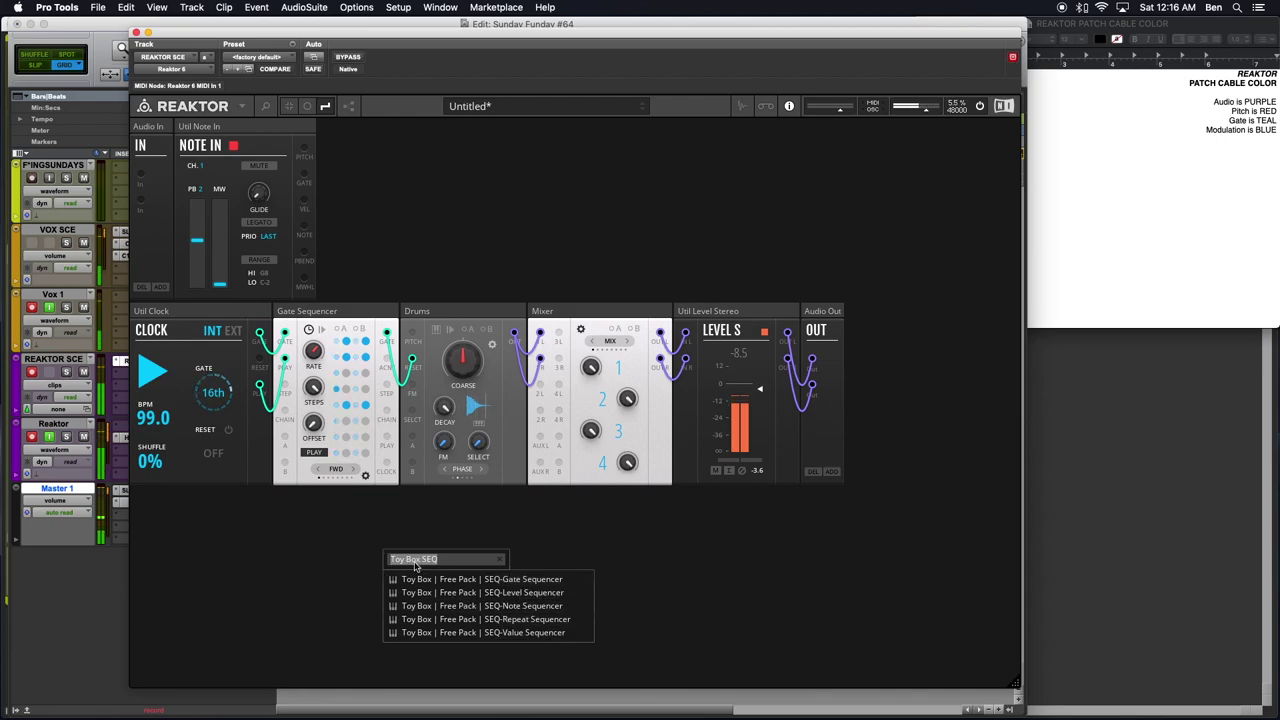
pyautogui.click(528, 633)
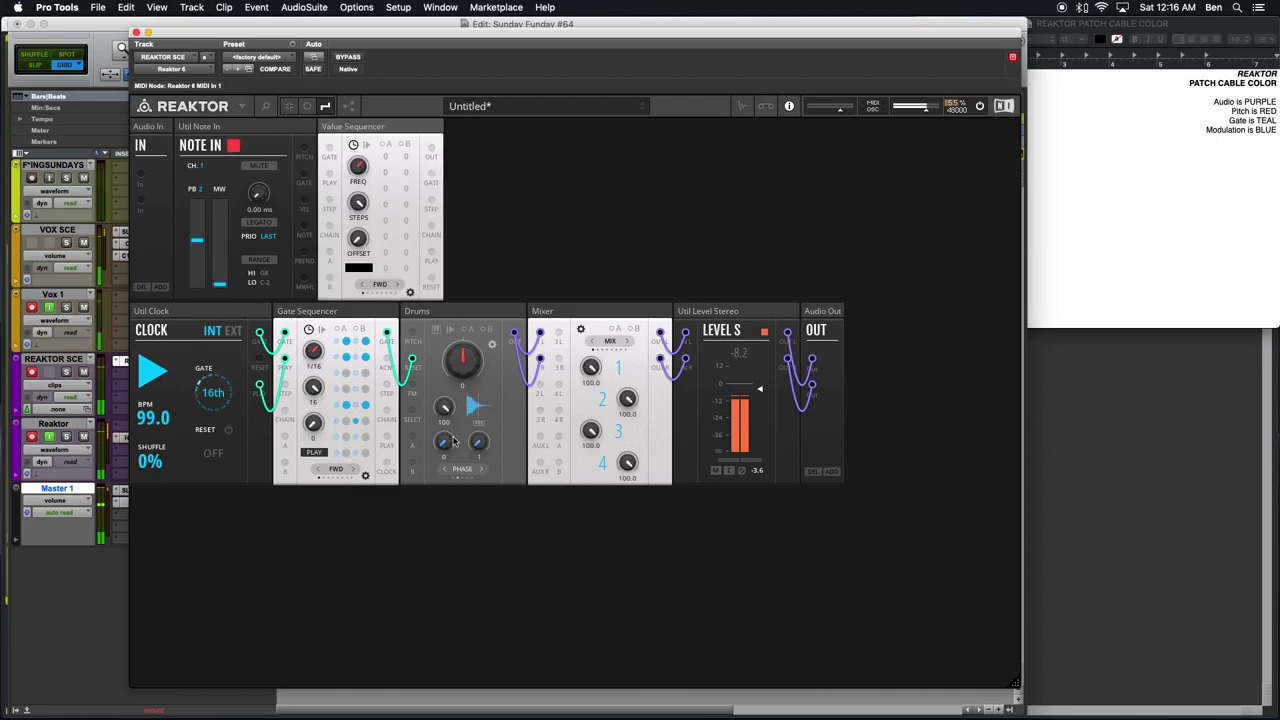
pyautogui.moveTo(355, 135); pyautogui.dragTo(415, 354)
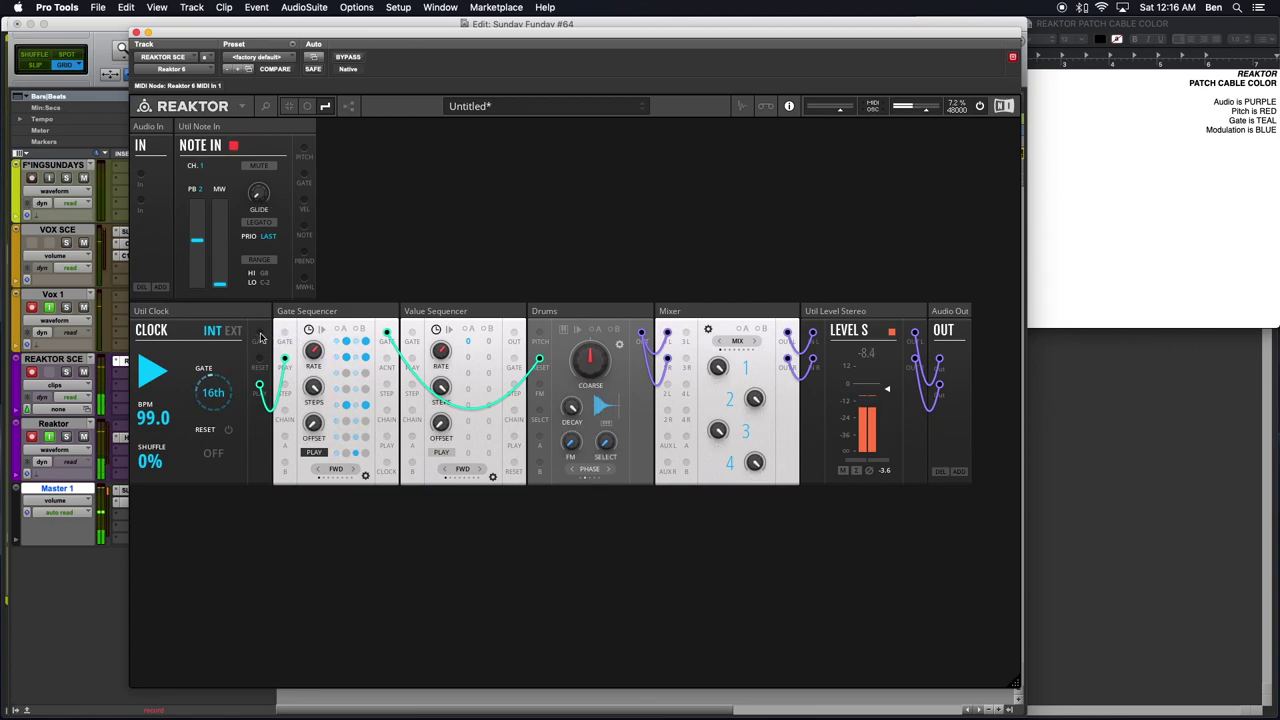
# - Patch the Clock's Gate output to the Gate inputs of both the Gate Sequencer and the Value Sequencer with teal cables
pyautogui.rightClick(260, 336)
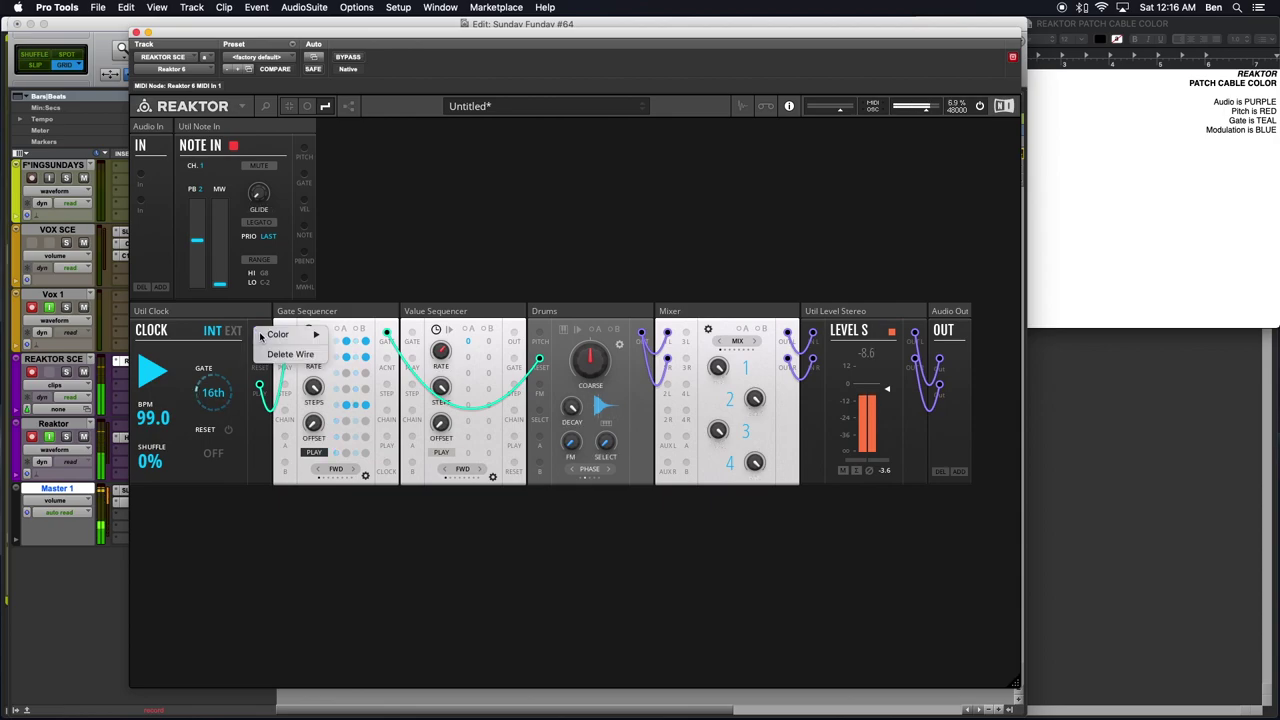
pyautogui.moveTo(292, 338)
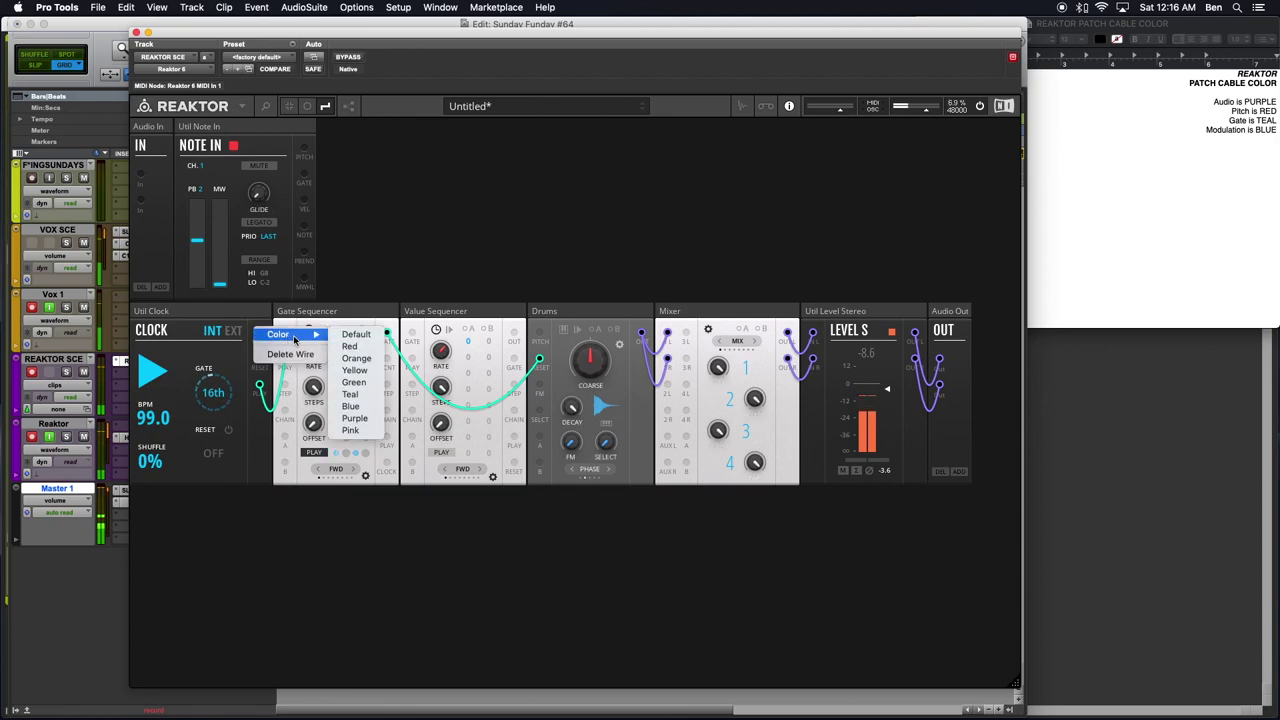
pyautogui.click(350, 395)
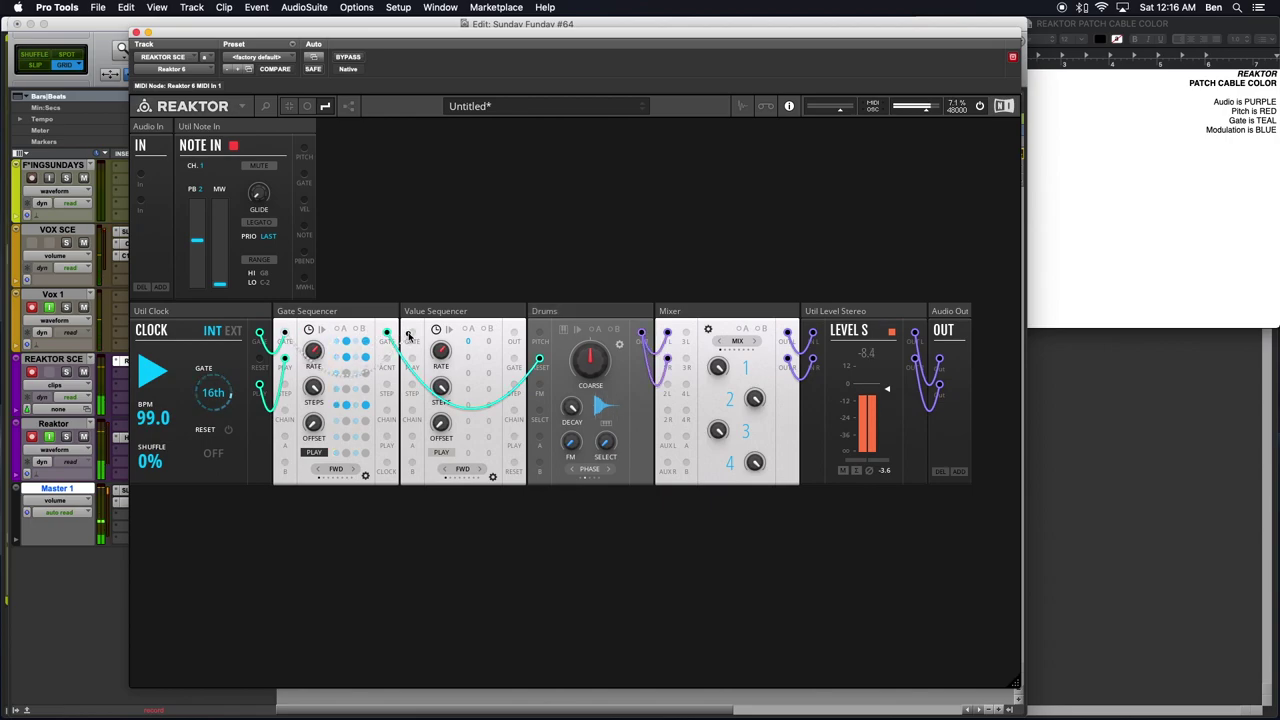
pyautogui.moveTo(285, 333); pyautogui.dragTo(413, 335)
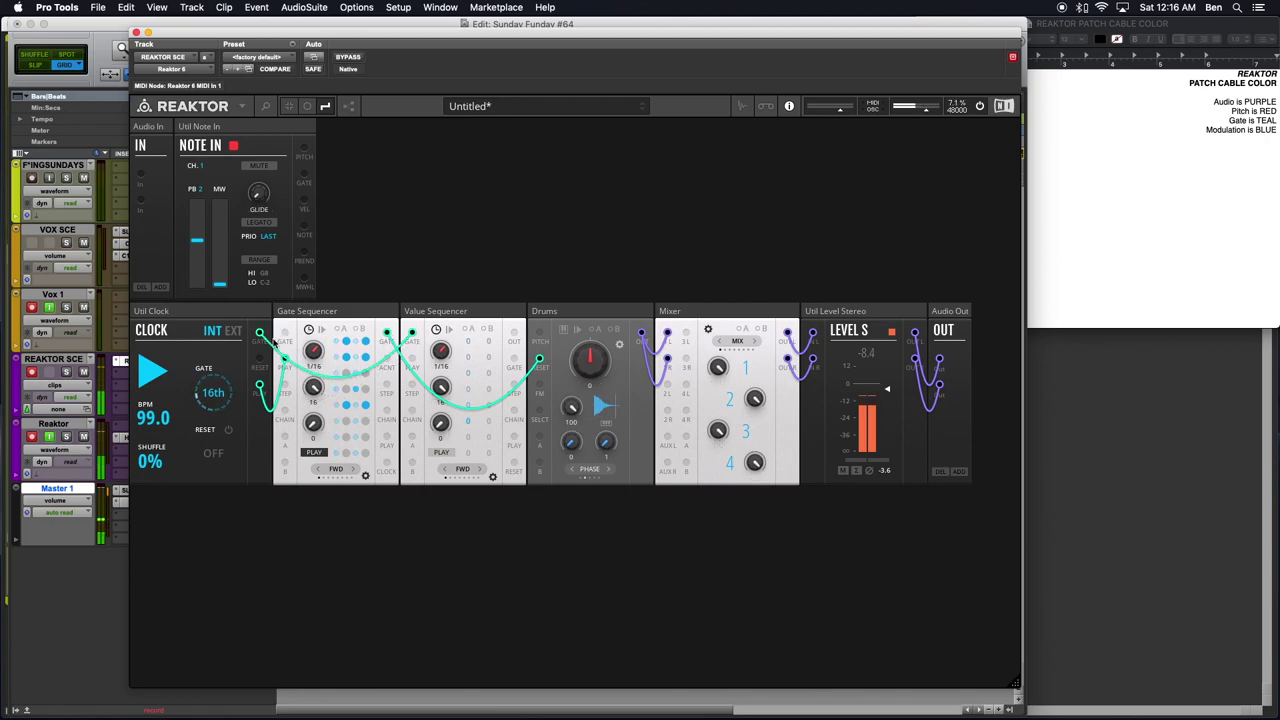
pyautogui.moveTo(258, 334); pyautogui.dragTo(285, 333)
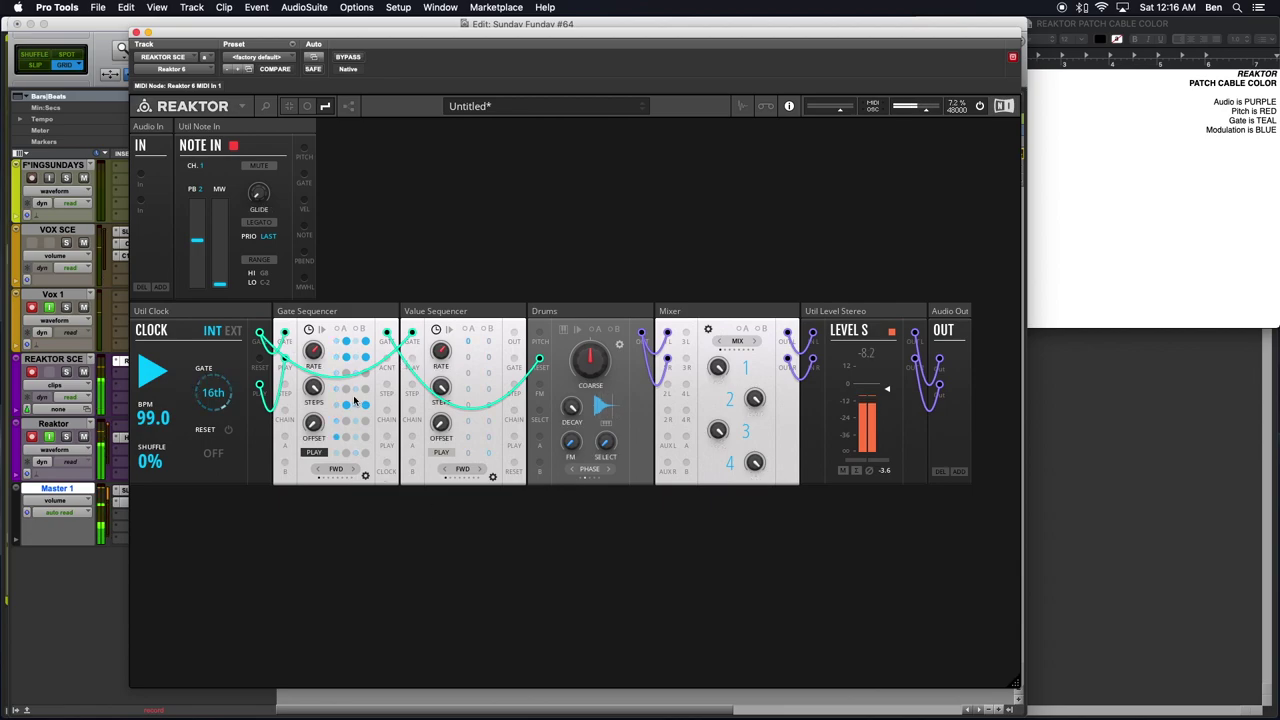
# - Patch the Clock's Play output to the Value Sequencer's Play input and restart the Clock
pyautogui.moveTo(260, 386); pyautogui.dragTo(408, 355)
pyautogui.click(155, 372)
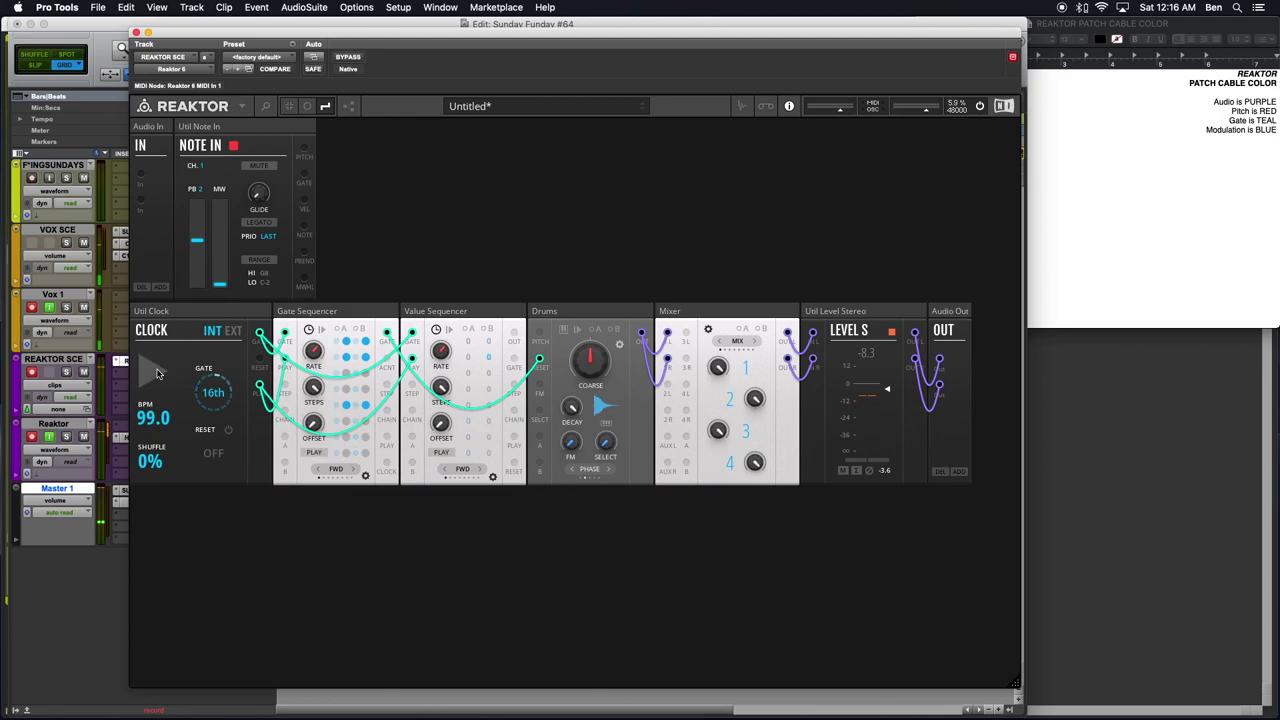
pyautogui.click(155, 372)
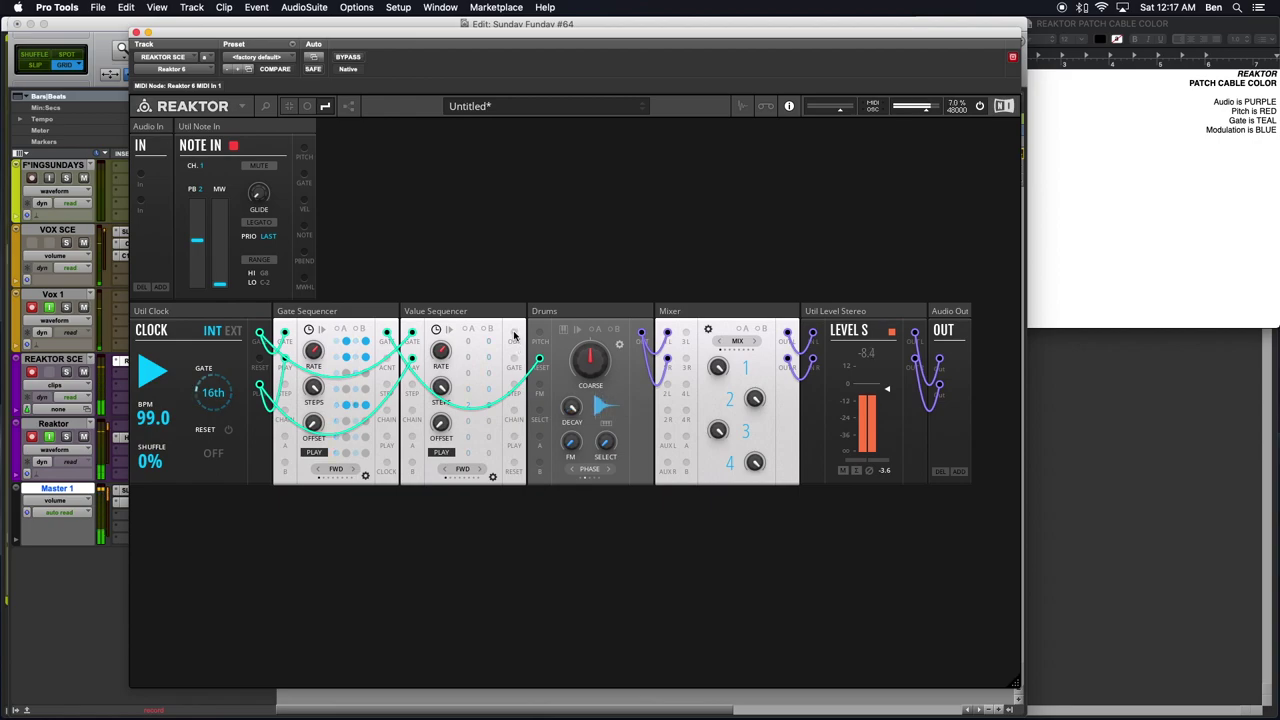
# - Patch the Value Sequencer's output to the Drums' Select input and color the cable blue
pyautogui.moveTo(515, 335); pyautogui.dragTo(540, 412)
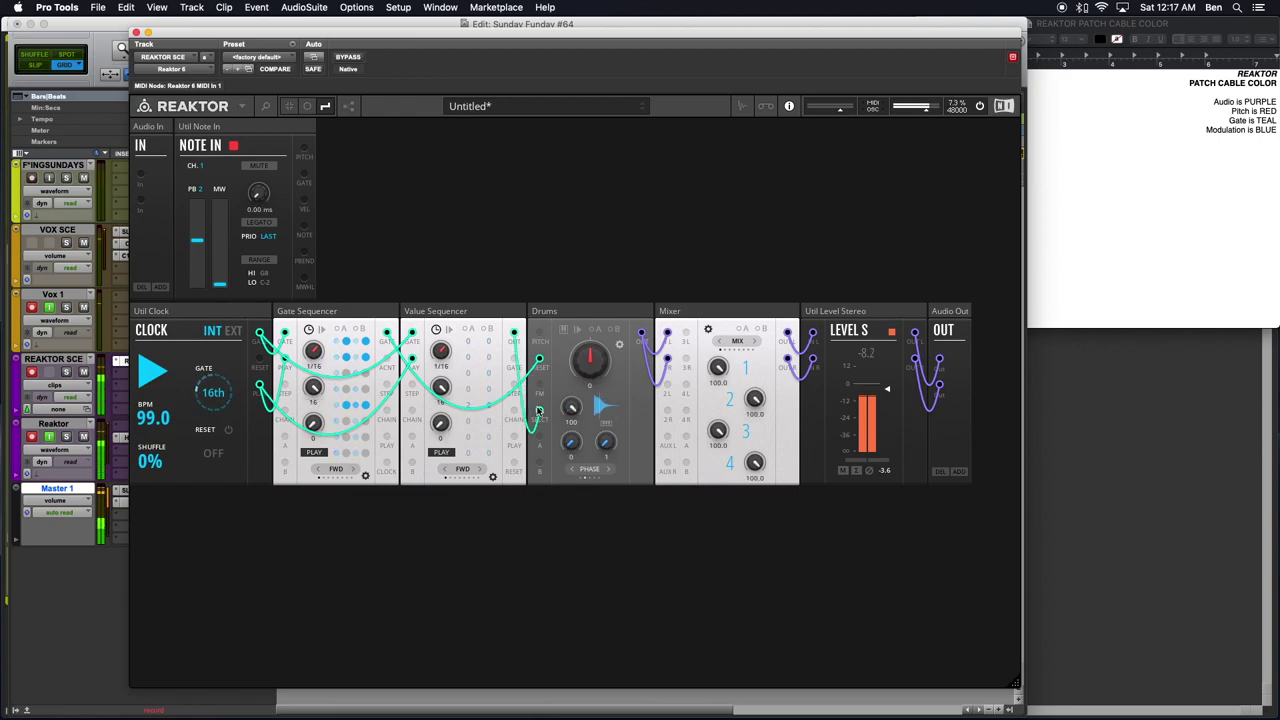
pyautogui.rightClick(514, 342)
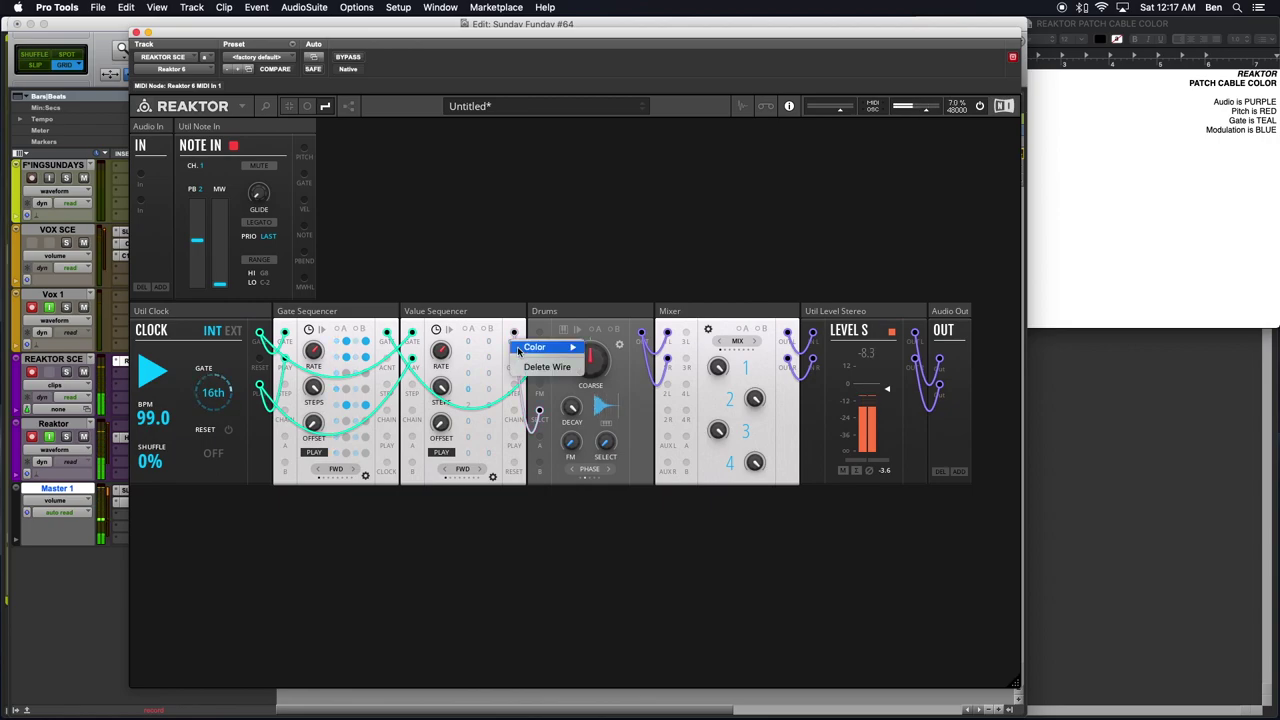
pyautogui.moveTo(550, 347)
pyautogui.click(607, 407)
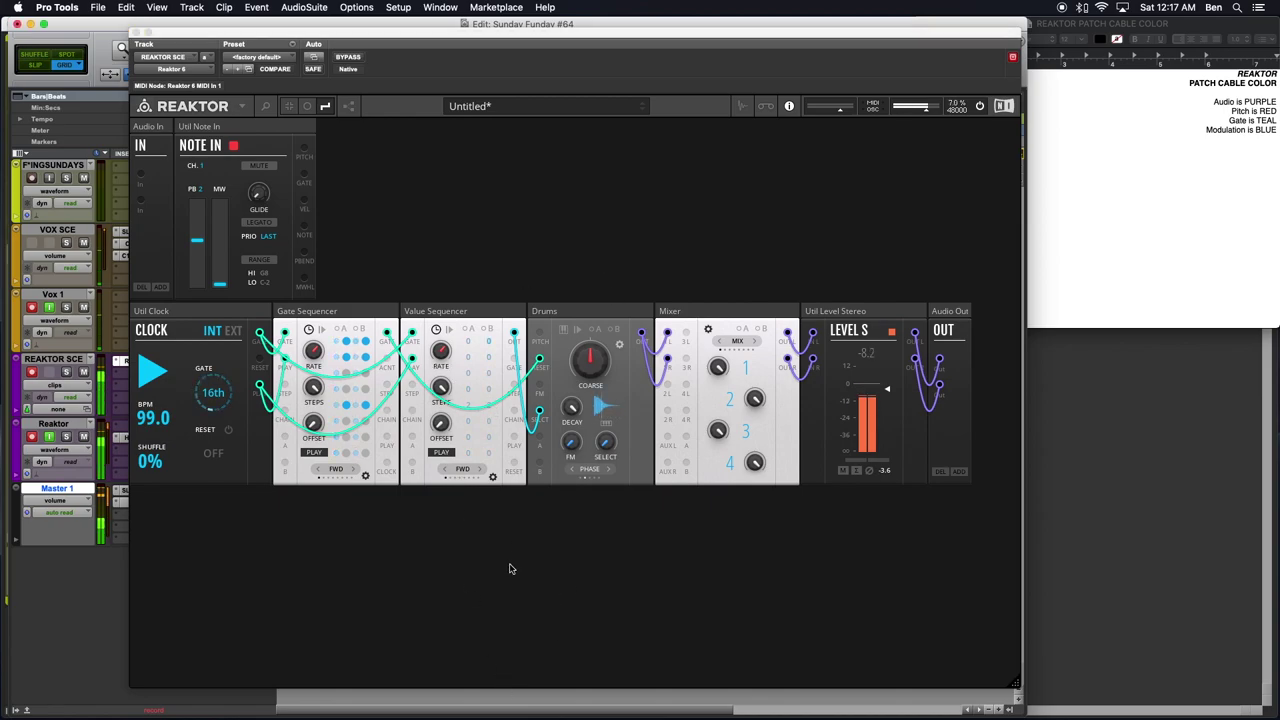
# - Rename the Drums module to Drums Kick
pyautogui.click(555, 312)
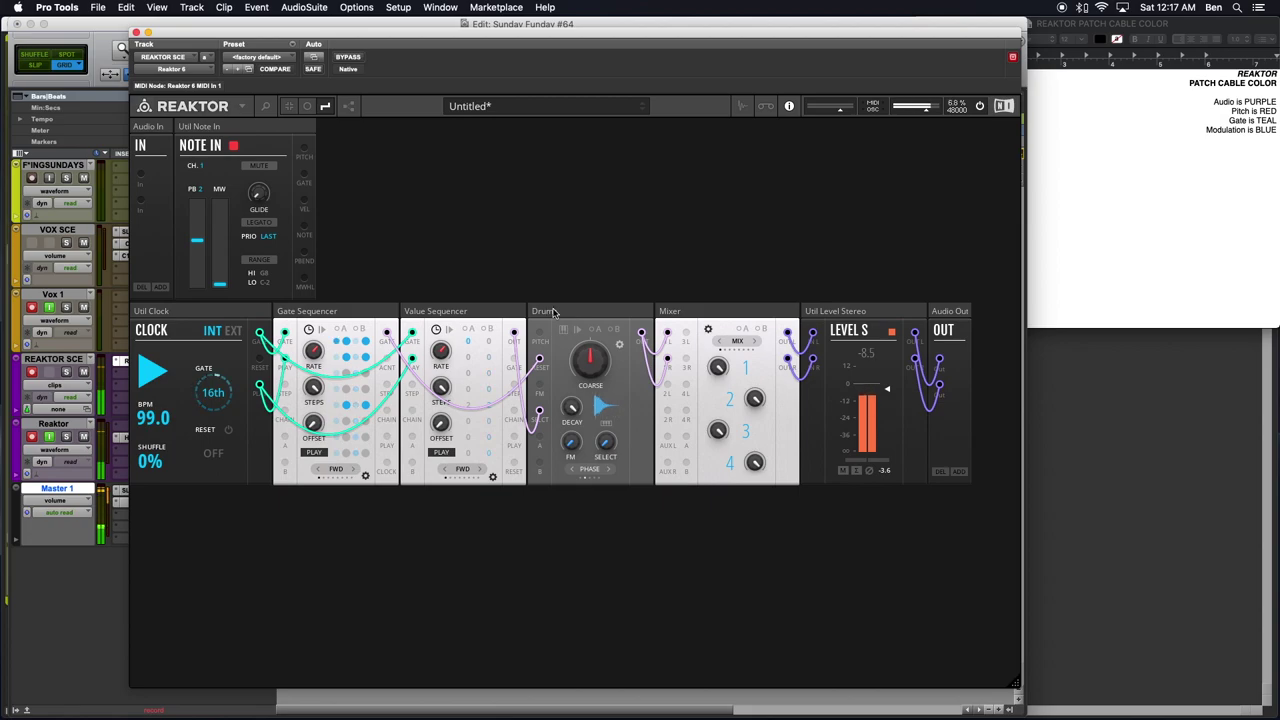
pyautogui.write('ick')
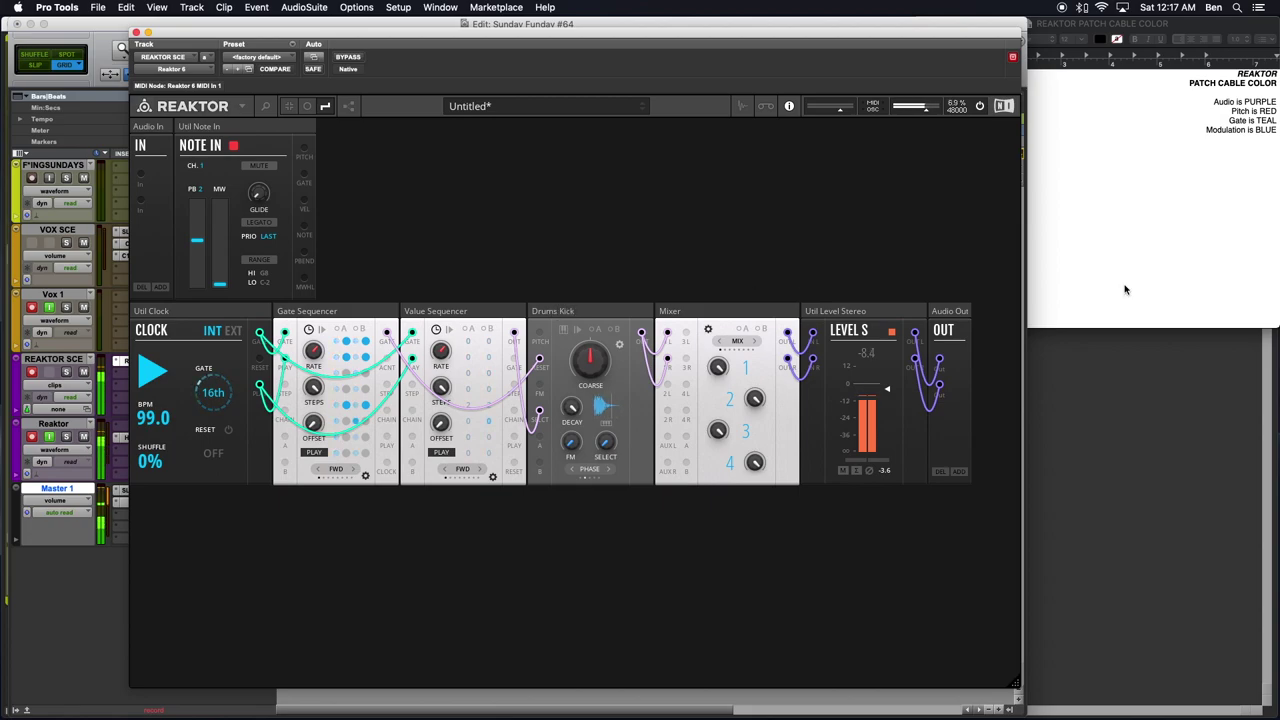
pyautogui.press('Return')
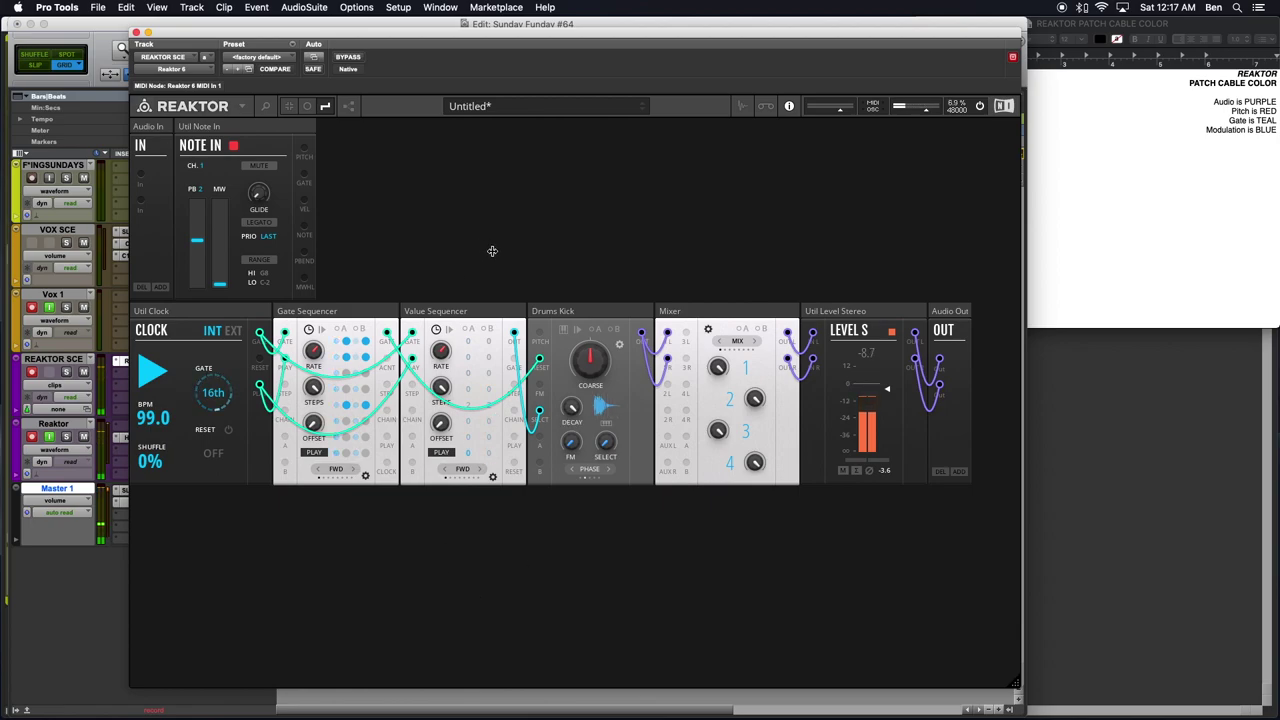
# - Add a second Toy Box Drums module and place it directly after Drums Kick
pyautogui.doubleClick(454, 588)
pyautogui.write('Toy')
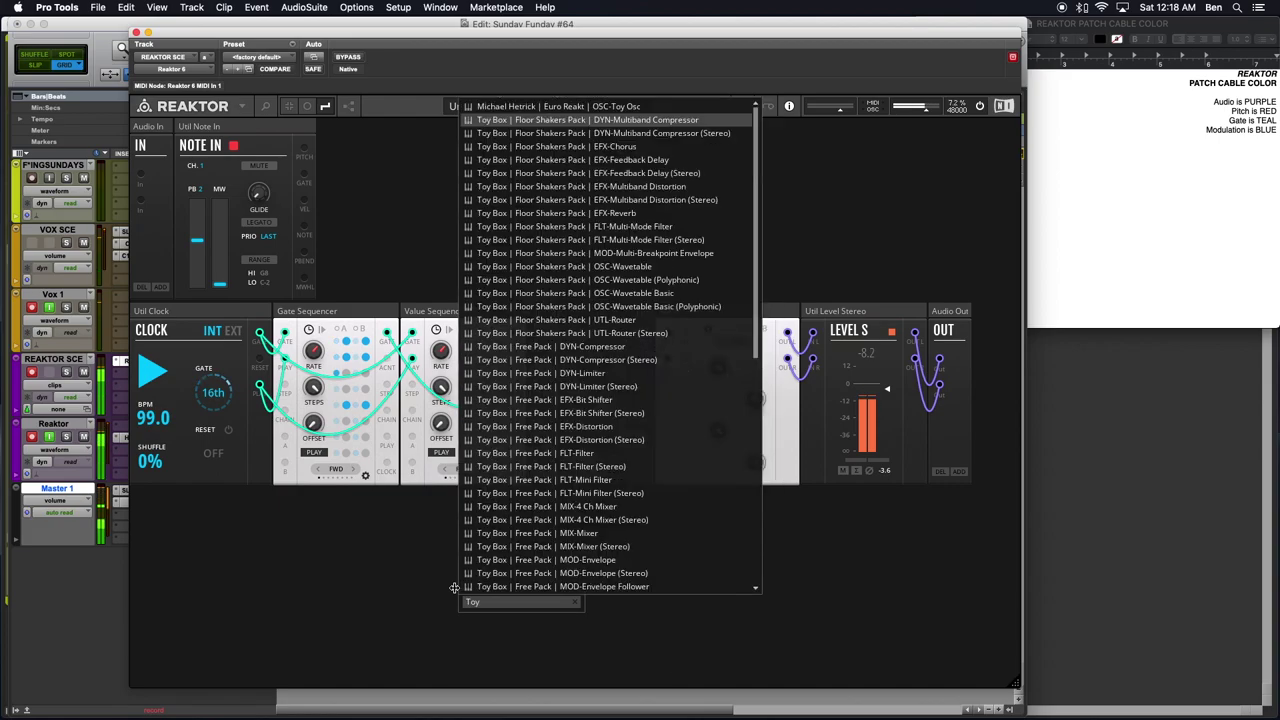
pyautogui.write(' Boix')
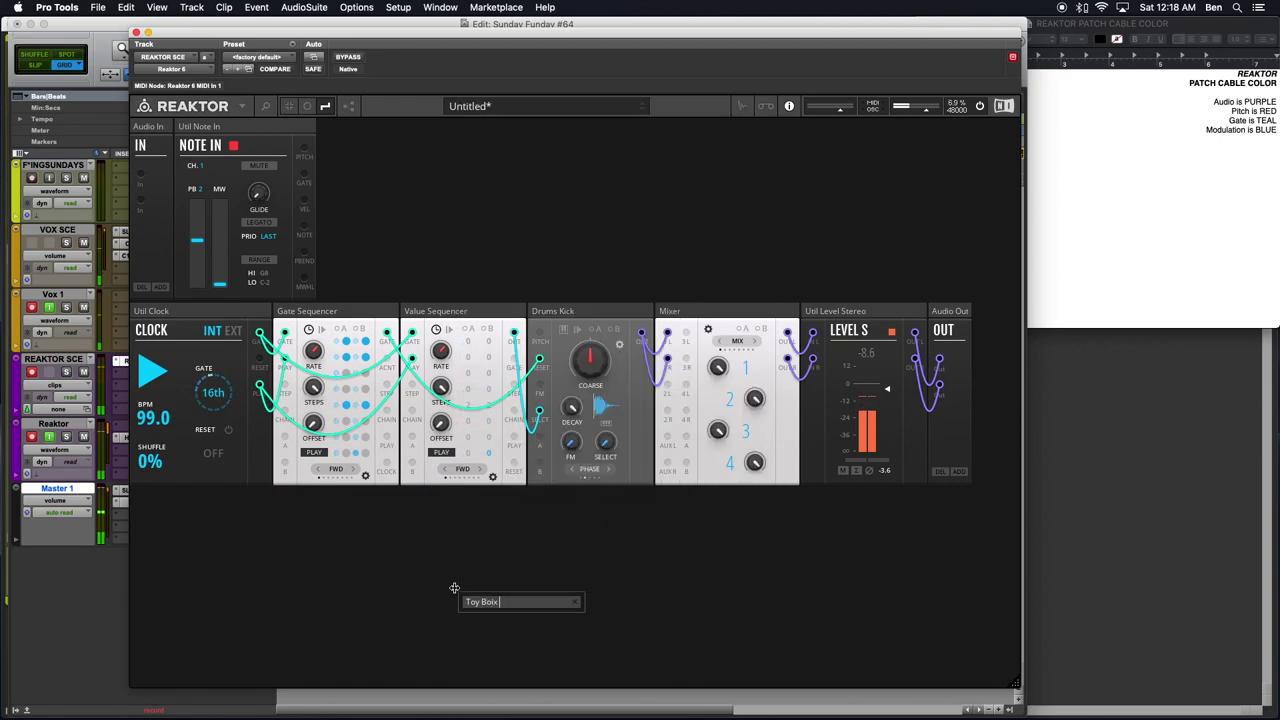
pyautogui.press('BackSpace')
pyautogui.press('BackSpace')
pyautogui.write('x')
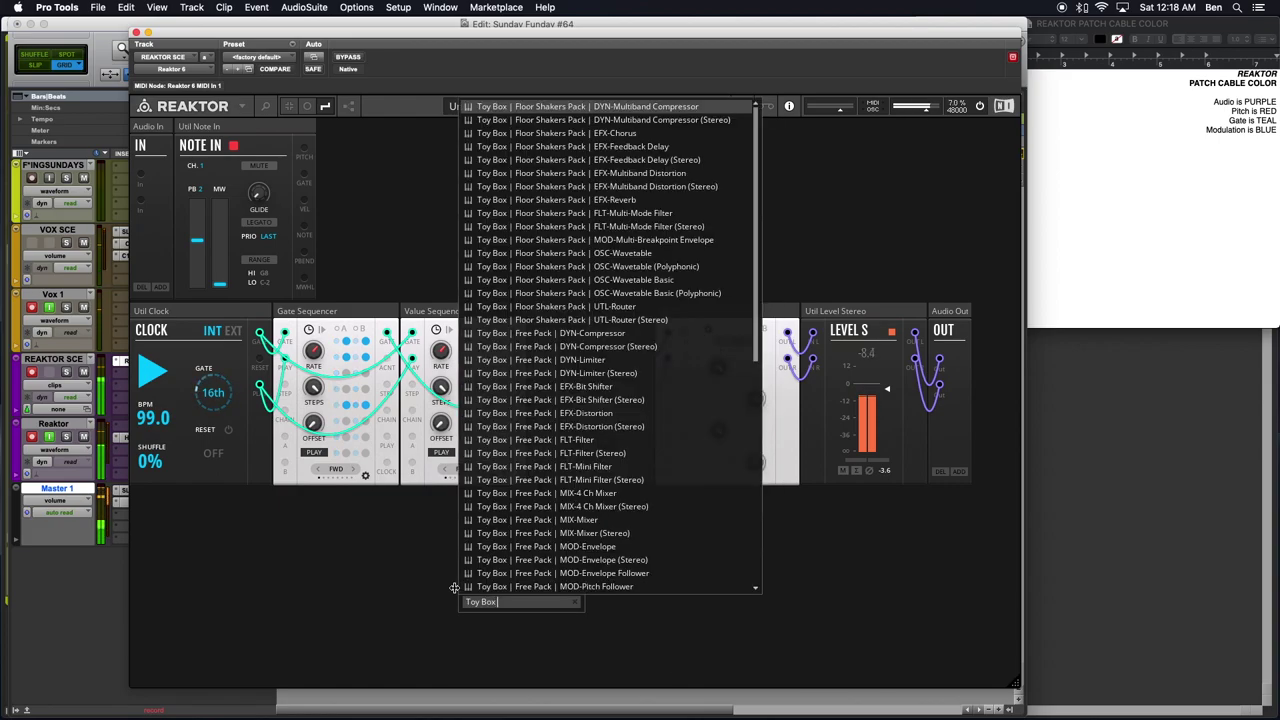
pyautogui.write(' Drum')
pyautogui.press('Return')
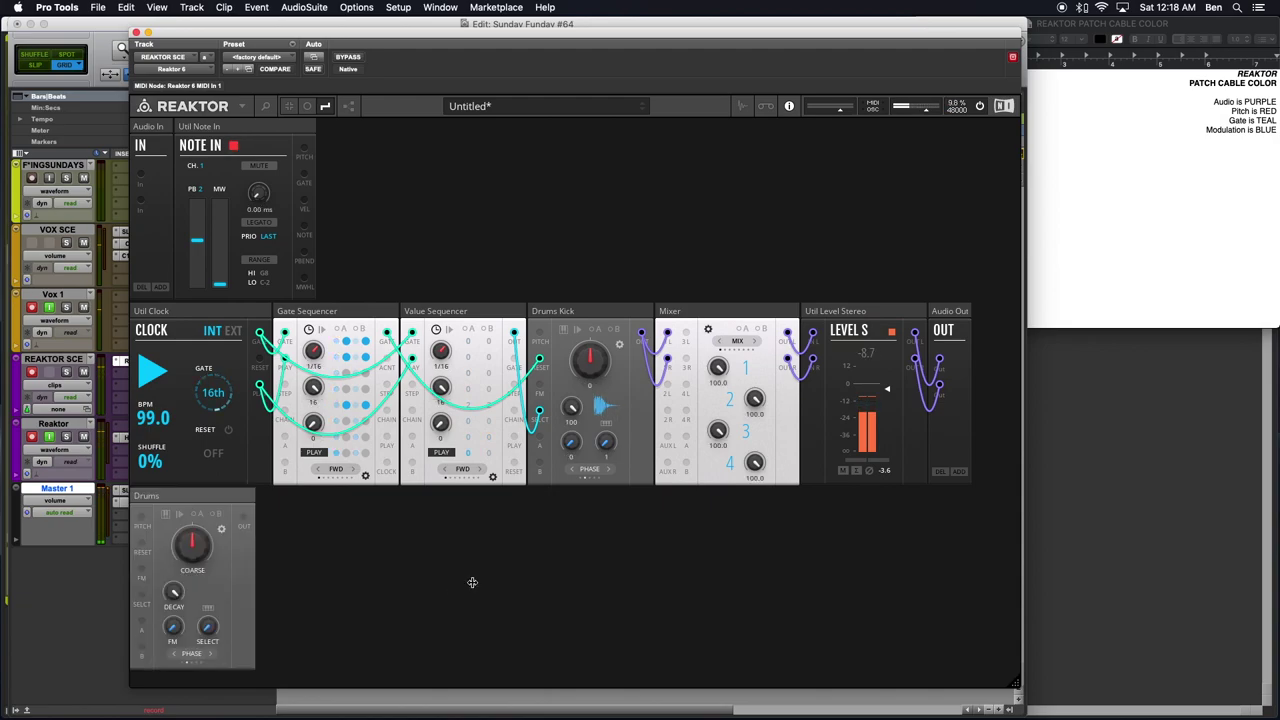
pyautogui.moveTo(540, 463); pyautogui.dragTo(840, 311)
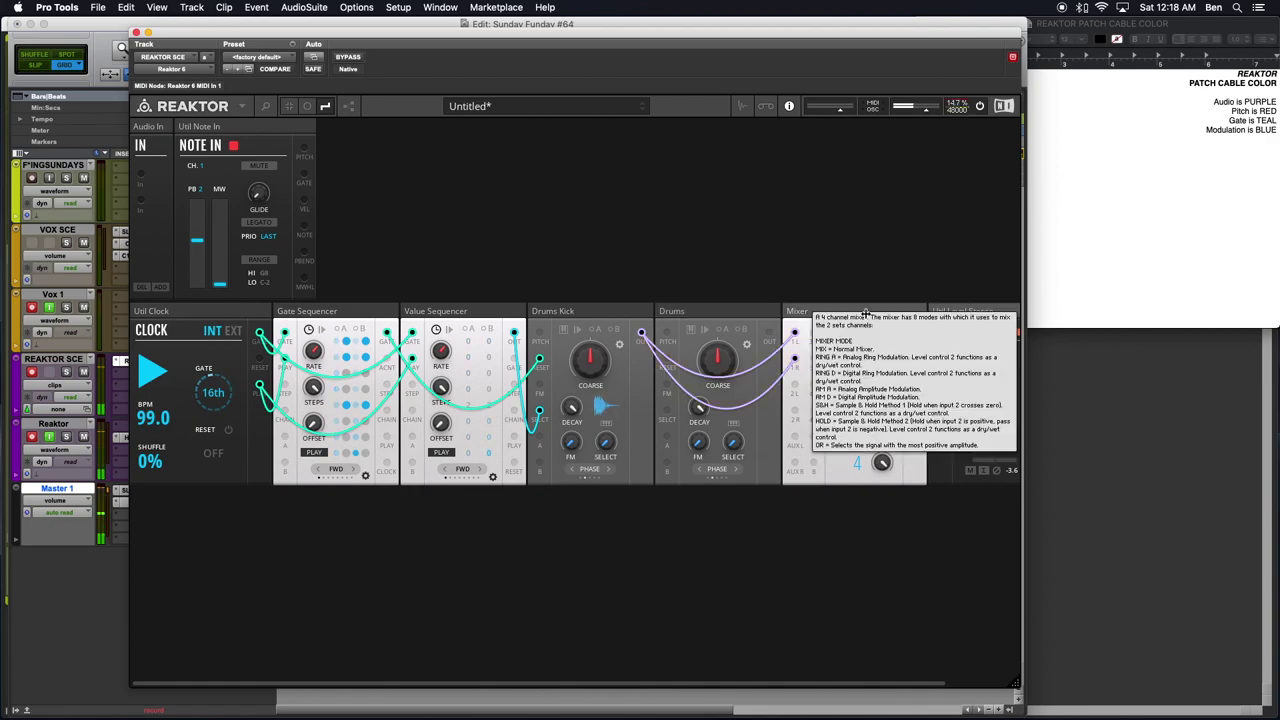
# - Move the Mixer, Level Stereo and Audio Out to the row below, and patch the Clock's Gate output to the new Drums' Reset input
pyautogui.moveTo(866, 311); pyautogui.dragTo(275, 510)
pyautogui.moveTo(810, 311); pyautogui.dragTo(428, 497)
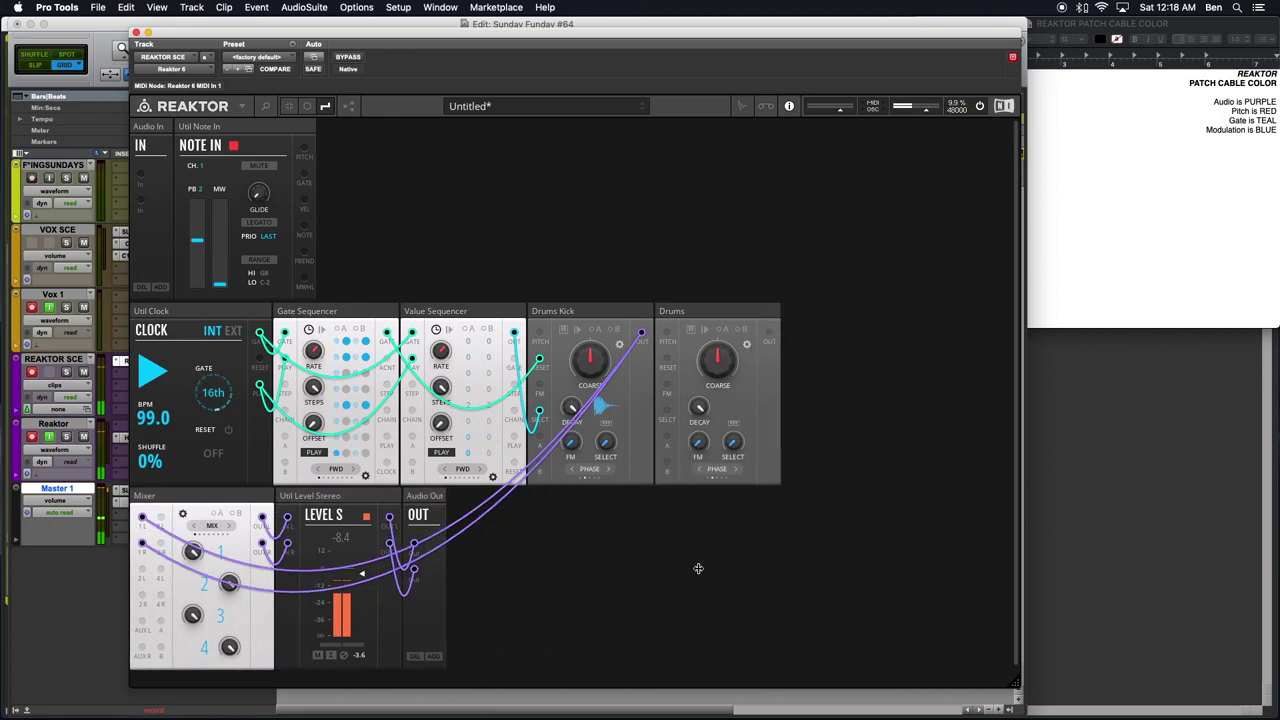
pyautogui.moveTo(259, 331); pyautogui.dragTo(667, 358)
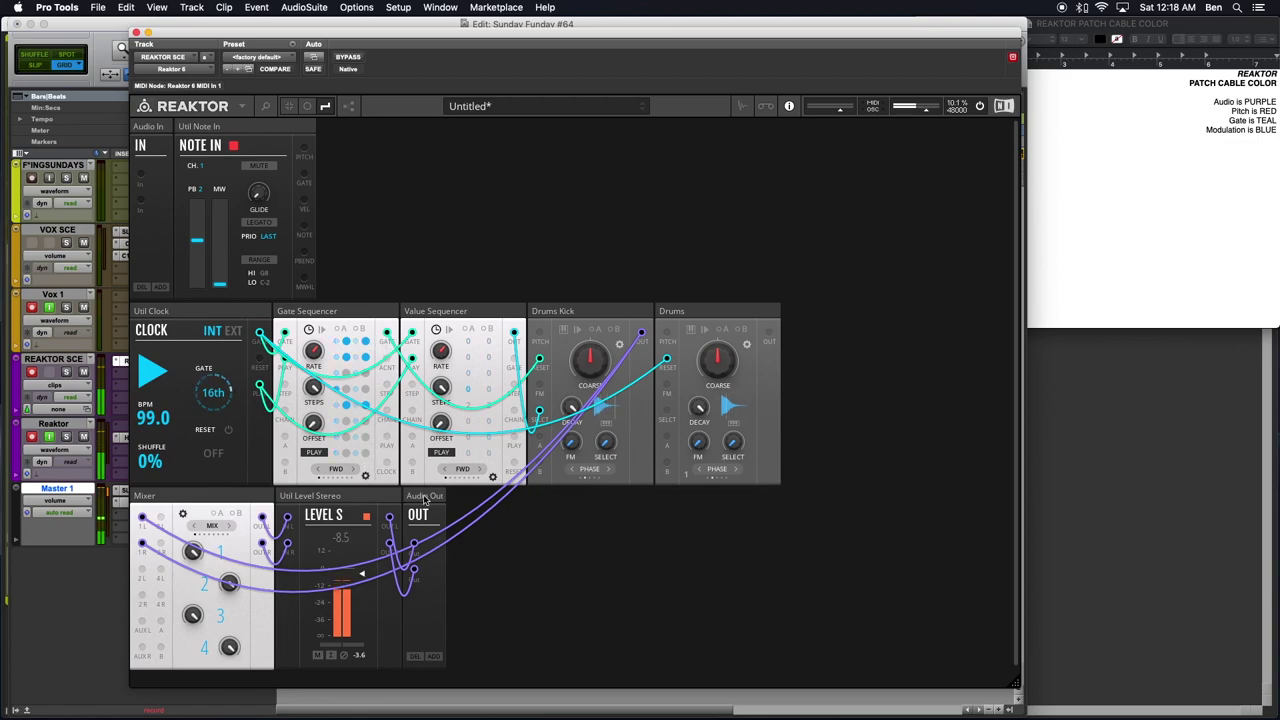
# - Add a Toy Box Gate Sequencer and place it between Drums Kick and the second Drums module
pyautogui.doubleClick(635, 564)
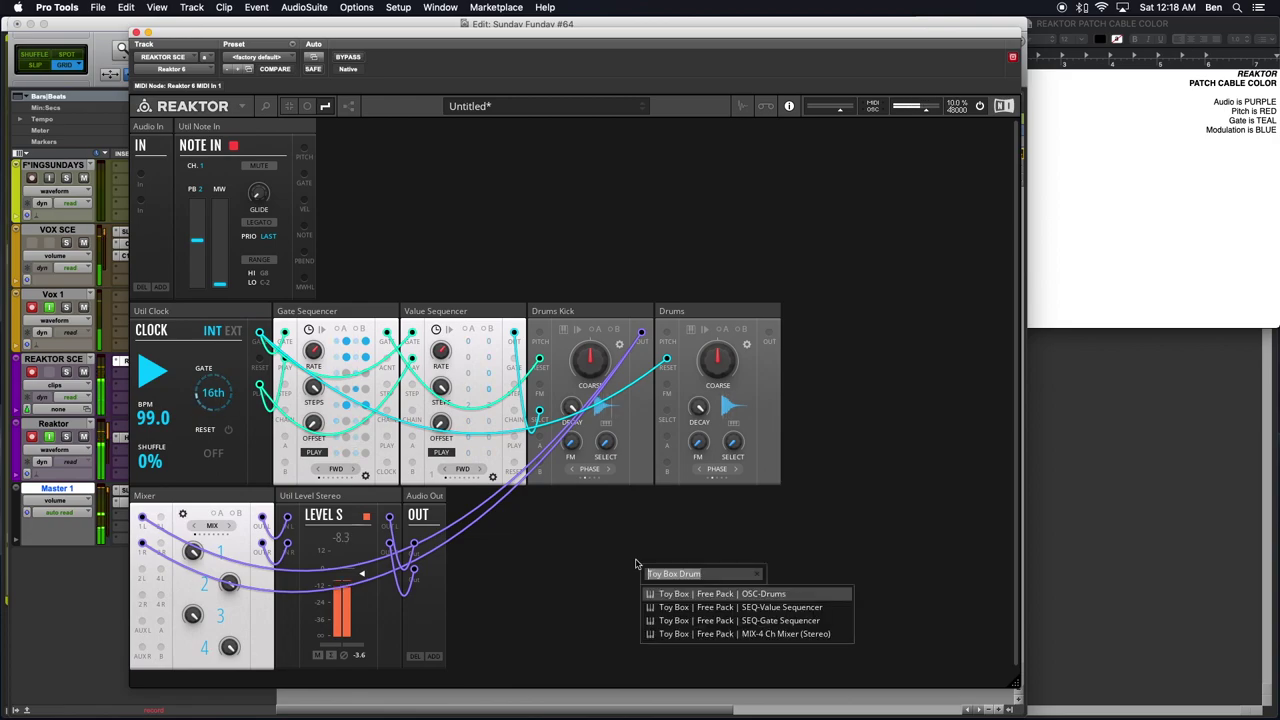
pyautogui.write('Toy')
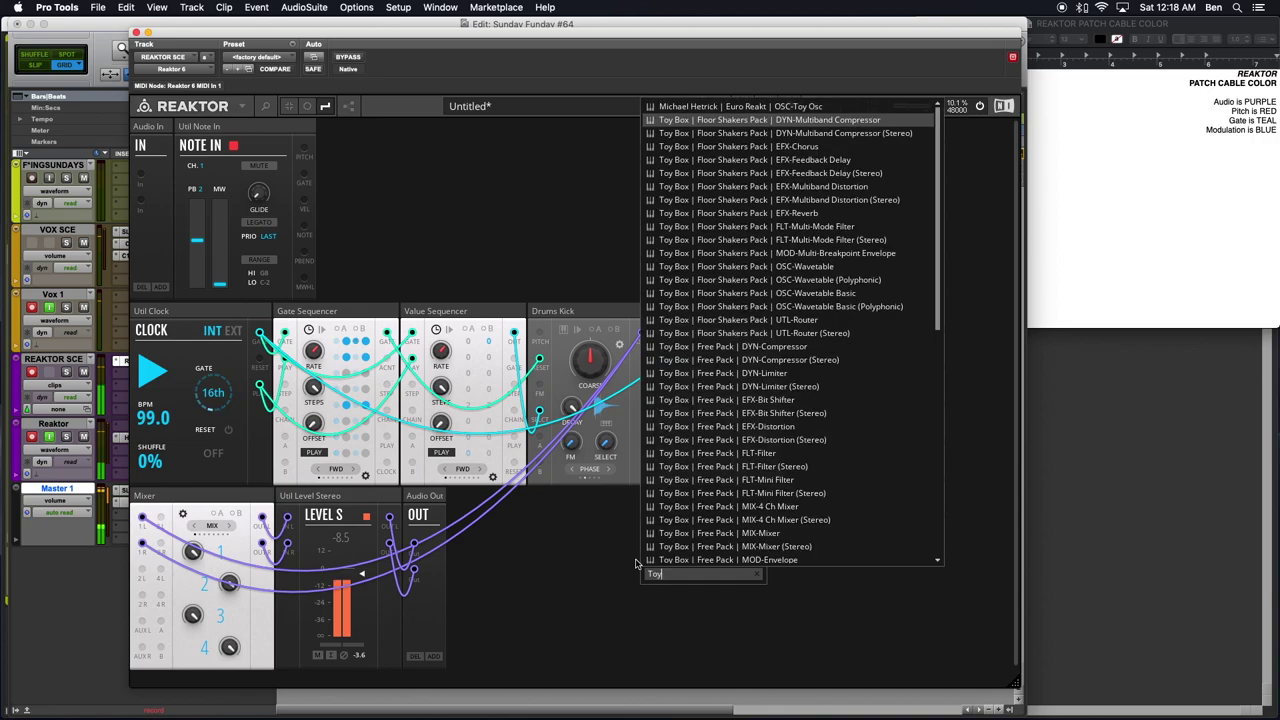
pyautogui.write(' Box SEQ')
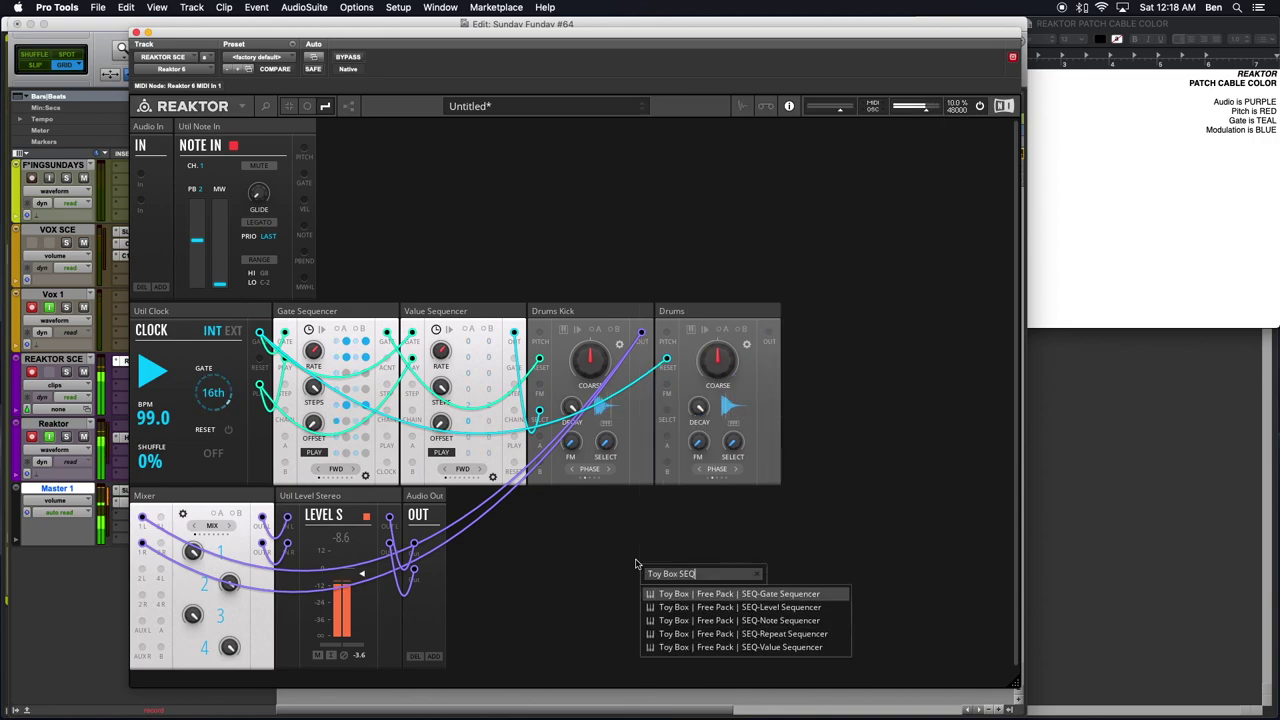
pyautogui.click(772, 600)
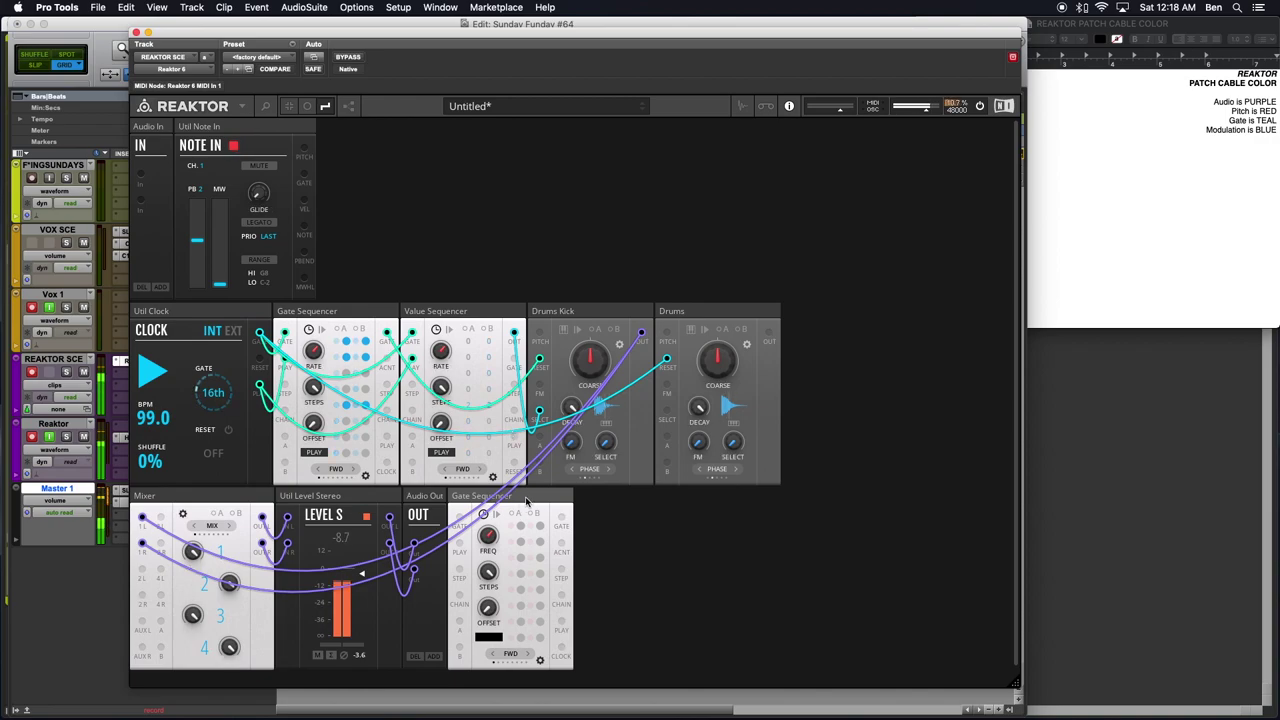
pyautogui.moveTo(526, 500)
pyautogui.moveTo(526, 500); pyautogui.dragTo(674, 338)
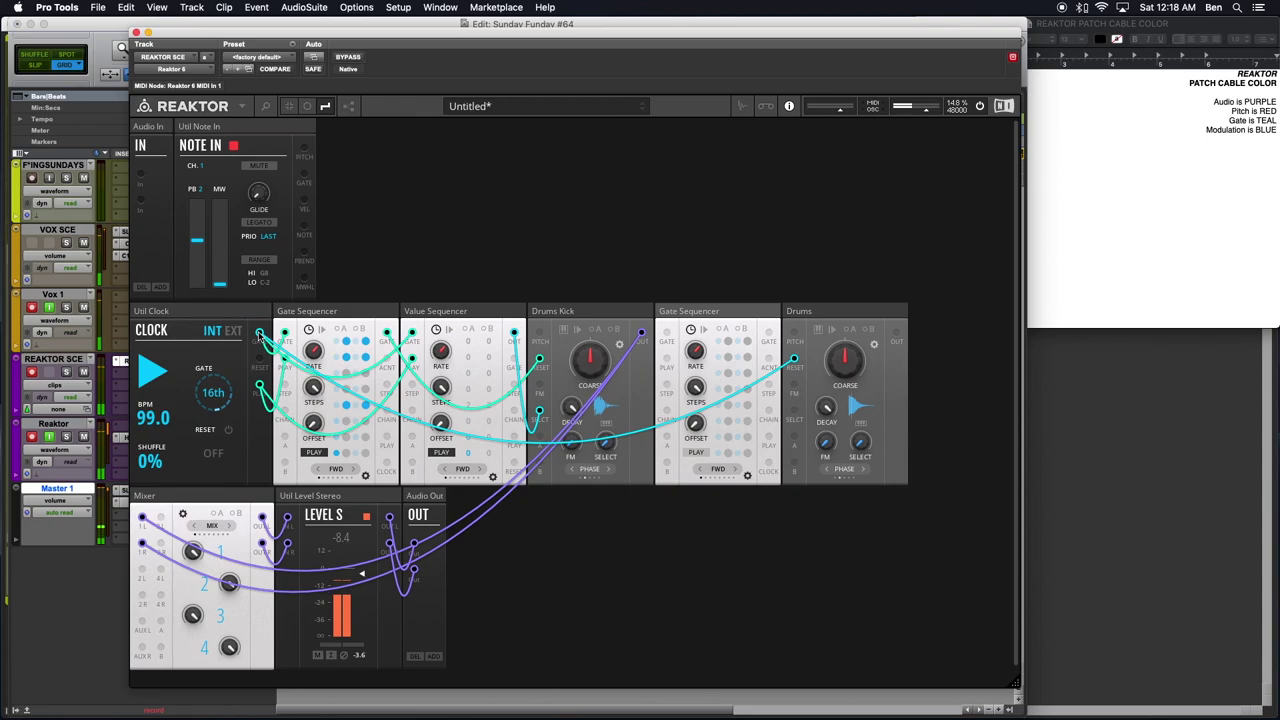
# - Patch the Clock's Gate output to the new Gate Sequencer's Gate input, and that sequencer's Gate output to the second Drums' Reset input
pyautogui.moveTo(259, 336); pyautogui.dragTo(667, 341)
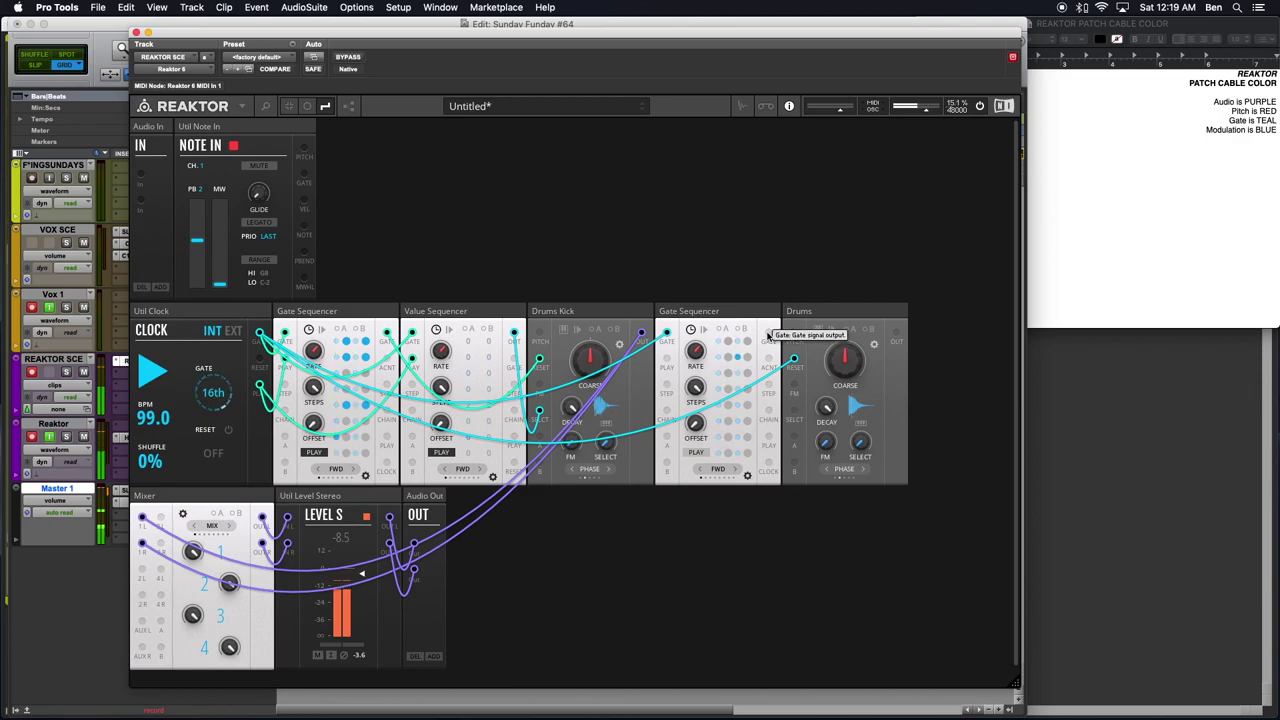
pyautogui.moveTo(768, 335); pyautogui.dragTo(793, 360)
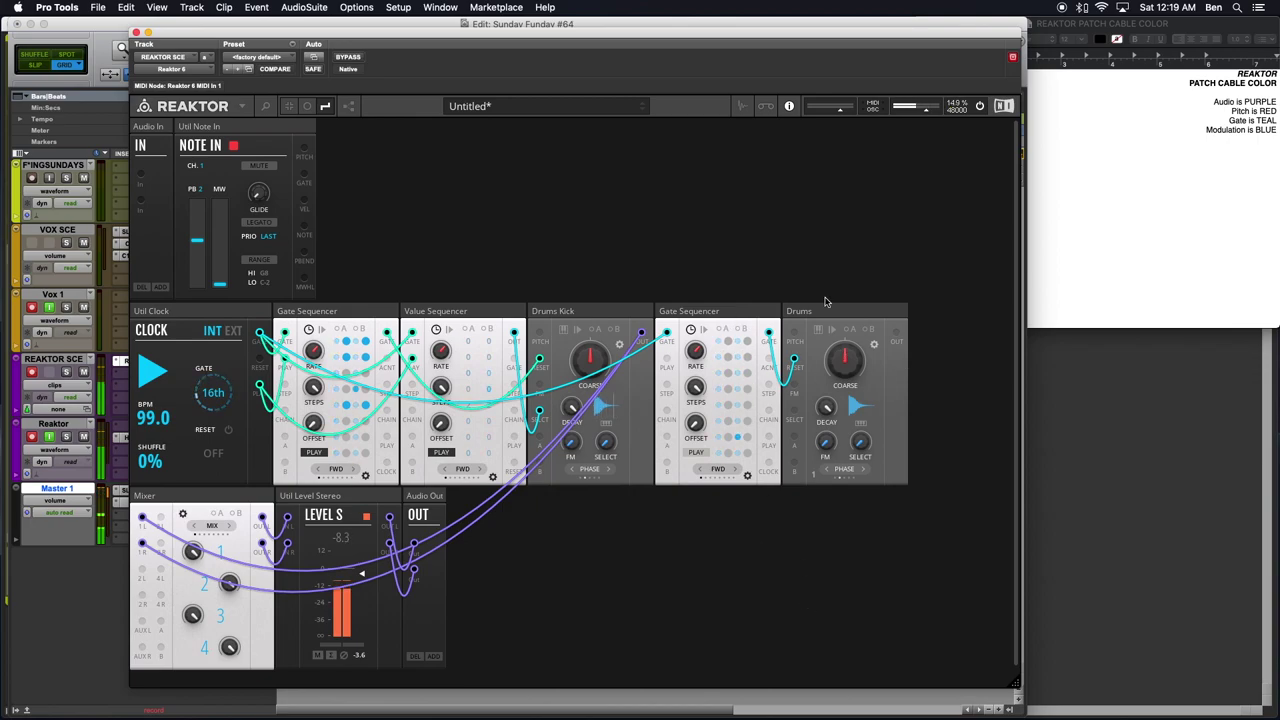
pyautogui.moveTo(865, 443)
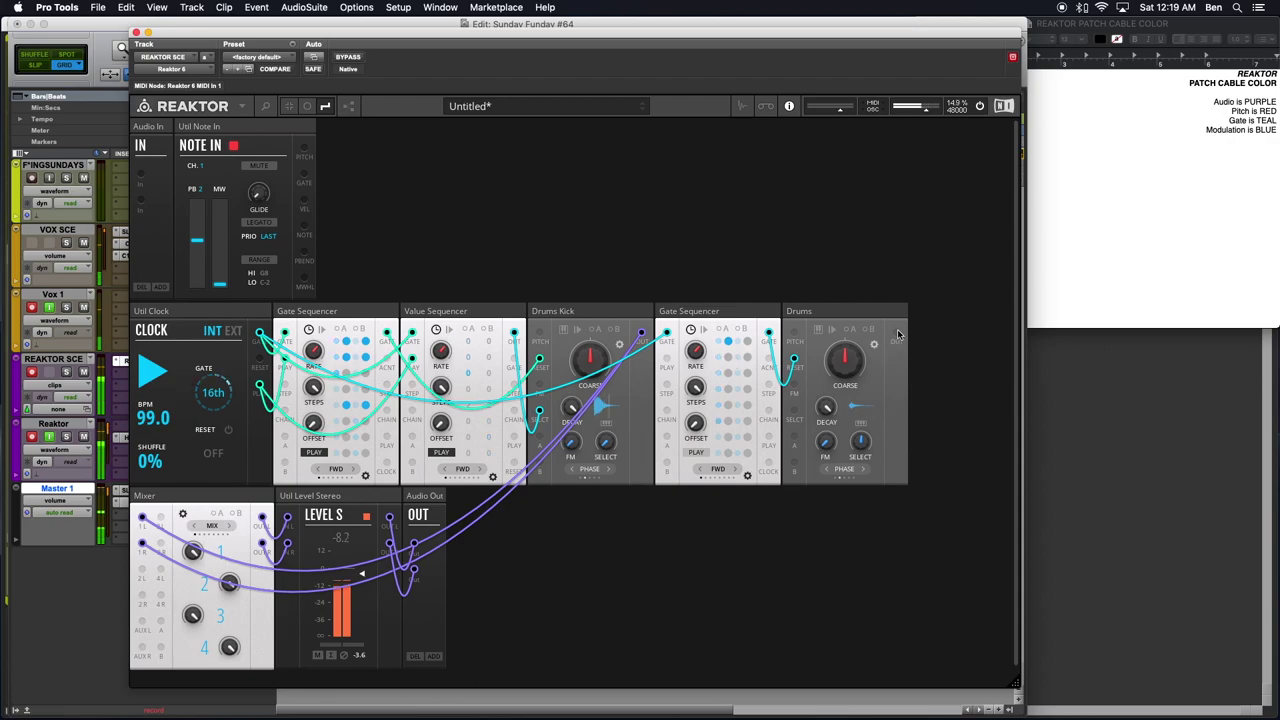
# - Patch the second Drums' output to Mixer inputs 2L and 2R and color both cables purple
pyautogui.moveTo(896, 333); pyautogui.dragTo(143, 569)
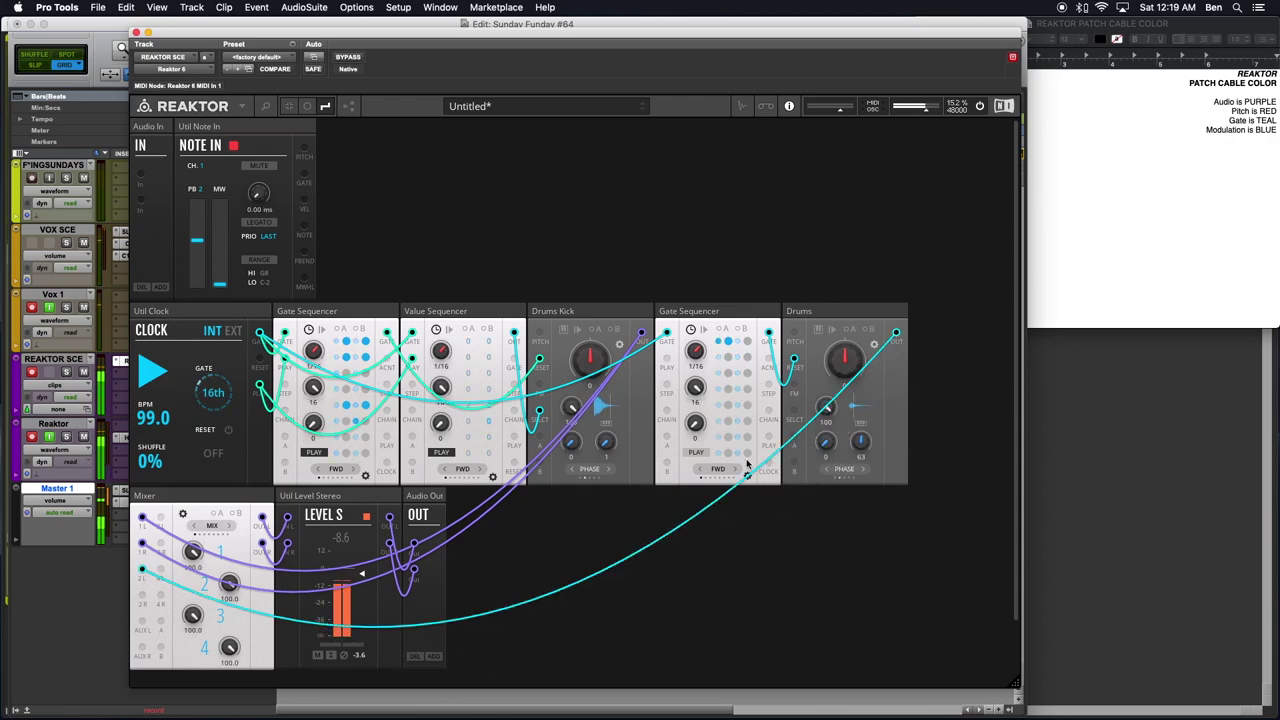
pyautogui.moveTo(895, 334); pyautogui.dragTo(142, 598)
pyautogui.rightClick(140, 593)
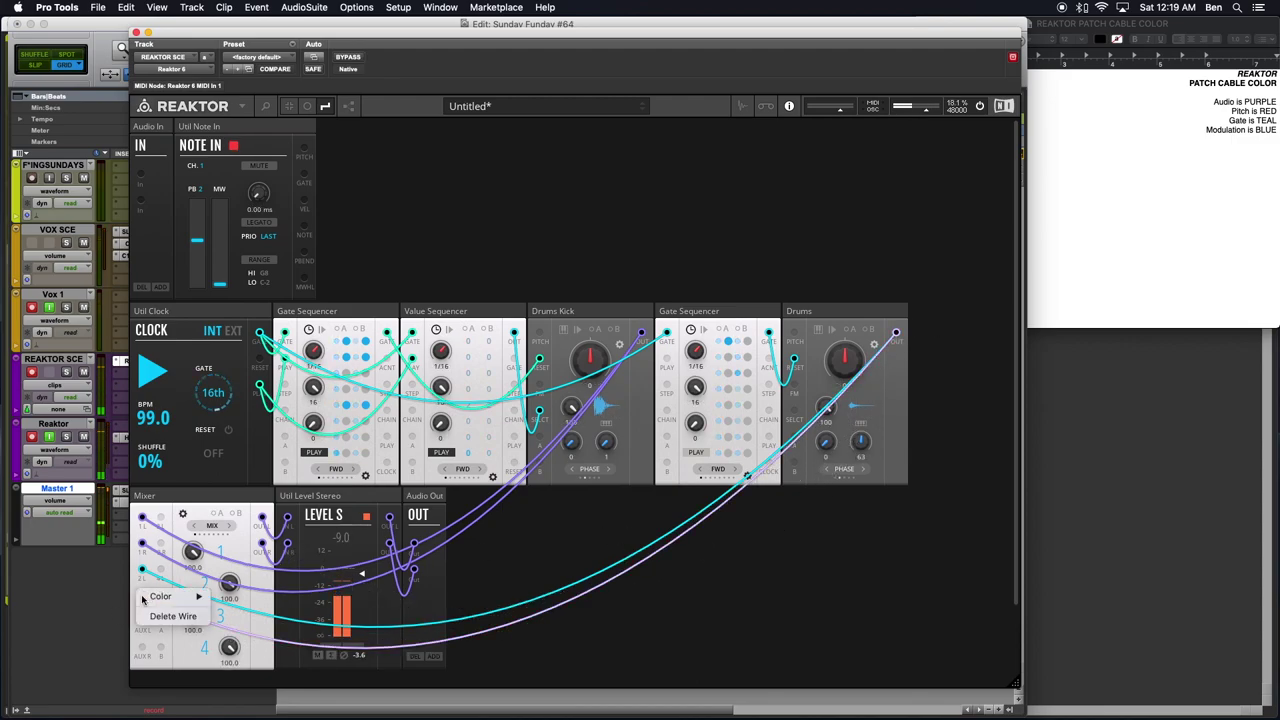
pyautogui.moveTo(175, 596)
pyautogui.click(237, 681)
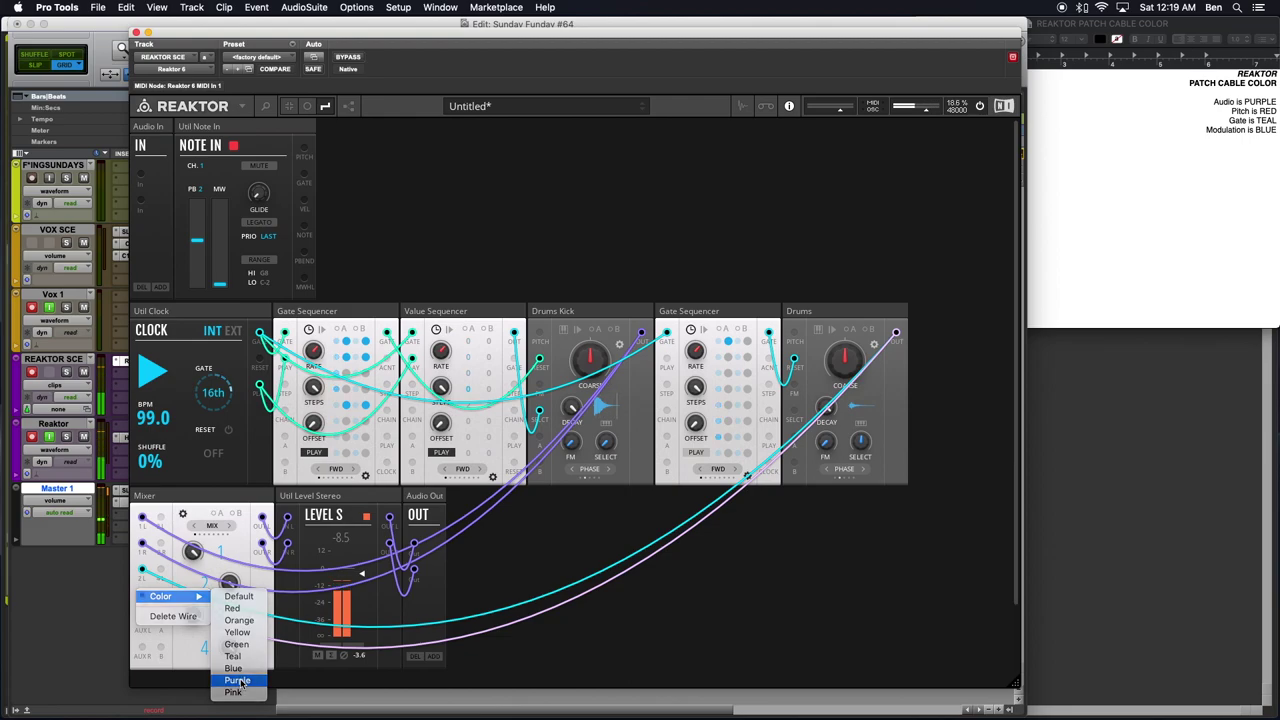
pyautogui.rightClick(150, 575)
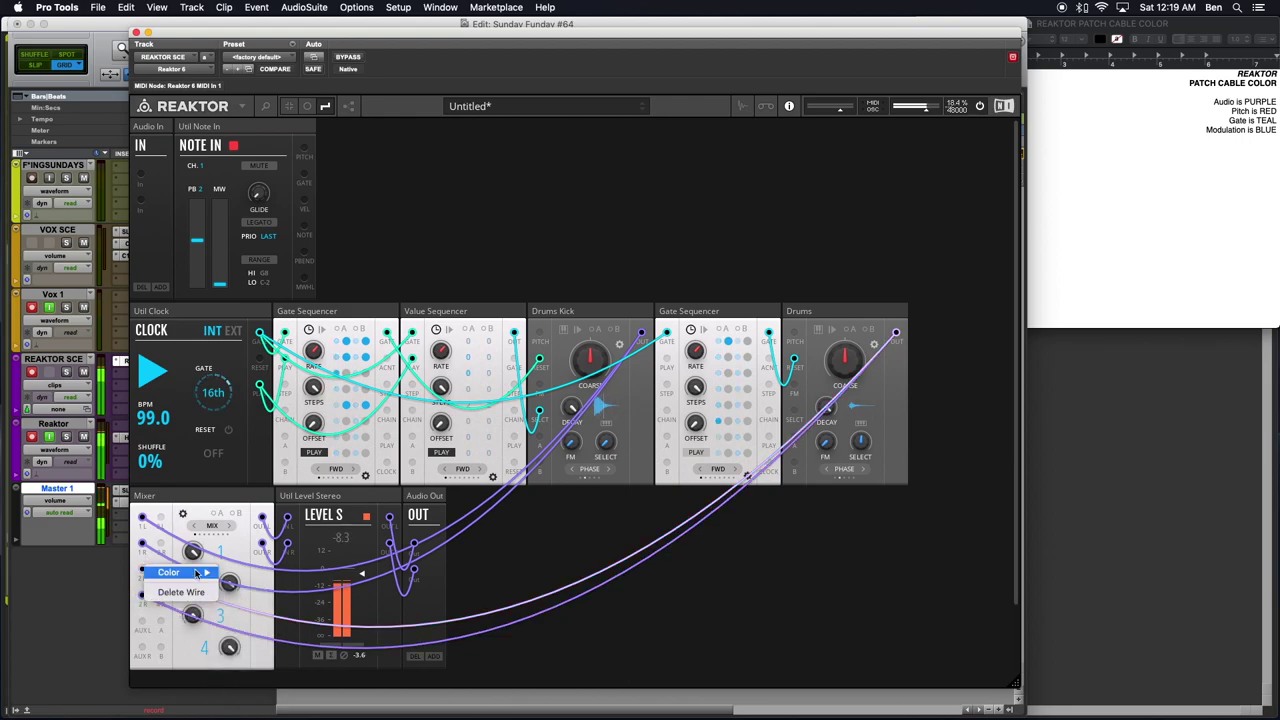
pyautogui.moveTo(185, 572)
pyautogui.click(244, 658)
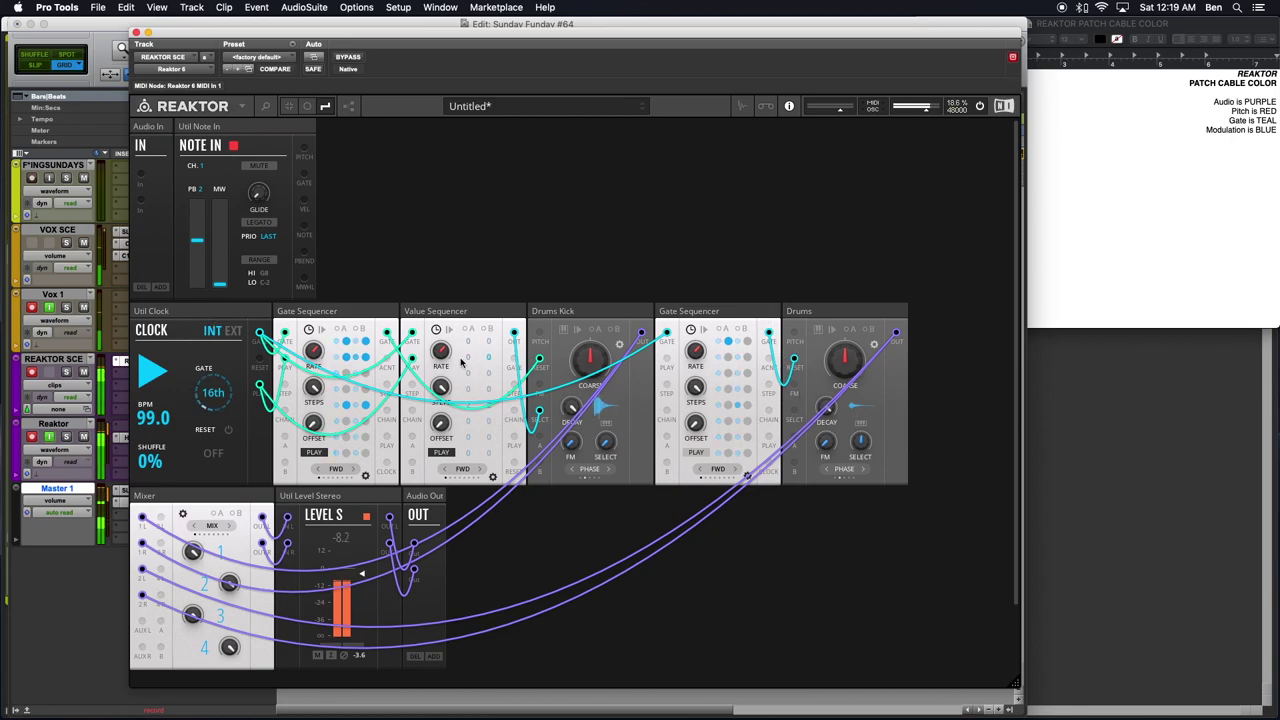
# - Patch the Clock's Play output to the second Gate Sequencer's Play input and color the cable teal
pyautogui.moveTo(260, 388); pyautogui.dragTo(666, 362)
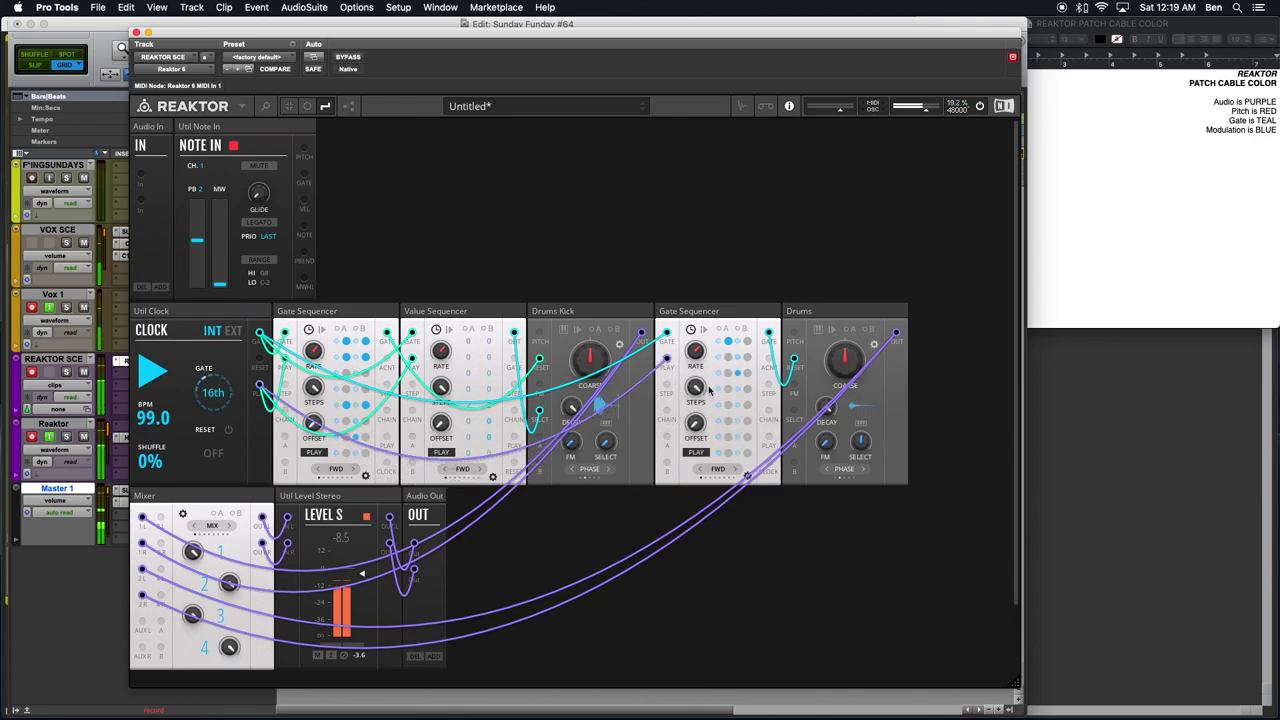
pyautogui.rightClick(661, 360)
pyautogui.moveTo(684, 366)
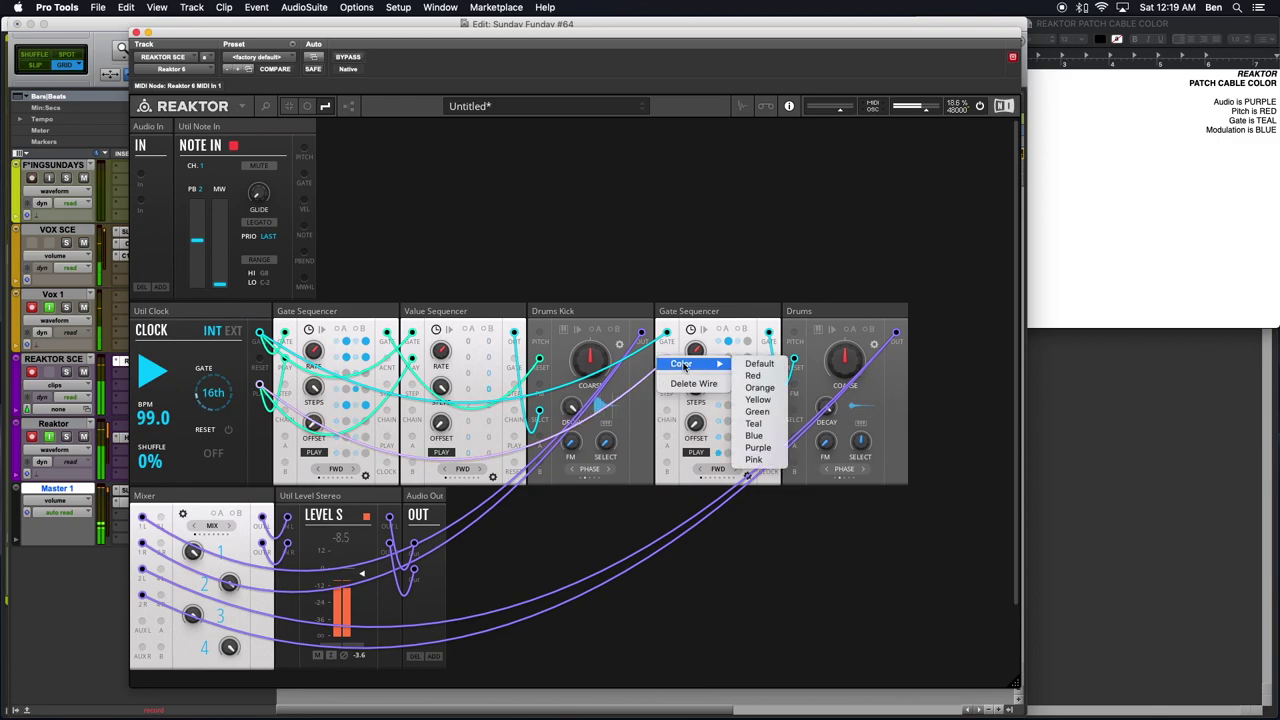
pyautogui.click(757, 429)
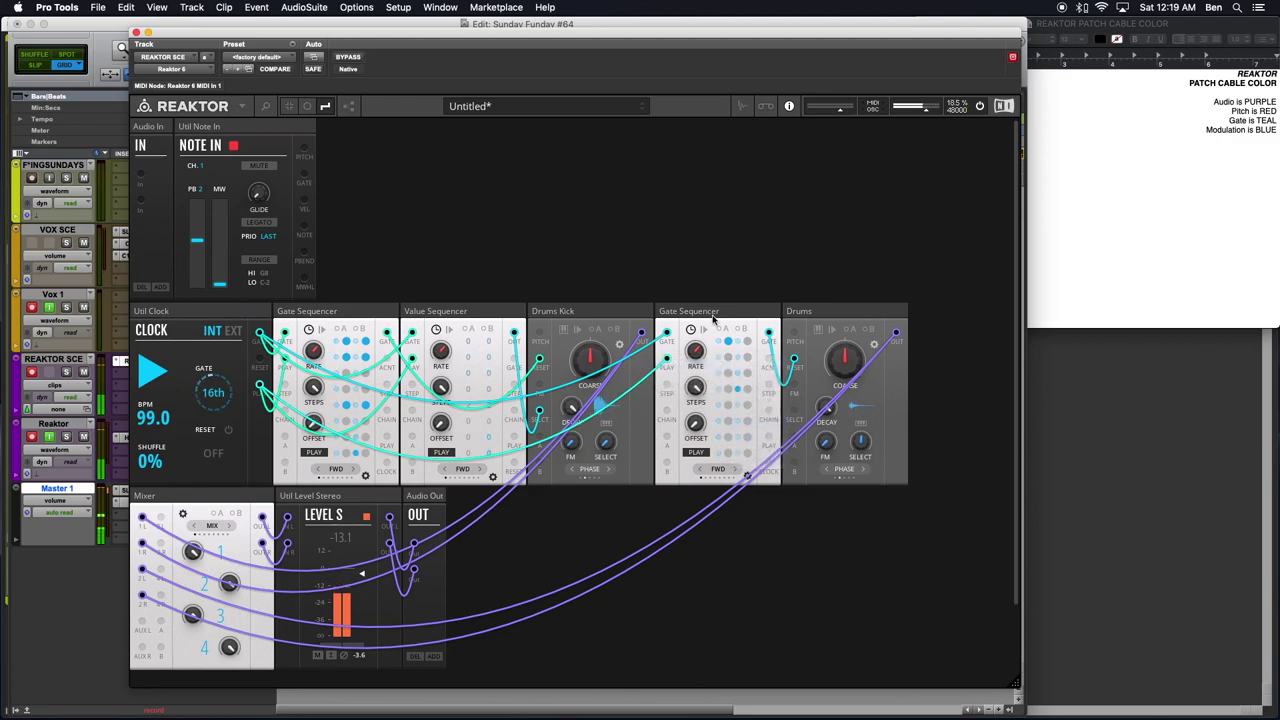
# - Color the second Gate Sequencer's incoming Gate cable and its cable to the Drums' Reset input teal
pyautogui.rightClick(662, 335)
pyautogui.moveTo(670, 338)
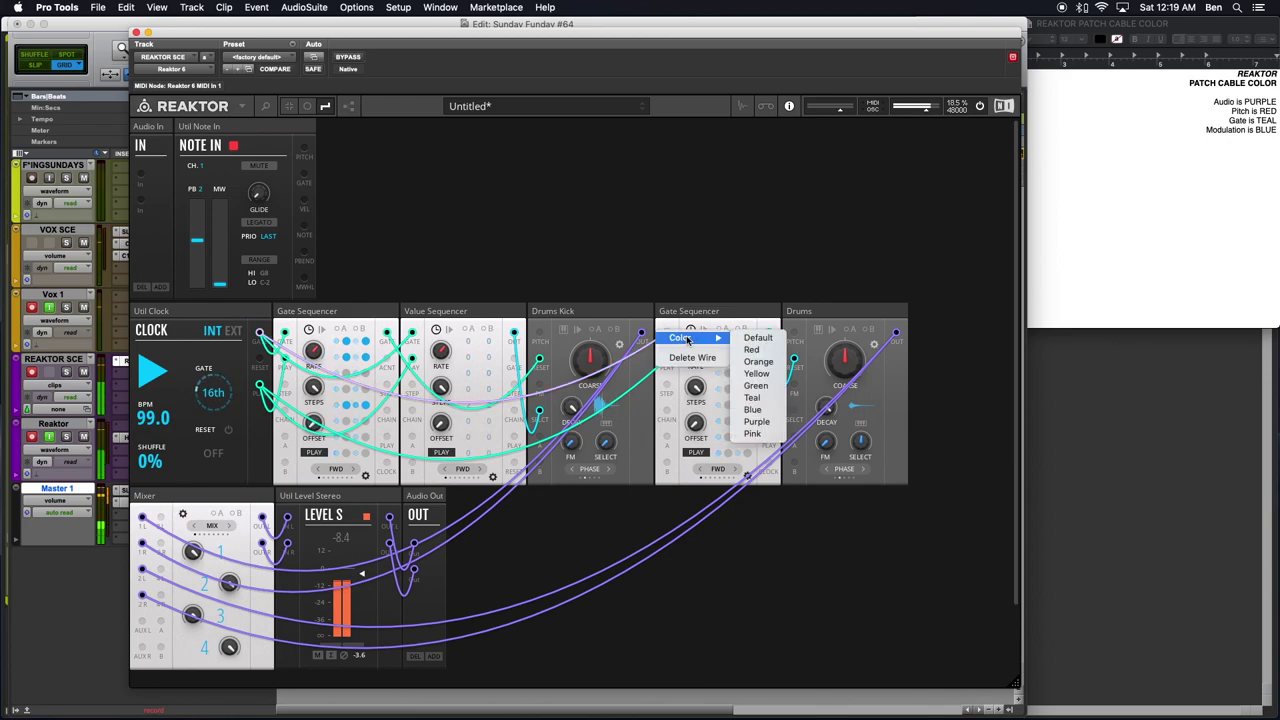
pyautogui.click(762, 387)
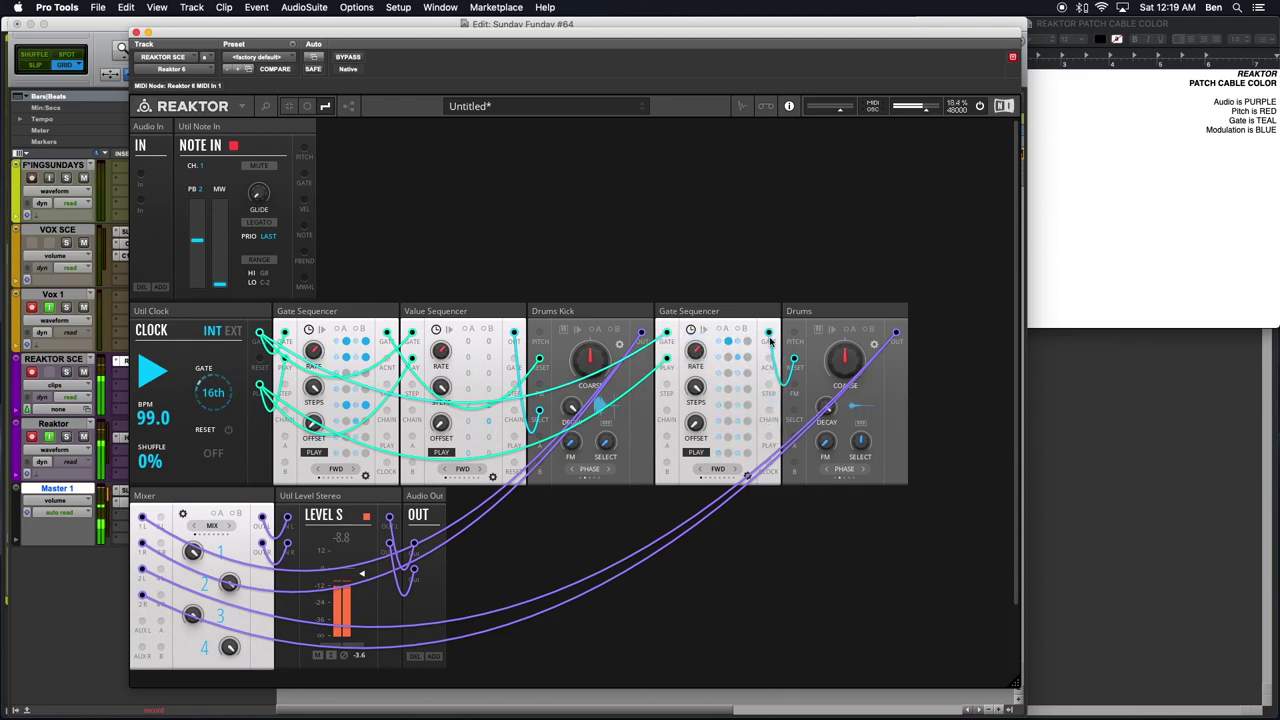
pyautogui.rightClick(794, 370)
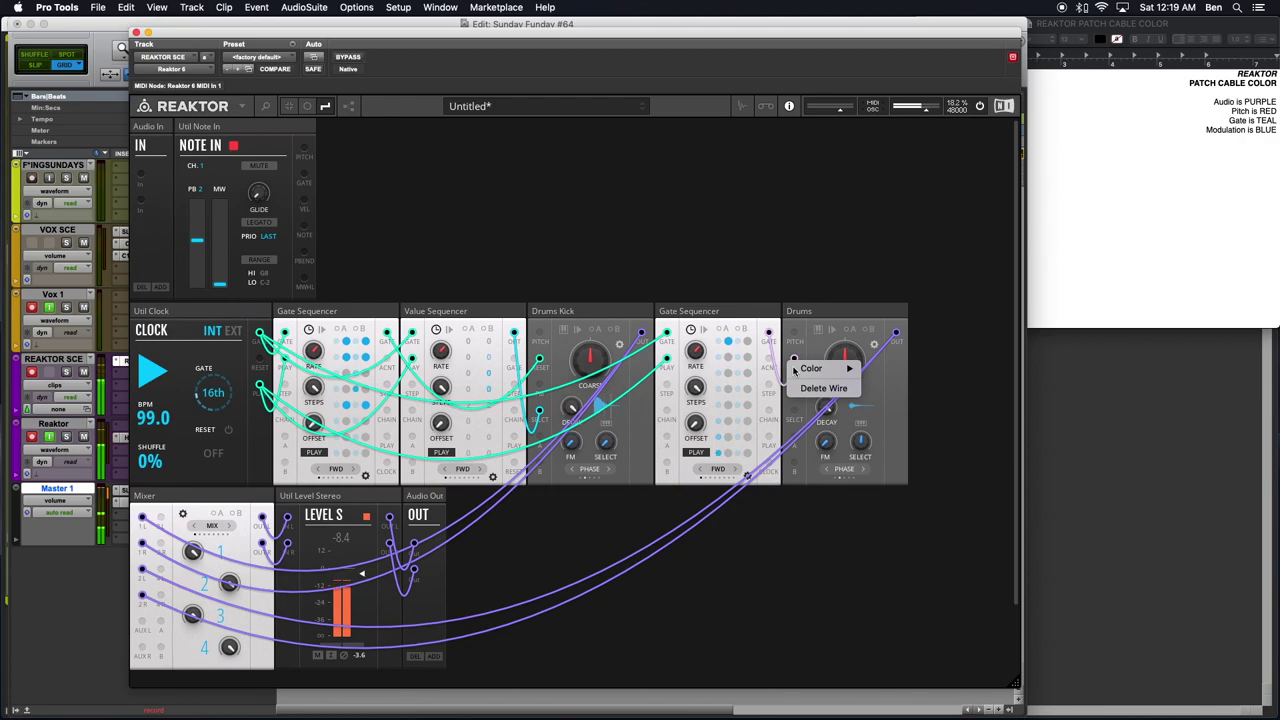
pyautogui.moveTo(810, 368)
pyautogui.click(880, 428)
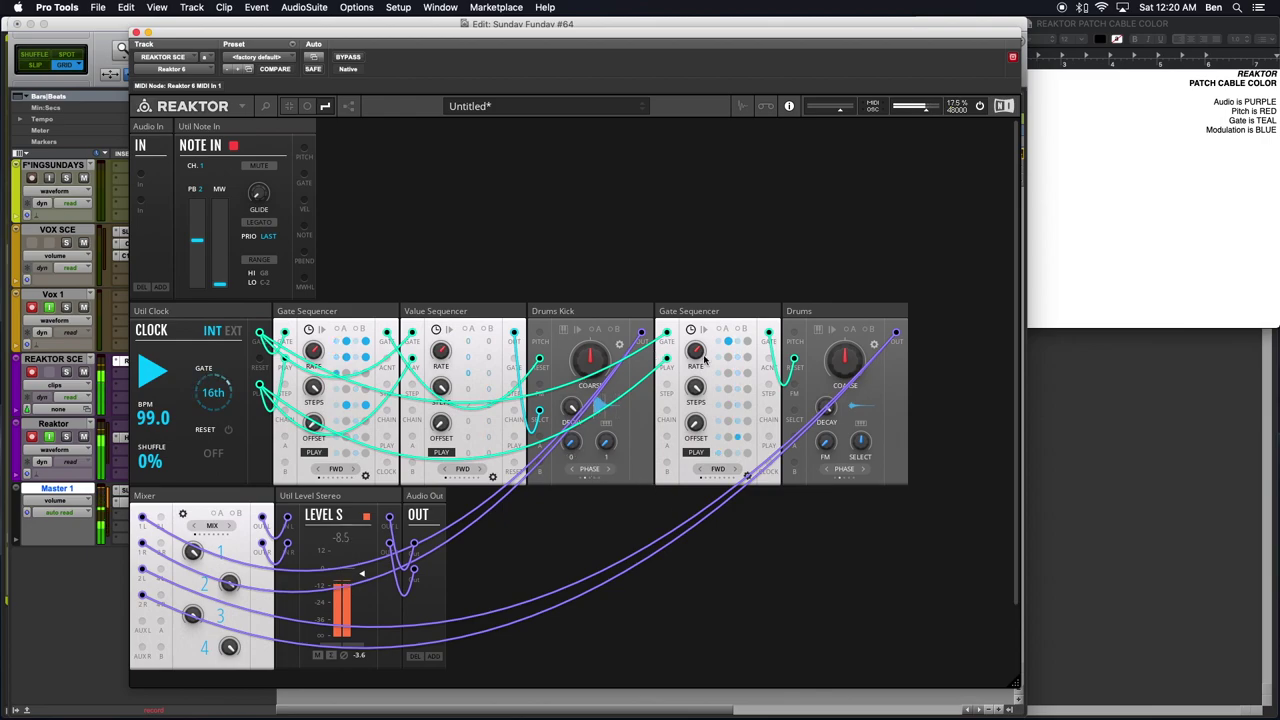
pyautogui.click(152, 372)
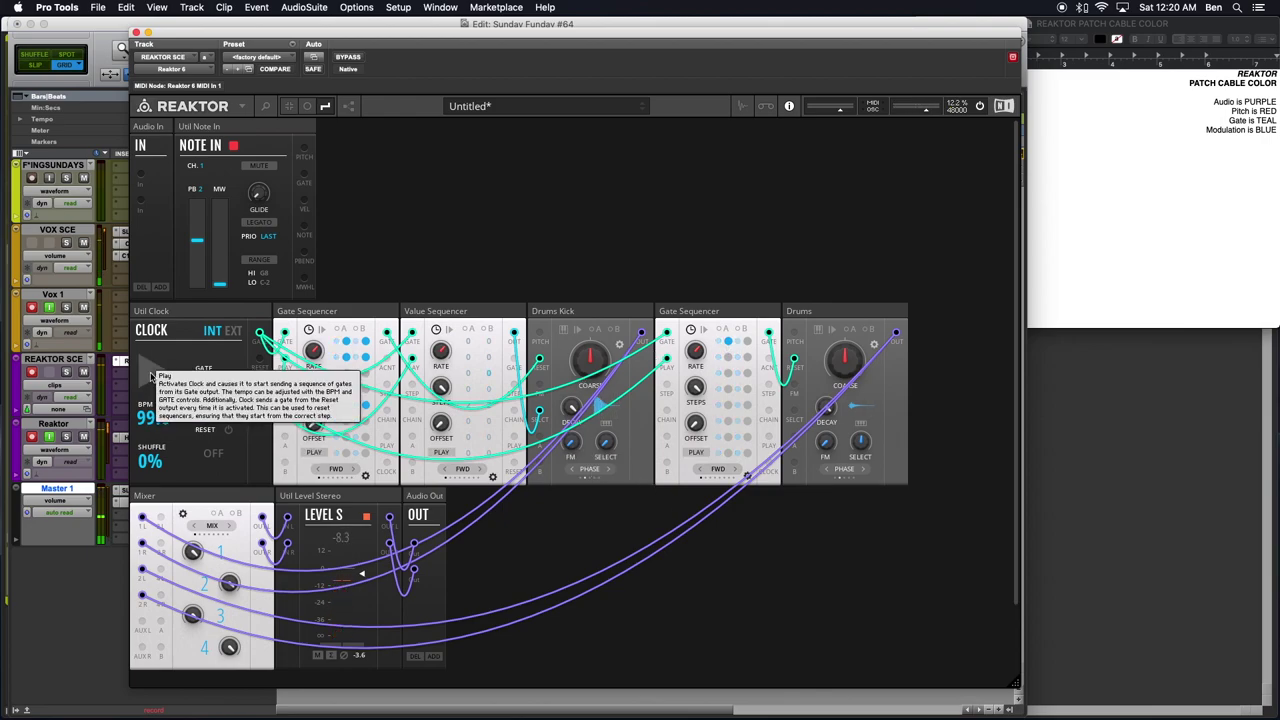
pyautogui.click(152, 374)
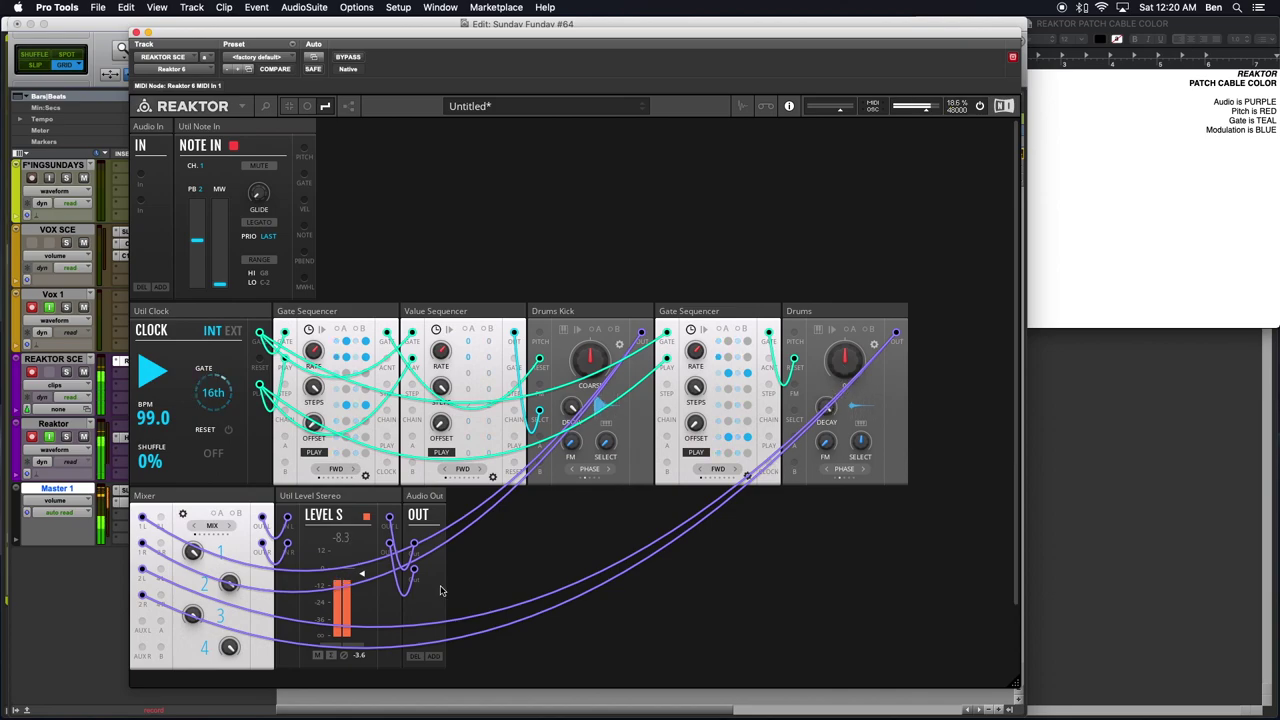
pyautogui.moveTo(226, 584); pyautogui.dragTo(257, 683)
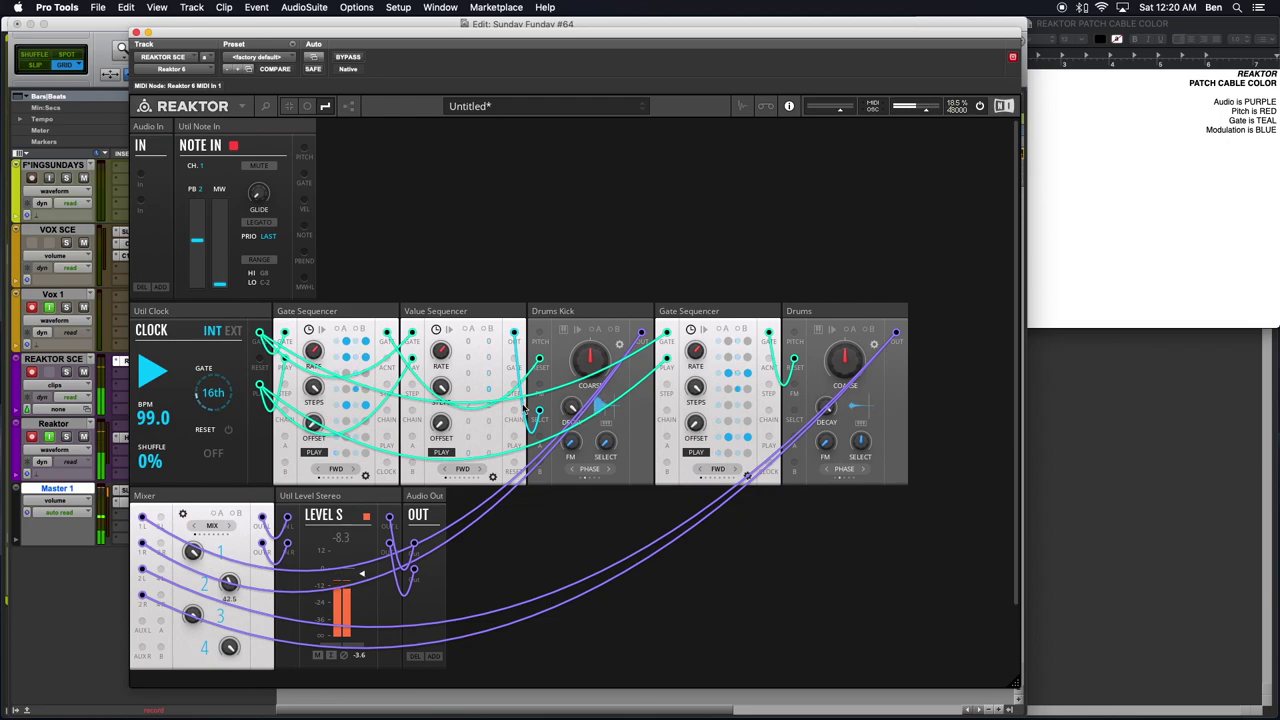
# - Shape a hi-hat sound on the second Drums module by choosing a different Select sound and shortening the Decay
pyautogui.moveTo(828, 407); pyautogui.dragTo(823, 530)
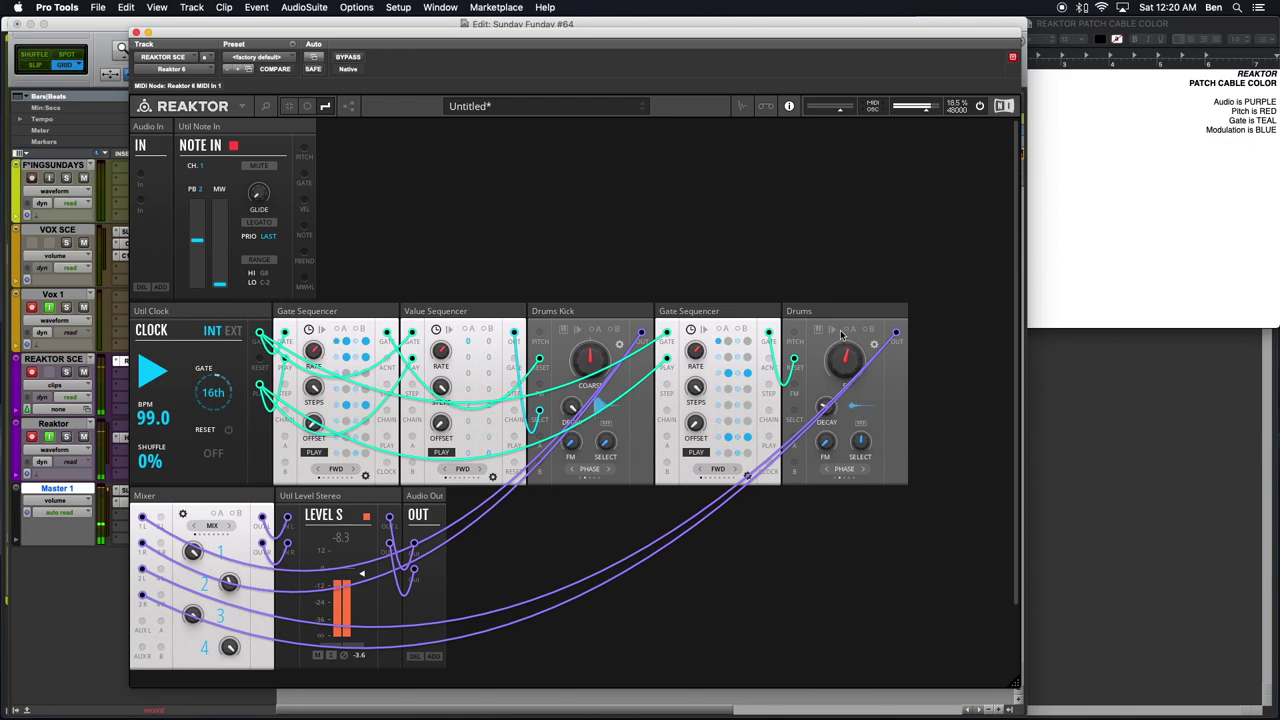
pyautogui.moveTo(827, 405); pyautogui.dragTo(822, 356)
pyautogui.moveTo(856, 428)
pyautogui.mouseDown()
pyautogui.moveTo(860, 451)
pyautogui.moveTo(856, 424)
pyautogui.moveTo(858, 440)
pyautogui.mouseUp()
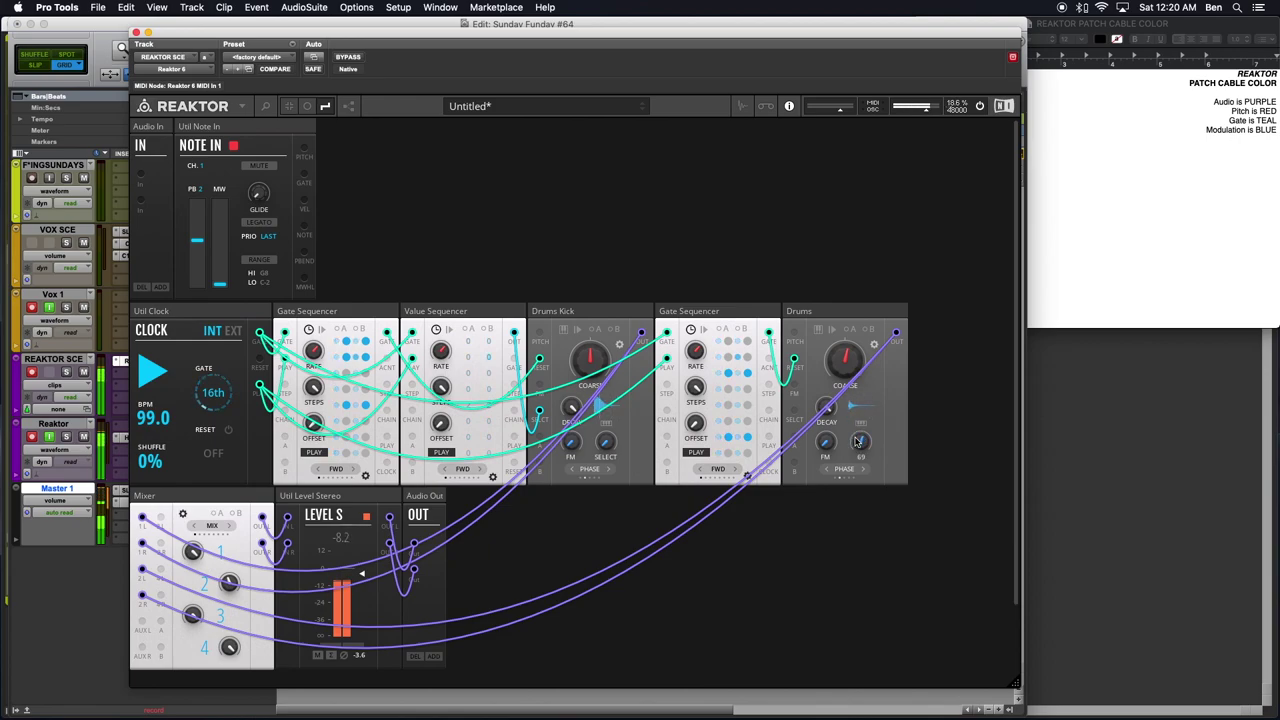
pyautogui.moveTo(858, 441)
pyautogui.mouseDown()
pyautogui.moveTo(854, 424)
pyautogui.moveTo(860, 448)
pyautogui.mouseUp()
pyautogui.moveTo(860, 446); pyautogui.dragTo(863, 452)
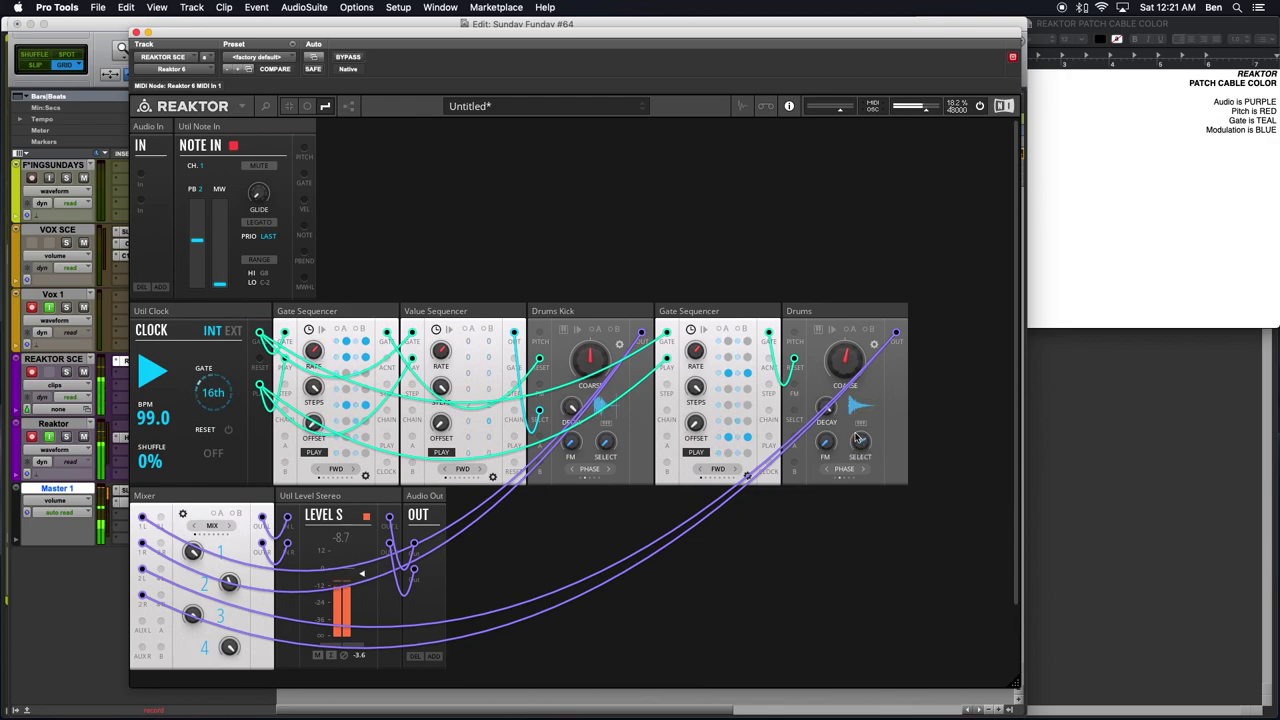
pyautogui.moveTo(860, 443)
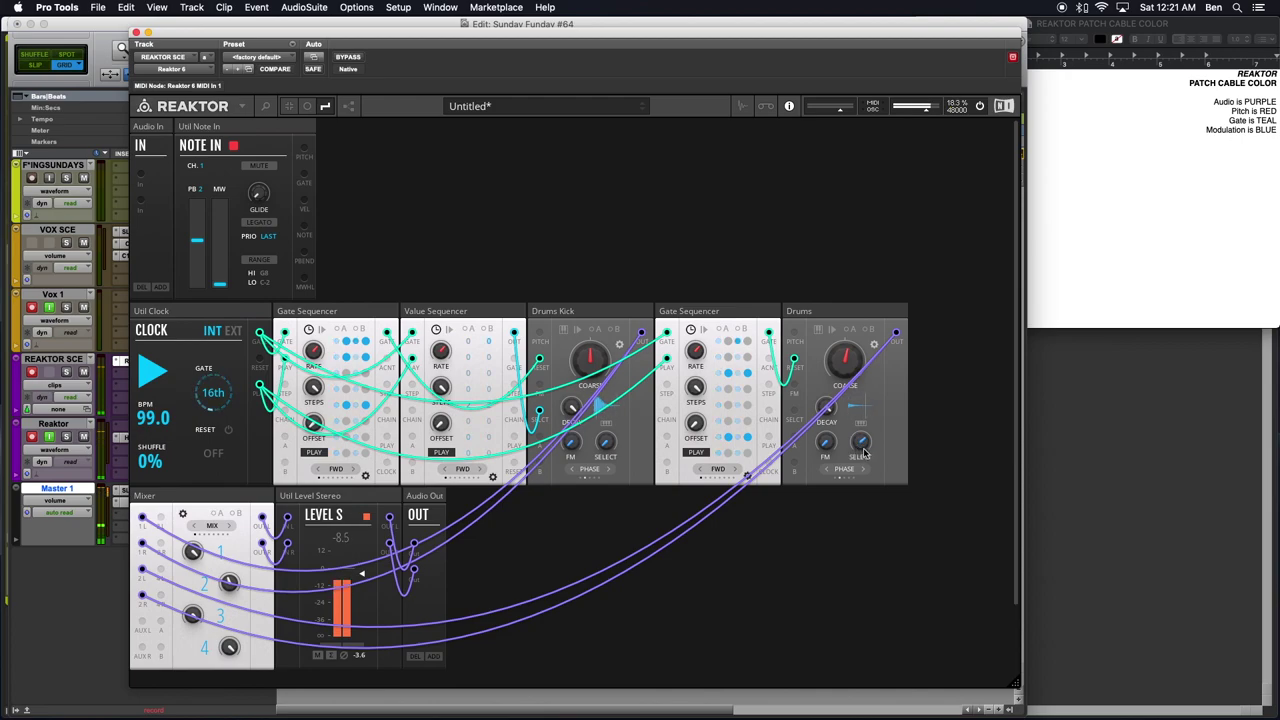
pyautogui.moveTo(827, 398); pyautogui.dragTo(816, 505)
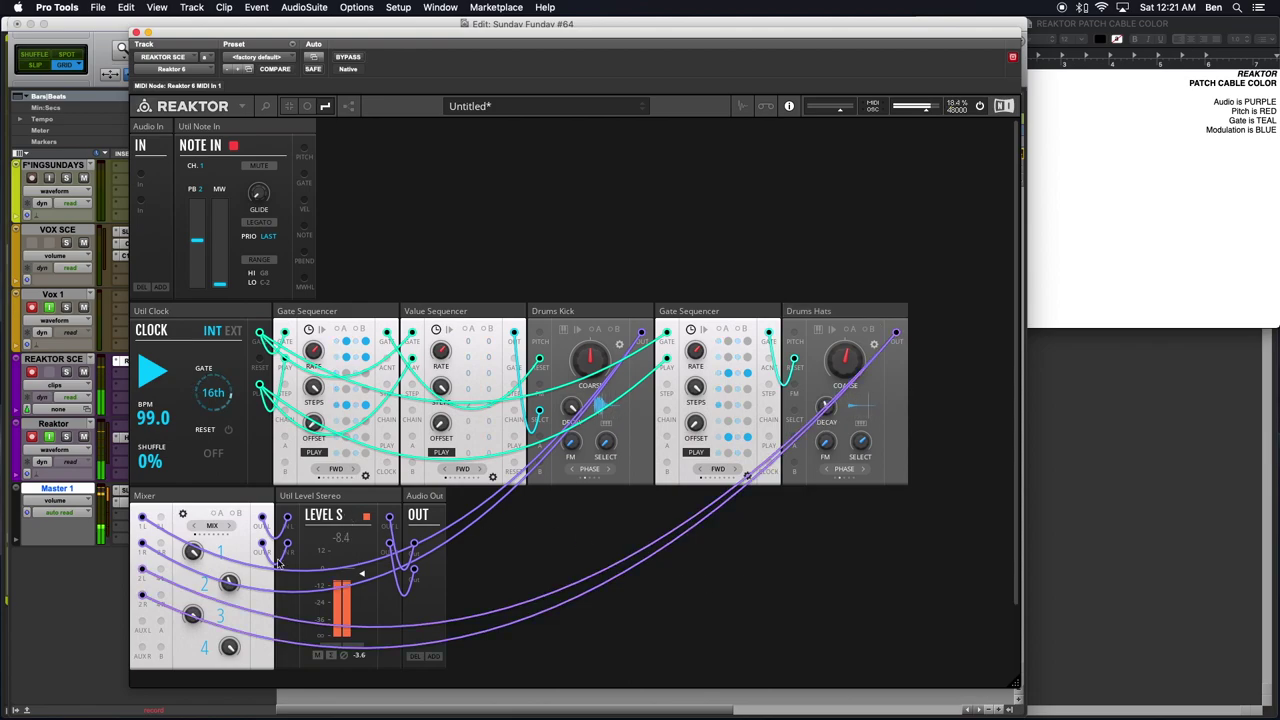
pyautogui.moveTo(198, 560); pyautogui.dragTo(203, 615)
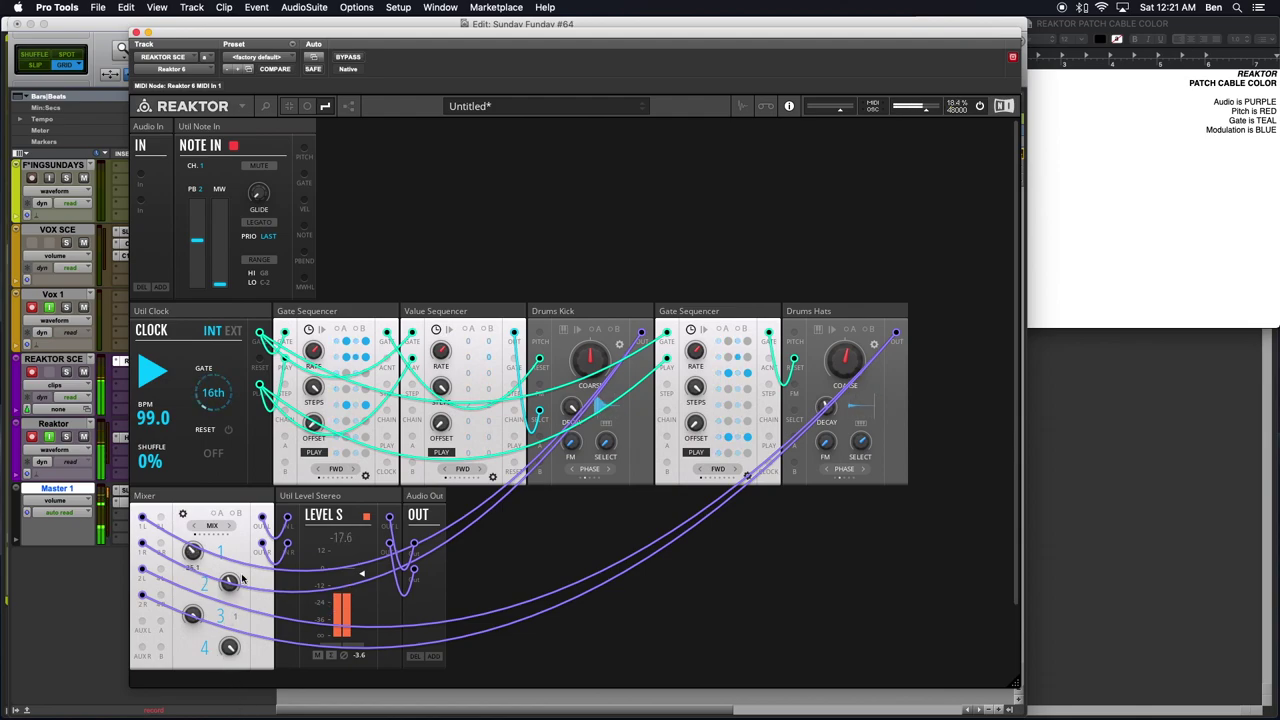
pyautogui.moveTo(226, 592)
pyautogui.moveTo(206, 504)
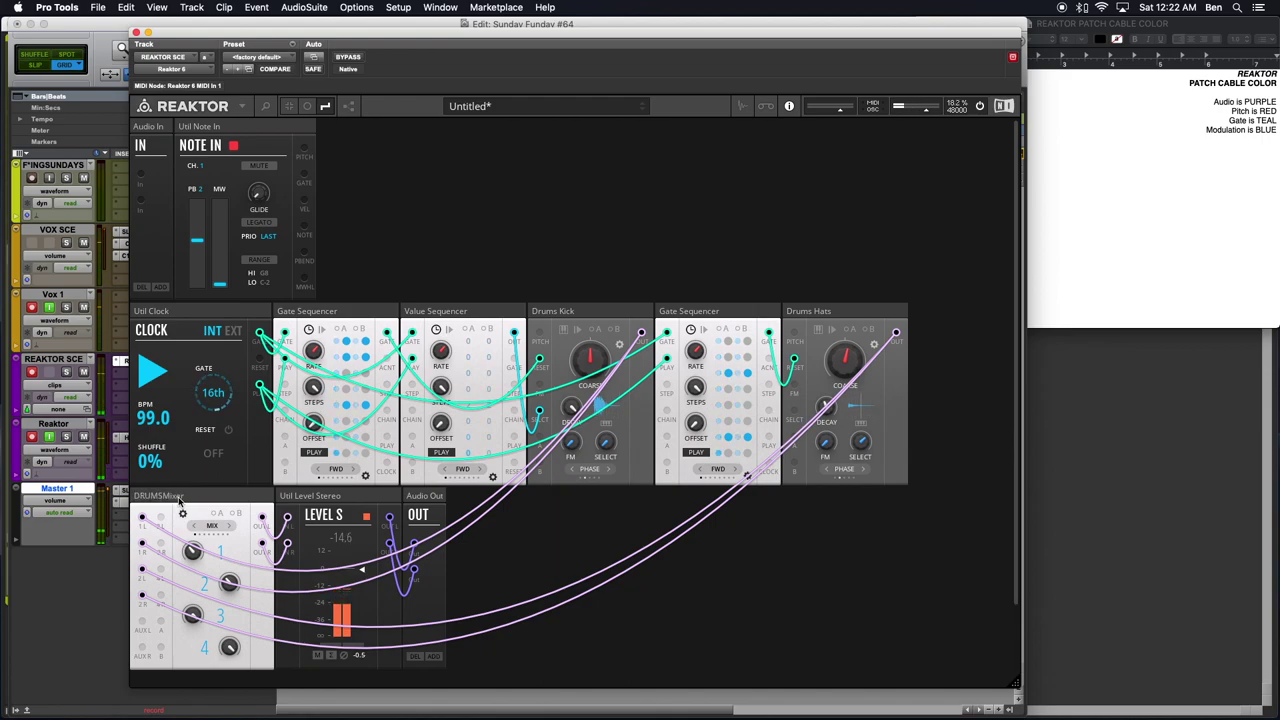
pyautogui.moveTo(200, 500); pyautogui.dragTo(945, 315)
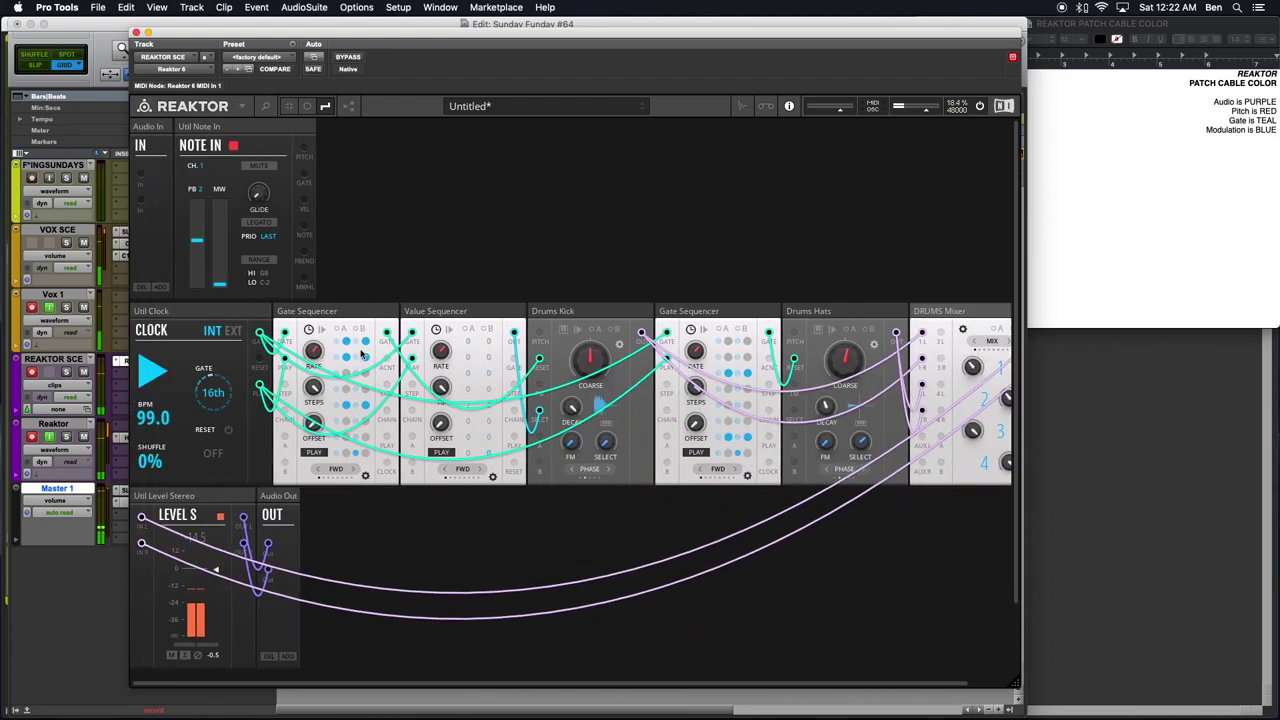
# - Move the sequencers, both drums and the DRUMS Mixer up into the row beside Note In, and enlarge the Reaktor window to fit them
pyautogui.hscroll(2, 570, 400)
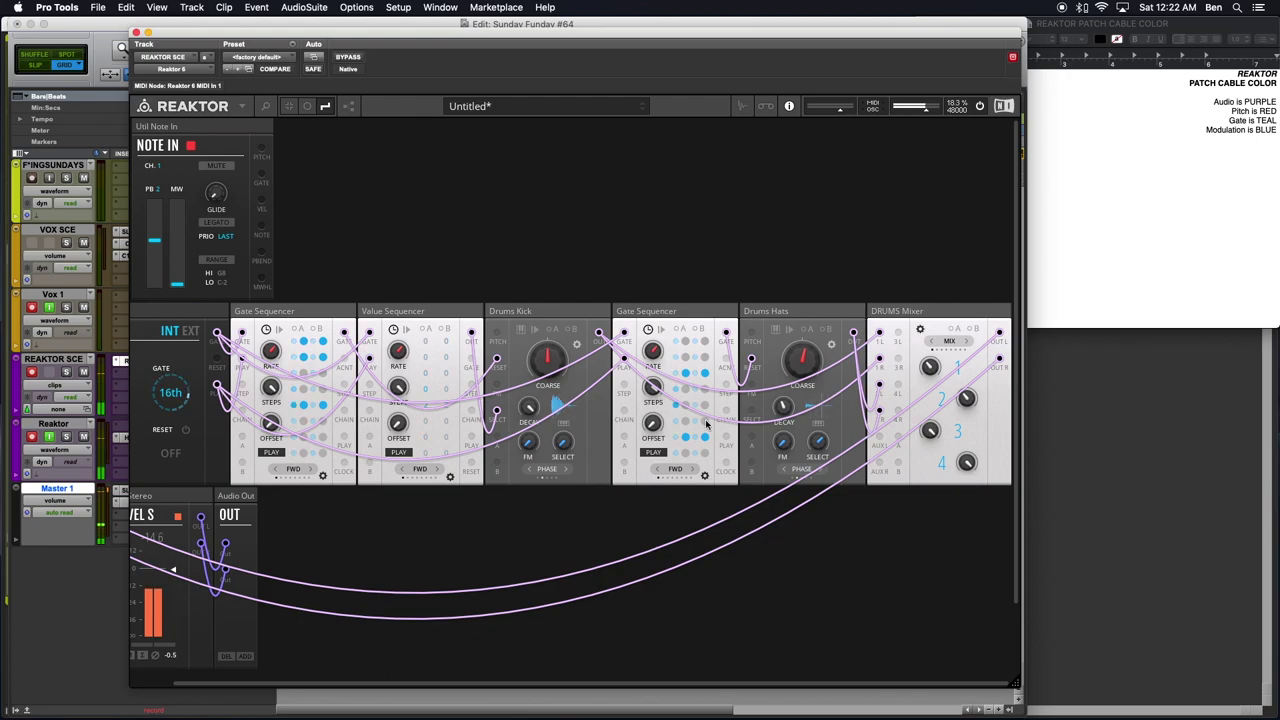
pyautogui.hscroll(-2, 330, 322)
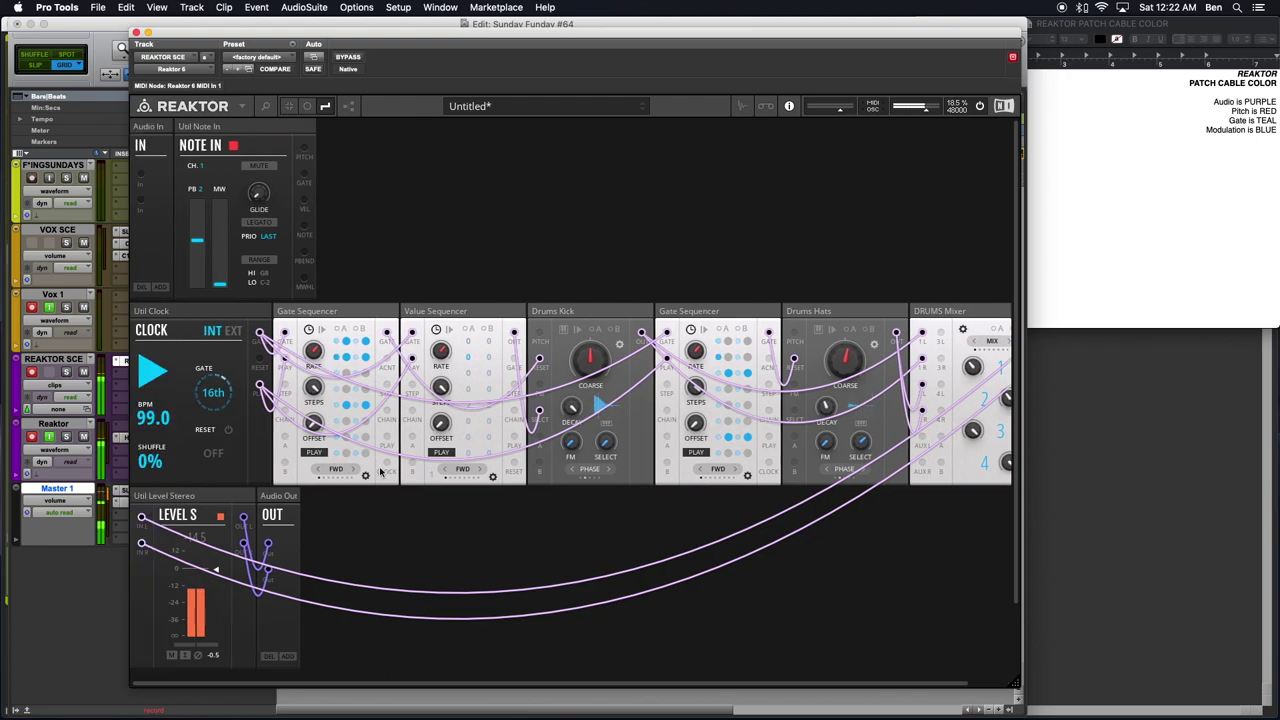
pyautogui.moveTo(340, 318); pyautogui.dragTo(432, 220)
pyautogui.scroll(-3, 432, 220)
pyautogui.hscroll(3, 480, 320)
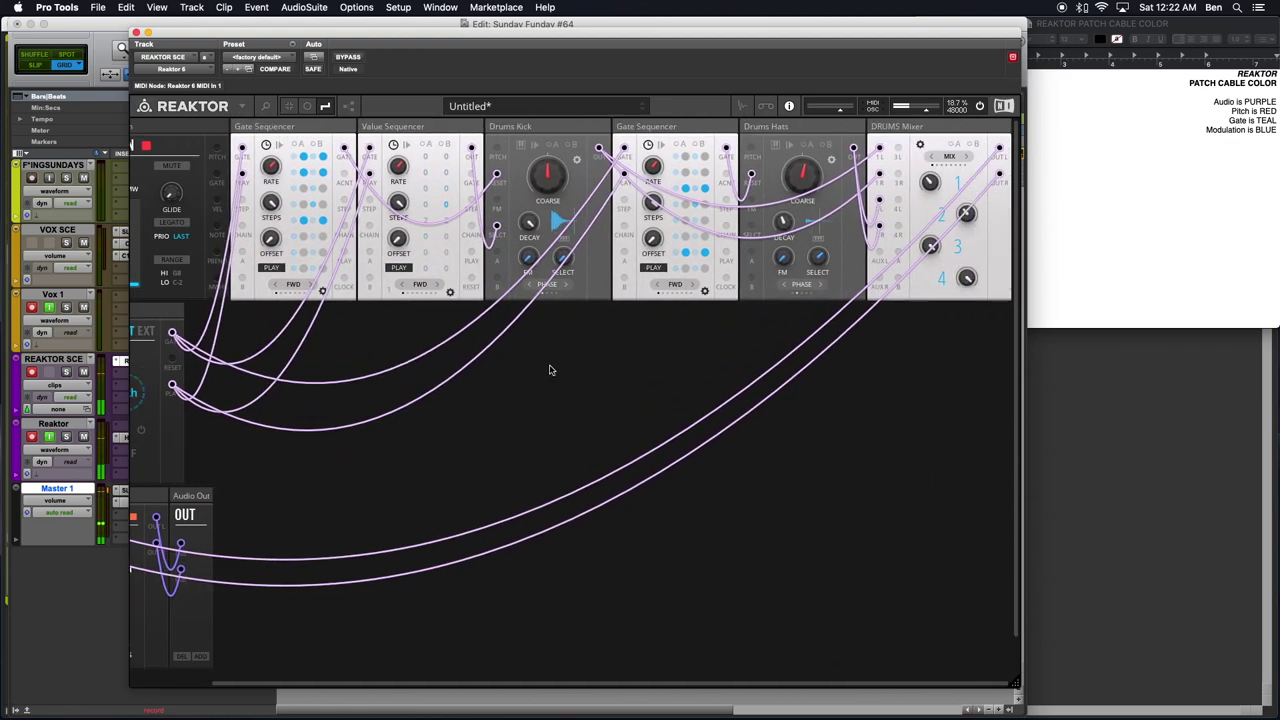
pyautogui.moveTo(1021, 711); pyautogui.dragTo(1164, 707)
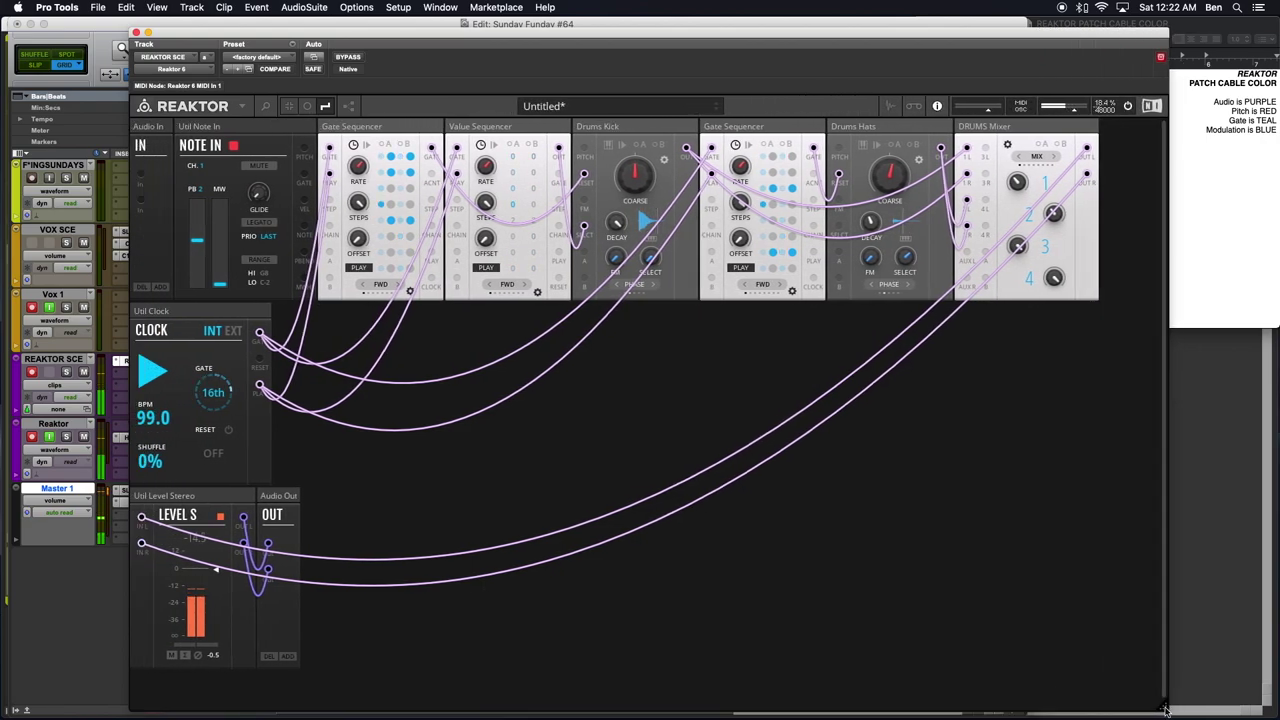
# - Move the Reaktor window down to reveal the Pro Tools timeline, and move it back up over the edit window
pyautogui.moveTo(1015, 36); pyautogui.dragTo(944, 32)
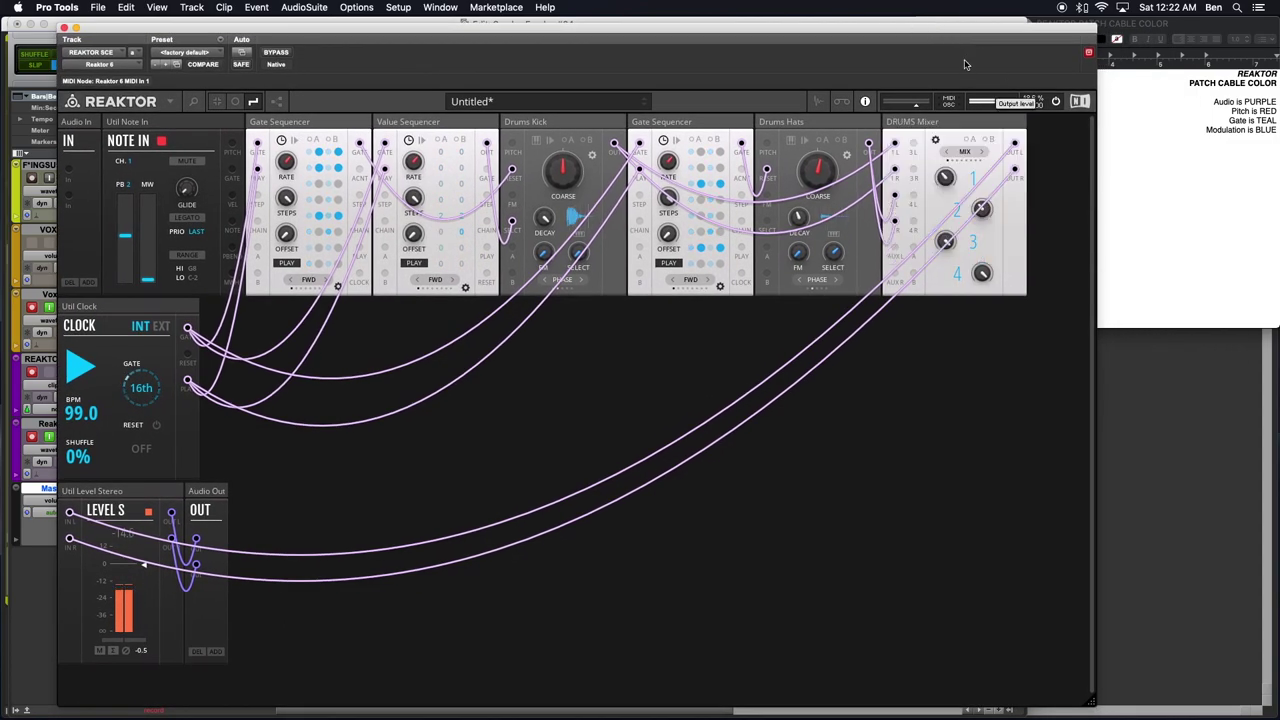
pyautogui.moveTo(488, 36); pyautogui.dragTo(534, 434)
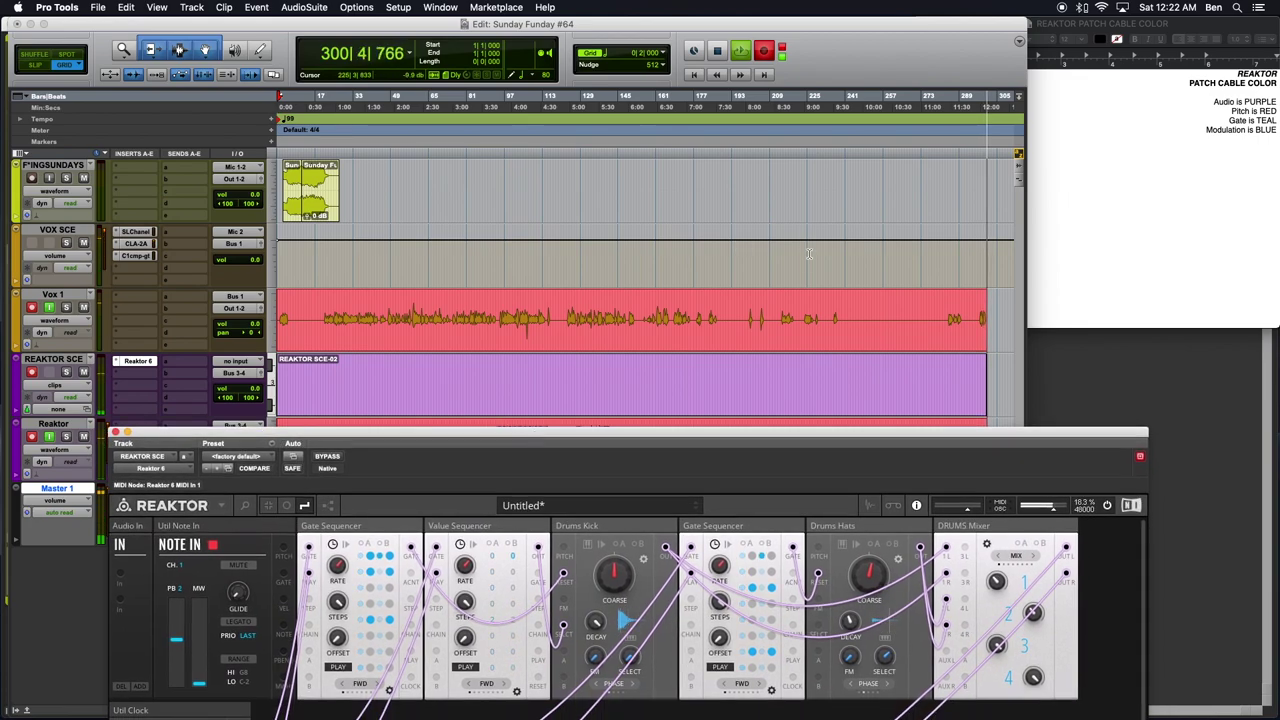
pyautogui.press('super+bracketleft')
pyautogui.moveTo(740, 434); pyautogui.dragTo(683, 18)
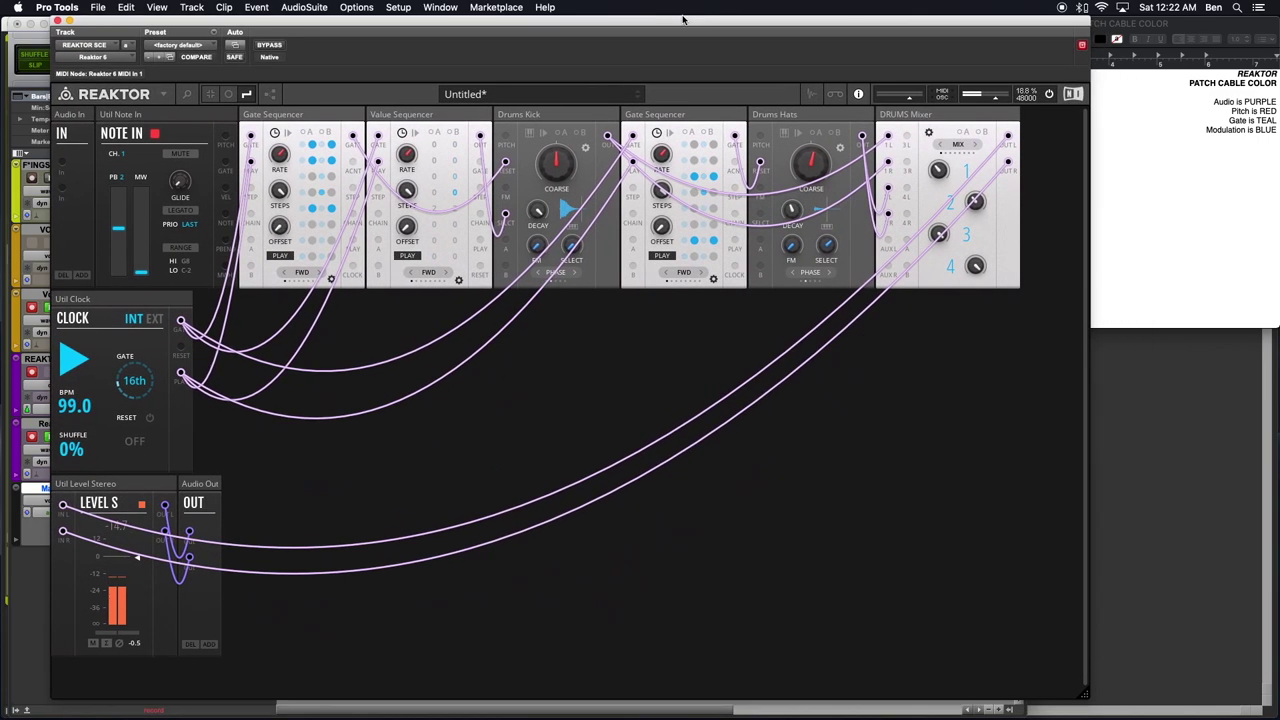
# - Accent the active steps in the seventh row of the hats' Gate Sequencer, and raise Drums Hats Coarse to 7
pyautogui.click(694, 241)
pyautogui.moveTo(694, 241); pyautogui.dragTo(716, 244)
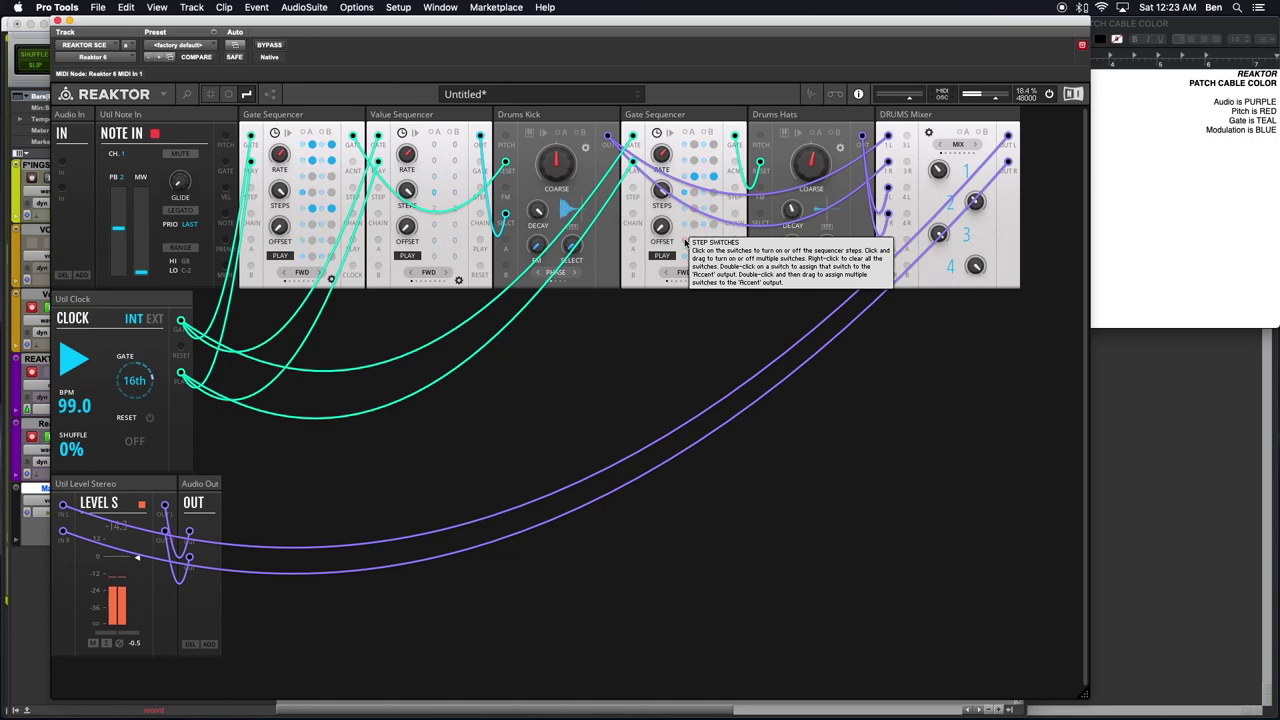
pyautogui.moveTo(805, 175)
pyautogui.moveTo(800, 178); pyautogui.dragTo(801, 163)
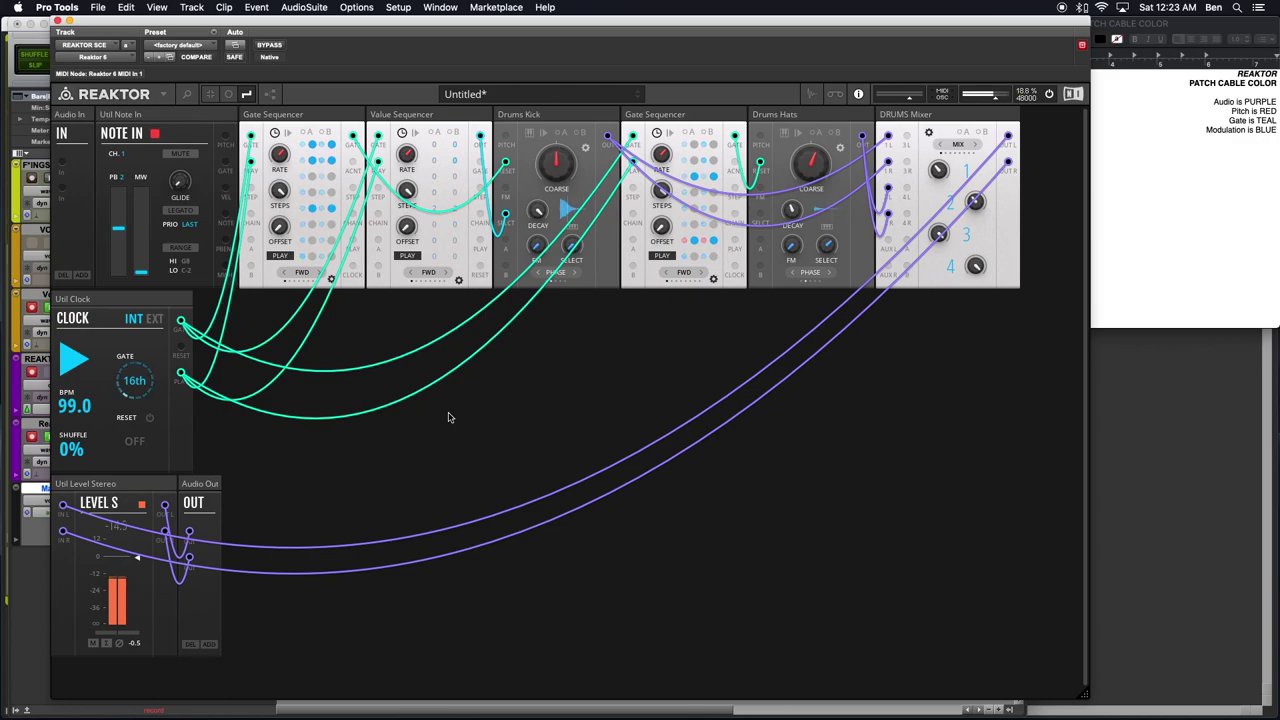
# - Search the modules for "Toy Box Wave" and add the OSC-Wavetable Basic module after Audio Out
pyautogui.doubleClick(522, 432)
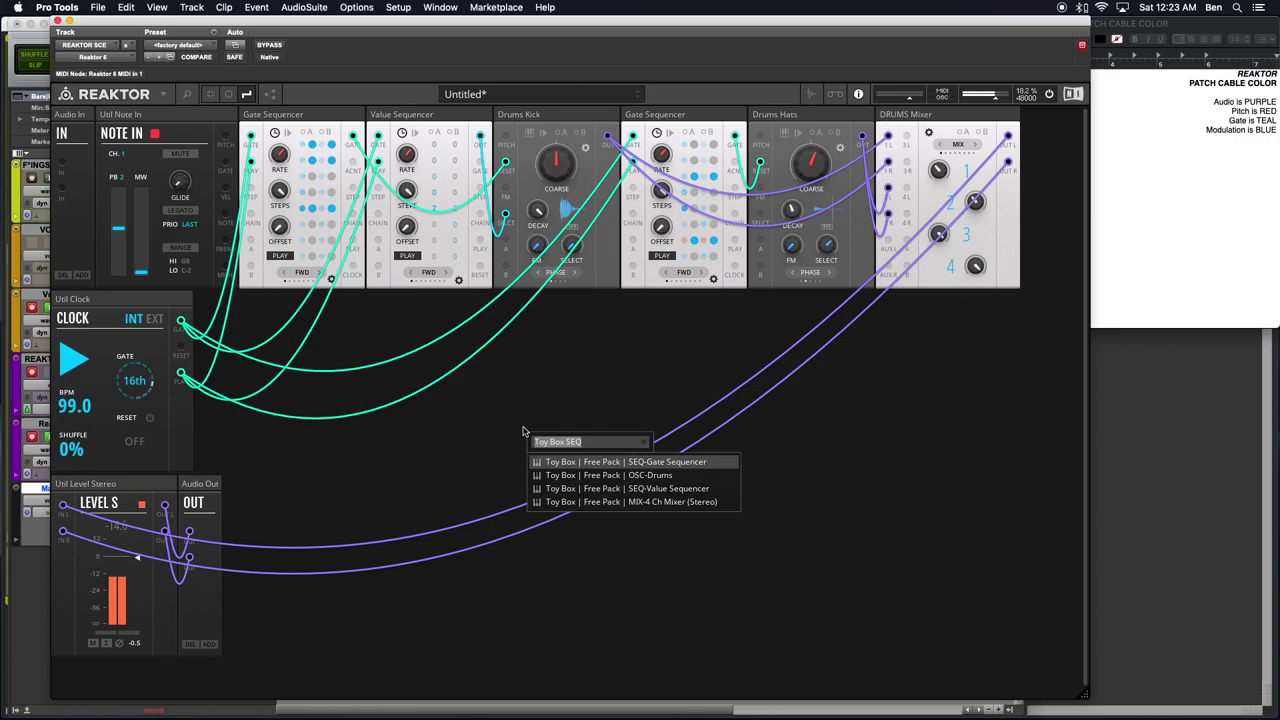
pyautogui.write('T')
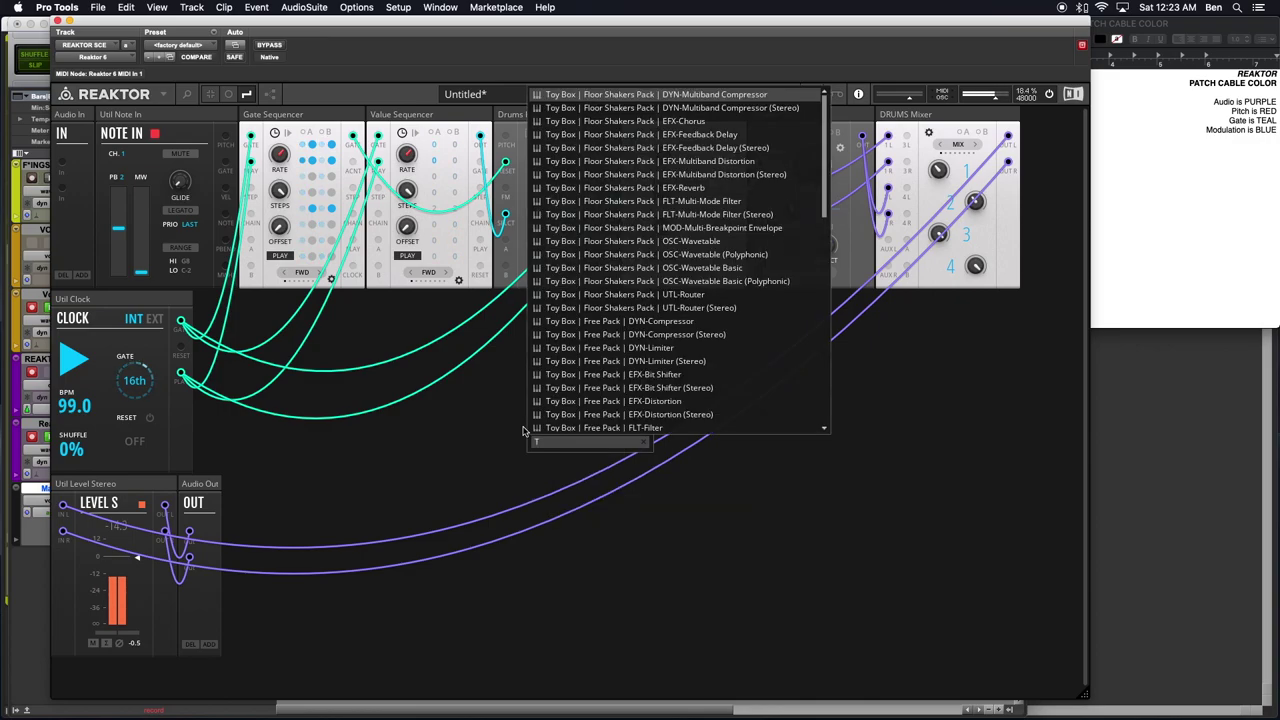
pyautogui.write('oy Box Wave')
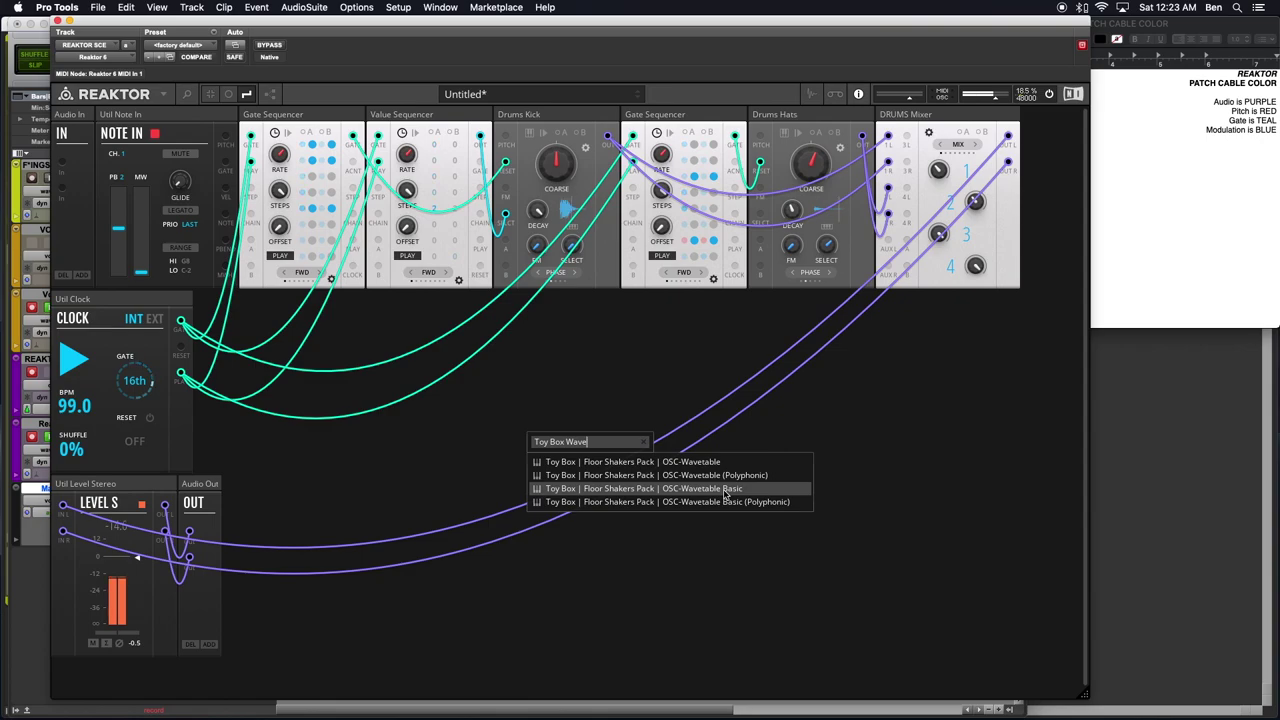
pyautogui.click(590, 492)
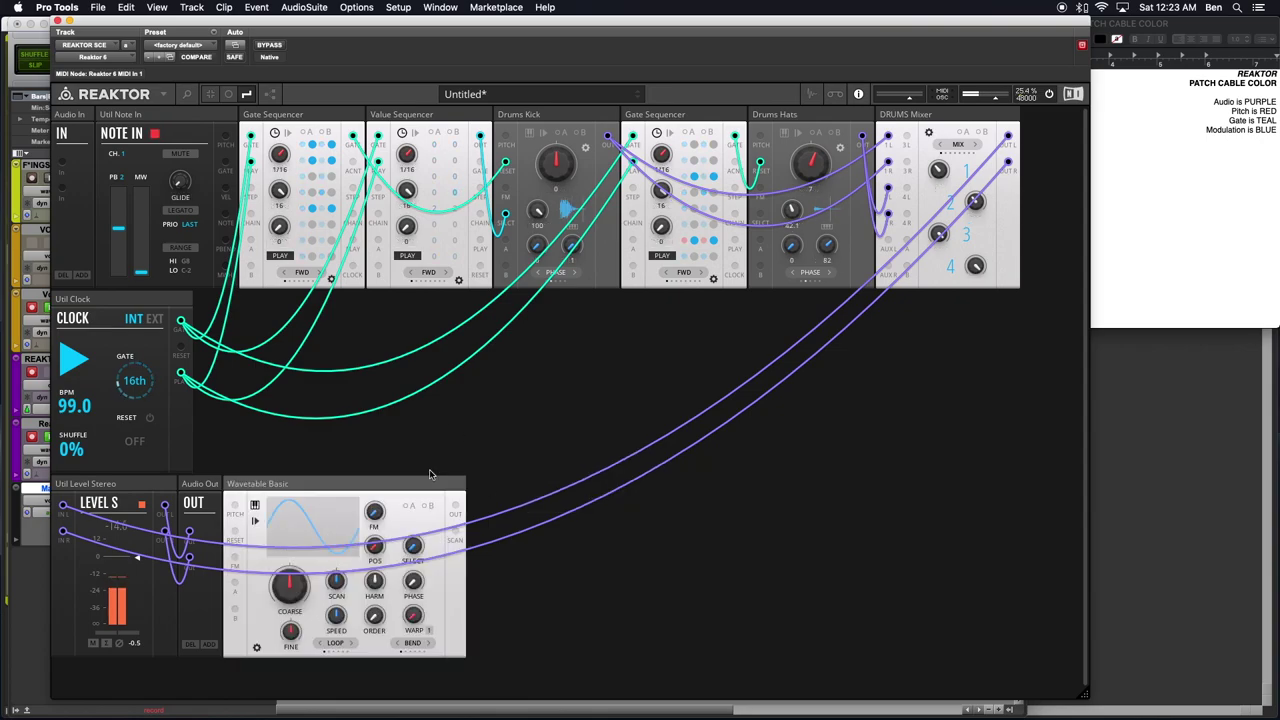
pyautogui.moveTo(314, 490); pyautogui.dragTo(344, 465)
# - Search the modules for "Toy Box VCA" and add the UTL-Dual VCA after Wavetable Basic
pyautogui.doubleClick(586, 567)
pyautogui.write('Toy Box VCA')
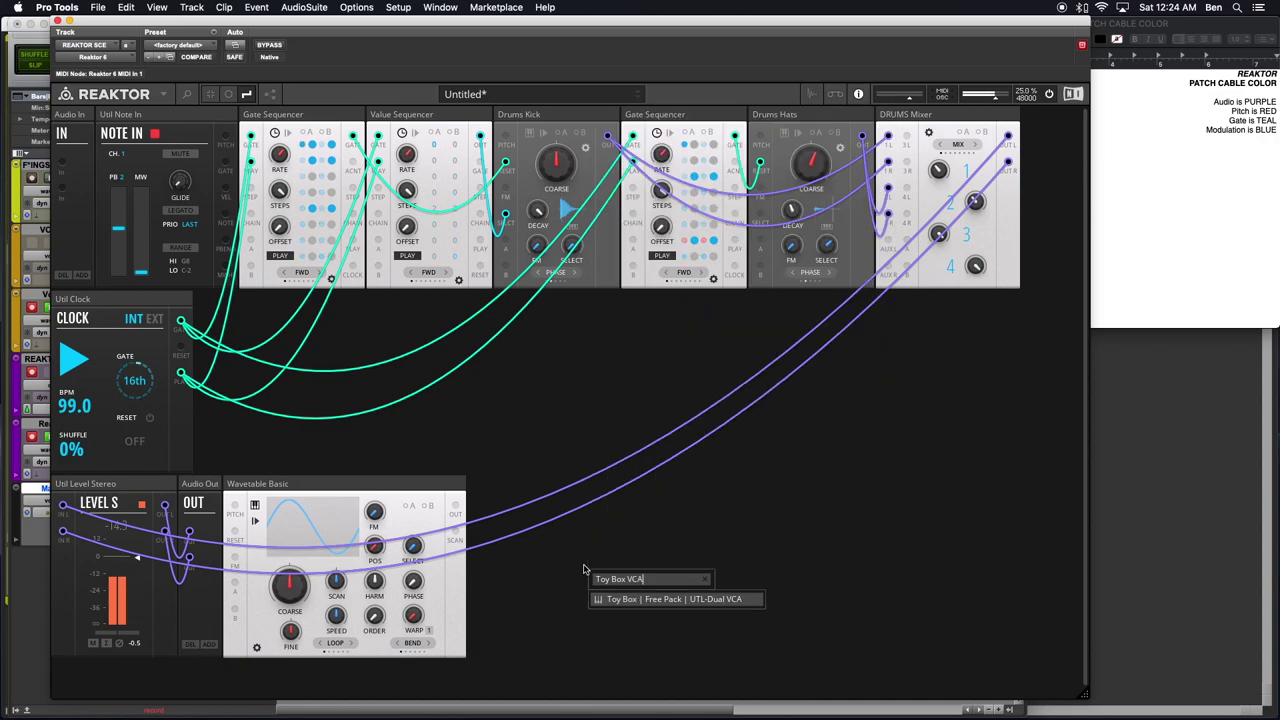
pyautogui.press('Return')
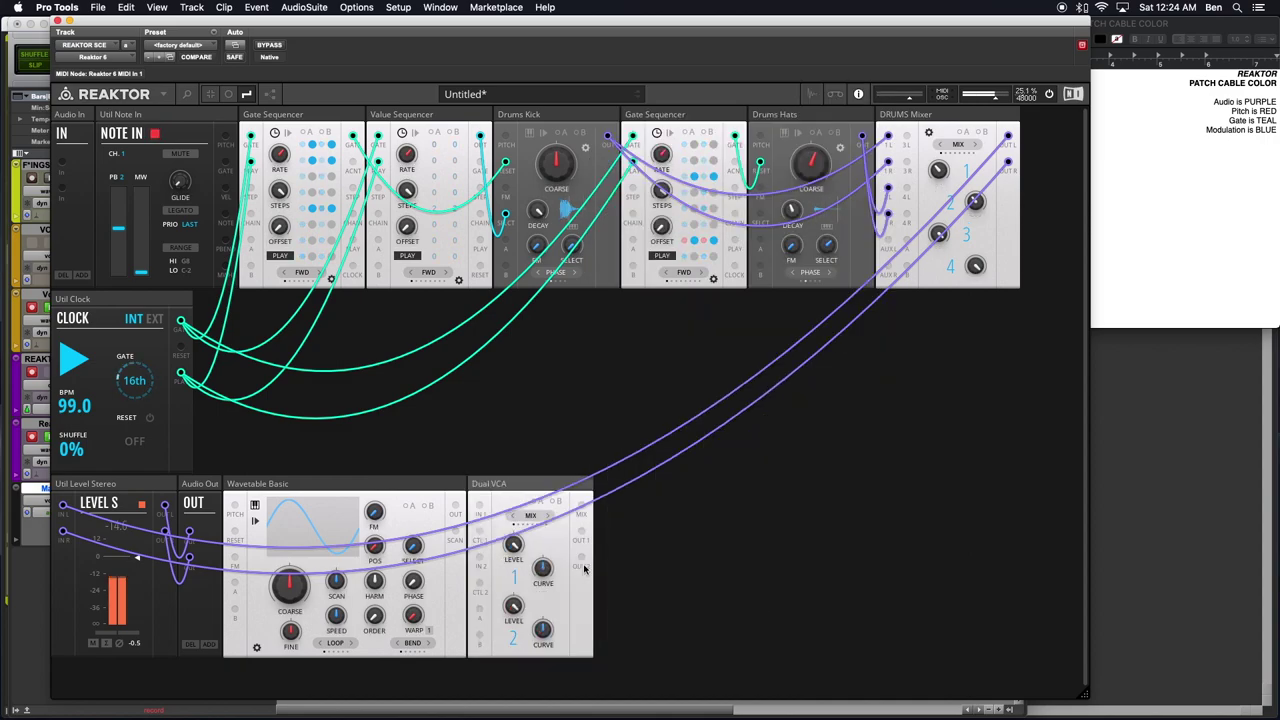
pyautogui.click(703, 557)
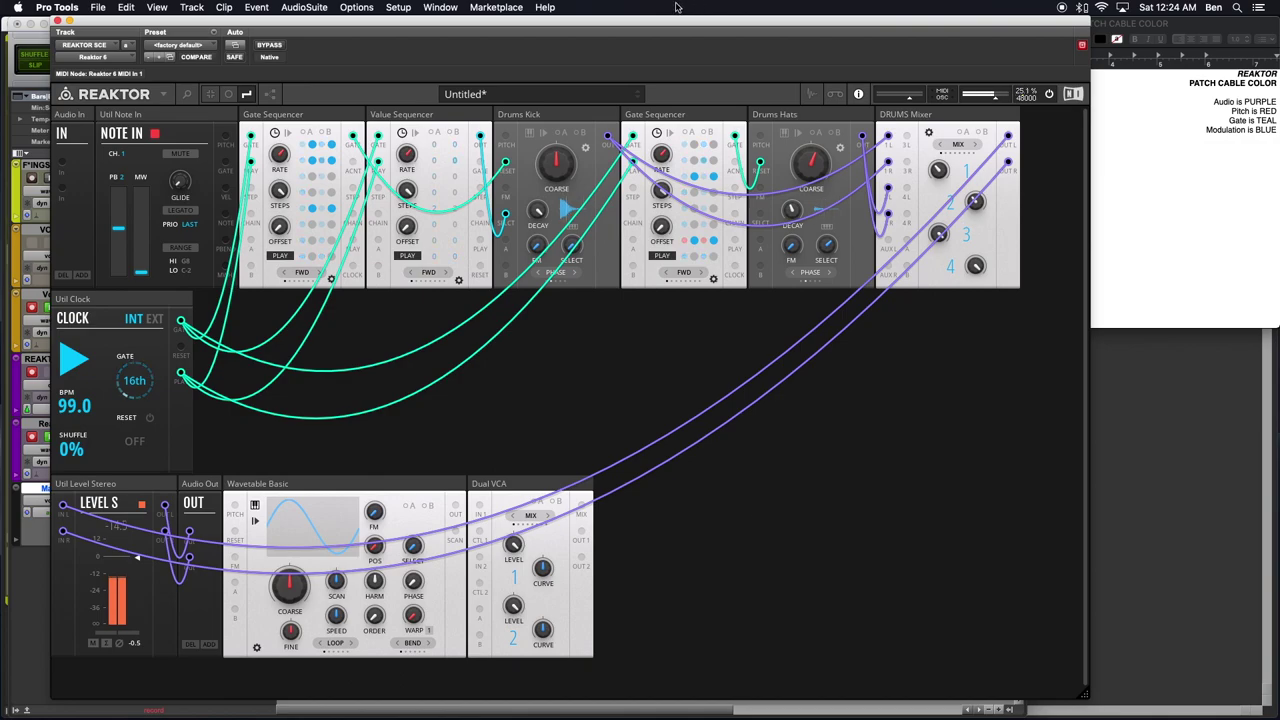
# - Add the Toy Box MOD-Envelope module and place it between Wavetable Basic and Dual VCA
pyautogui.moveTo(650, 21); pyautogui.dragTo(725, 320)
pyautogui.doubleClick(725, 320)
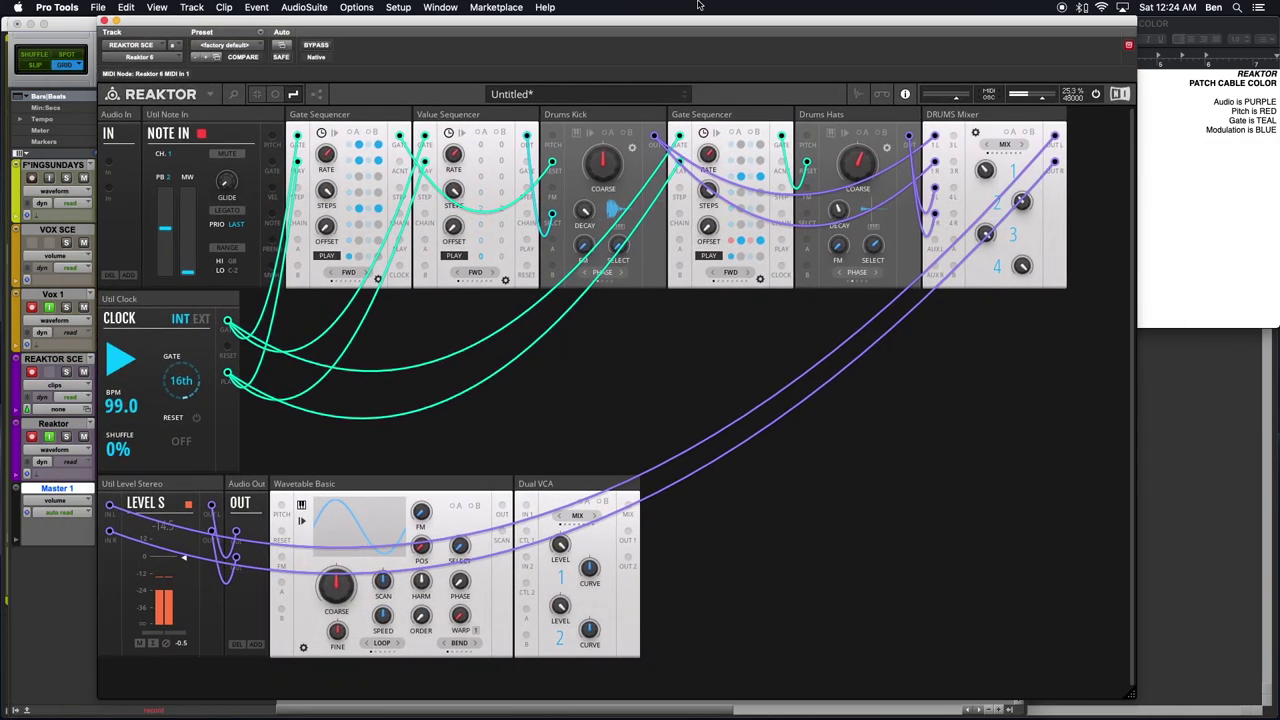
pyautogui.doubleClick(771, 518)
pyautogui.write('Toy Box')
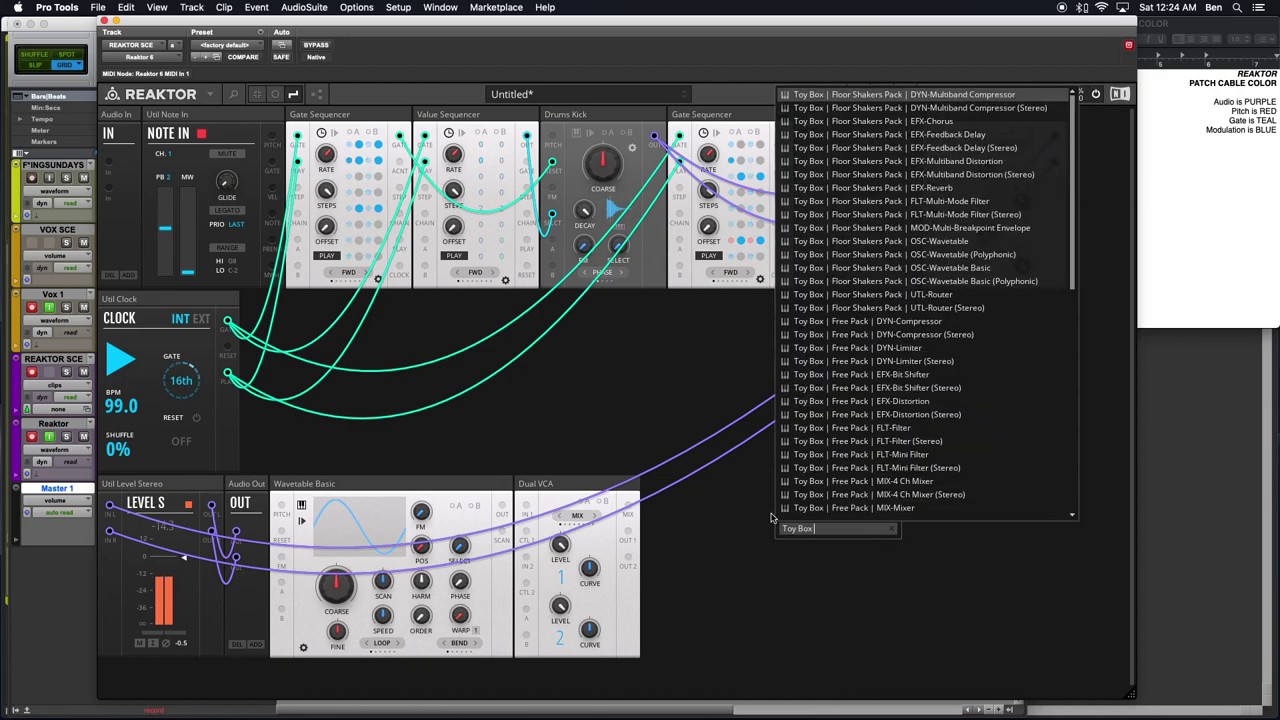
pyautogui.write(' Env')
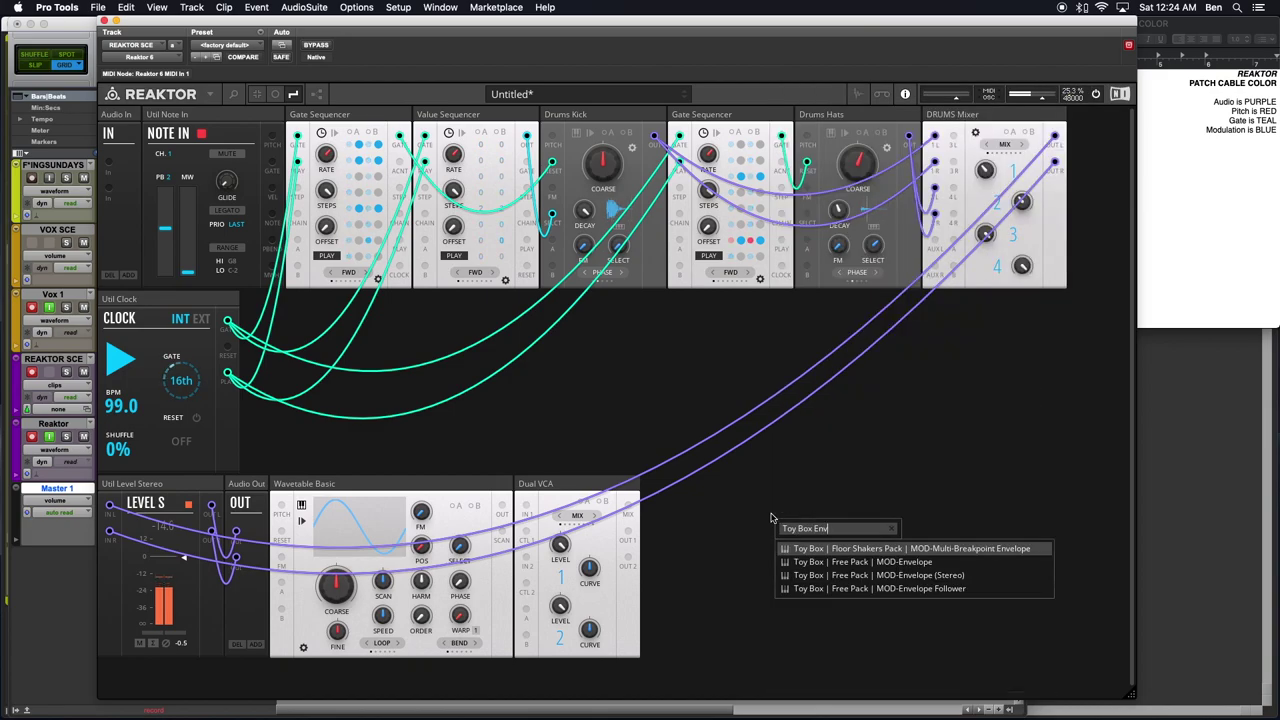
pyautogui.press('Down')
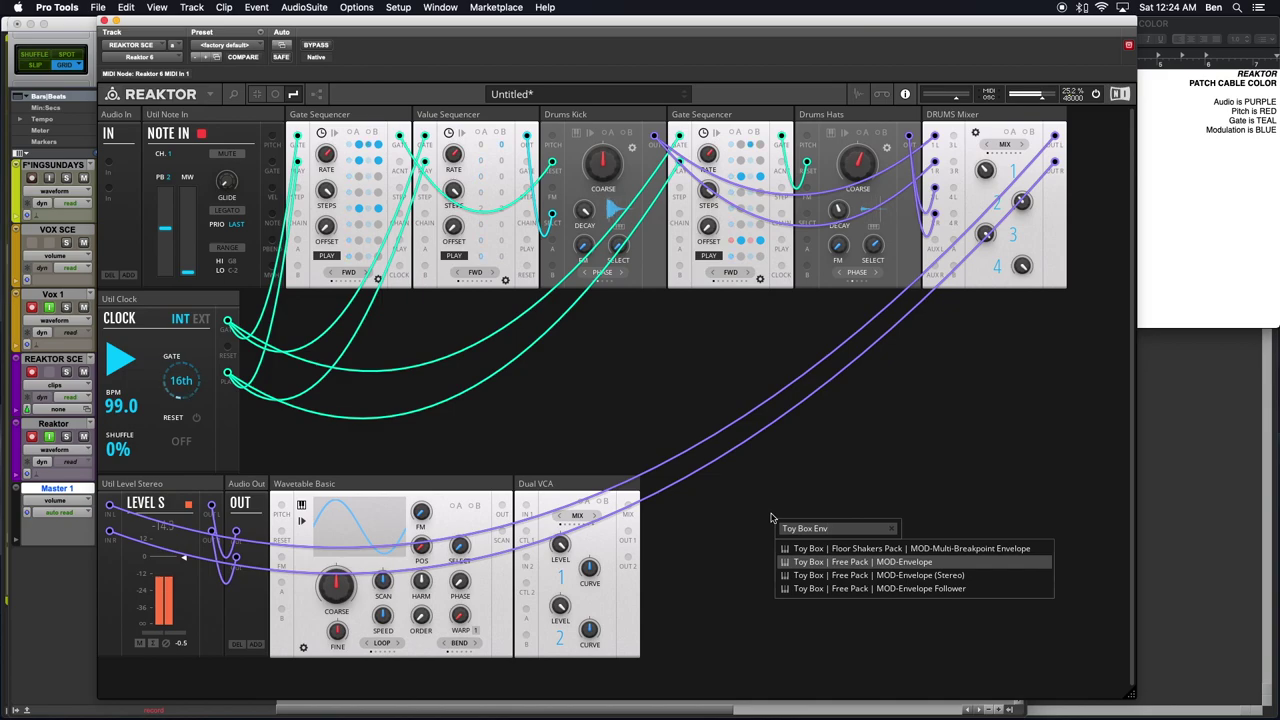
pyautogui.press('Return')
pyautogui.moveTo(736, 489); pyautogui.dragTo(578, 492)
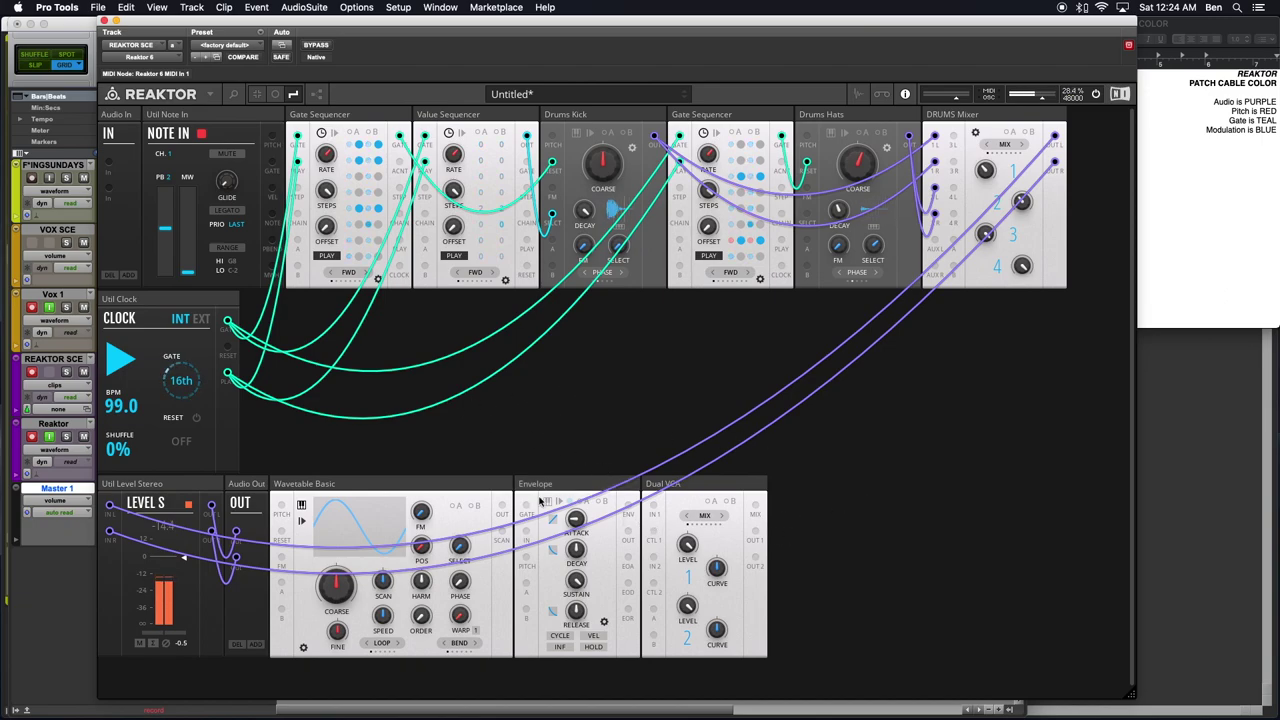
# - Add the Toy Box Note Sequencer module and place it between Envelope and Dual VCA
pyautogui.doubleClick(816, 494)
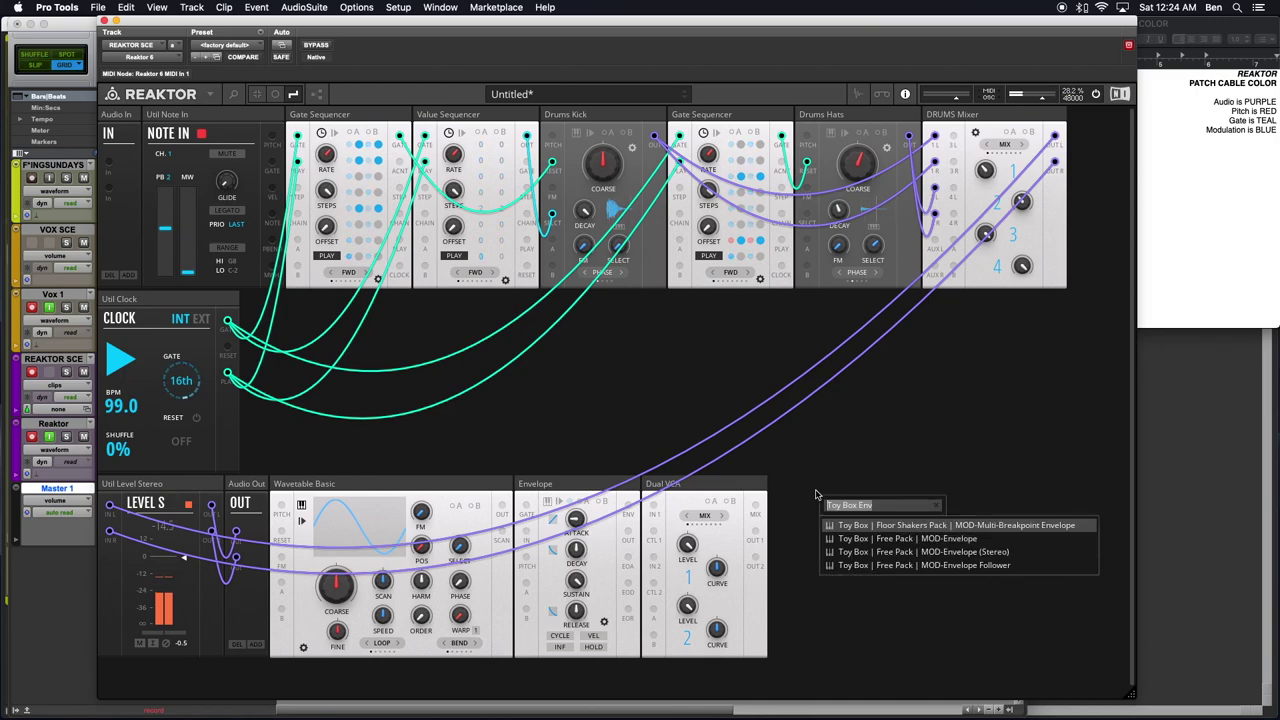
pyautogui.write('TOY BOX')
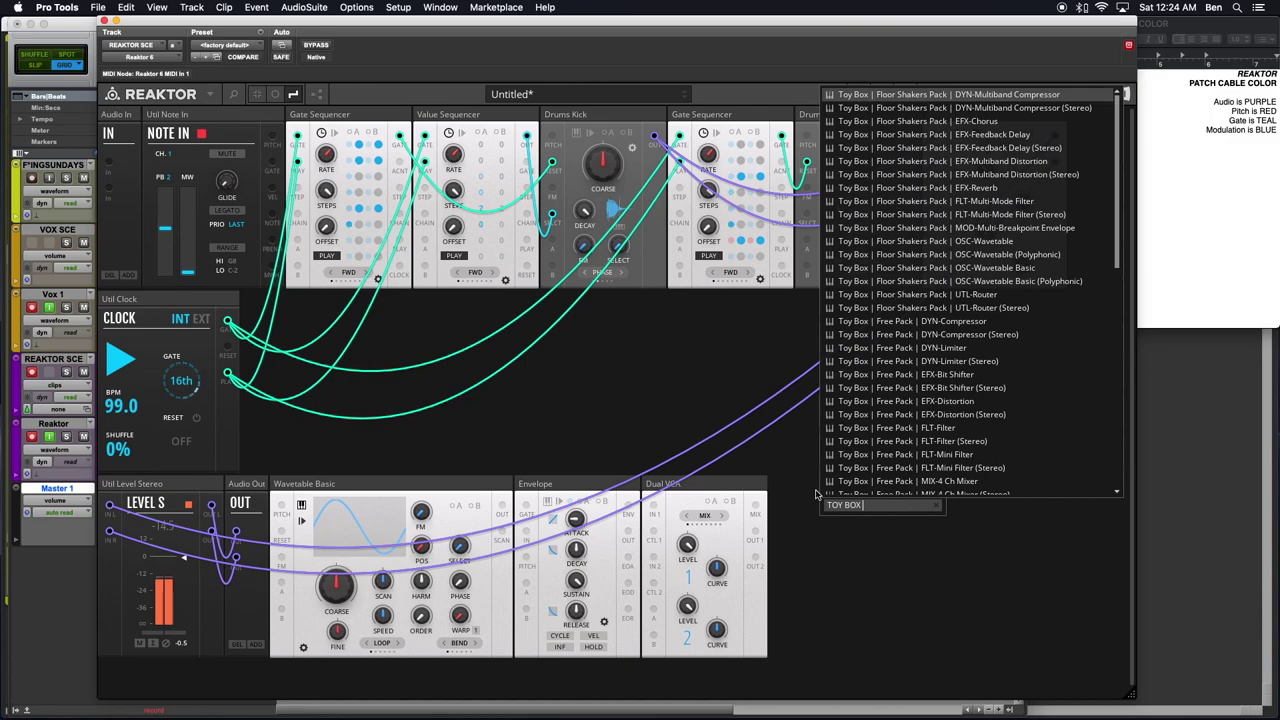
pyautogui.write(' Se')
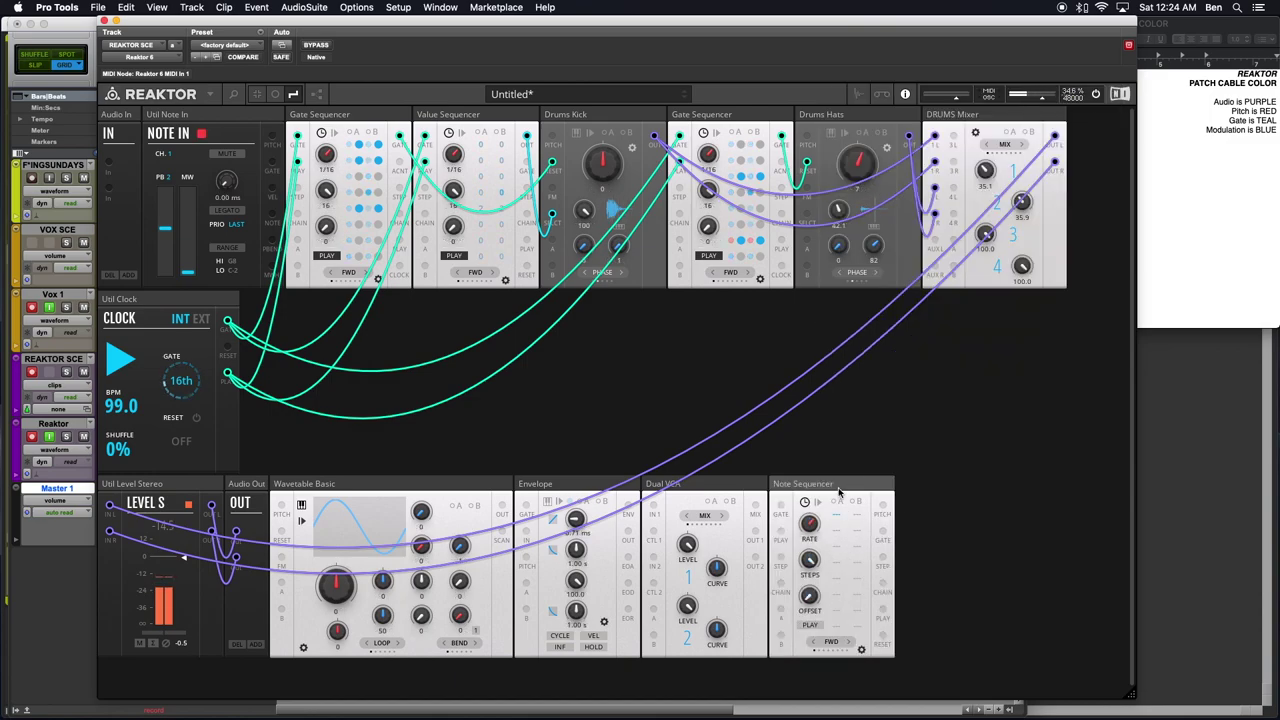
pyautogui.moveTo(852, 490); pyautogui.dragTo(693, 488)
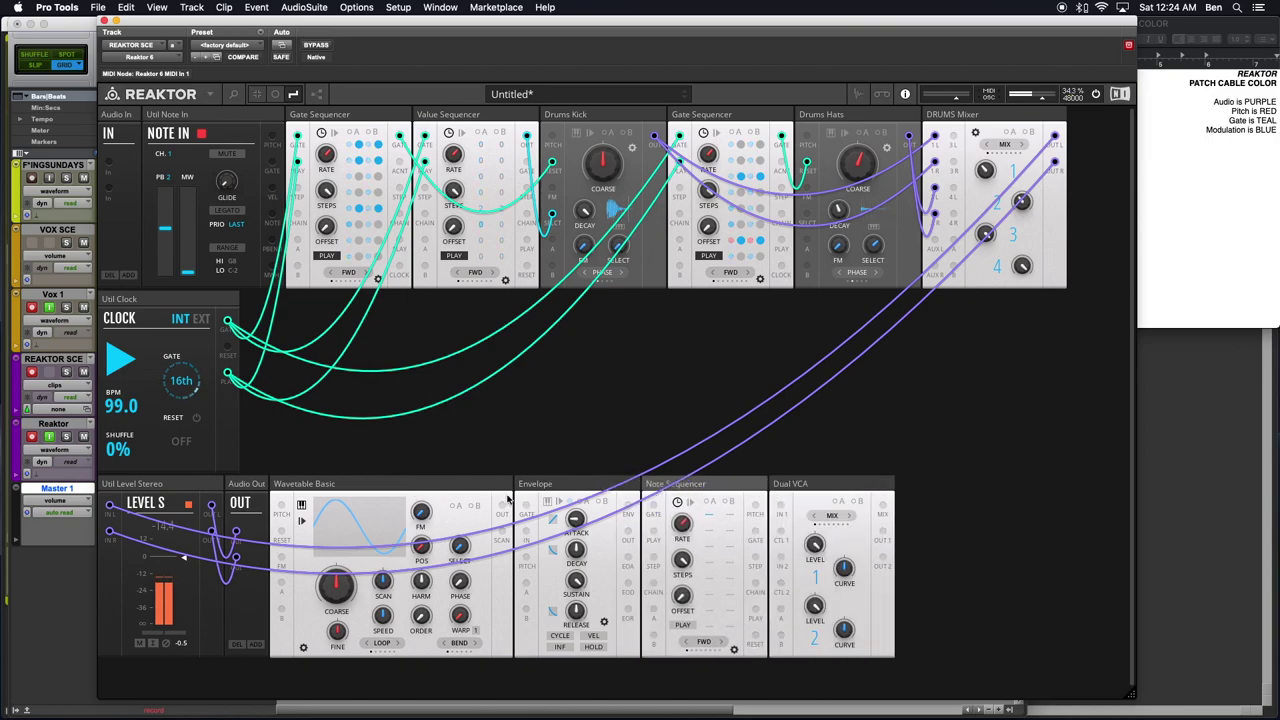
# - Move Wavetable Basic, Envelope, Note Sequencer and Dual VCA up beside the Clock, with Note Sequencer placed directly before Wavetable Basic
pyautogui.click(392, 490)
pyautogui.click(803, 483)
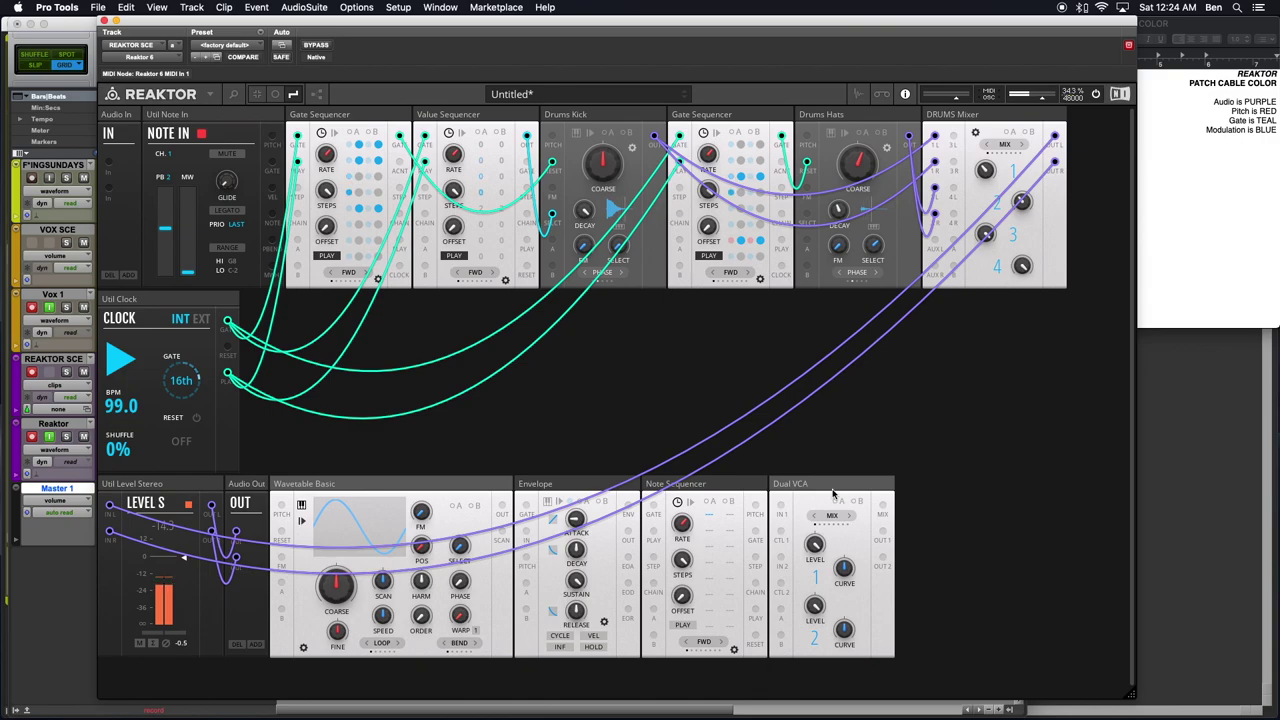
pyautogui.click(591, 485)
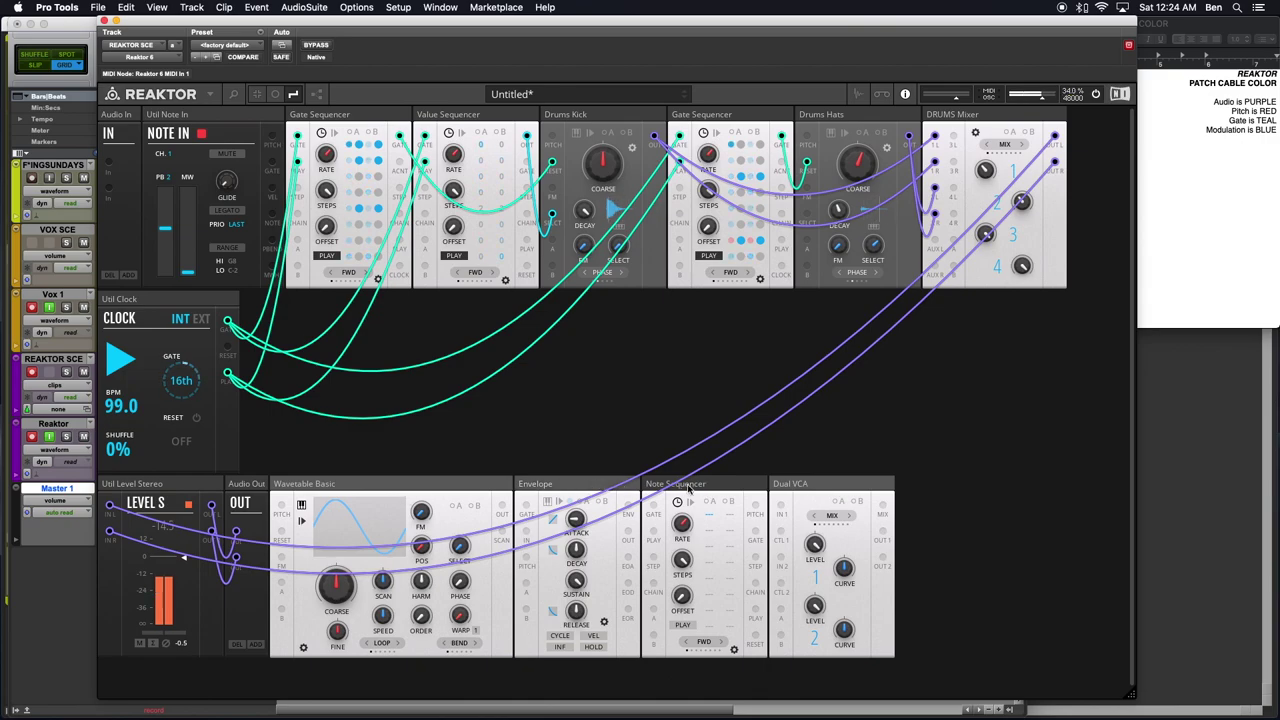
pyautogui.click(688, 488)
pyautogui.moveTo(428, 484); pyautogui.dragTo(398, 300)
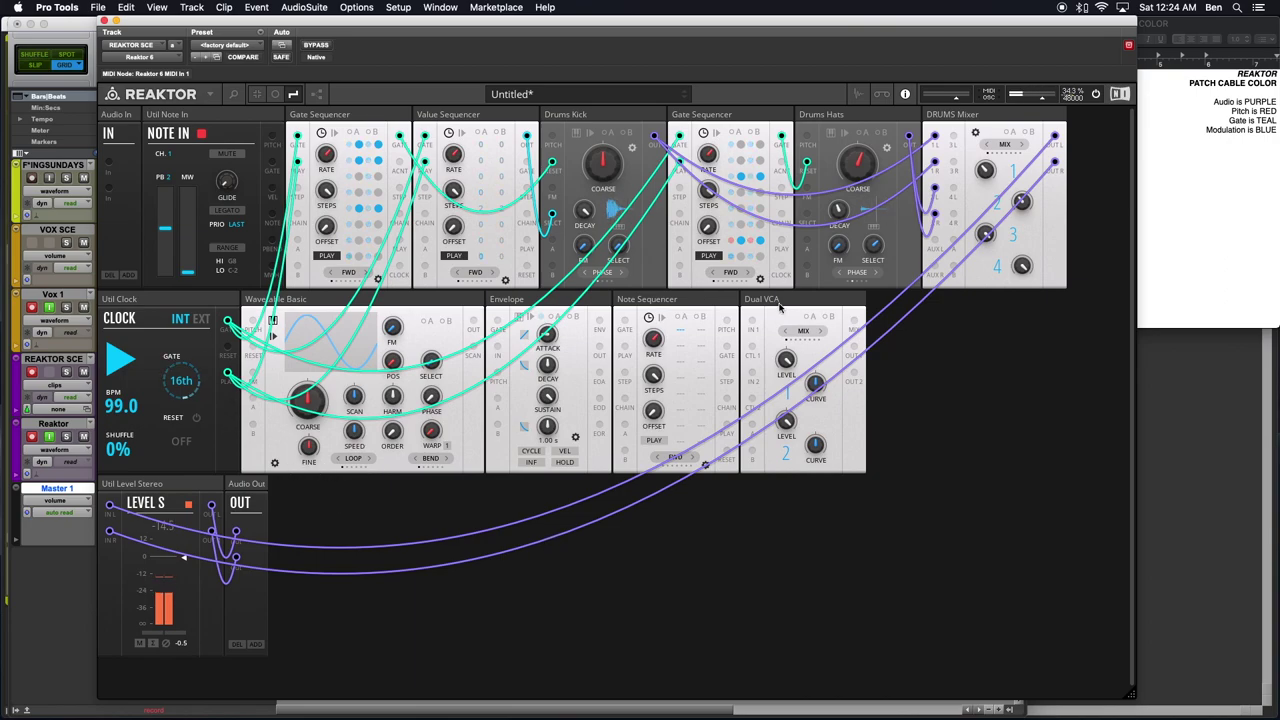
pyautogui.moveTo(701, 303); pyautogui.dragTo(328, 303)
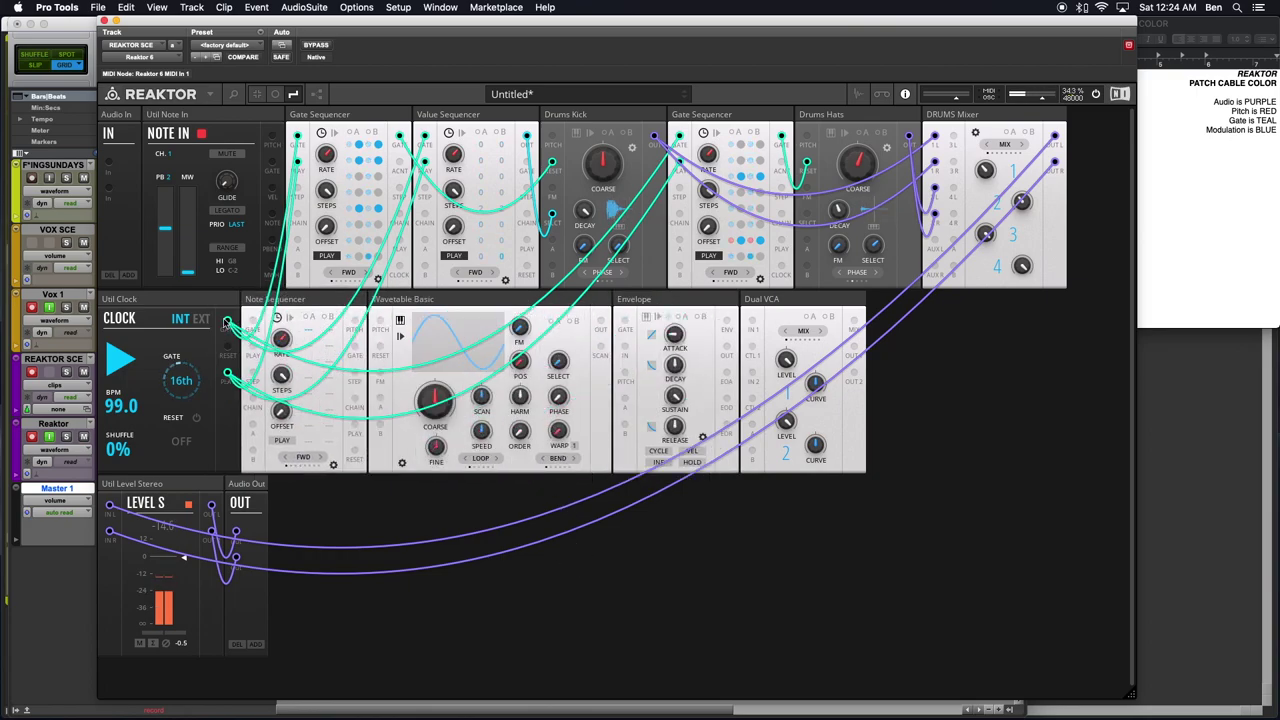
# - Connect the Clock's gate output to the Note Sequencer, and the Note Sequencer's pitch output to Wavetable Basic's pitch input with a red cable
pyautogui.moveTo(228, 322); pyautogui.dragTo(373, 415)
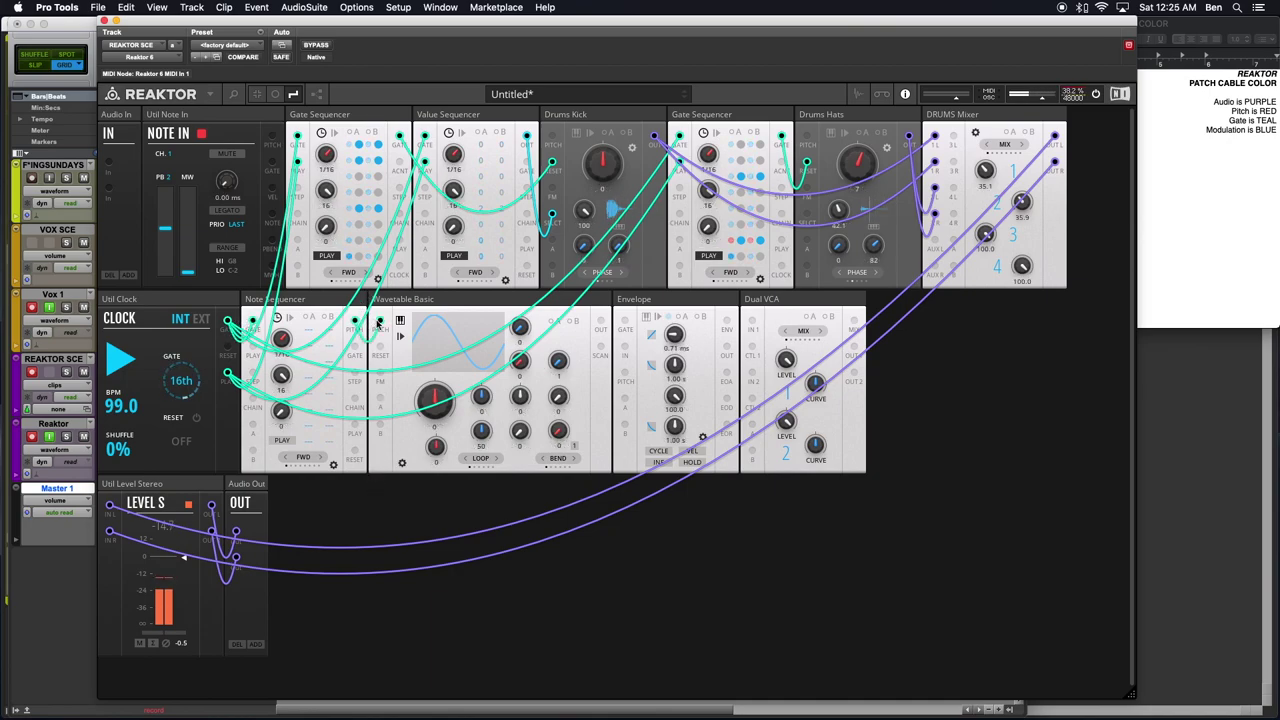
pyautogui.rightClick(378, 322)
pyautogui.moveTo(403, 328)
pyautogui.click(469, 334)
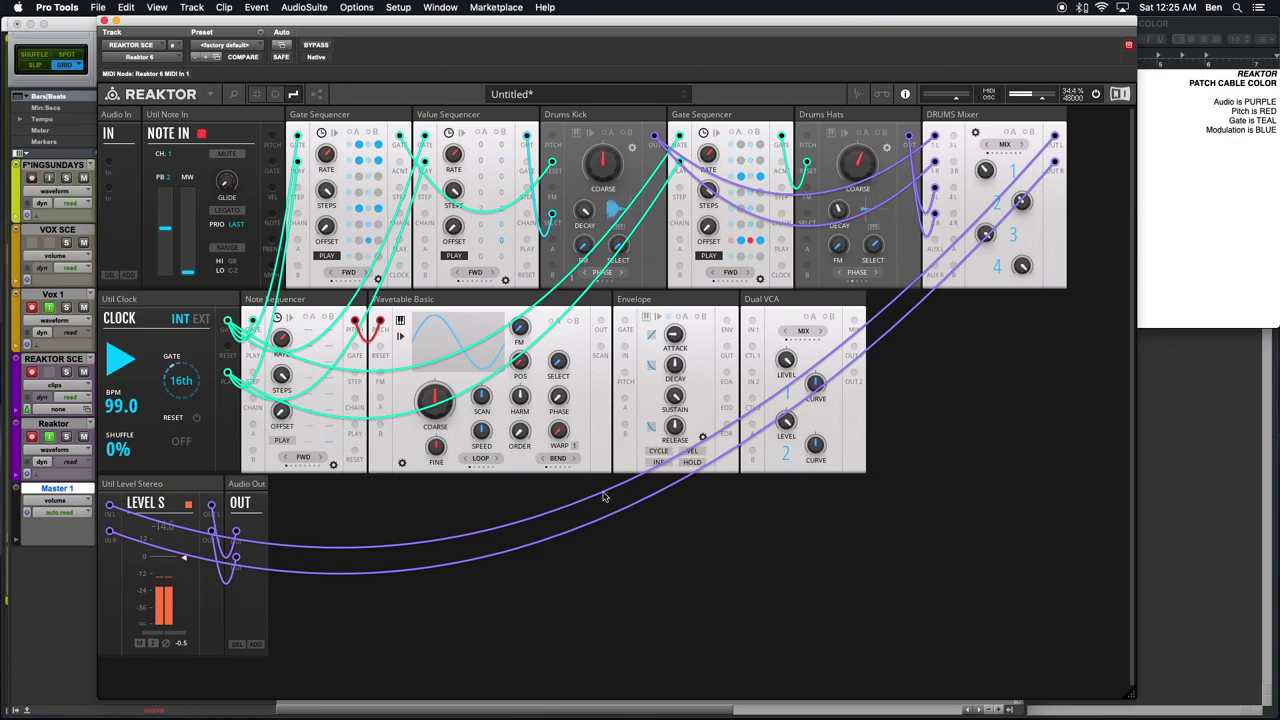
# - Add a Toy Box MIX-4 Ch Mixer (Stereo) and place it before Level Stereo
pyautogui.doubleClick(673, 550)
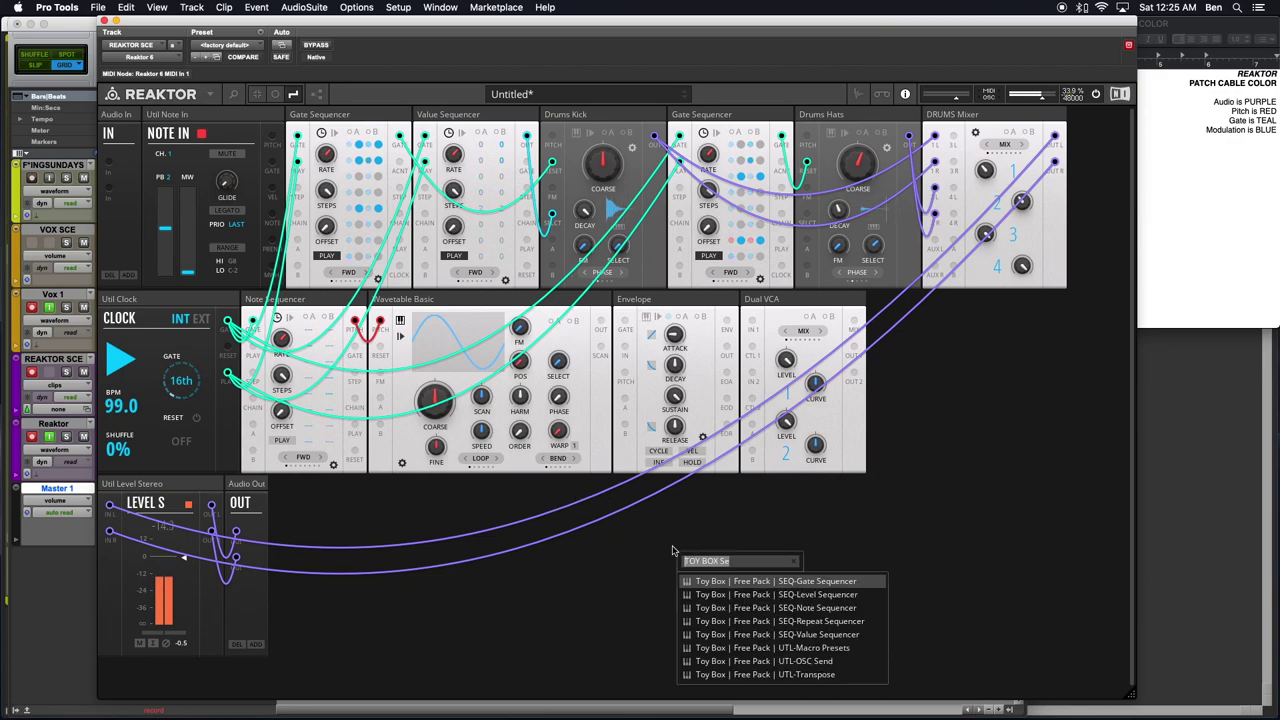
pyautogui.write('Toy Box Mix')
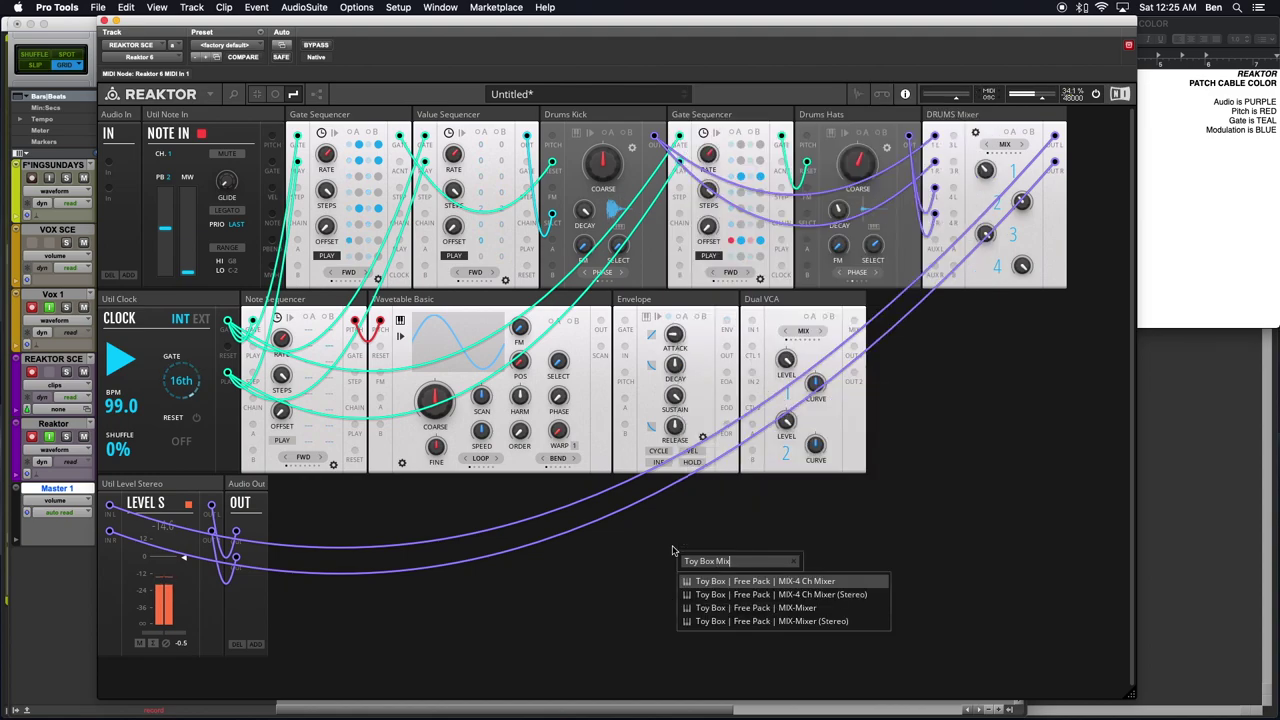
pyautogui.click(778, 592)
pyautogui.moveTo(286, 484); pyautogui.dragTo(116, 492)
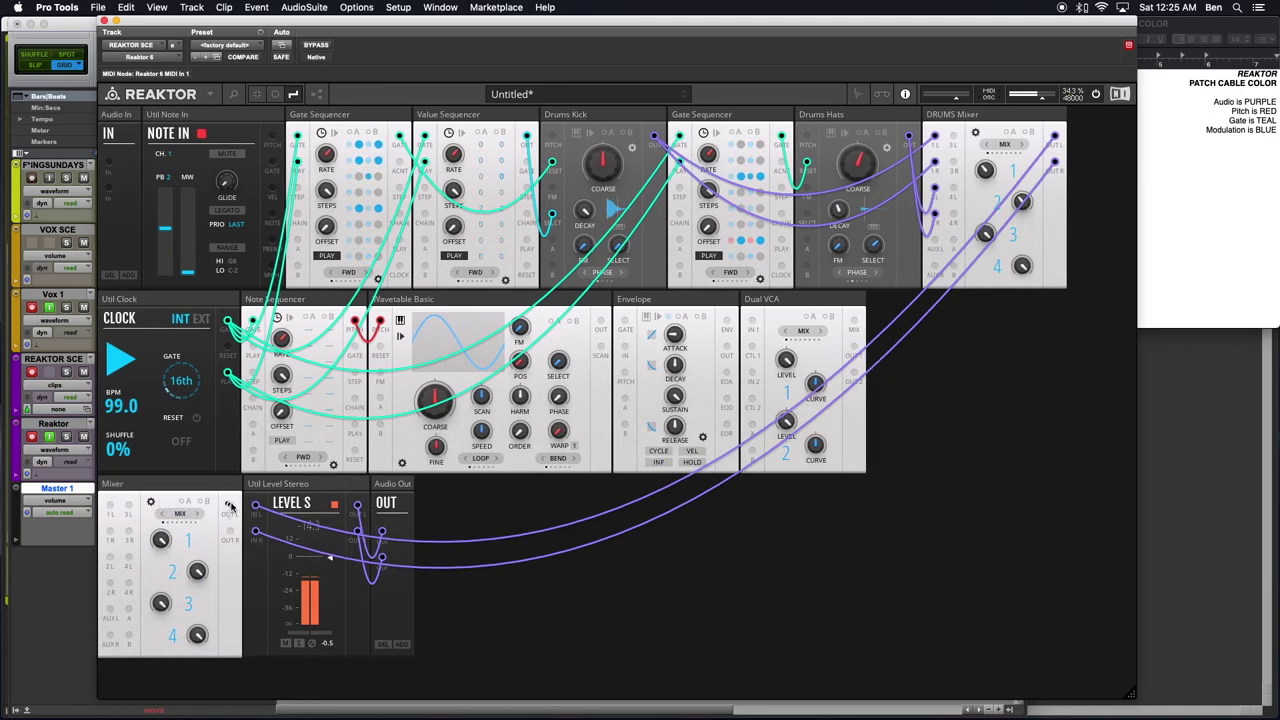
# - Connect the new Mixer's left and right outputs to Level Stereo with purple cables, and route the DRUMS Mixer's stereo output into its channel 1
pyautogui.moveTo(233, 508); pyautogui.dragTo(256, 507)
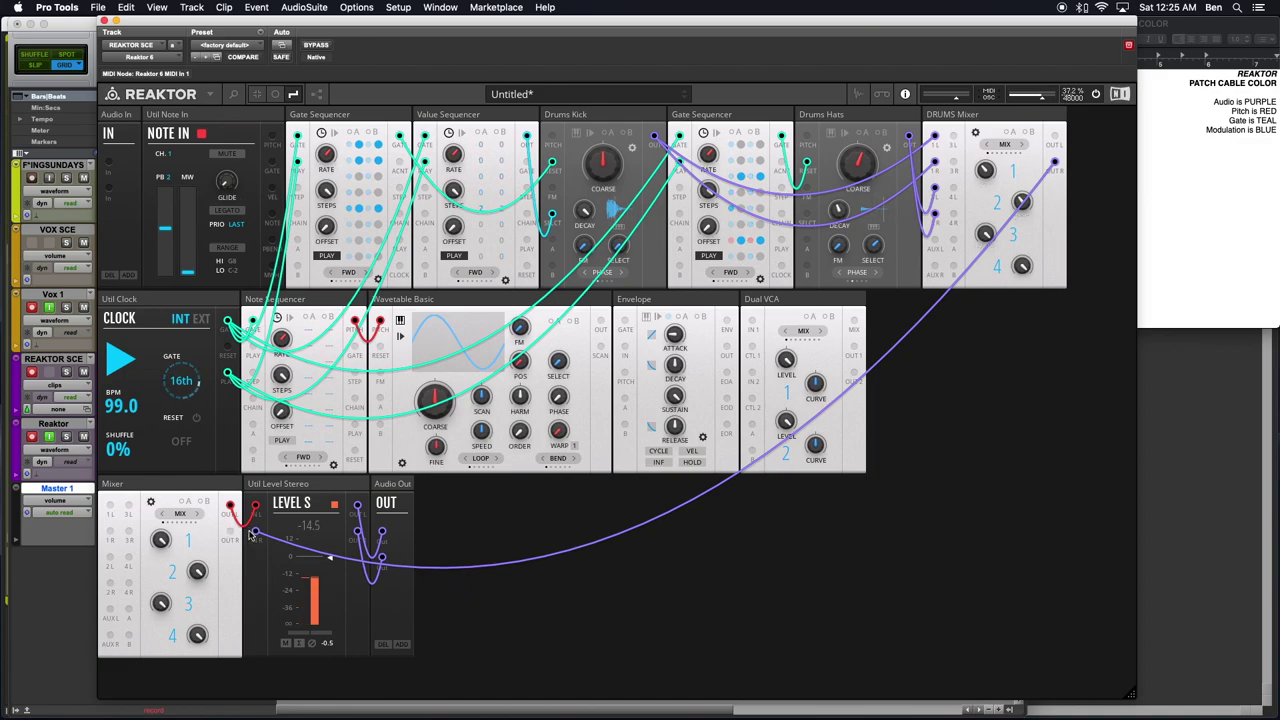
pyautogui.rightClick(256, 511)
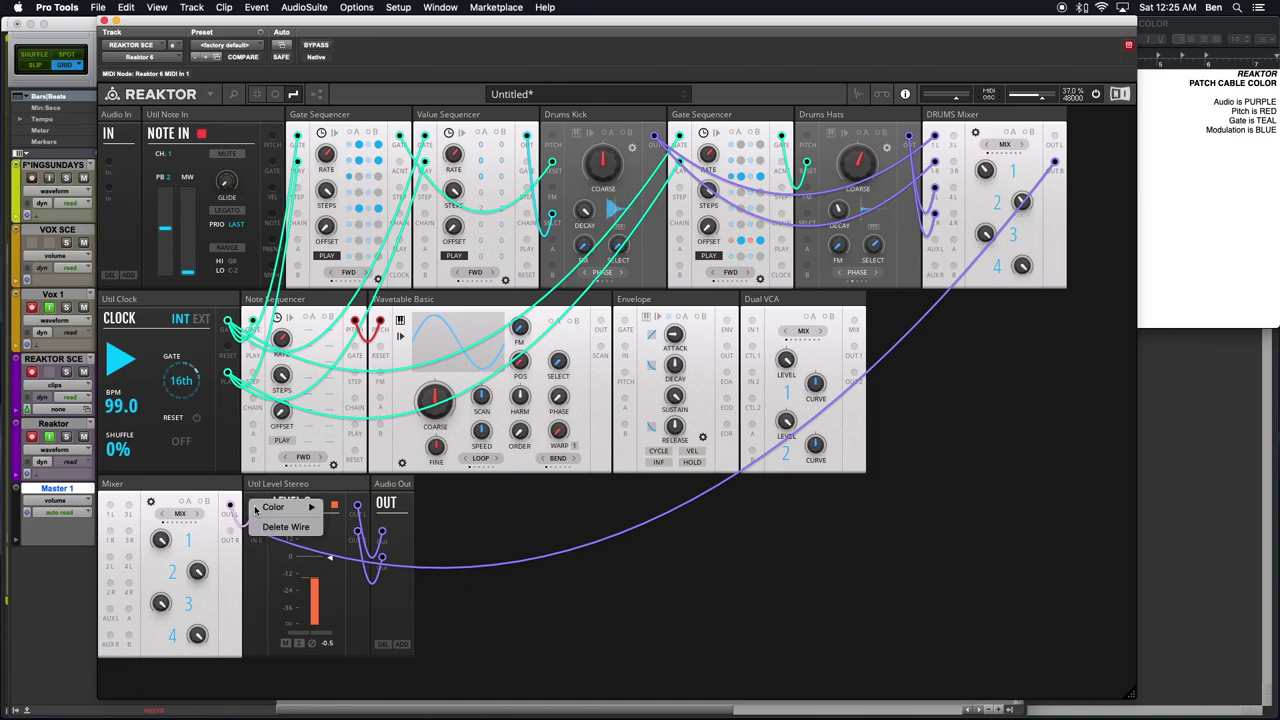
pyautogui.moveTo(272, 508)
pyautogui.click(349, 591)
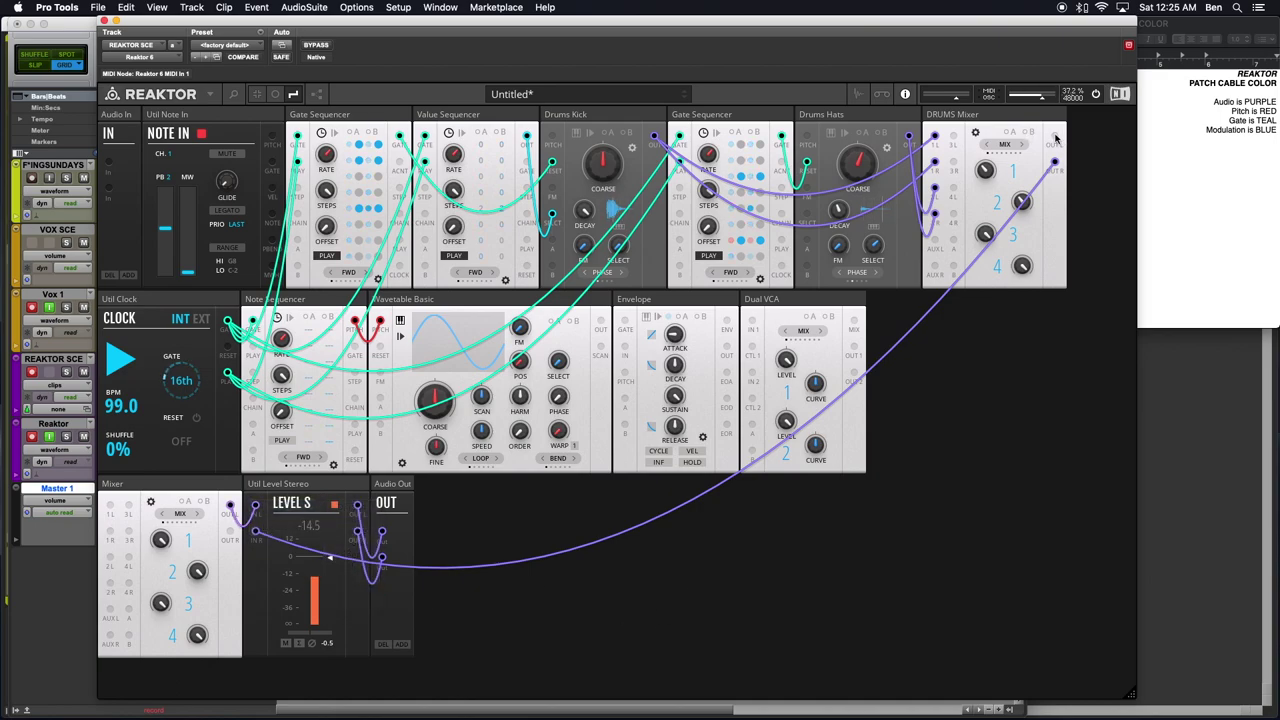
pyautogui.moveTo(1055, 140); pyautogui.dragTo(111, 505)
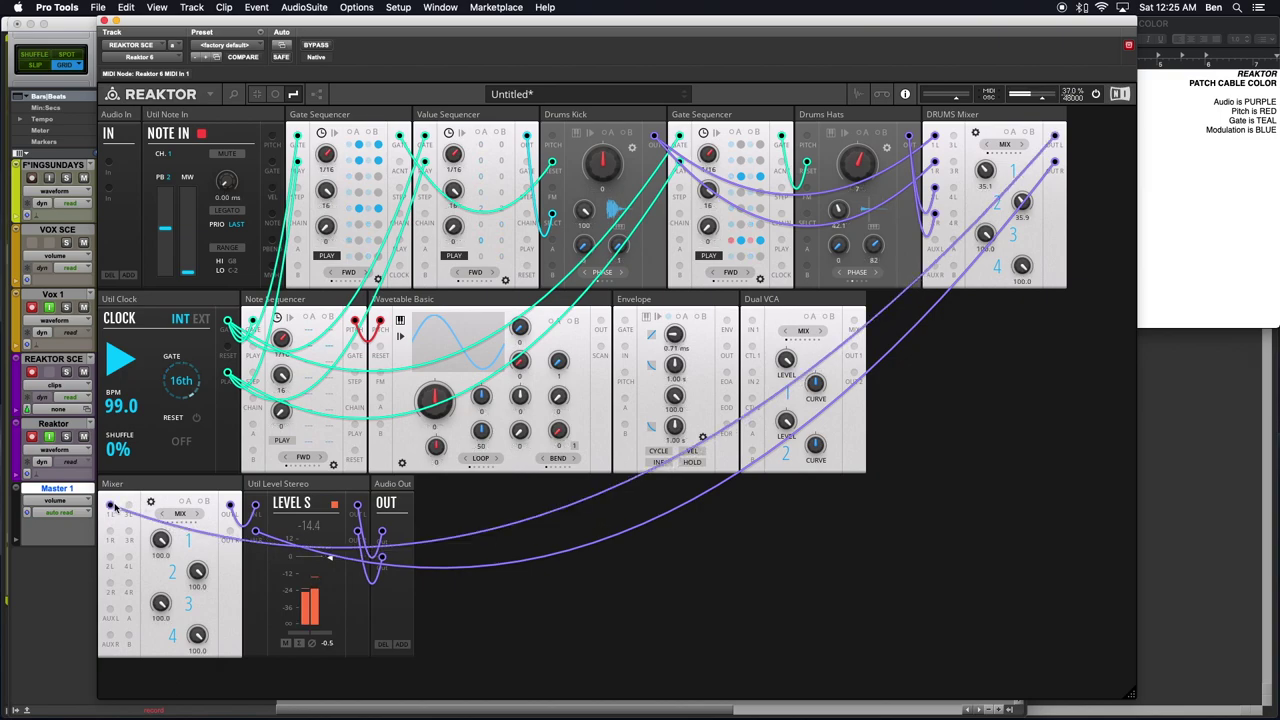
pyautogui.moveTo(1055, 165); pyautogui.dragTo(112, 534)
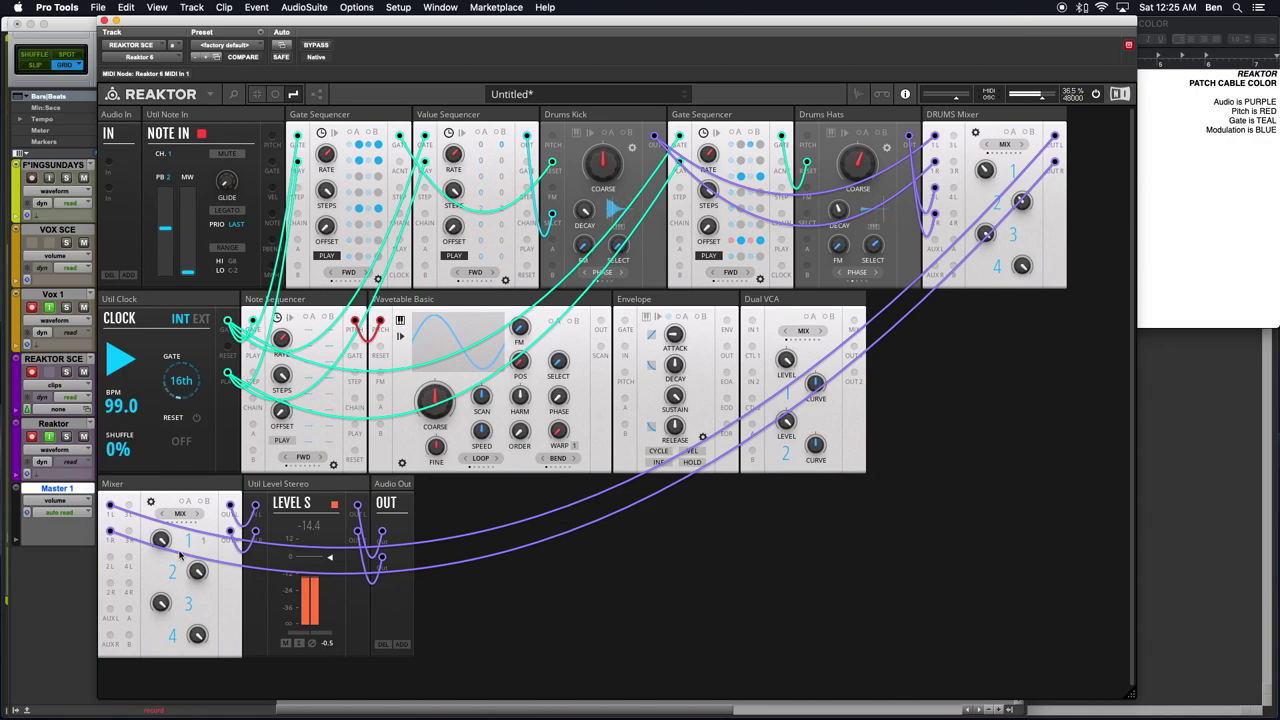
# - Add a Toy Box EFX-Distortion block and place it between Drums Hats and the DRUMS Mixer
pyautogui.moveTo(164, 583); pyautogui.dragTo(188, 495)
pyautogui.doubleClick(925, 428)
pyautogui.write('To')
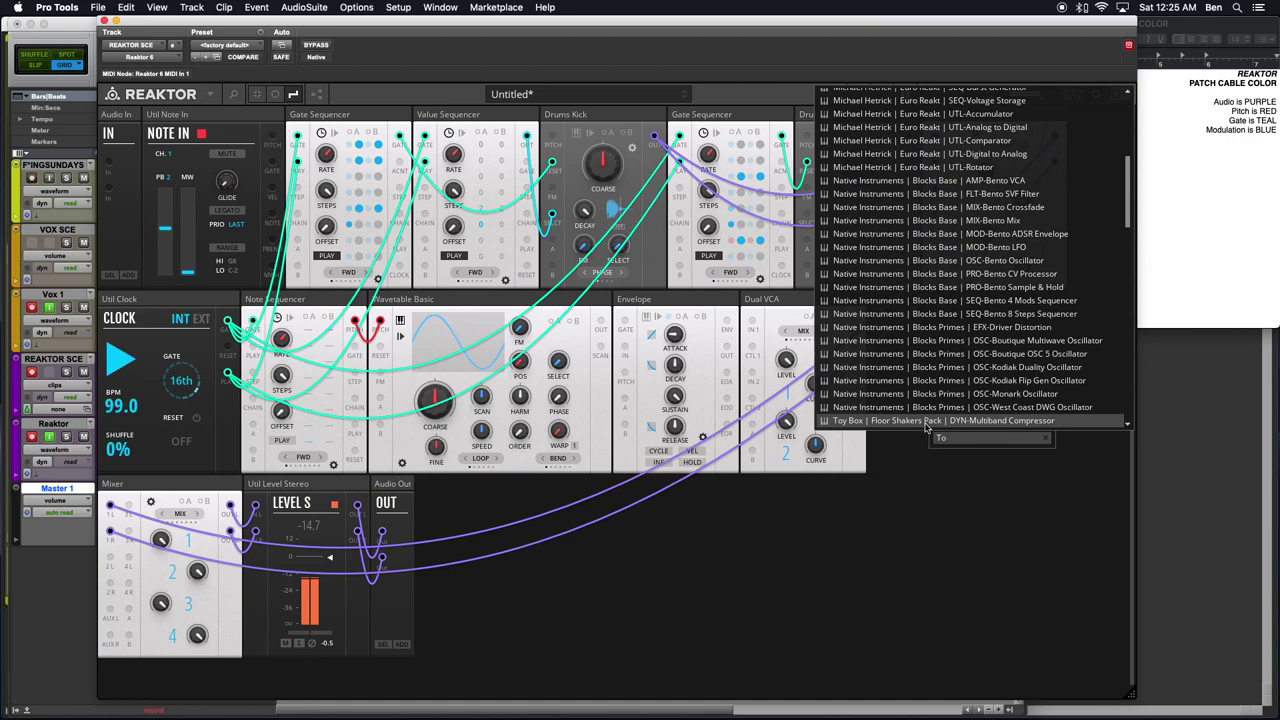
pyautogui.write('y box')
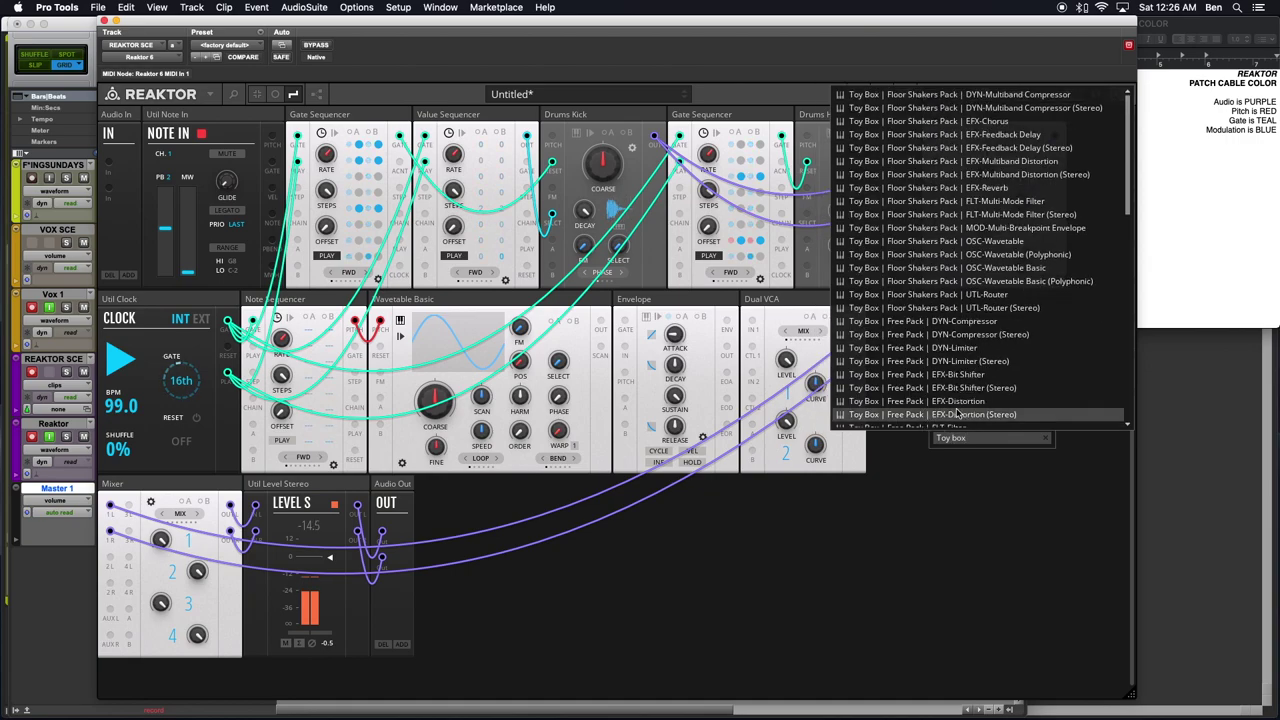
pyautogui.scroll(-2, 943, 405)
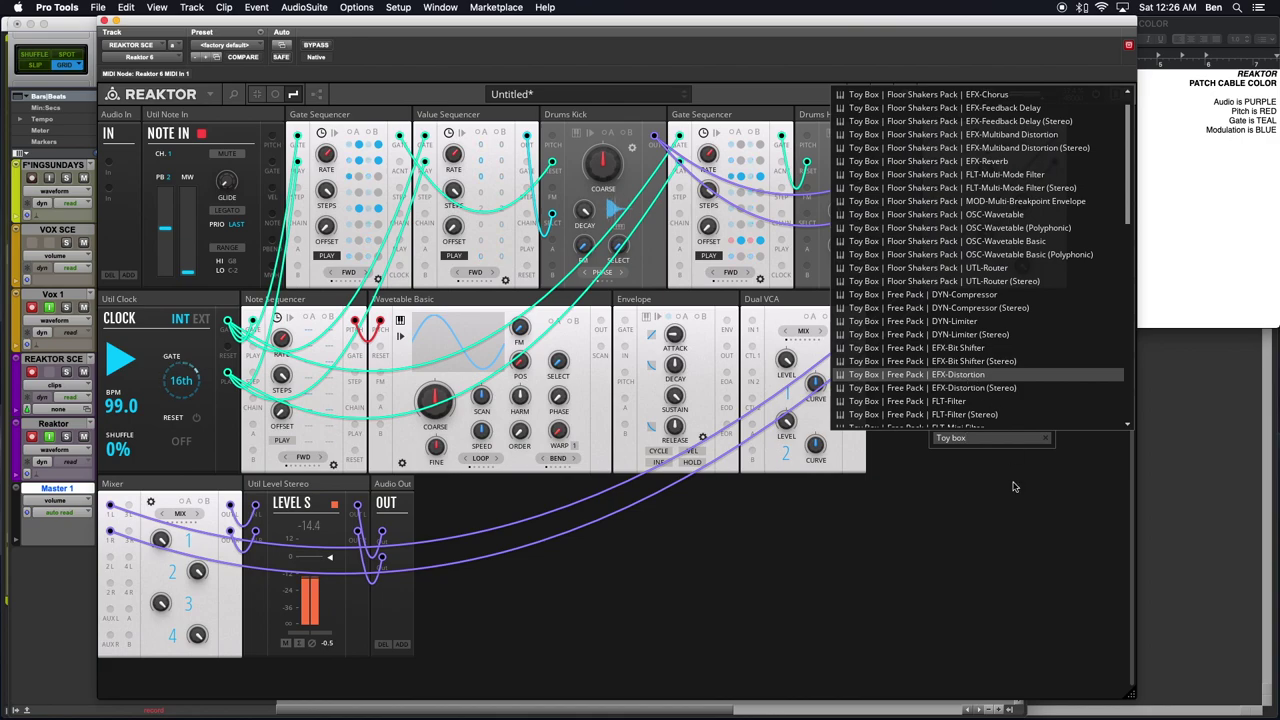
pyautogui.press('Return')
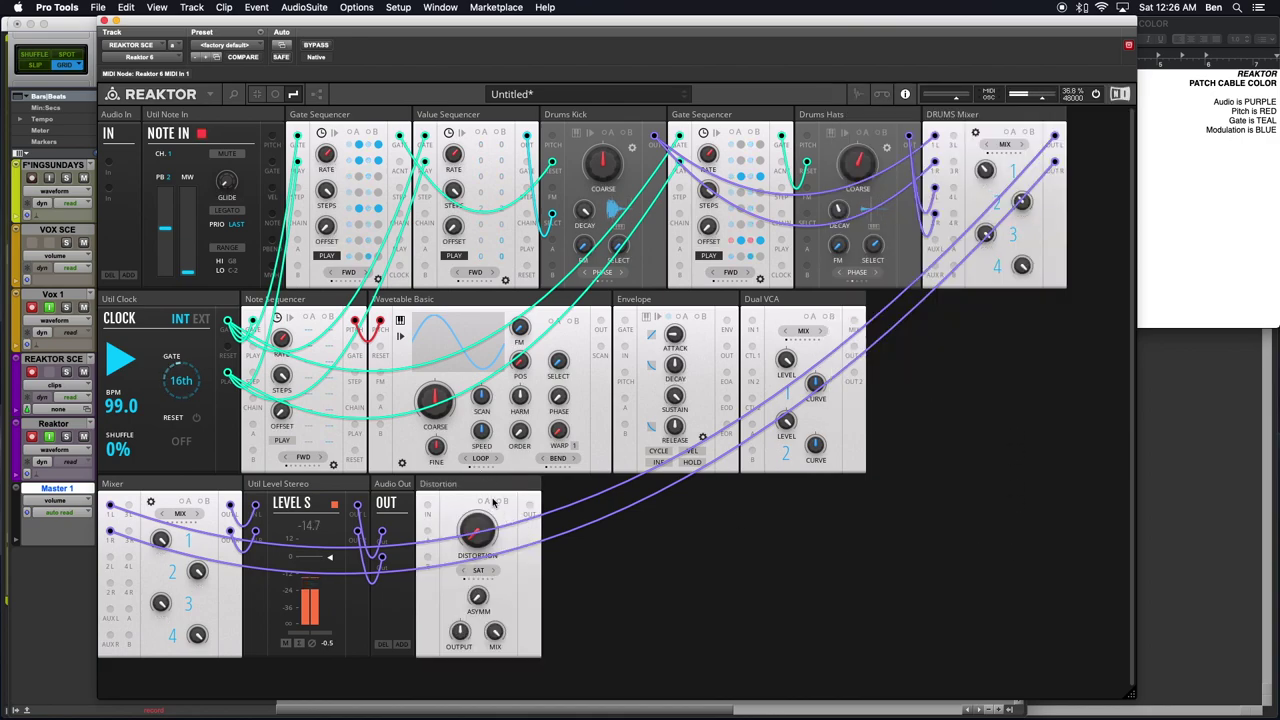
pyautogui.moveTo(452, 487); pyautogui.dragTo(937, 143)
pyautogui.hscroll(2, 970, 190)
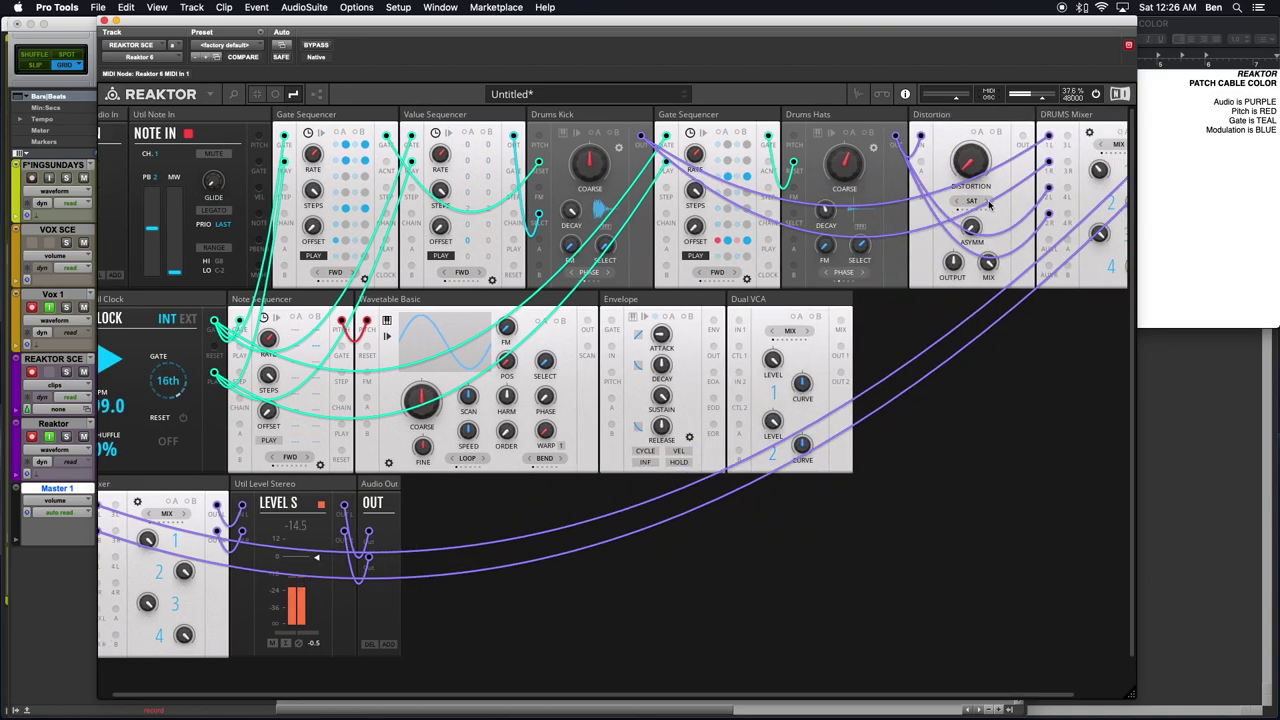
pyautogui.moveTo(1011, 140); pyautogui.dragTo(1033, 193)
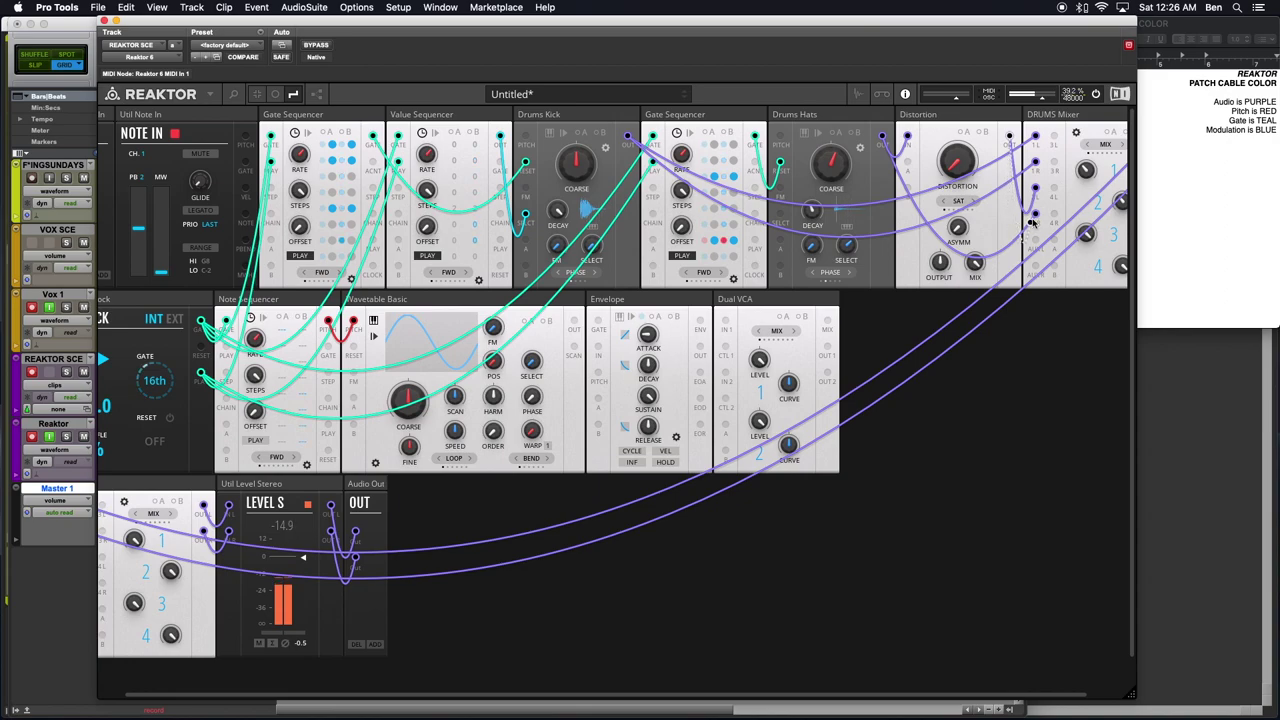
pyautogui.moveTo(1035, 215); pyautogui.dragTo(1035, 215)
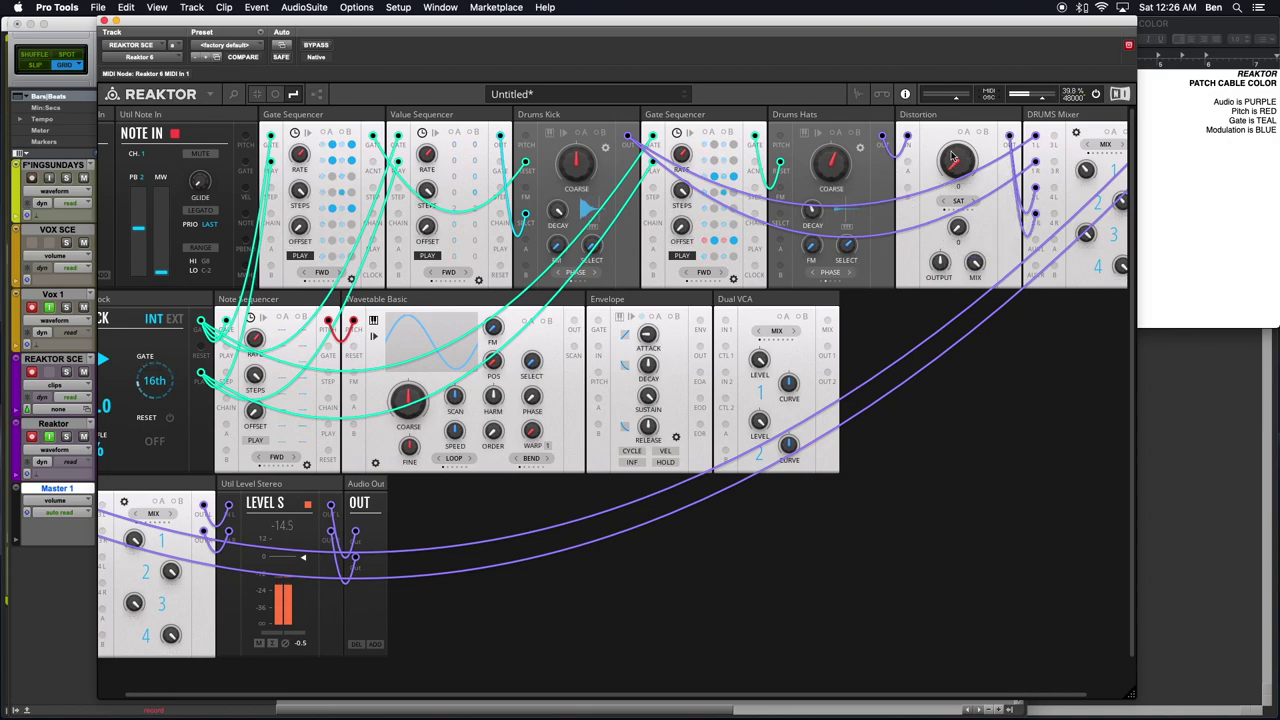
# - Raise the Distortion block's distortion amount and switch its mode to CLIP
pyautogui.moveTo(947, 119); pyautogui.dragTo(937, 68)
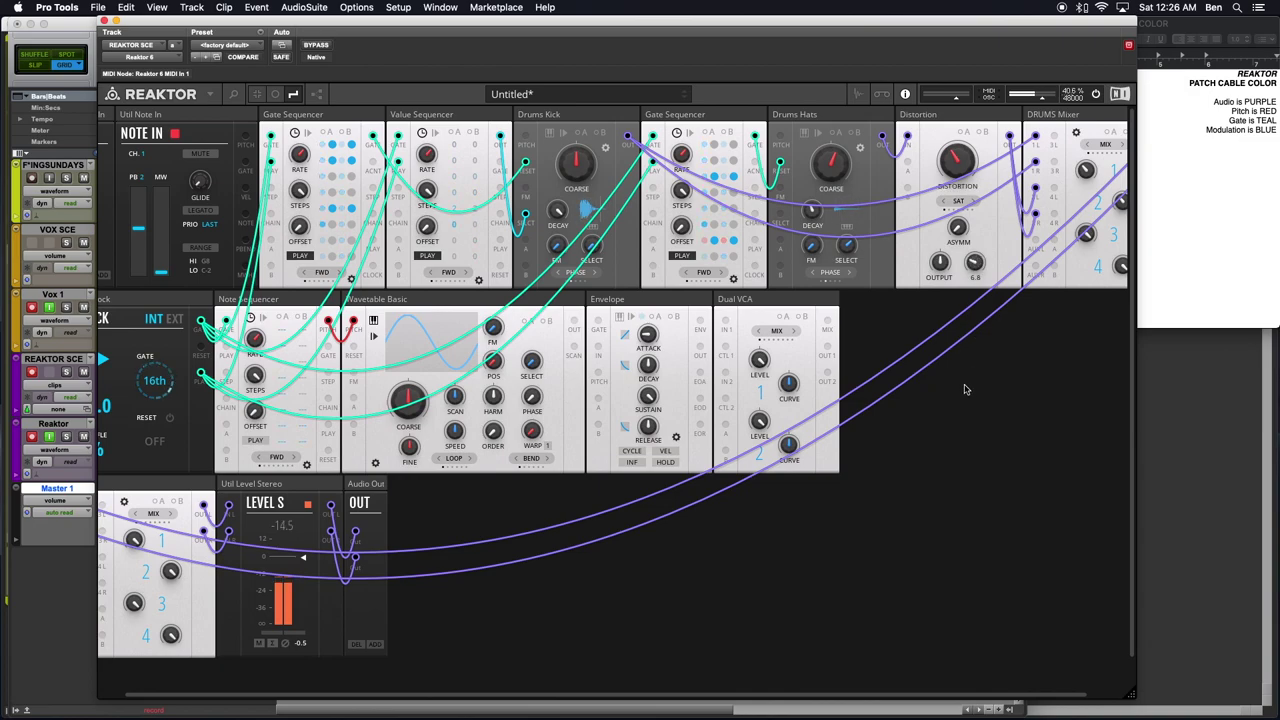
pyautogui.moveTo(957, 165); pyautogui.dragTo(955, 137)
pyautogui.click(973, 202)
pyautogui.click(975, 202)
pyautogui.scroll(5, 970, 193)
pyautogui.click(975, 203)
pyautogui.click(942, 201)
pyautogui.moveTo(946, 175); pyautogui.dragTo(944, 133)
pyautogui.moveTo(940, 262)
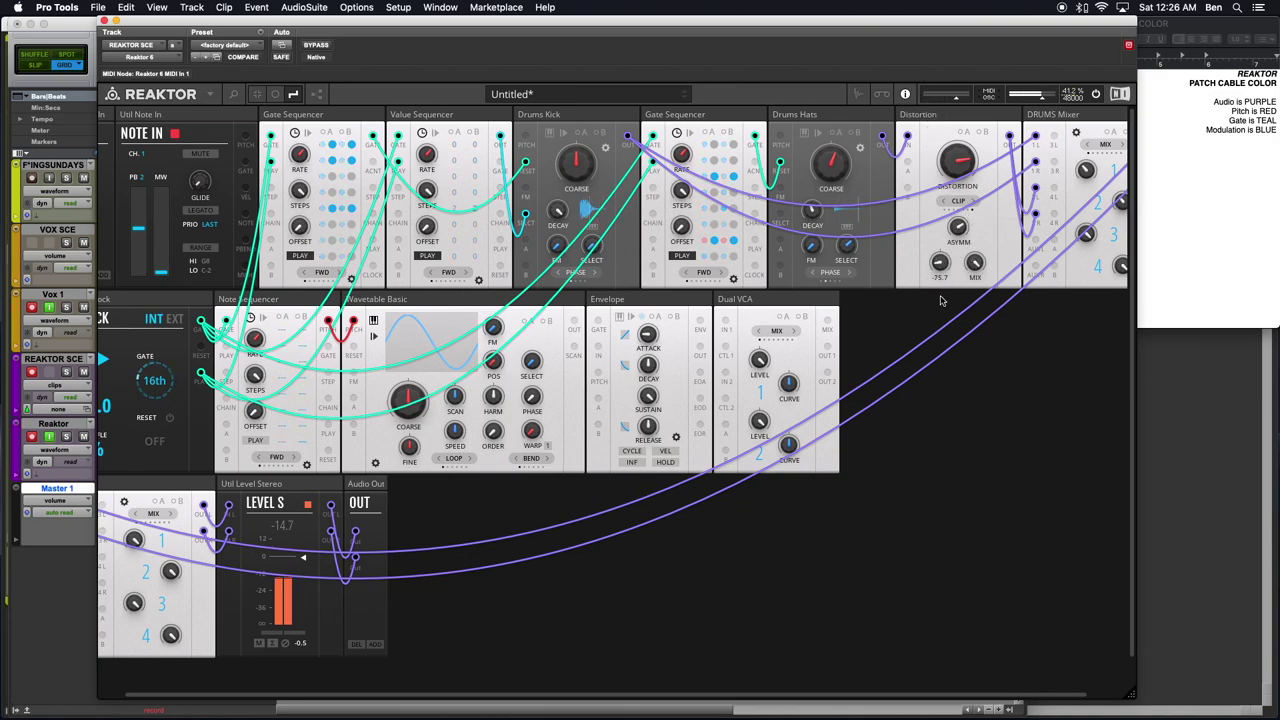
# - Switch the Distortion block to SINE mode and adjust its distortion, output and mix amounts
pyautogui.moveTo(950, 163)
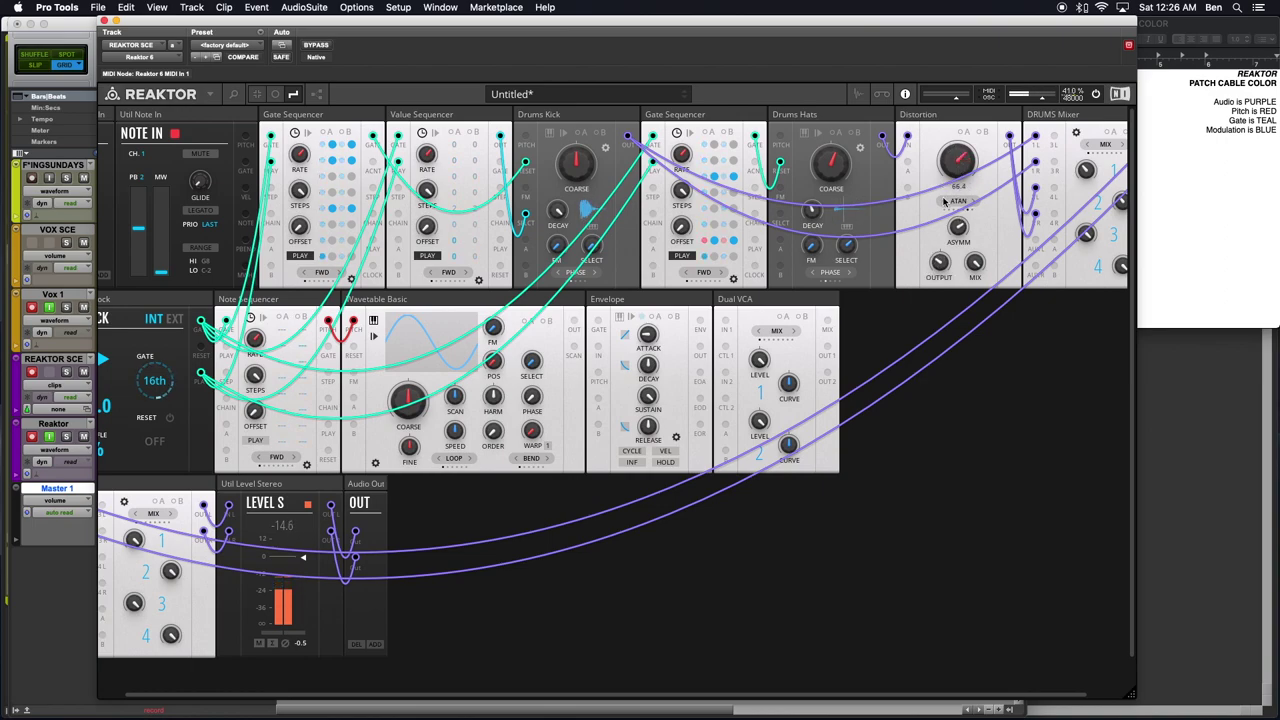
pyautogui.moveTo(943, 204)
pyautogui.click(943, 204)
pyautogui.moveTo(963, 166); pyautogui.dragTo(956, 135)
pyautogui.moveTo(940, 263)
pyautogui.mouseDown()
pyautogui.moveTo(938, 287)
pyautogui.moveTo(940, 252)
pyautogui.moveTo(941, 266)
pyautogui.mouseUp()
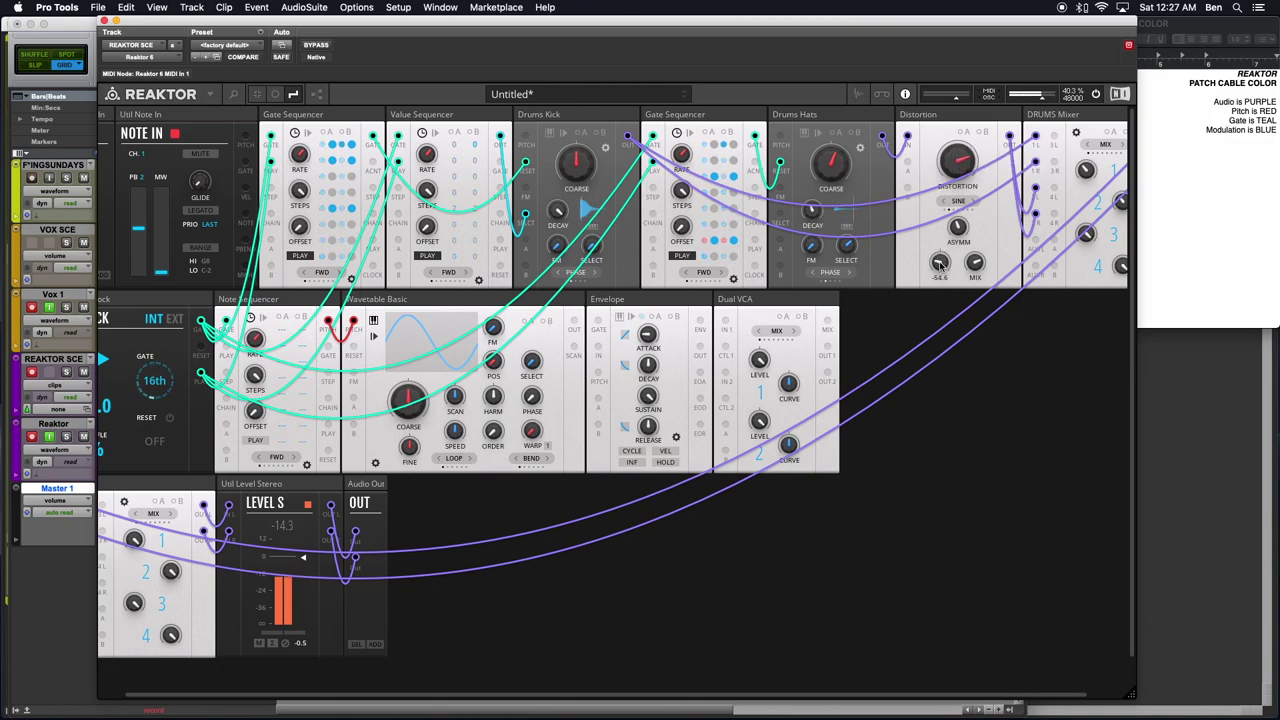
pyautogui.moveTo(976, 265)
pyautogui.moveTo(976, 265)
pyautogui.mouseDown()
pyautogui.moveTo(976, 250)
pyautogui.moveTo(941, 300)
pyautogui.moveTo(943, 337)
pyautogui.moveTo(938, 245)
pyautogui.moveTo(955, 274)
pyautogui.mouseUp()
pyautogui.hscroll(2, 929, 301)
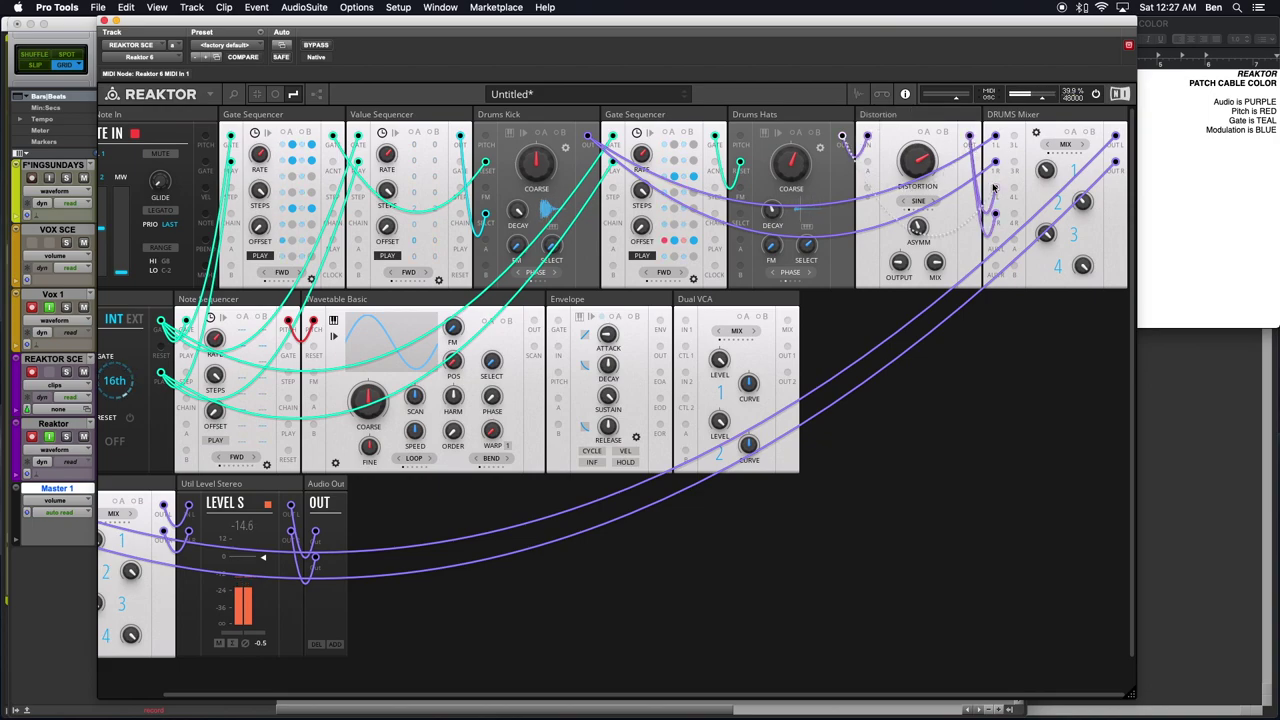
pyautogui.moveTo(843, 137); pyautogui.dragTo(995, 220)
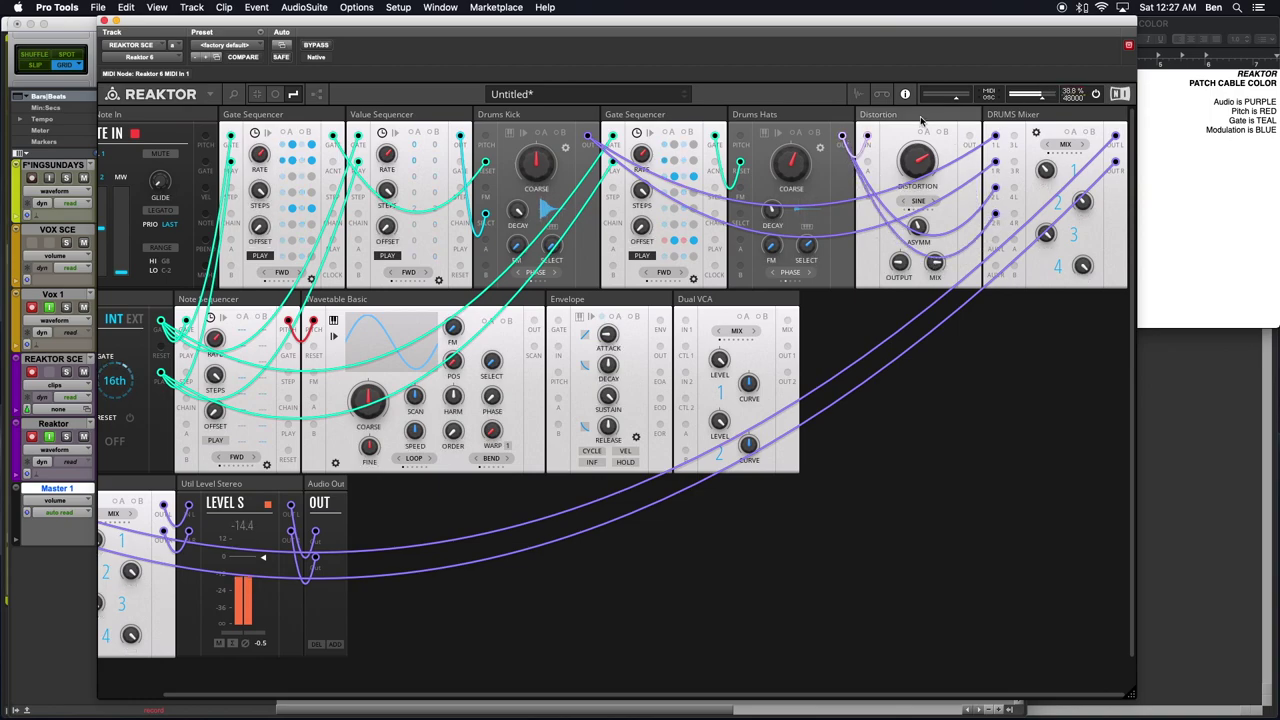
pyautogui.click(921, 120)
pyautogui.press('Delete')
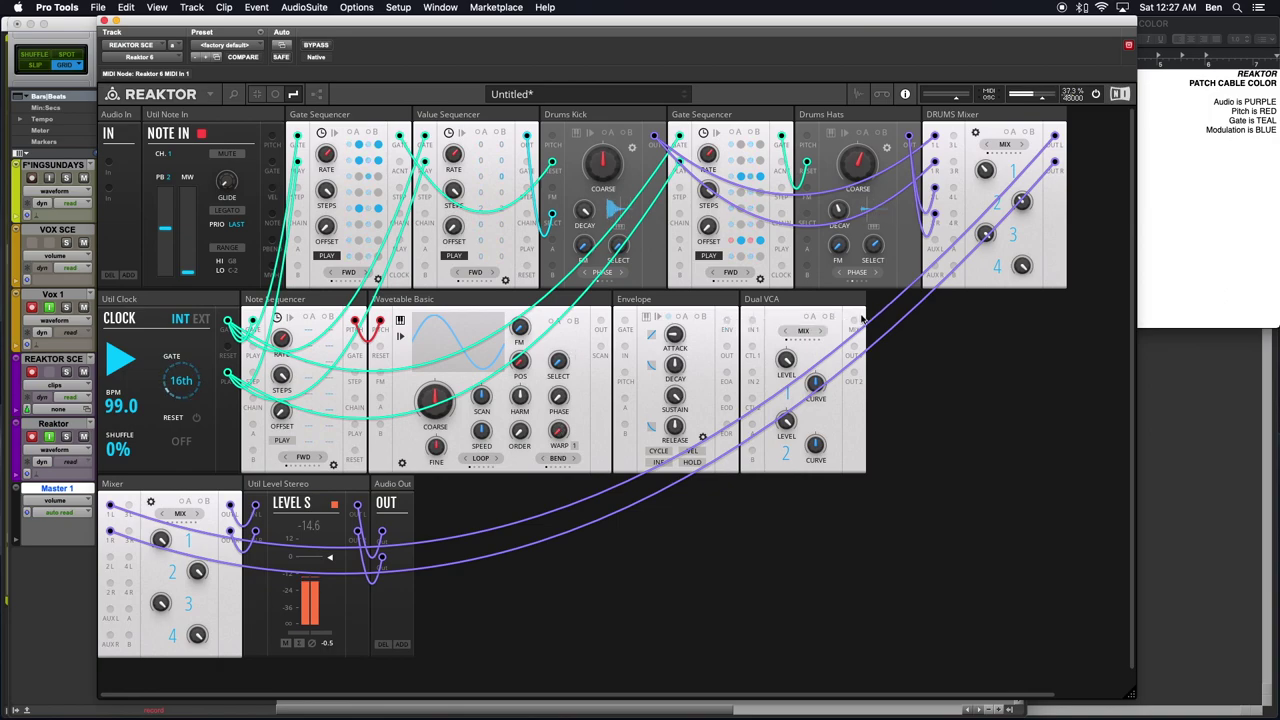
pyautogui.moveTo(853, 322); pyautogui.dragTo(163, 573)
pyautogui.moveTo(853, 347); pyautogui.dragTo(131, 515)
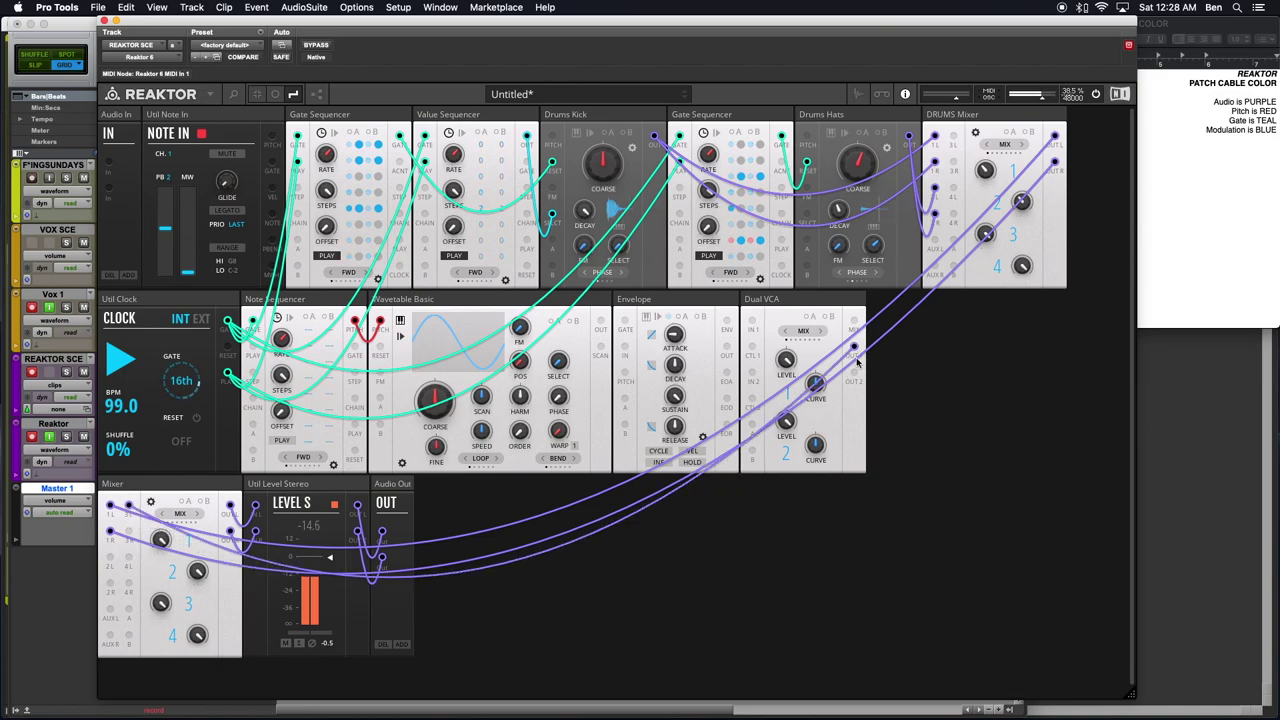
pyautogui.moveTo(855, 350); pyautogui.dragTo(130, 541)
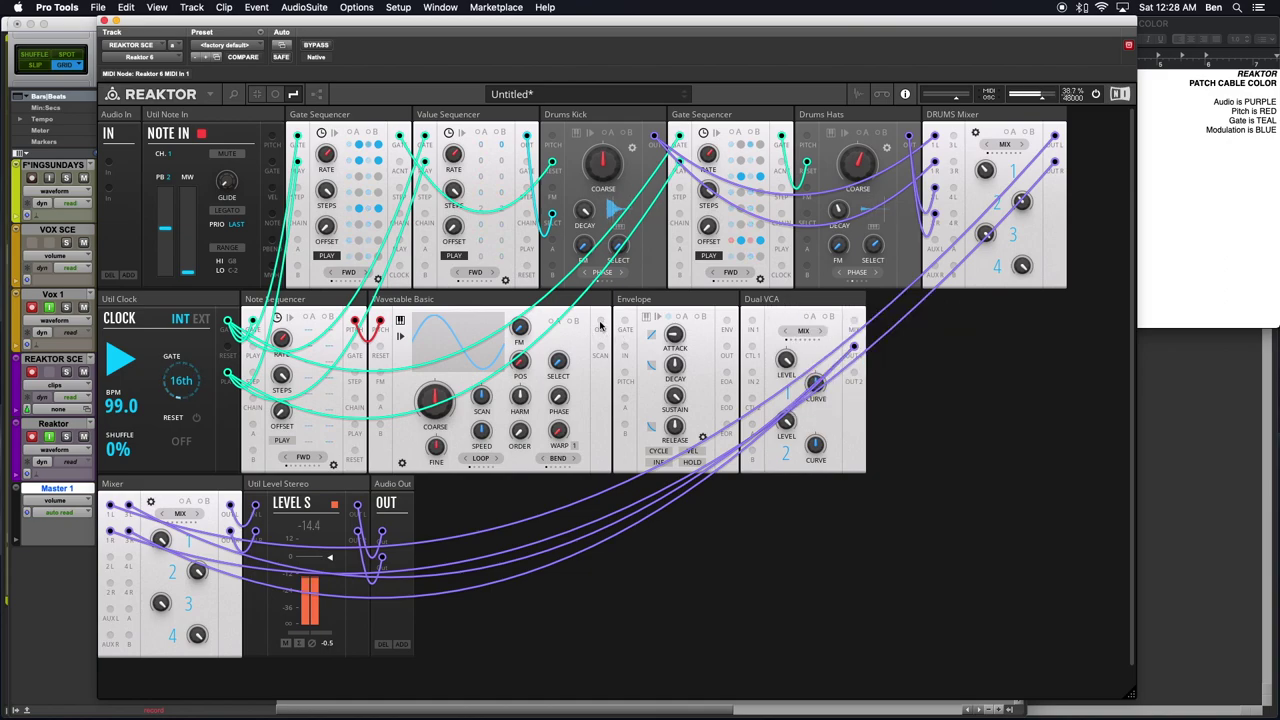
# - Connect Wavetable Basic's output to the Dual VCA's IN 2, and the Envelope output to IN 1 with a blue cable
pyautogui.moveTo(600, 325); pyautogui.dragTo(751, 375)
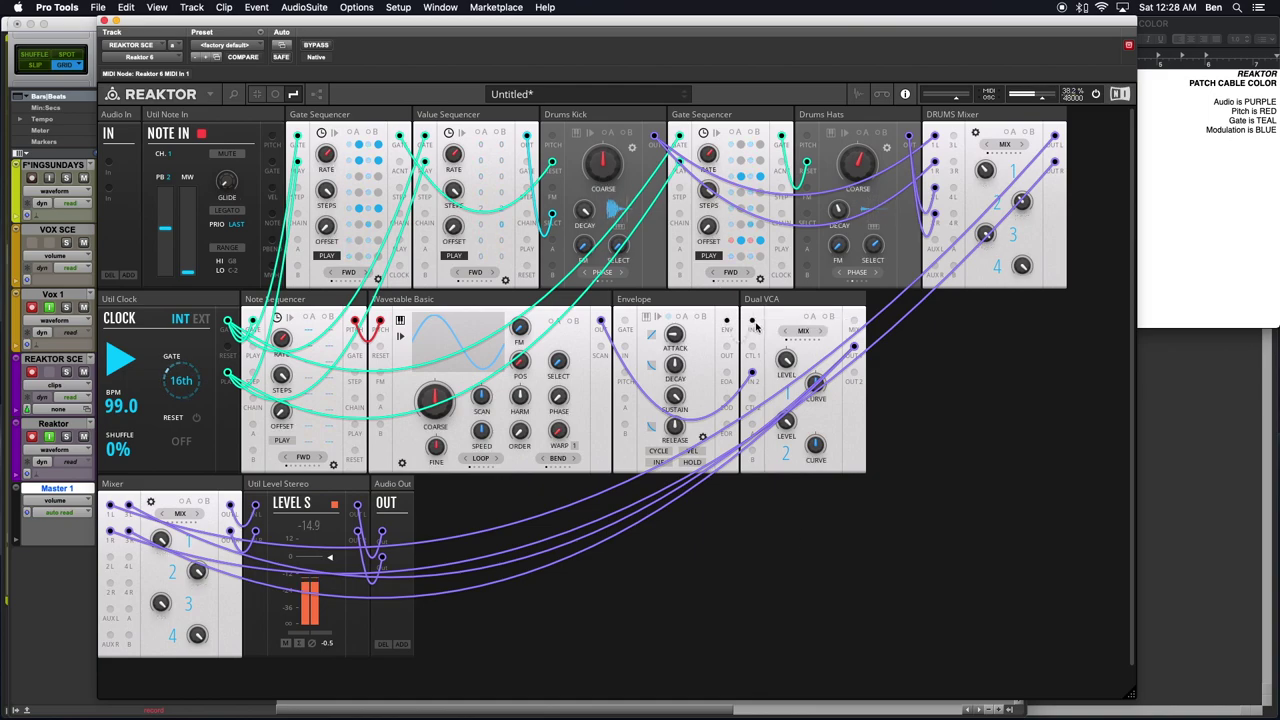
pyautogui.rightClick(750, 318)
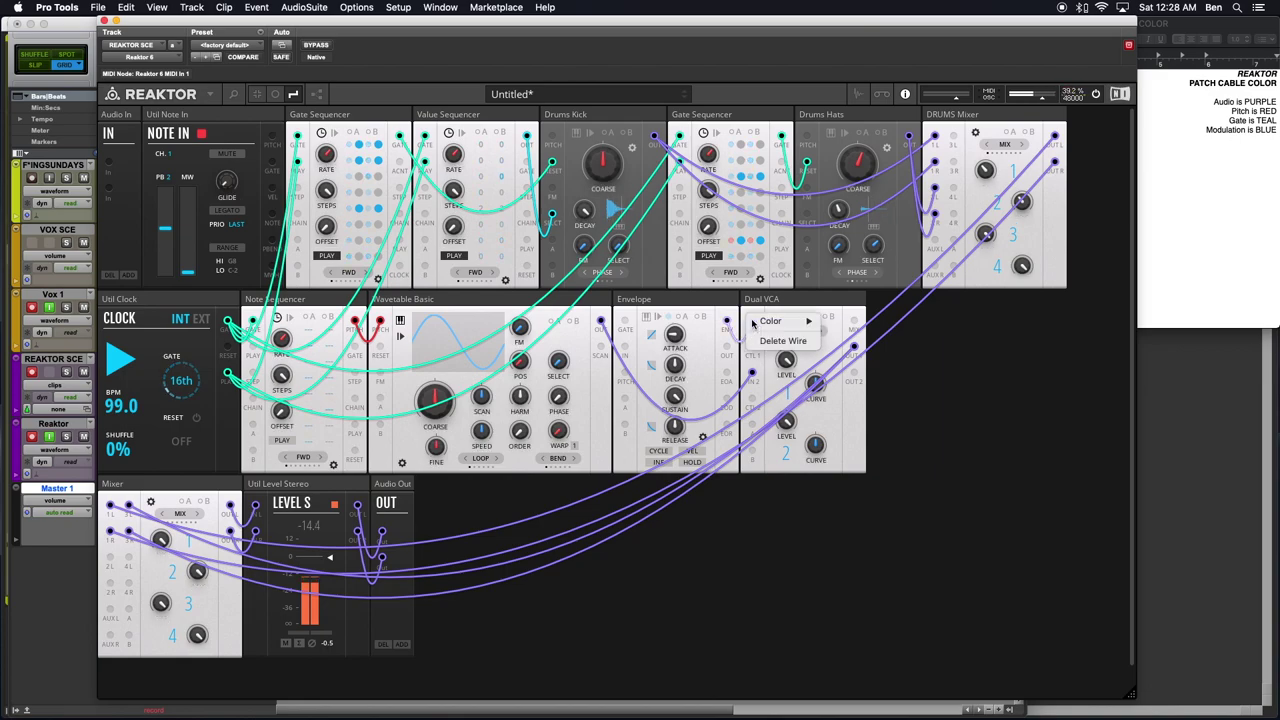
pyautogui.moveTo(768, 322)
pyautogui.click(843, 393)
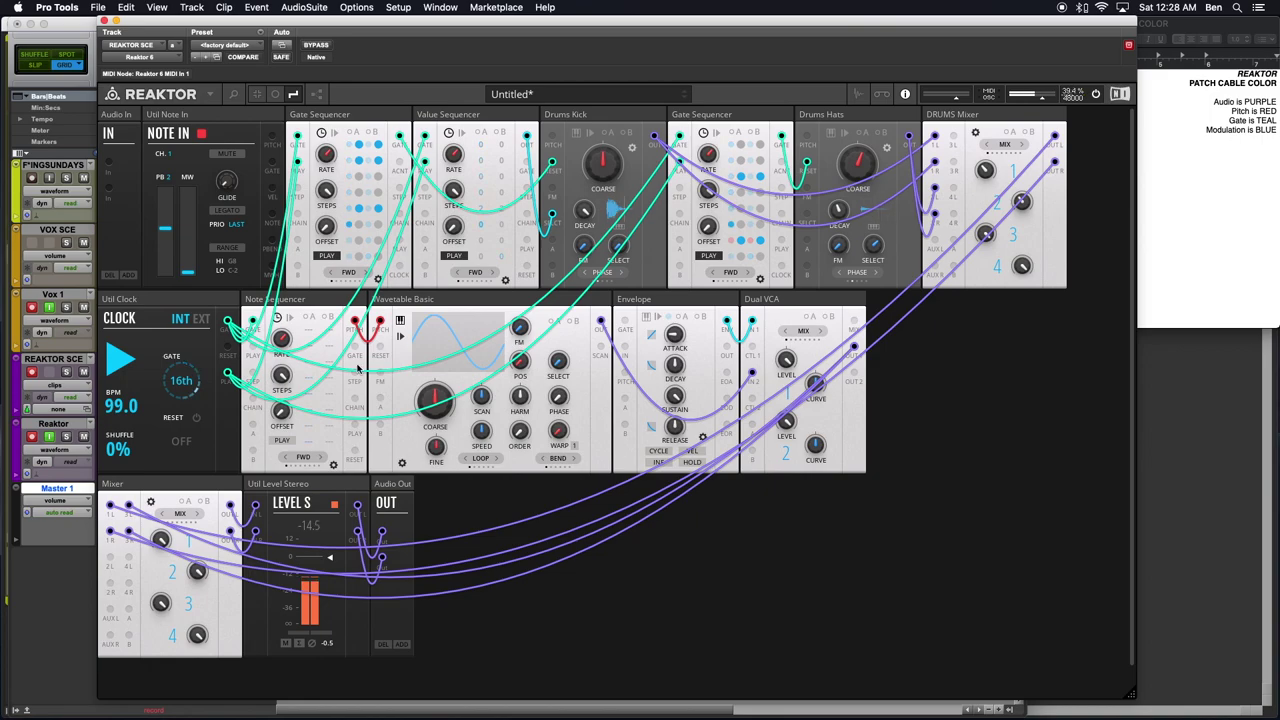
# - Connect the Note Sequencer's gate output to the Envelope's gate input with a teal cable
pyautogui.moveTo(361, 350); pyautogui.dragTo(625, 325)
pyautogui.rightClick(625, 325)
pyautogui.moveTo(668, 324)
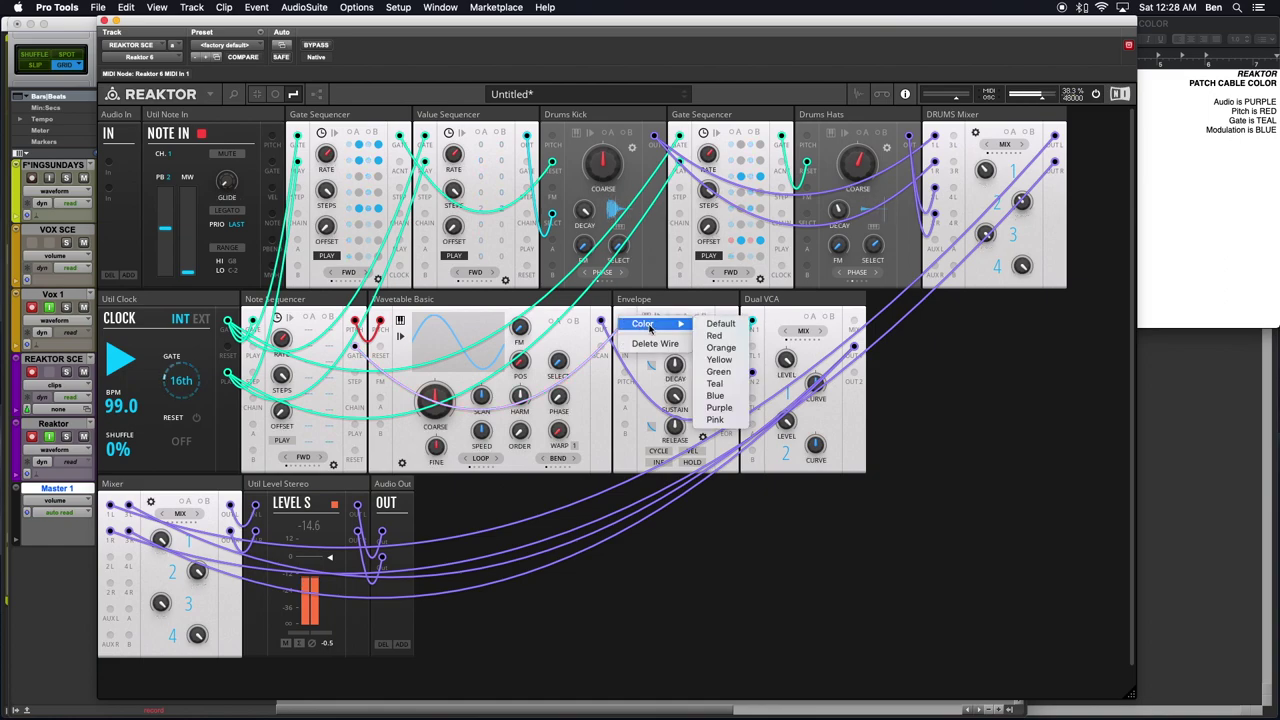
pyautogui.click(716, 384)
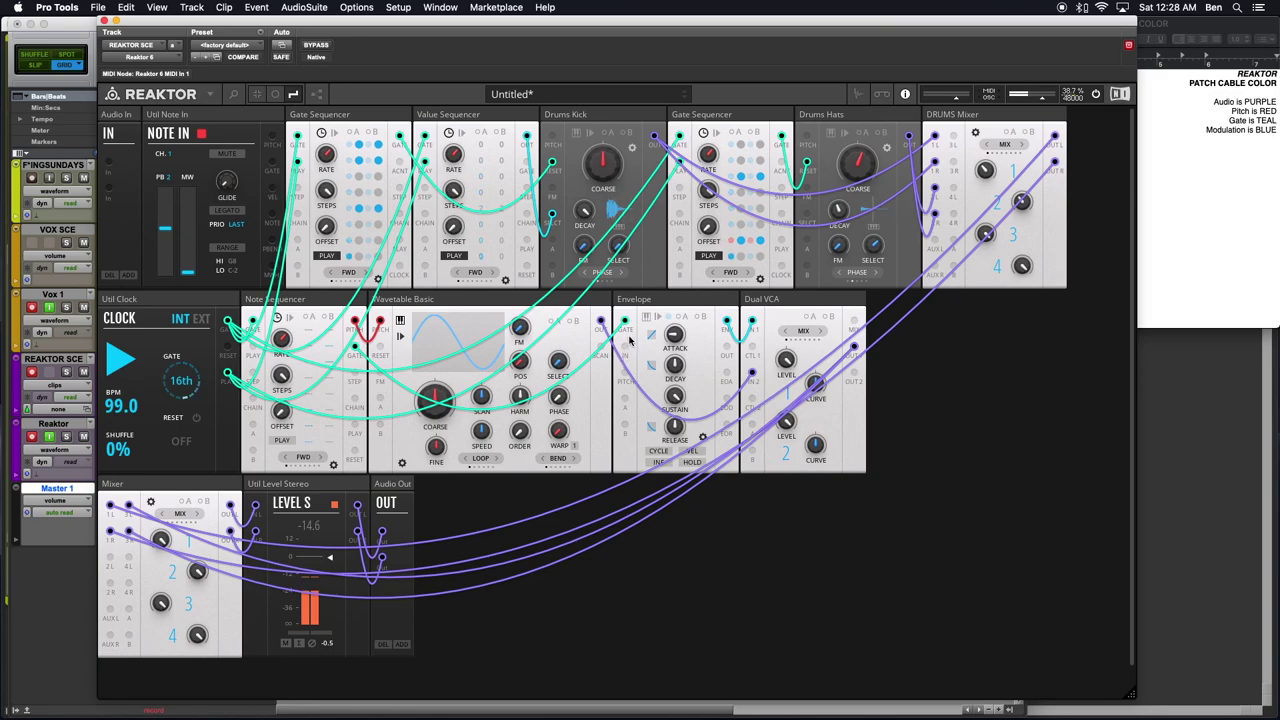
# - Connect the Clock's play output to the Note Sequencer's play input and restart the Clock
pyautogui.moveTo(697, 347)
pyautogui.moveTo(228, 376); pyautogui.dragTo(254, 349)
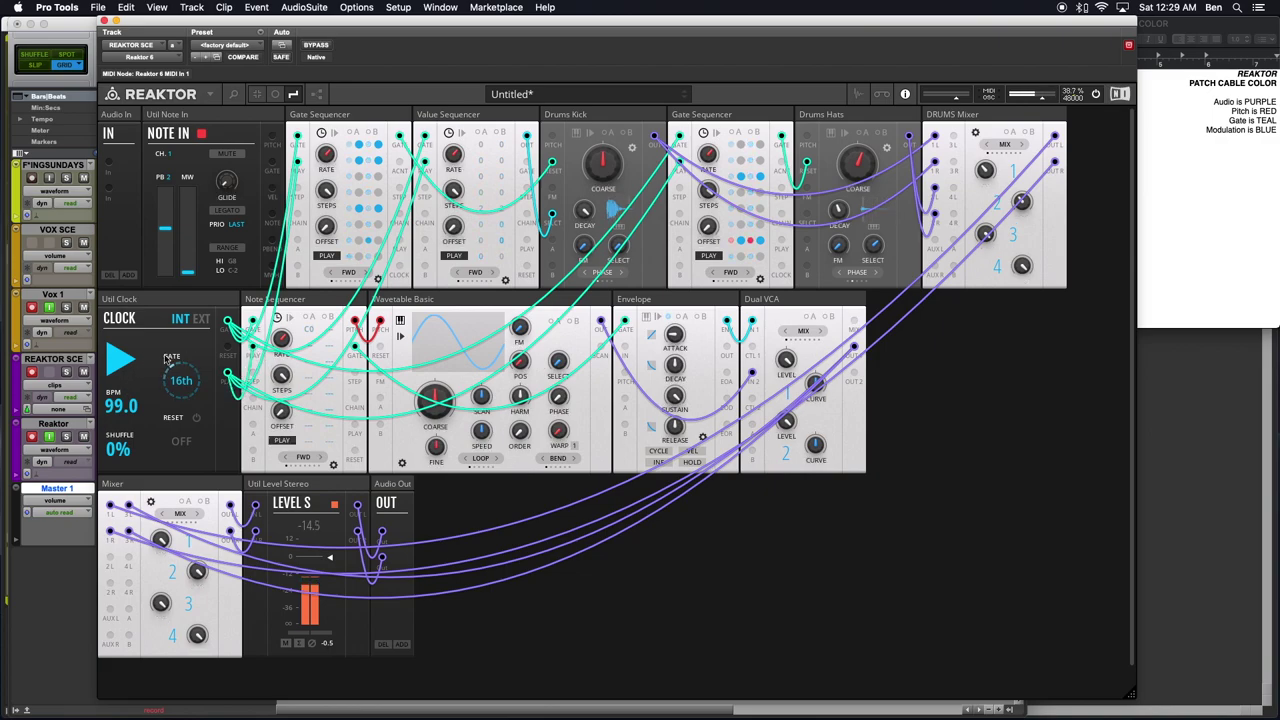
pyautogui.click(122, 361)
pyautogui.click(122, 361)
# - Select modulation A on the Dual VCA and connect Wavetable Basic's output to its IN 1 with a purple cable
pyautogui.click(810, 316)
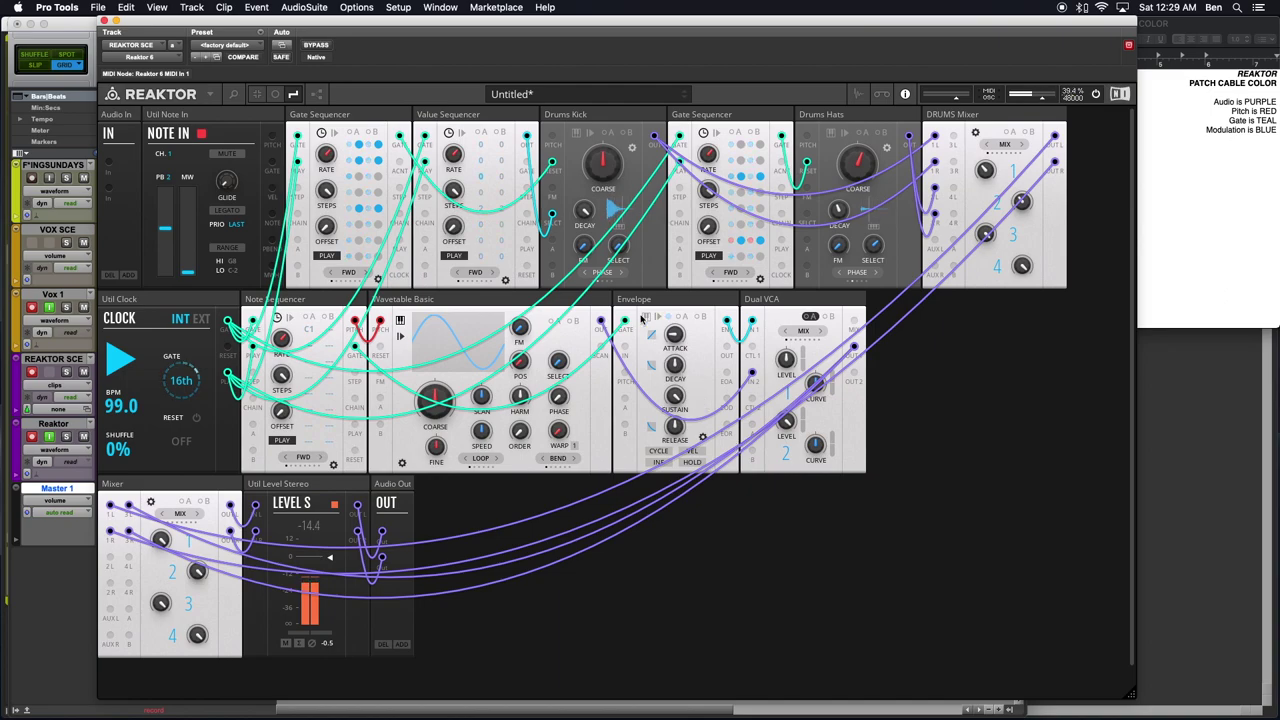
pyautogui.moveTo(600, 322); pyautogui.dragTo(752, 321)
pyautogui.moveTo(751, 322); pyautogui.dragTo(752, 321)
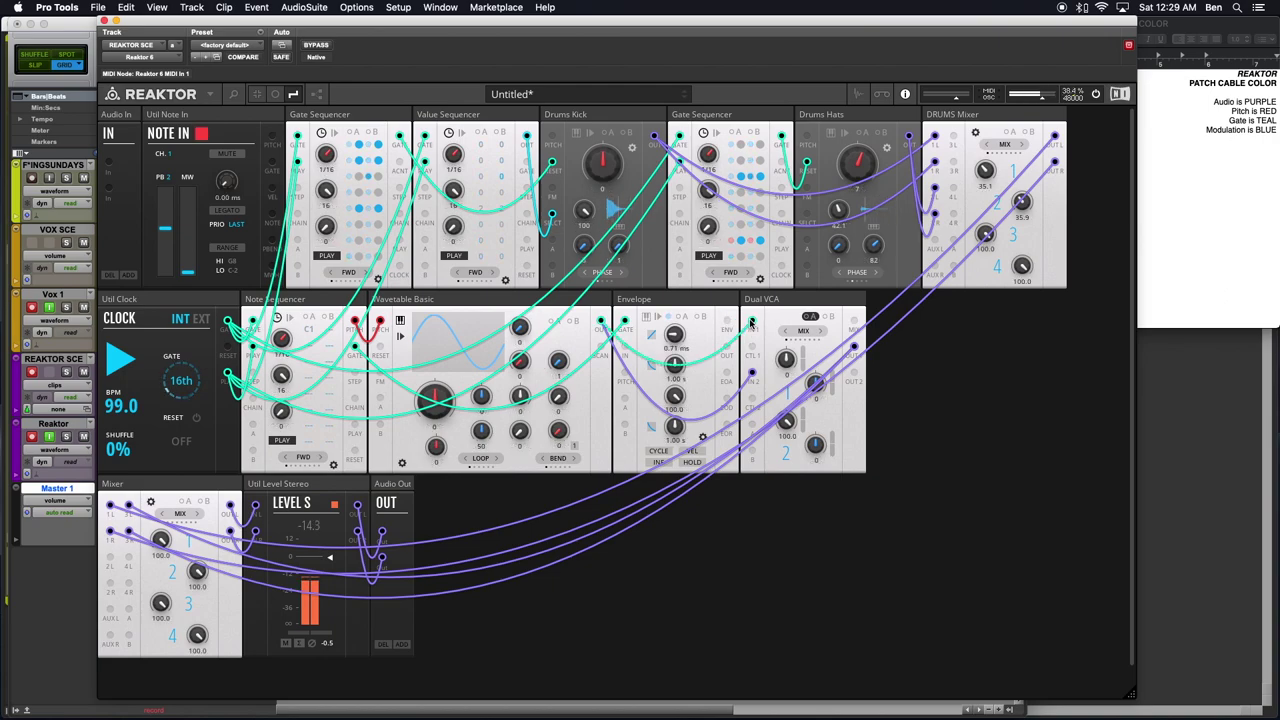
pyautogui.rightClick(752, 321)
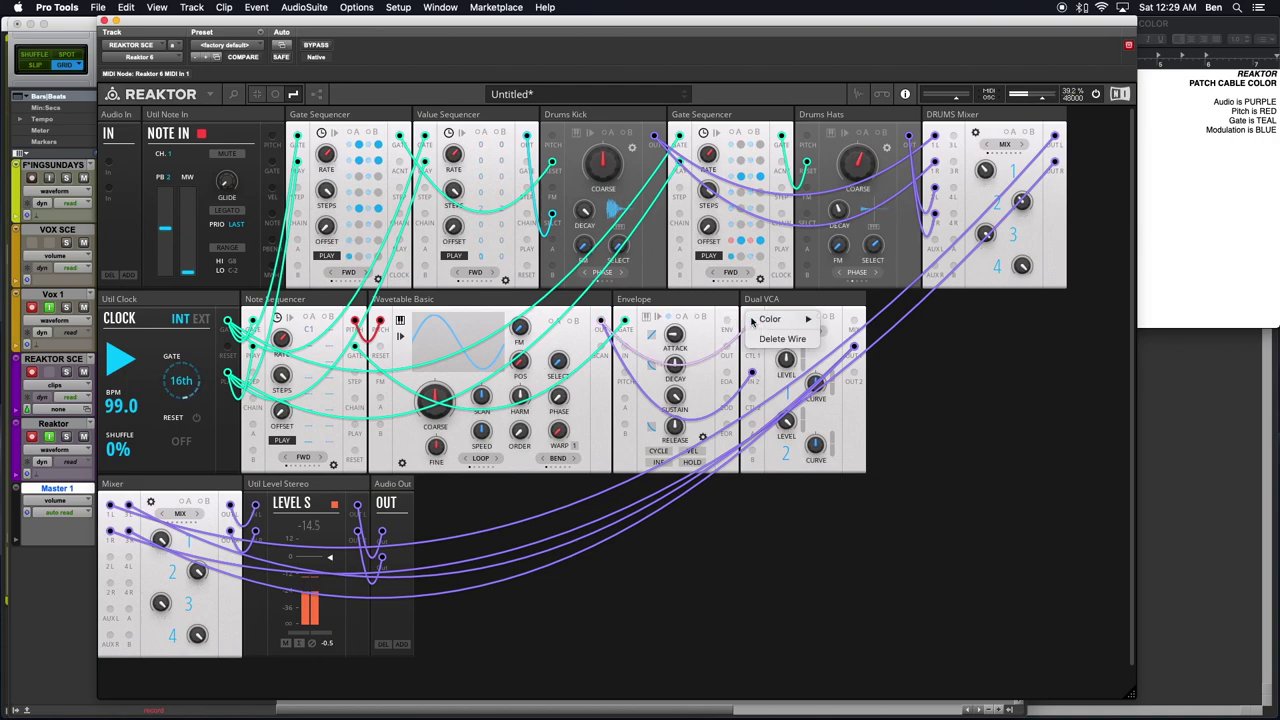
pyautogui.moveTo(790, 322)
pyautogui.click(847, 404)
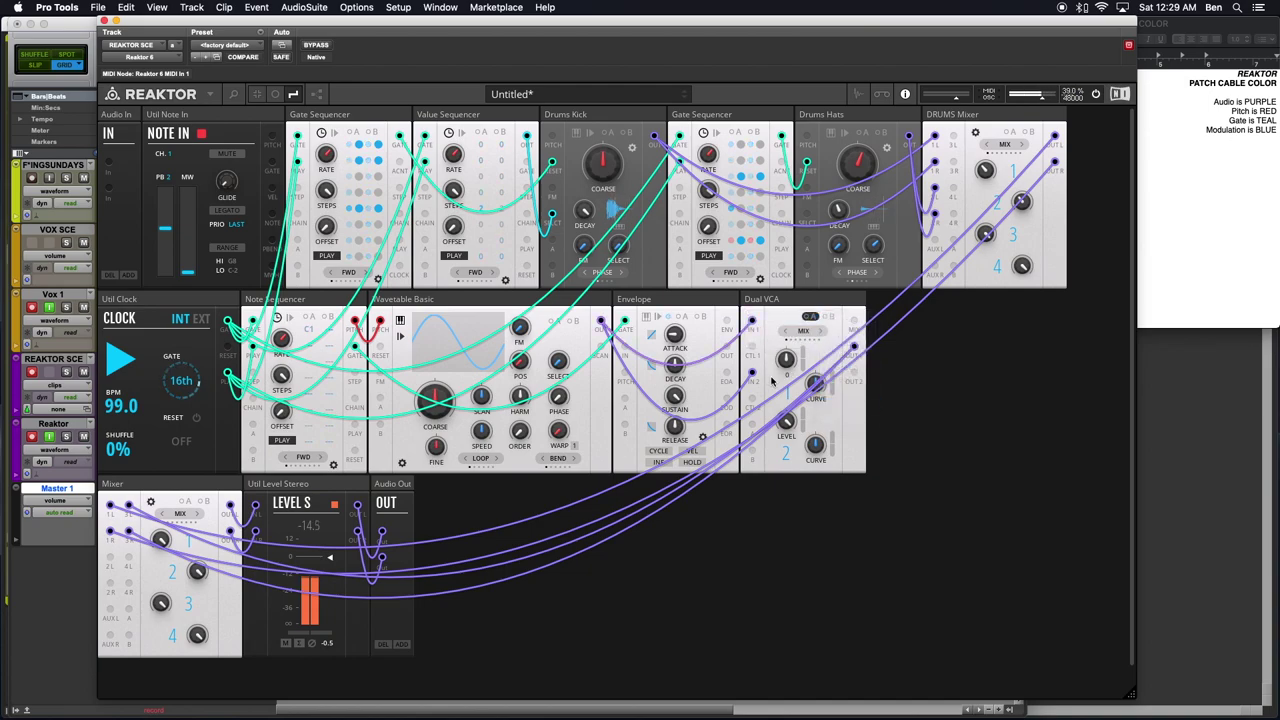
# - Remove the cable from the Dual VCA's IN 2 and connect the Envelope output to its modulation A input with a blue cable
pyautogui.moveTo(755, 374); pyautogui.dragTo(755, 375)
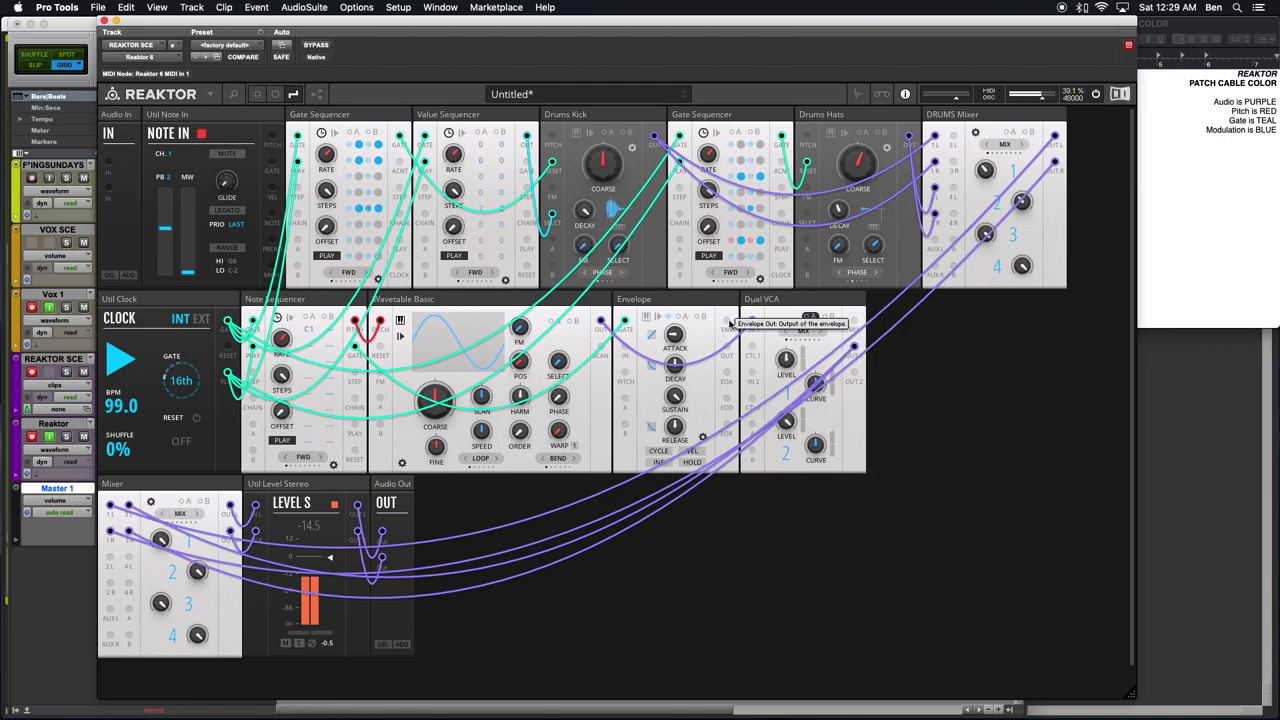
pyautogui.moveTo(727, 321); pyautogui.dragTo(750, 428)
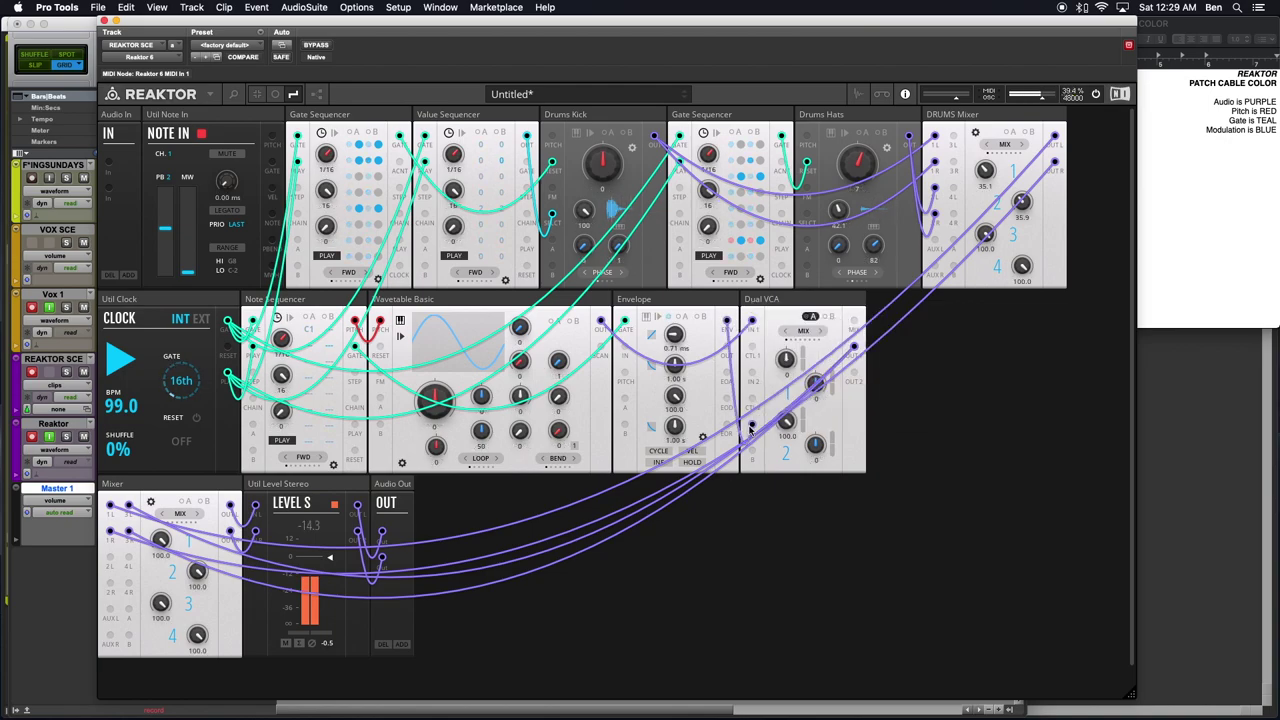
pyautogui.rightClick(752, 428)
pyautogui.moveTo(775, 427)
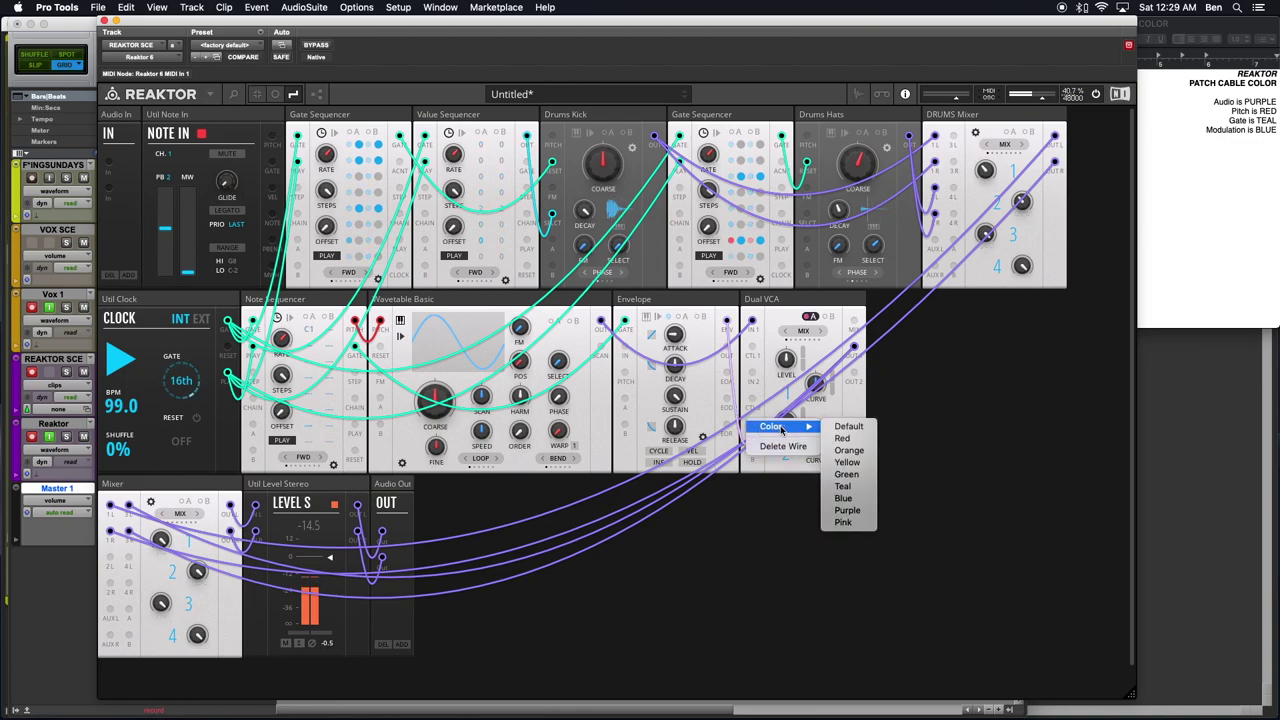
pyautogui.click(845, 486)
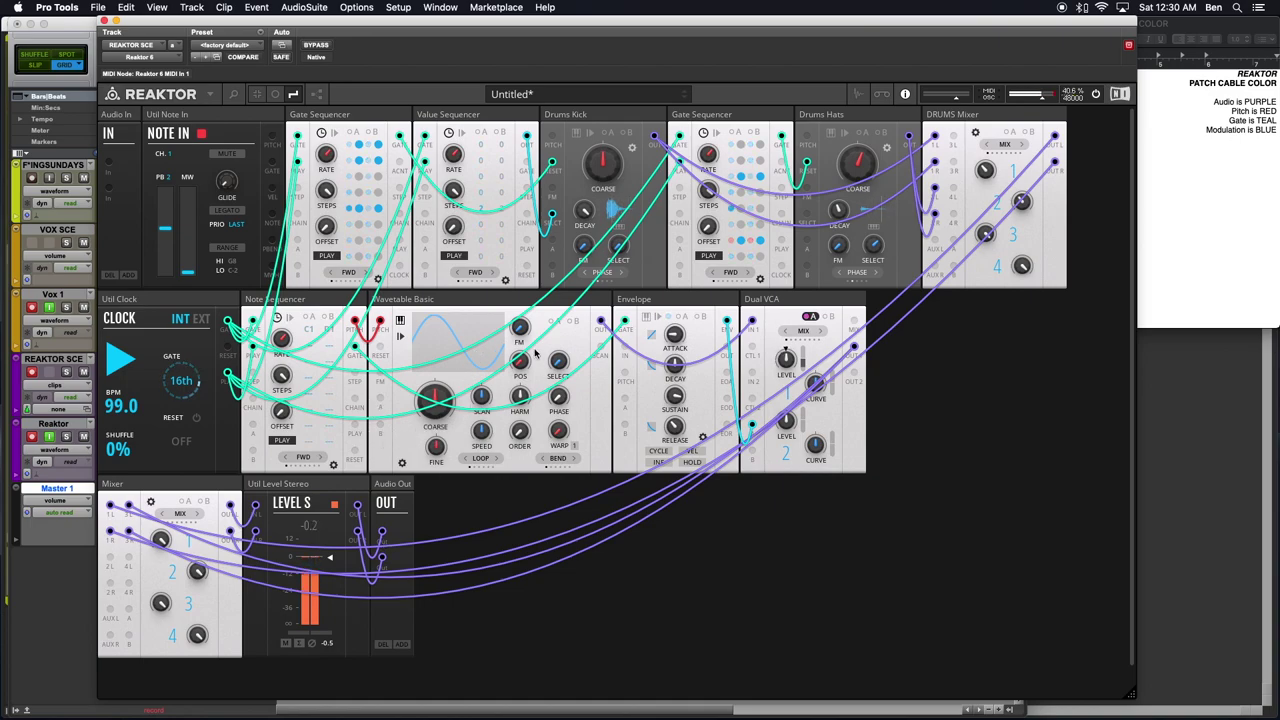
# - Adjust Wavetable Basic's scan and warp amounts to shape the synth voice
pyautogui.moveTo(489, 404)
pyautogui.mouseDown()
pyautogui.moveTo(483, 385)
pyautogui.moveTo(487, 410)
pyautogui.moveTo(487, 396)
pyautogui.mouseUp()
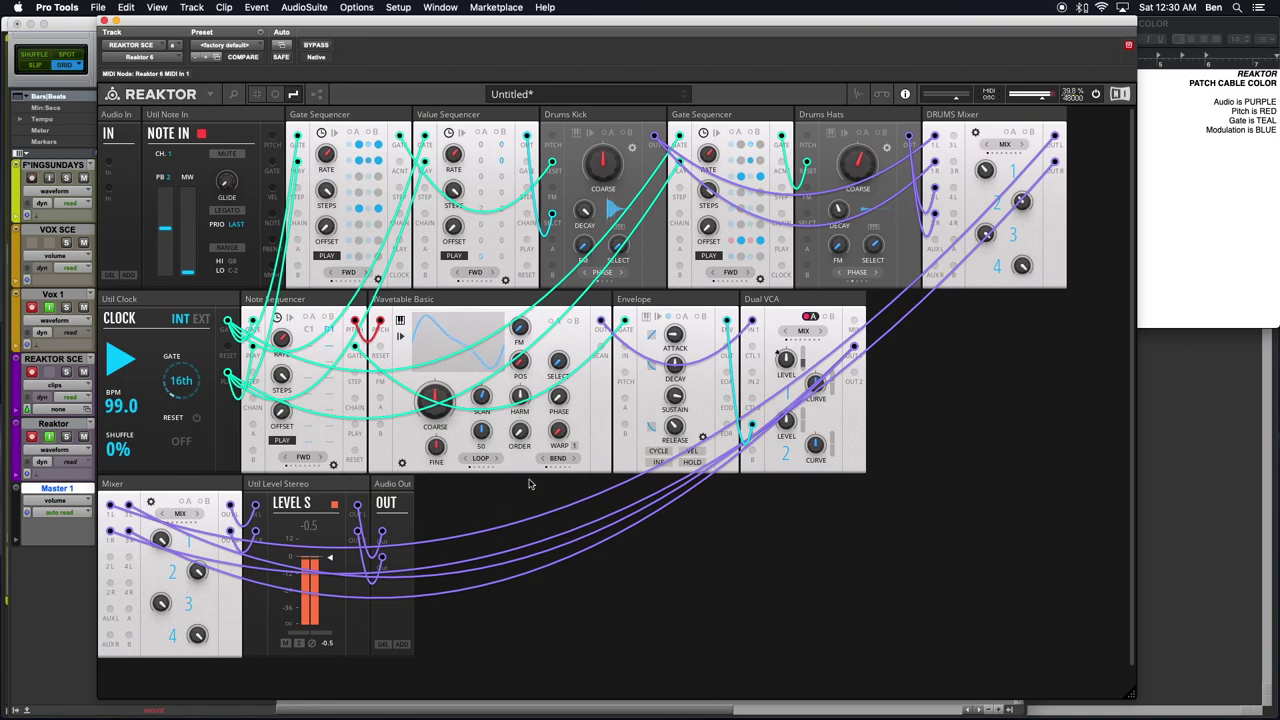
pyautogui.moveTo(564, 430)
pyautogui.mouseDown()
pyautogui.moveTo(557, 400)
pyautogui.moveTo(556, 416)
pyautogui.mouseUp()
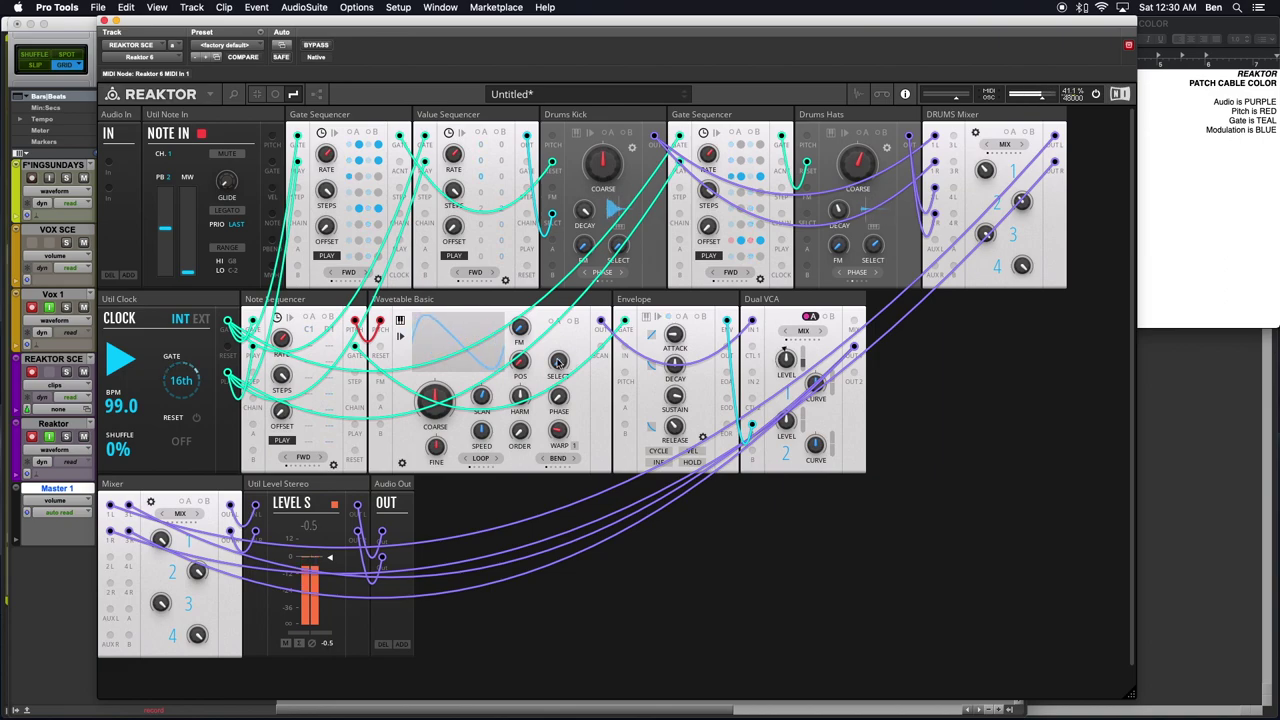
pyautogui.scroll(-1, 557, 330)
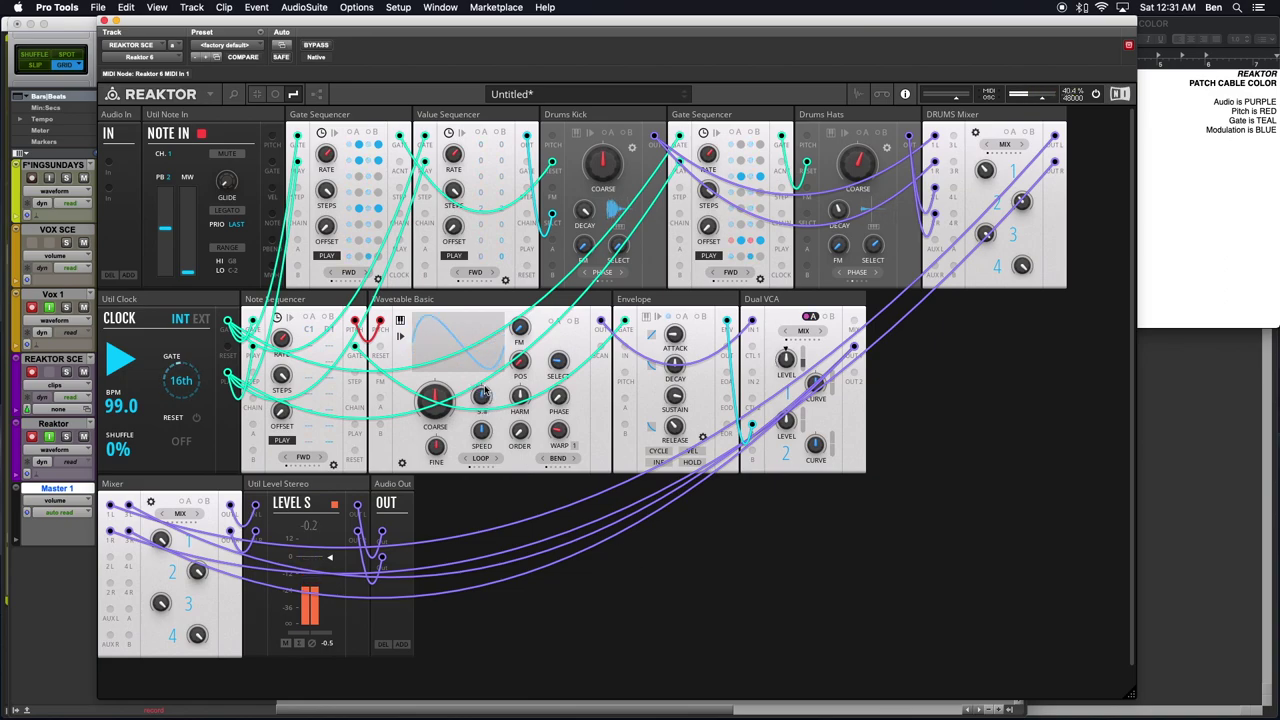
pyautogui.moveTo(487, 383); pyautogui.dragTo(487, 395)
# - Add the Toy Box Free Pack Mini Oscillator block and place it between the Envelope and the Dual VCA
pyautogui.doubleClick(716, 578)
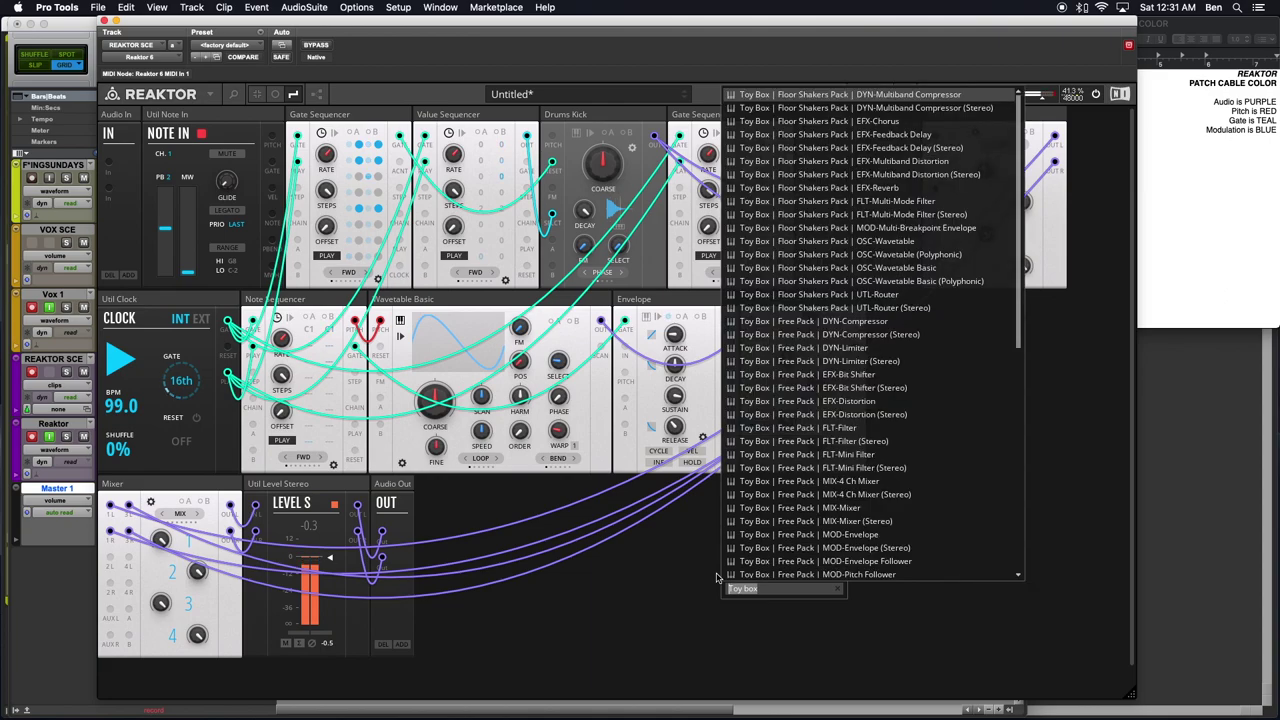
pyautogui.write('Toy Box')
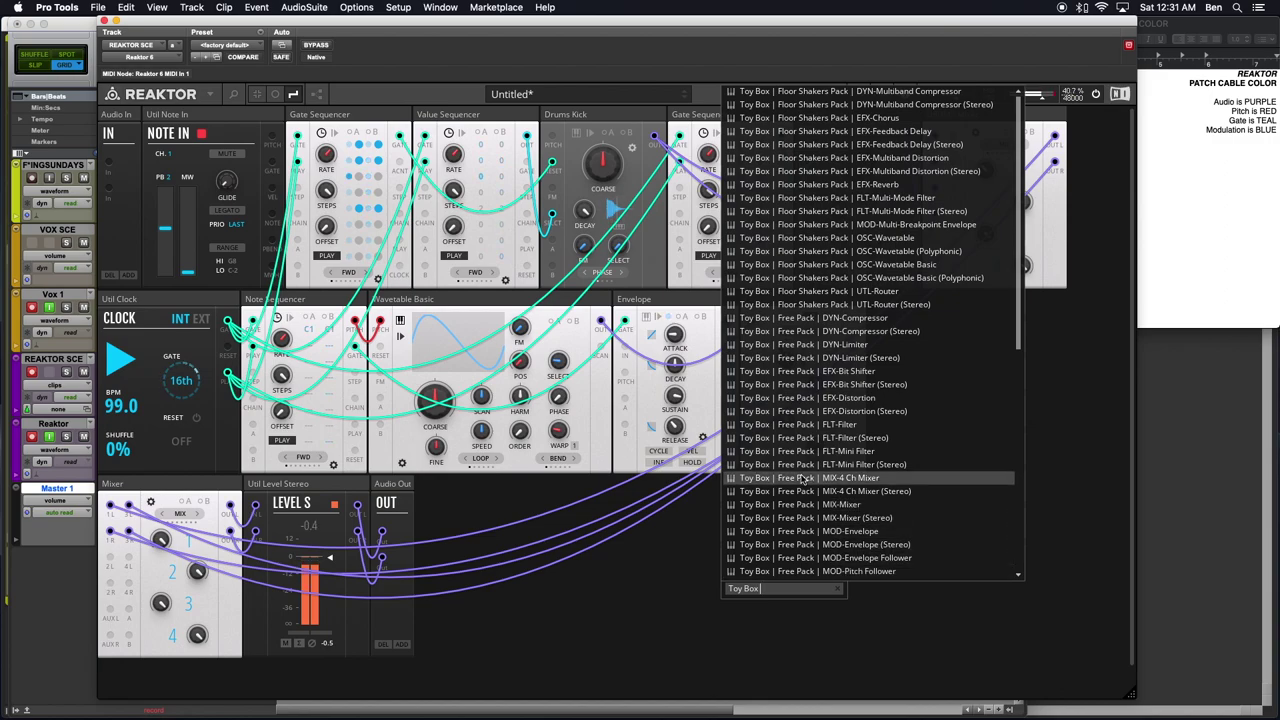
pyautogui.write(' OSC')
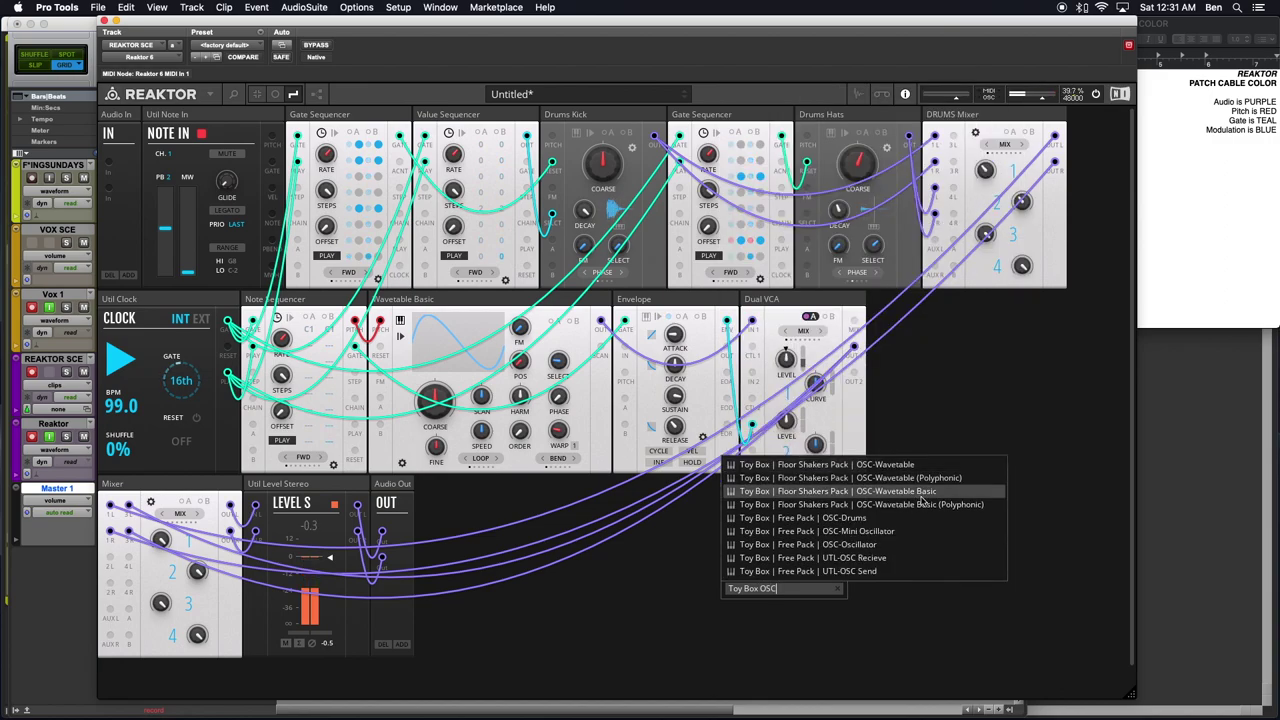
pyautogui.click(864, 537)
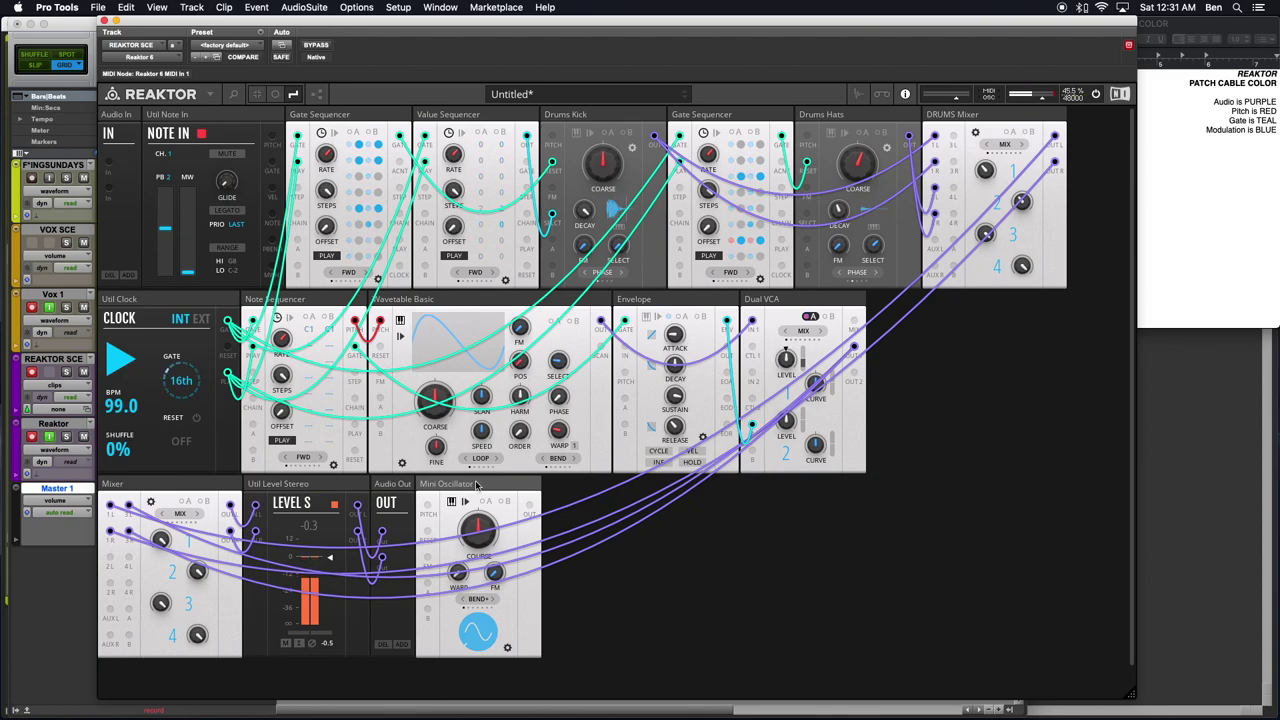
pyautogui.moveTo(470, 487); pyautogui.dragTo(734, 314)
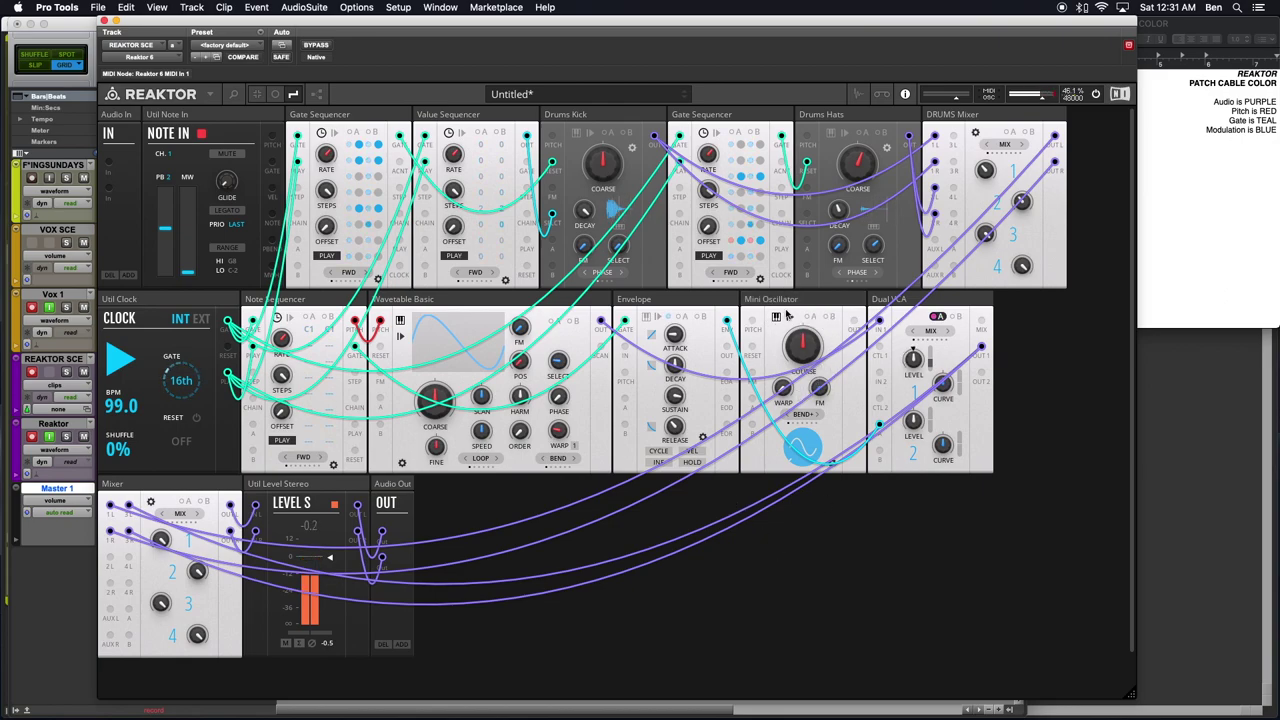
# - Add a second Toy Box Note Sequencer and place it, followed by the Mini Oscillator, ahead of the Mixer
pyautogui.doubleClick(754, 568)
pyautogui.write('Not')
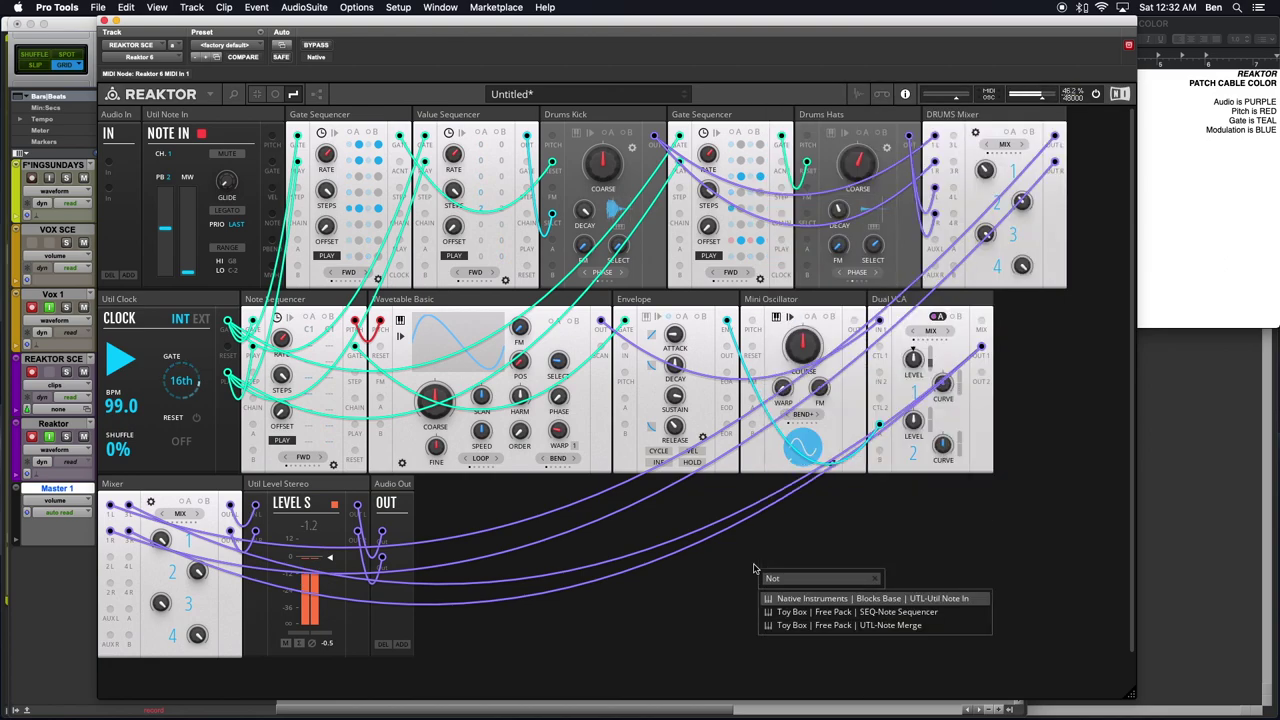
pyautogui.write('e')
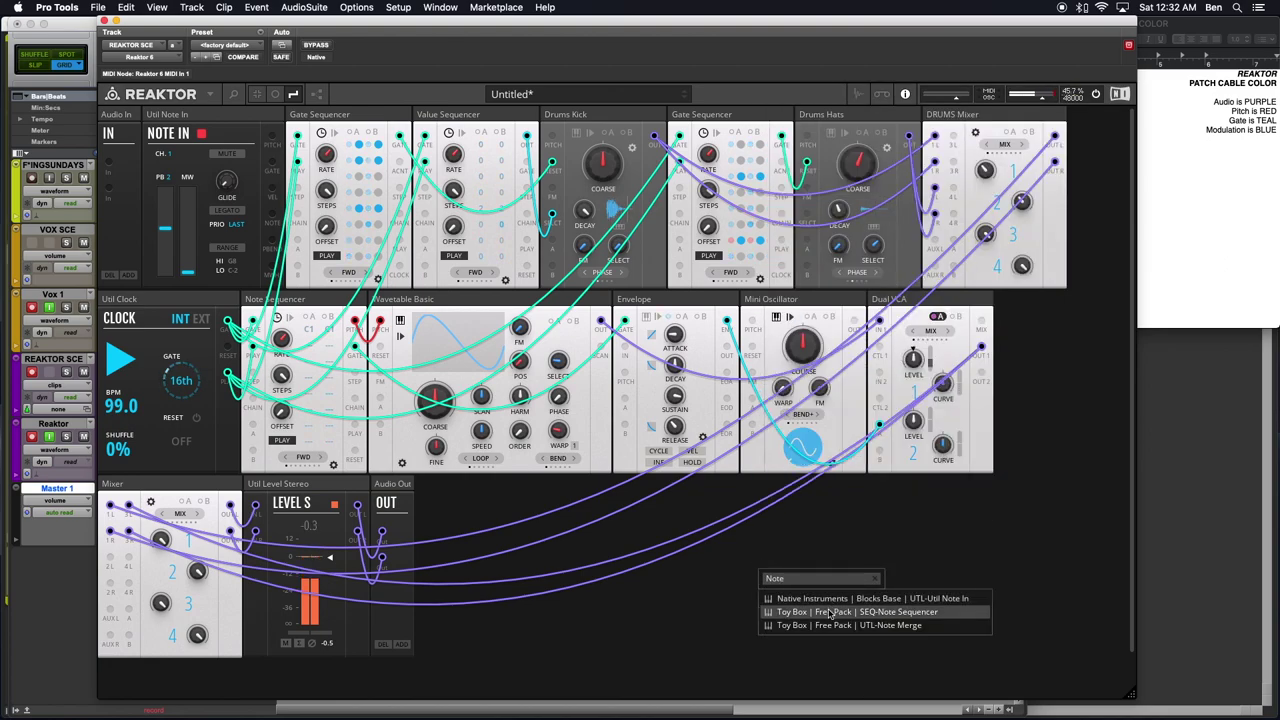
pyautogui.press('Return')
pyautogui.moveTo(500, 487); pyautogui.dragTo(146, 484)
pyautogui.moveTo(813, 302); pyautogui.dragTo(150, 484)
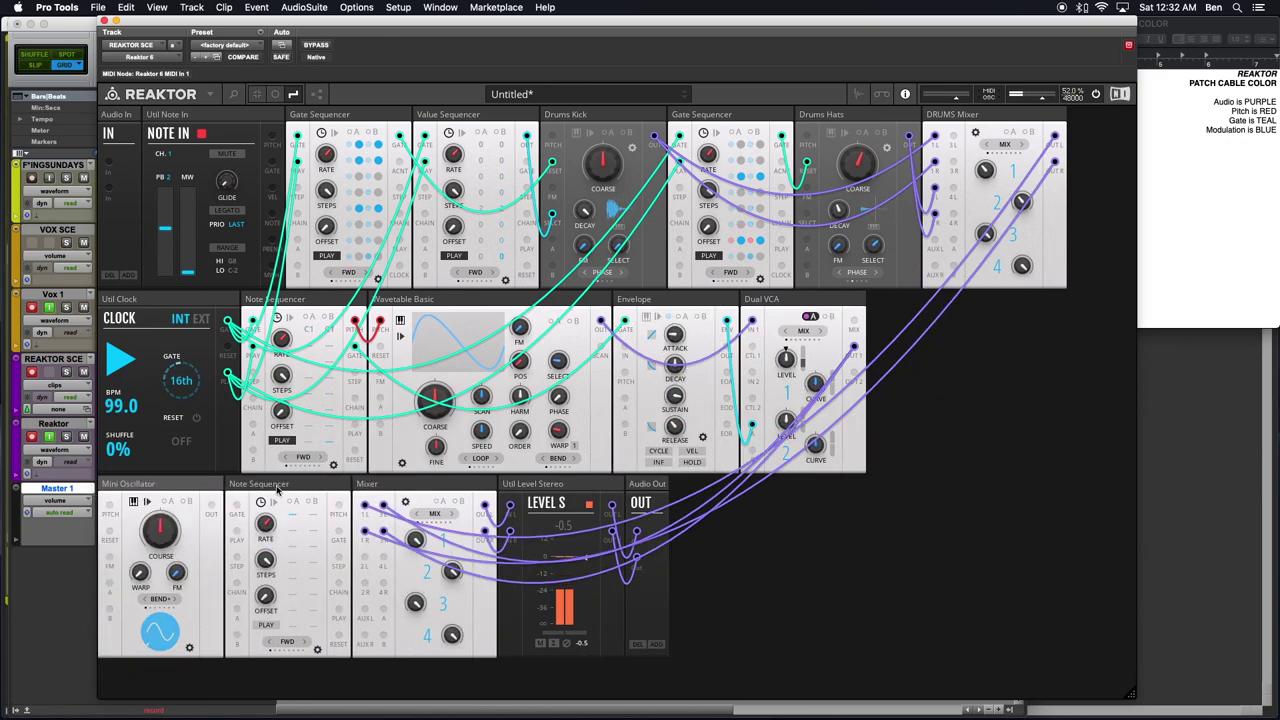
pyautogui.moveTo(183, 490); pyautogui.dragTo(352, 493)
pyautogui.moveTo(276, 488); pyautogui.dragTo(140, 497)
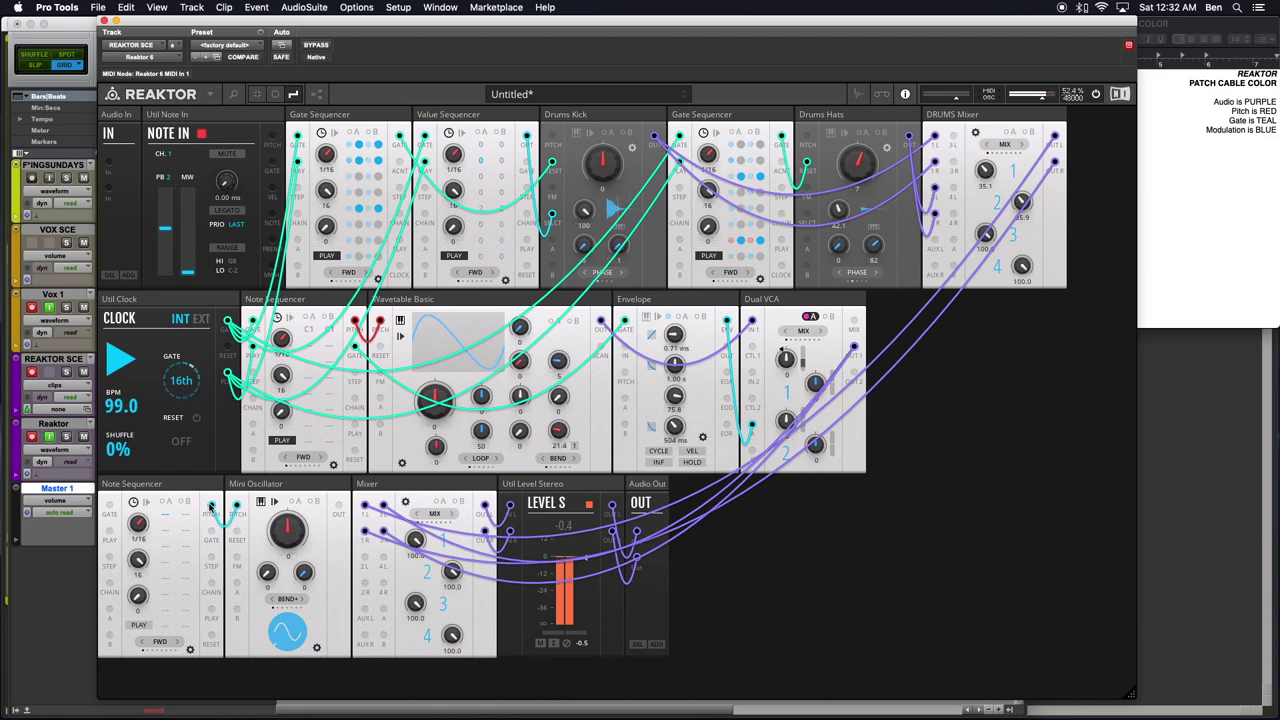
# - Connect the new Note Sequencer's pitch output to the Mini Oscillator's pitch input with a red cable
pyautogui.rightClick(206, 502)
pyautogui.moveTo(258, 505)
pyautogui.click(300, 517)
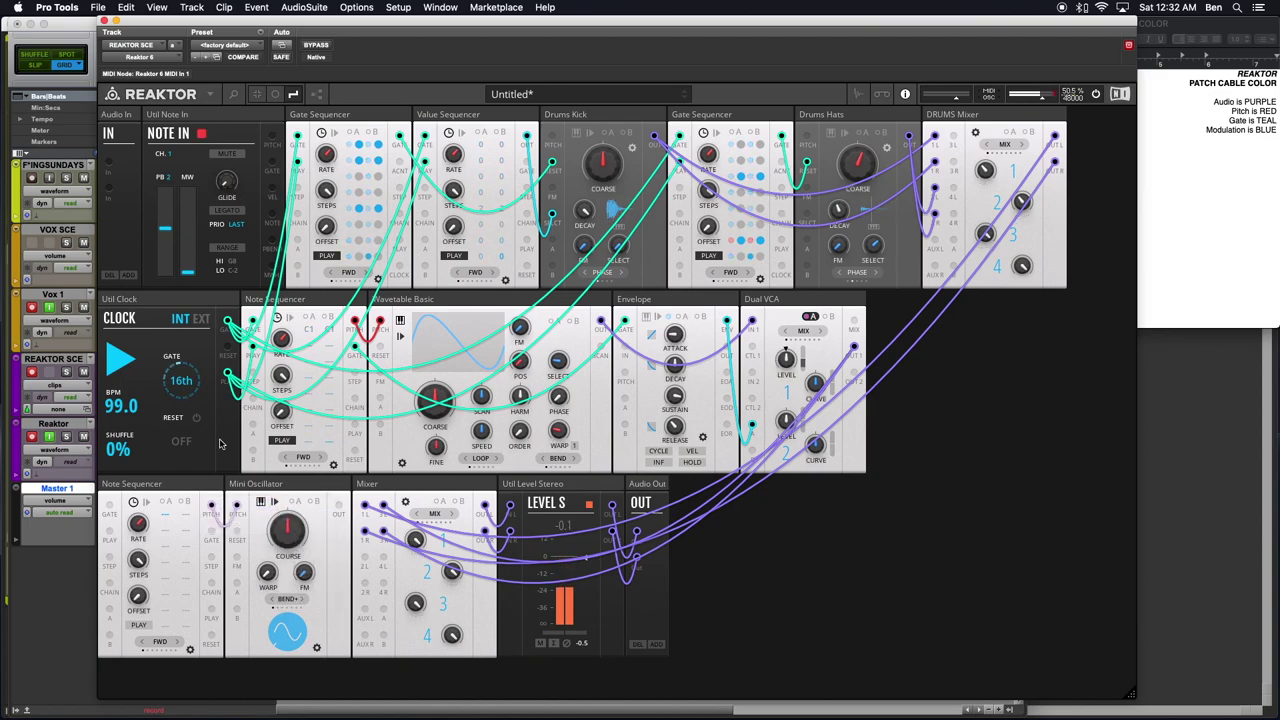
# - Connect the Clock's gate and play outputs to the new Note Sequencer's gate and play inputs with teal cables
pyautogui.moveTo(229, 320); pyautogui.dragTo(109, 510)
pyautogui.rightClick(110, 510)
pyautogui.moveTo(135, 508)
pyautogui.click(210, 576)
pyautogui.moveTo(229, 375); pyautogui.dragTo(111, 531)
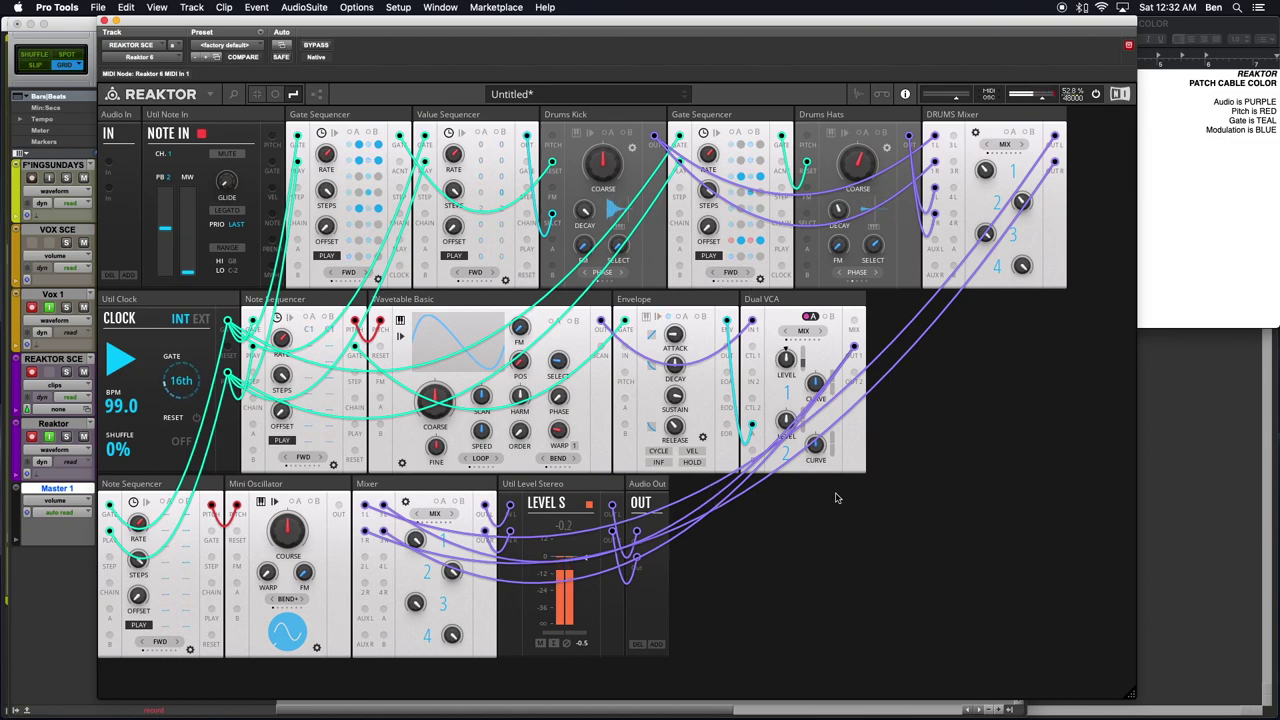
# - Add a second Toy Box Dual VCA block and place it between the Mini Oscillator and the Mixer
pyautogui.doubleClick(880, 632)
pyautogui.write('Toy Box')
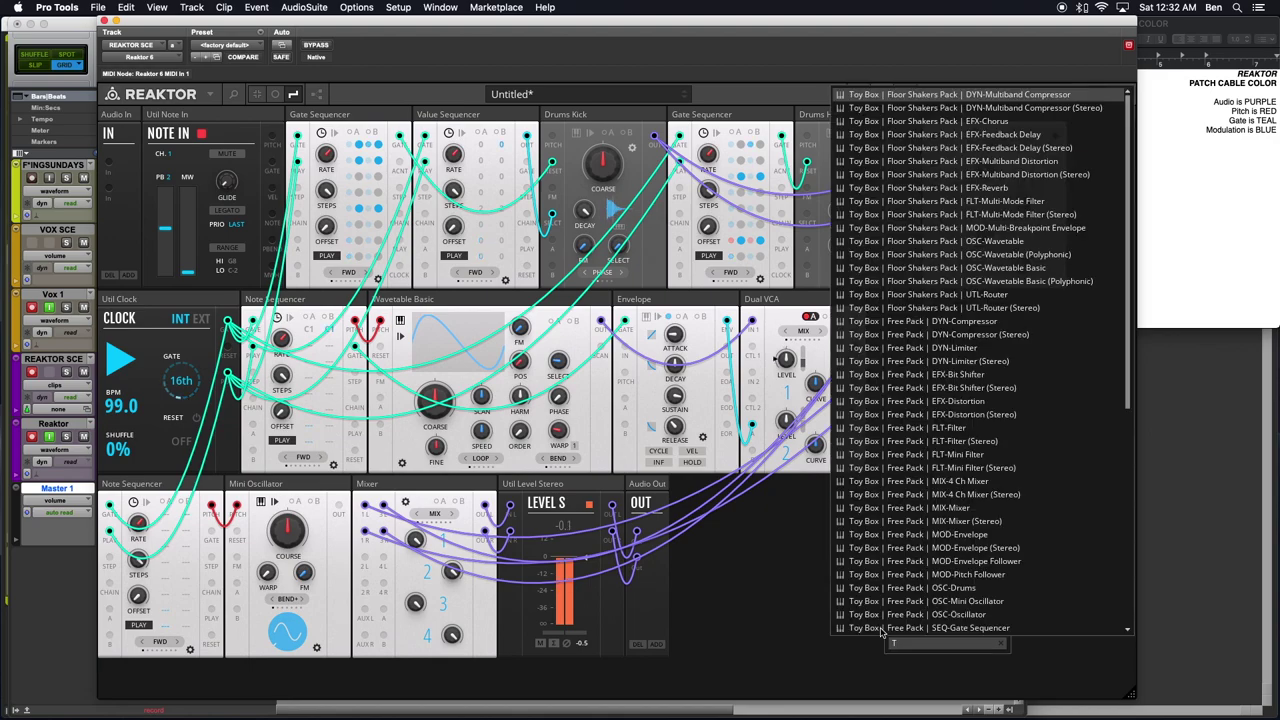
pyautogui.write(' VCA')
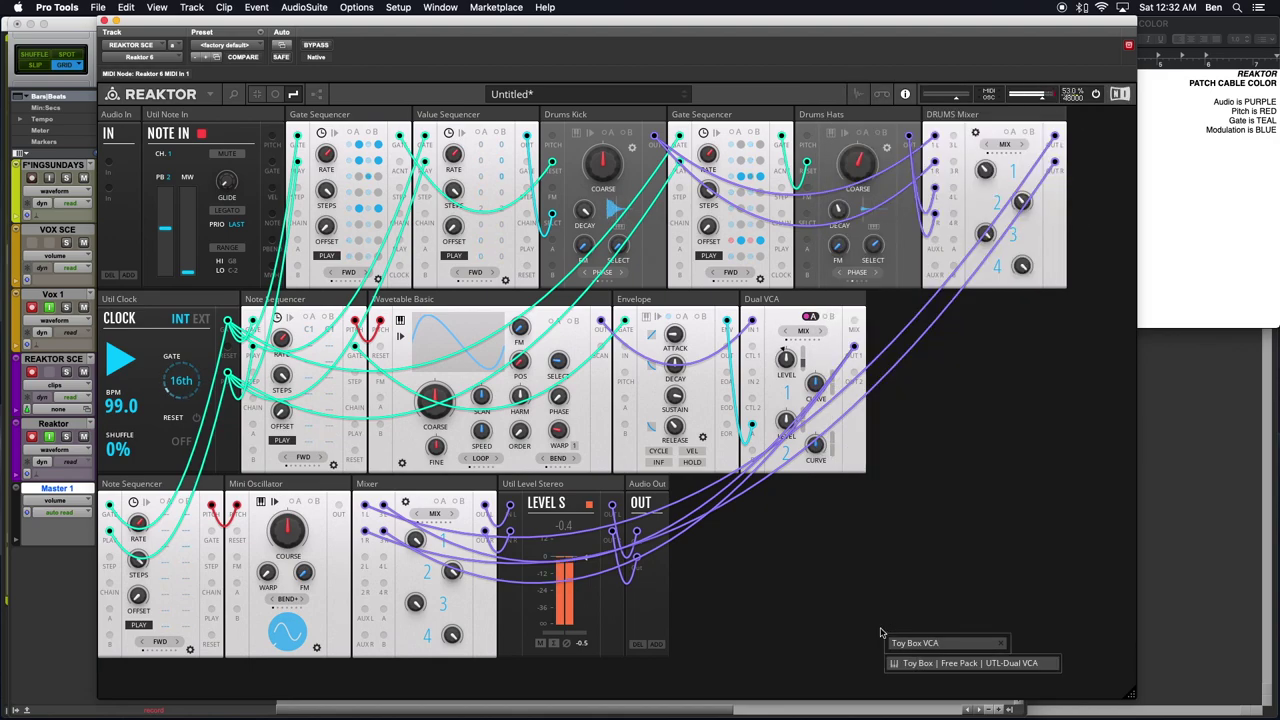
pyautogui.press('Return')
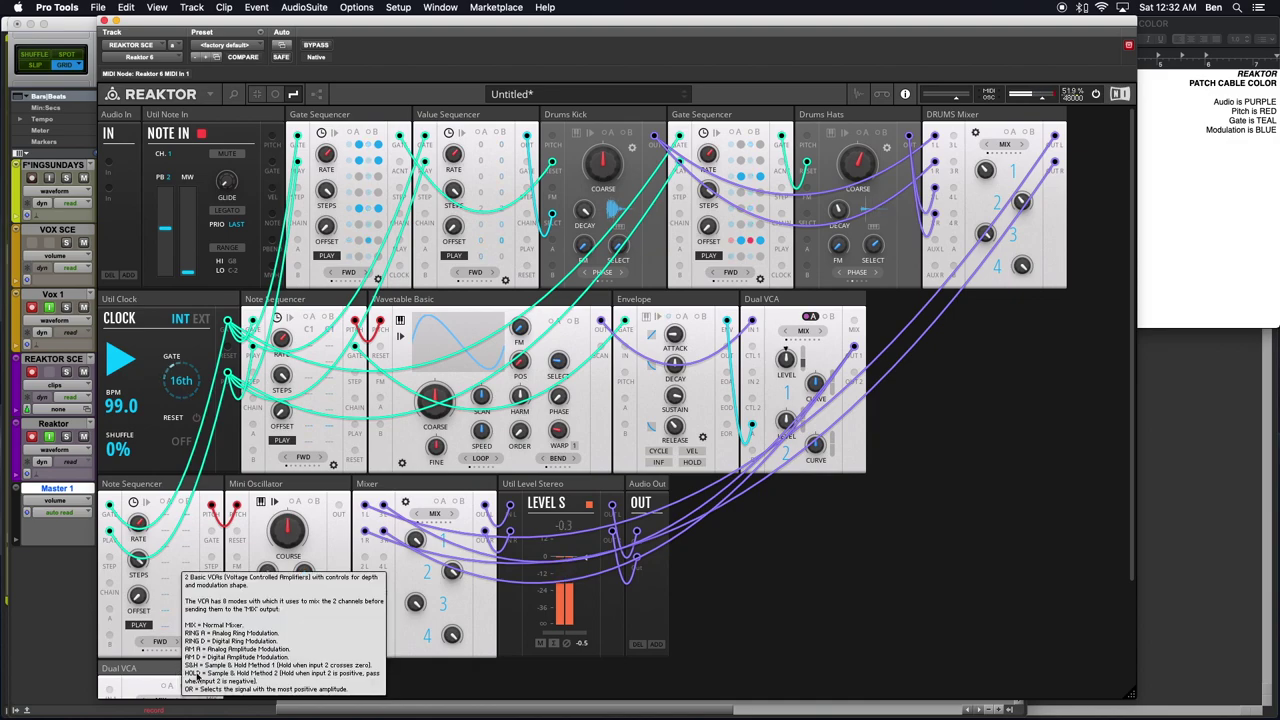
pyautogui.moveTo(179, 677); pyautogui.dragTo(433, 492)
# - Add a second Toy Box Free Pack Envelope block and place it between the Mini Oscillator and the new Dual VCA
pyautogui.doubleClick(1034, 498)
pyautogui.write('TPY B')
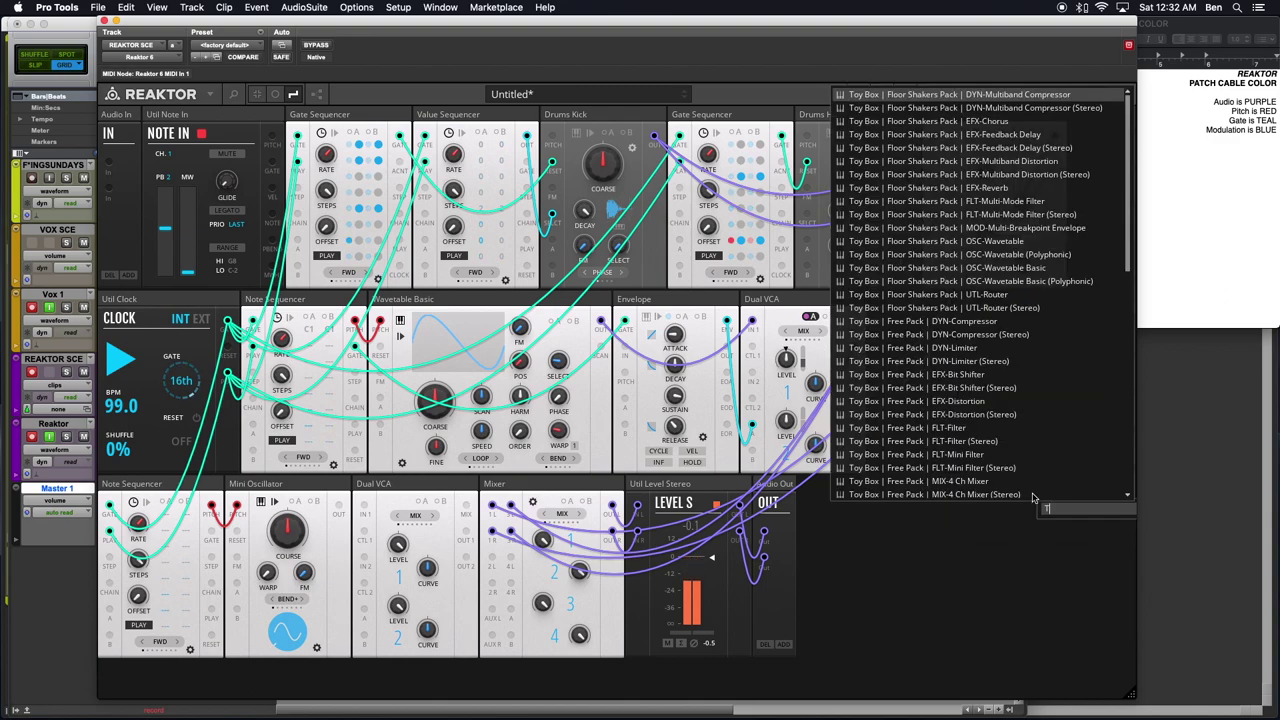
pyautogui.write('OX ENV')
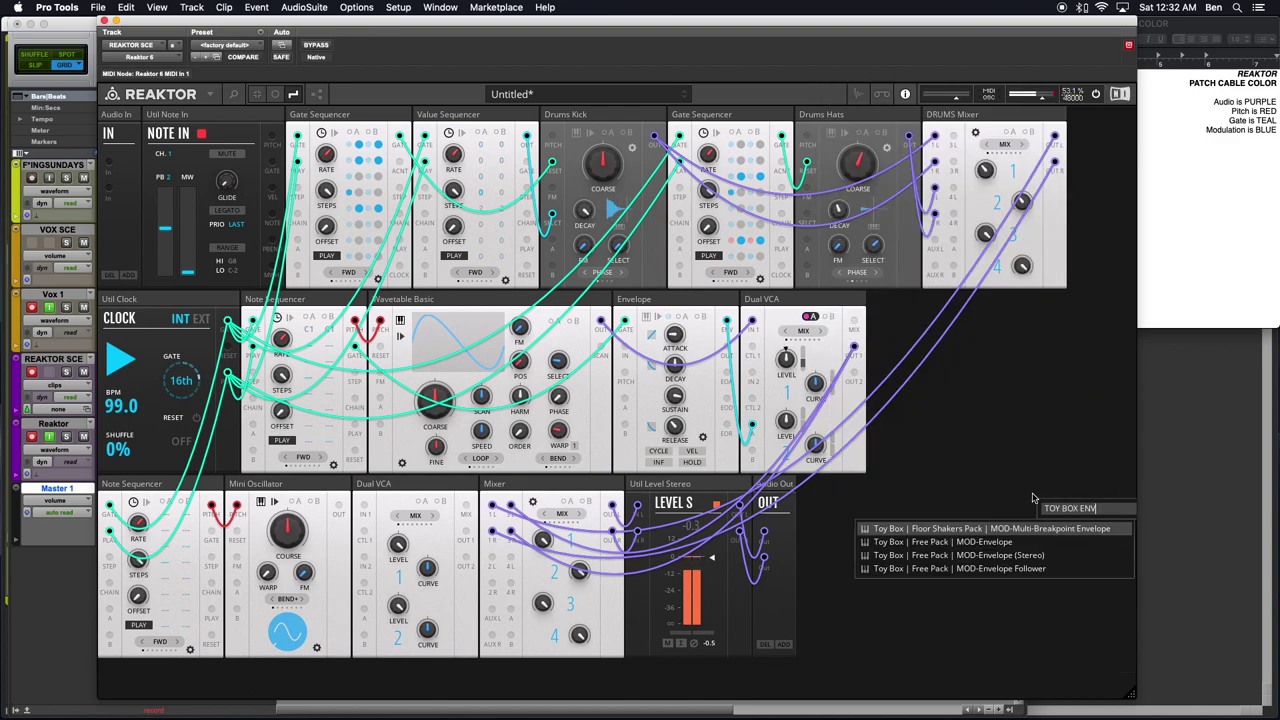
pyautogui.click(1010, 544)
pyautogui.moveTo(861, 487); pyautogui.dragTo(364, 508)
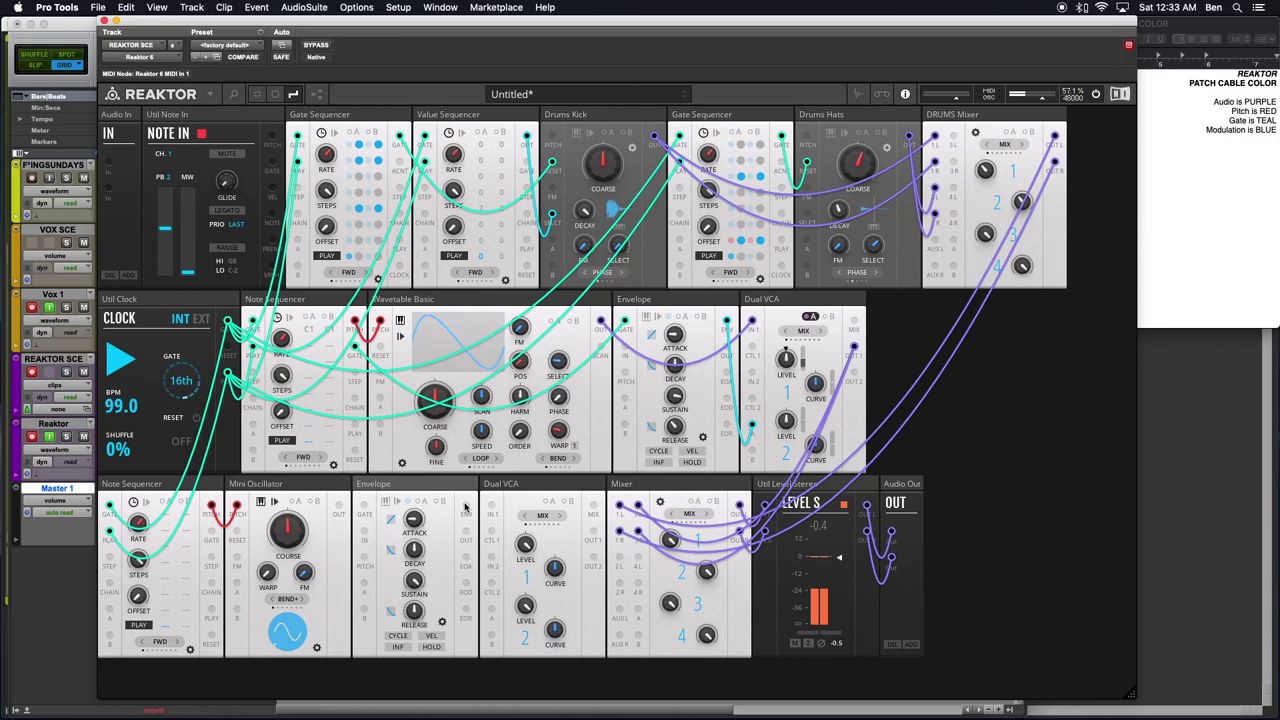
# - Connect the new Envelope's output to its neighbouring Dual VCA's modulation A input with a teal cable and select modulation A on that VCA
pyautogui.moveTo(491, 611); pyautogui.dragTo(490, 598)
pyautogui.rightClick(488, 601)
pyautogui.moveTo(511, 607)
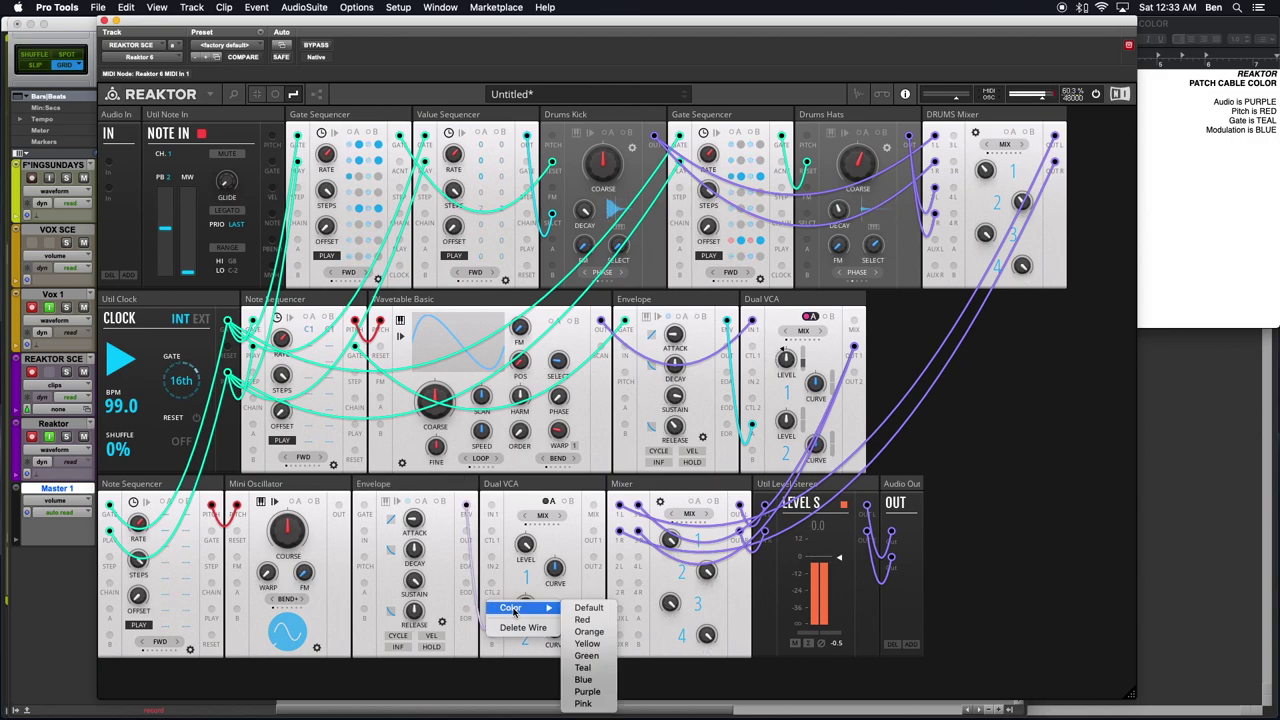
pyautogui.click(582, 667)
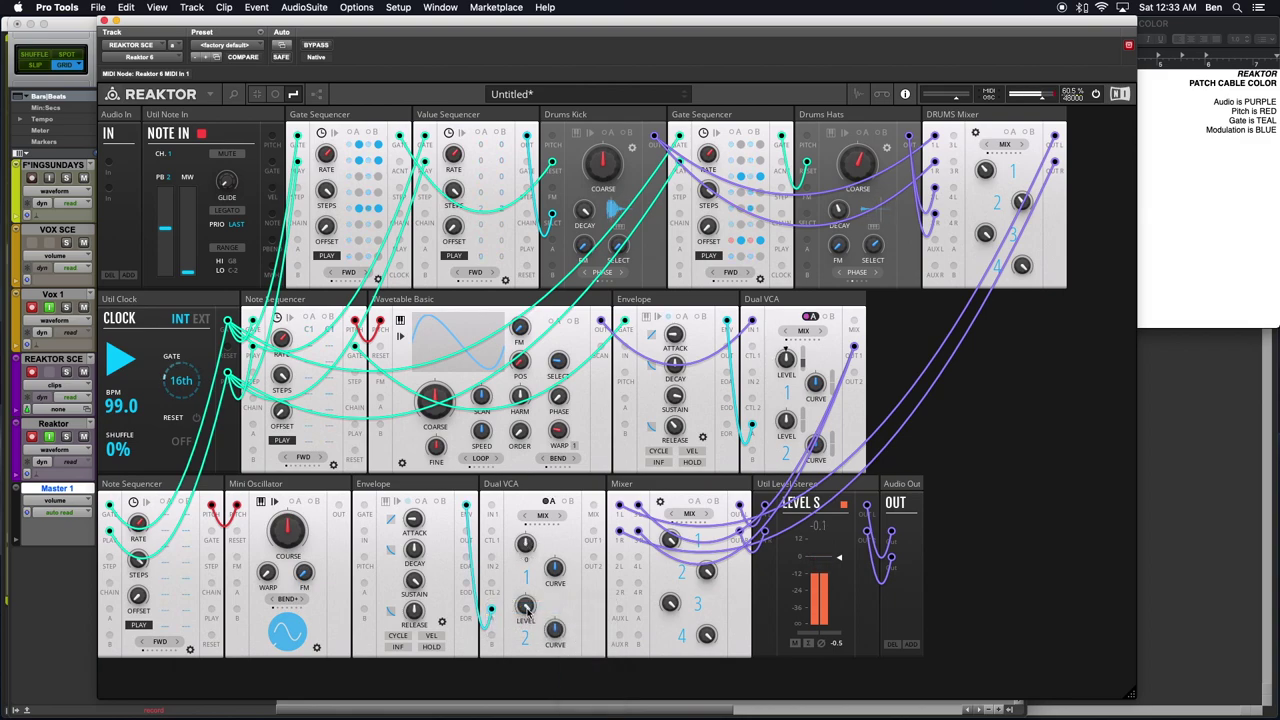
pyautogui.click(549, 501)
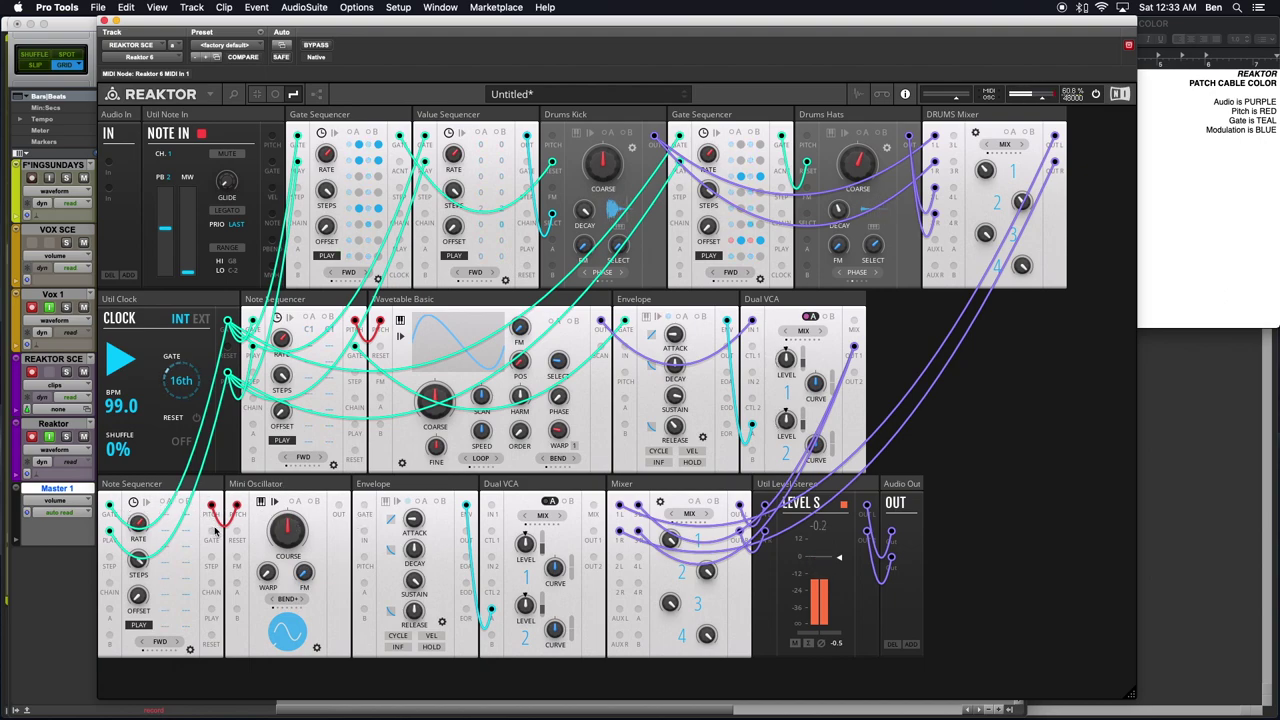
# - Connect the second Note Sequencer's gate output to the new Envelope's gate input with a teal cable
pyautogui.moveTo(215, 531); pyautogui.dragTo(365, 507)
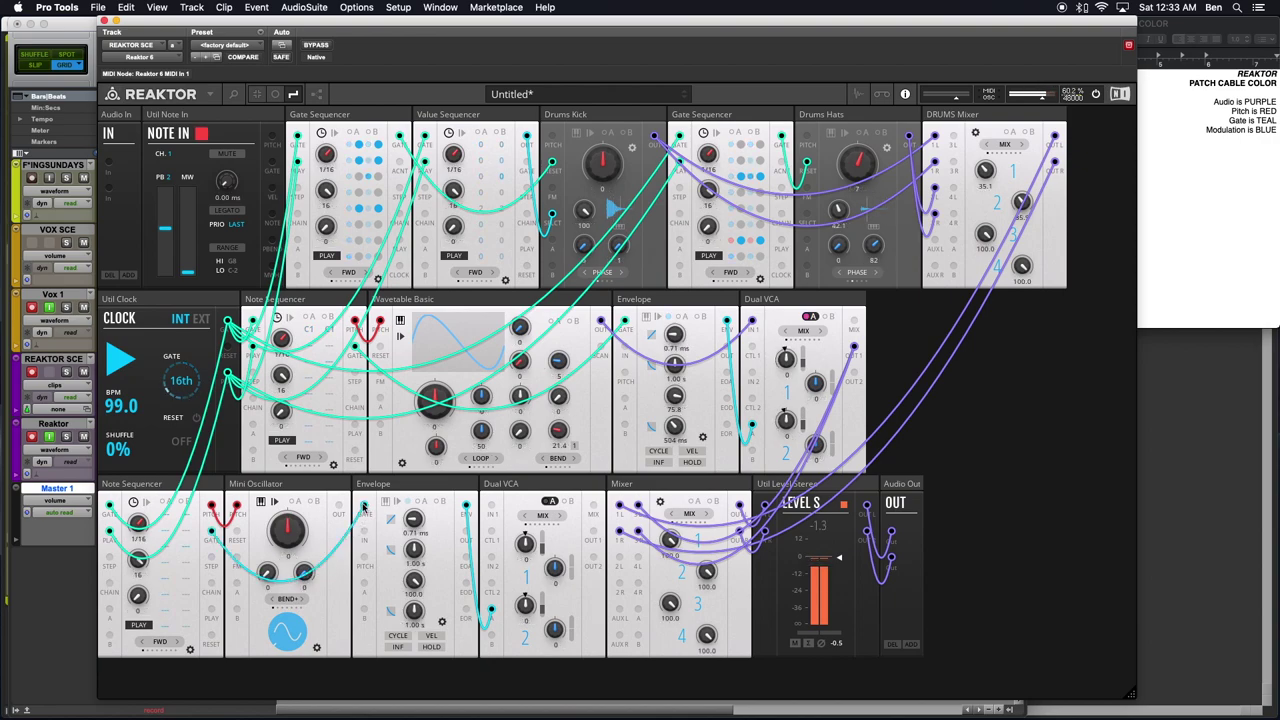
pyautogui.rightClick(365, 507)
pyautogui.moveTo(400, 505)
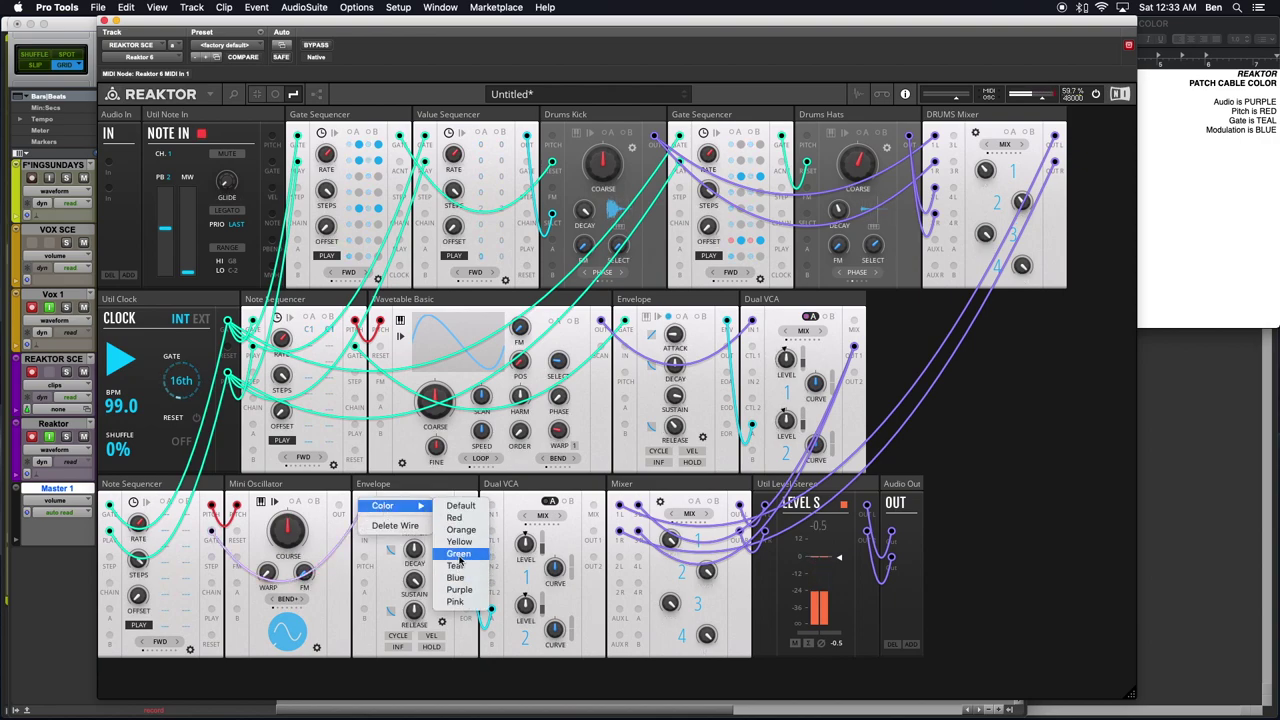
pyautogui.click(459, 565)
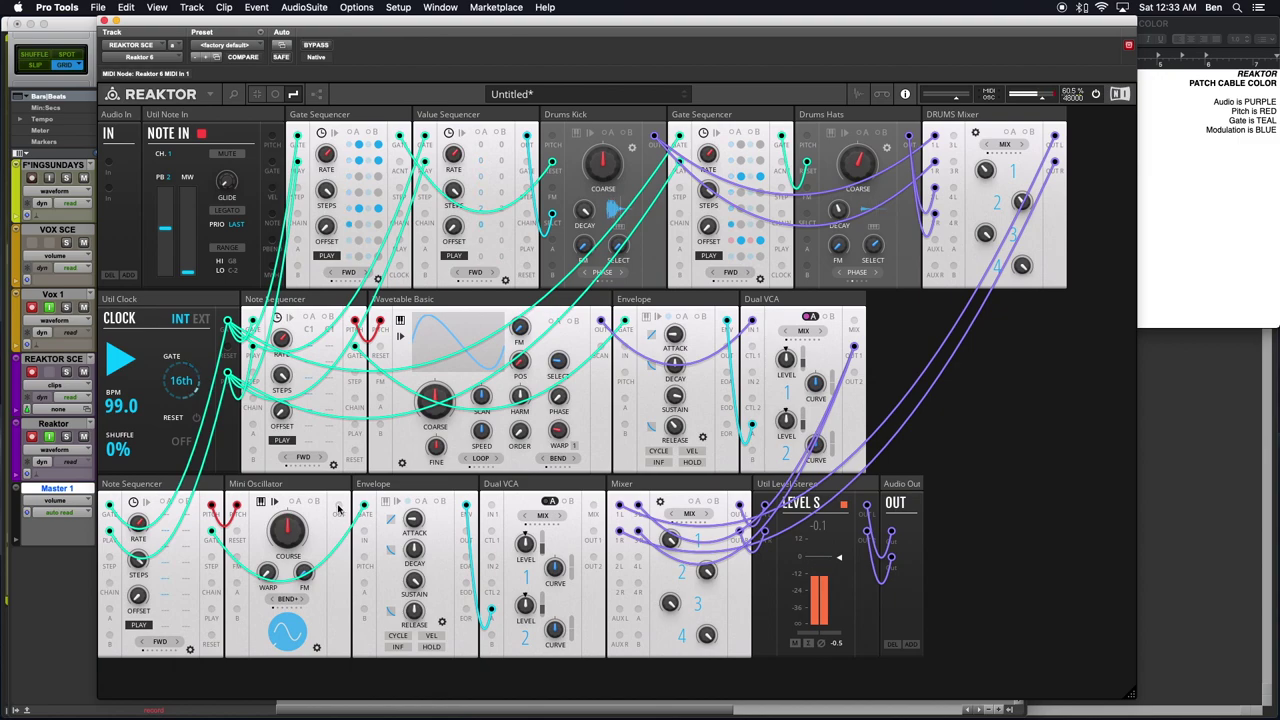
# - Connect the Mini Oscillator's output to the new Dual VCA's IN 1 in purple, and that VCA's mix output to a left/right Mixer input pair
pyautogui.moveTo(338, 510); pyautogui.dragTo(491, 507)
pyautogui.rightClick(338, 510)
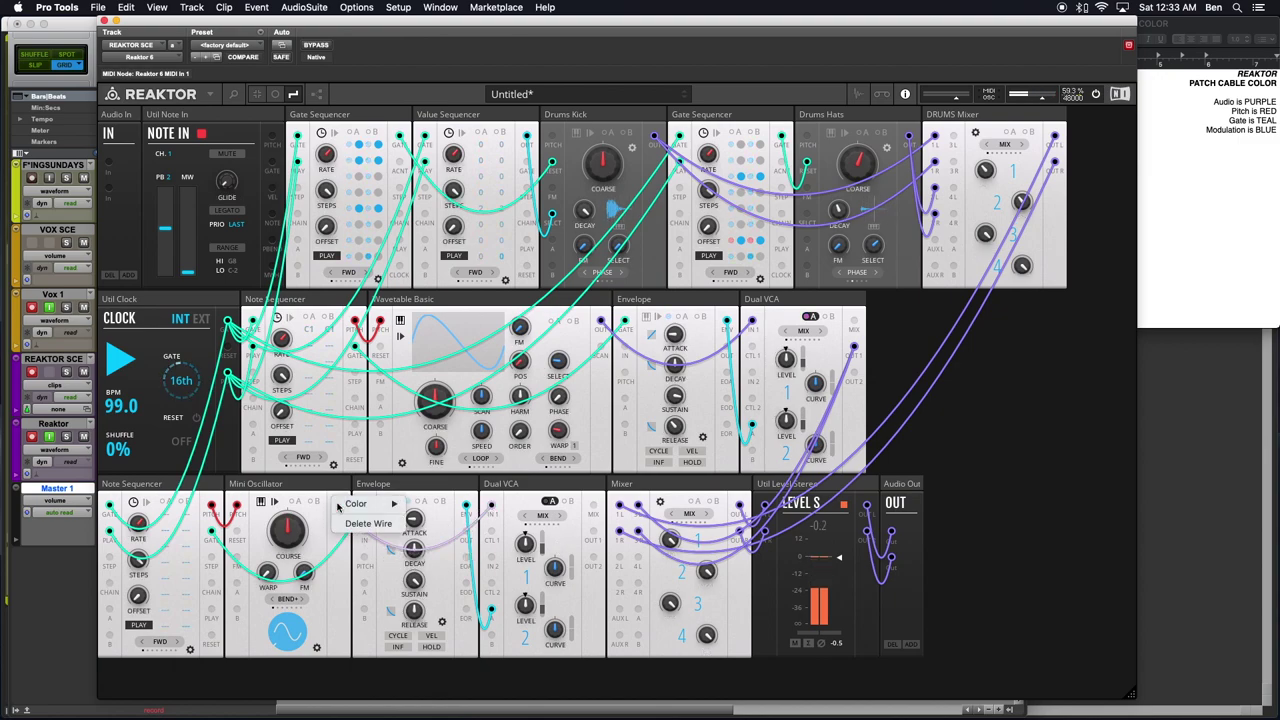
pyautogui.moveTo(370, 508)
pyautogui.click(431, 590)
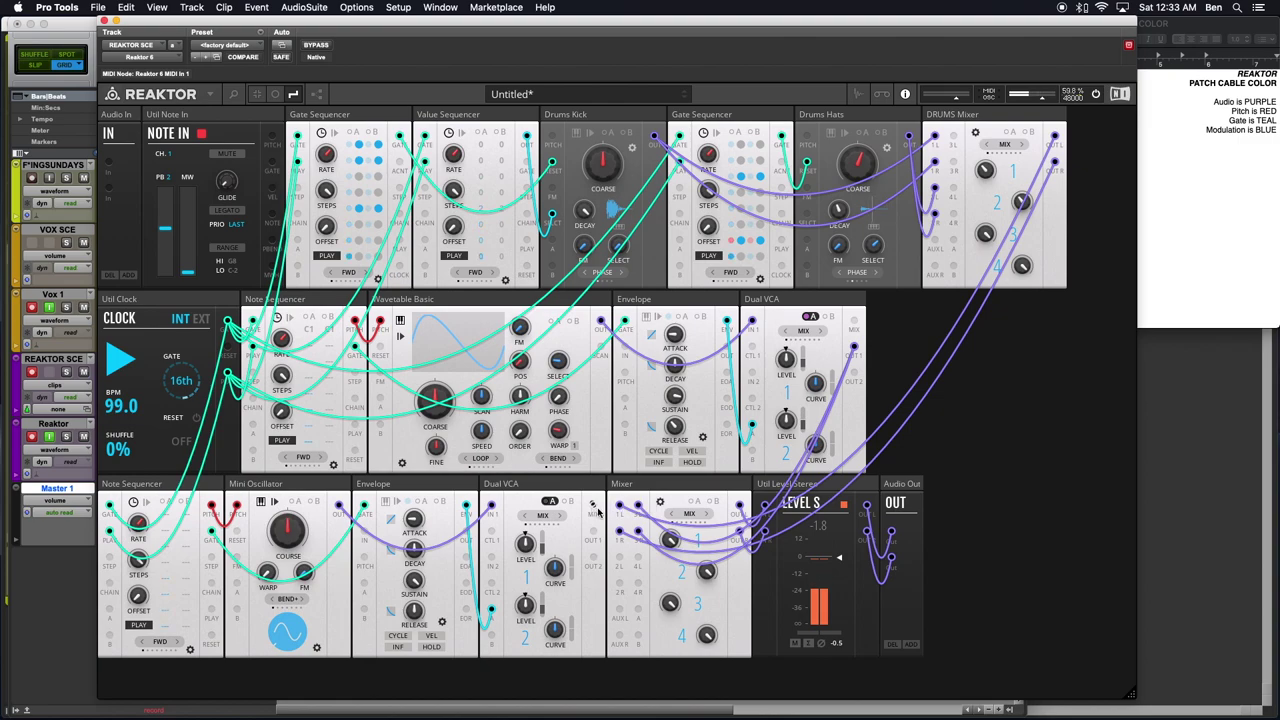
pyautogui.moveTo(637, 562); pyautogui.dragTo(642, 590)
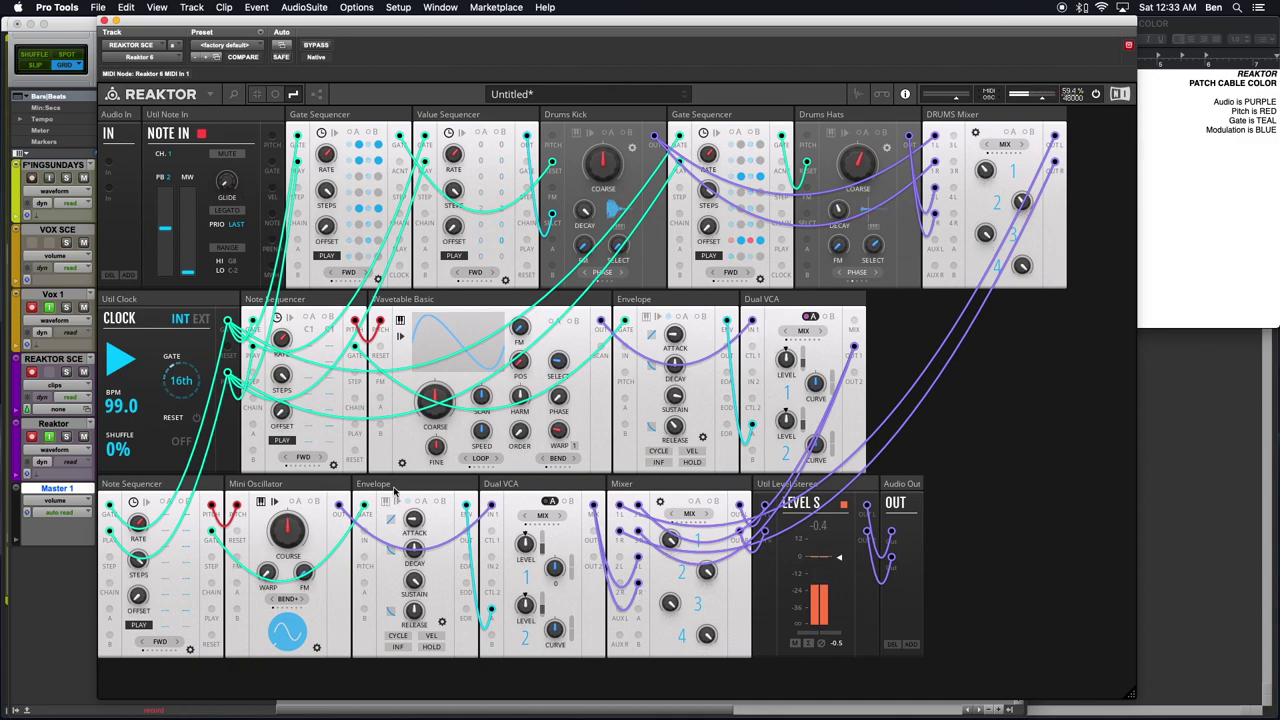
pyautogui.moveTo(228, 372); pyautogui.dragTo(110, 528)
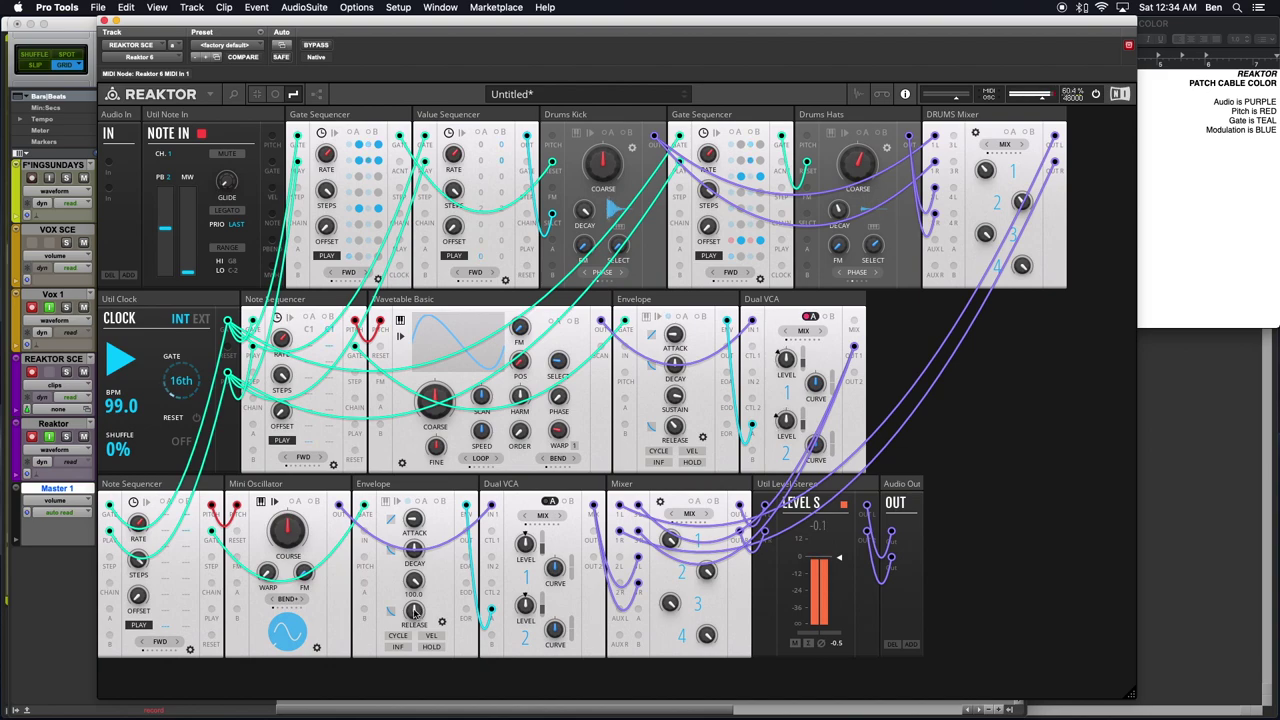
# - Lower the stereo Level block to -7.6 and adjust the Mini Oscillator's waveform
pyautogui.moveTo(410, 517)
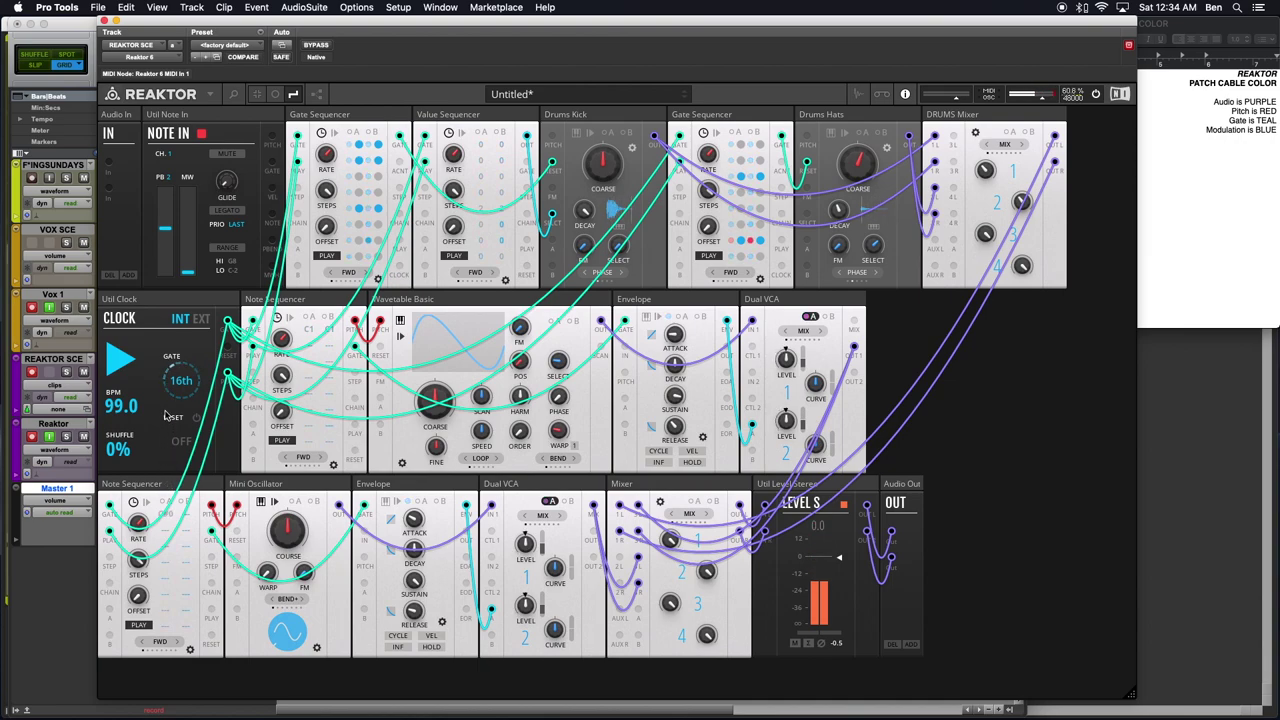
pyautogui.moveTo(165, 388)
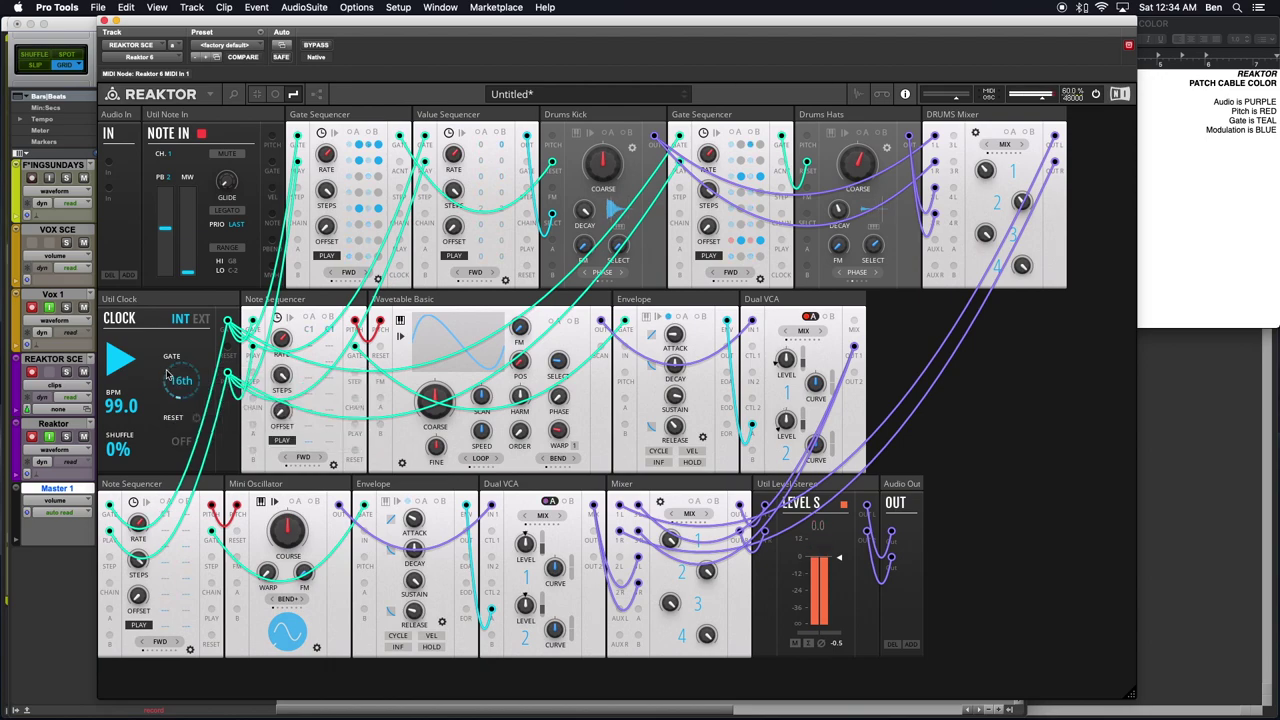
pyautogui.moveTo(157, 487)
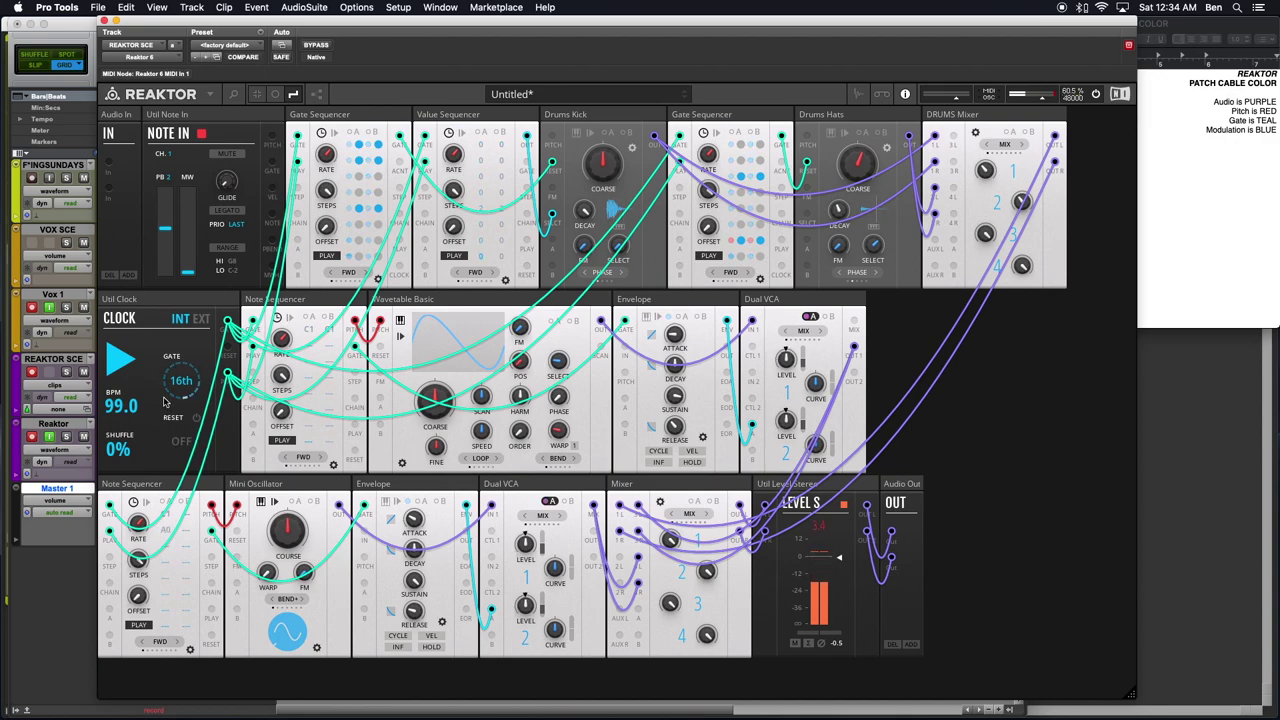
pyautogui.moveTo(166, 377)
pyautogui.moveTo(840, 566); pyautogui.dragTo(845, 580)
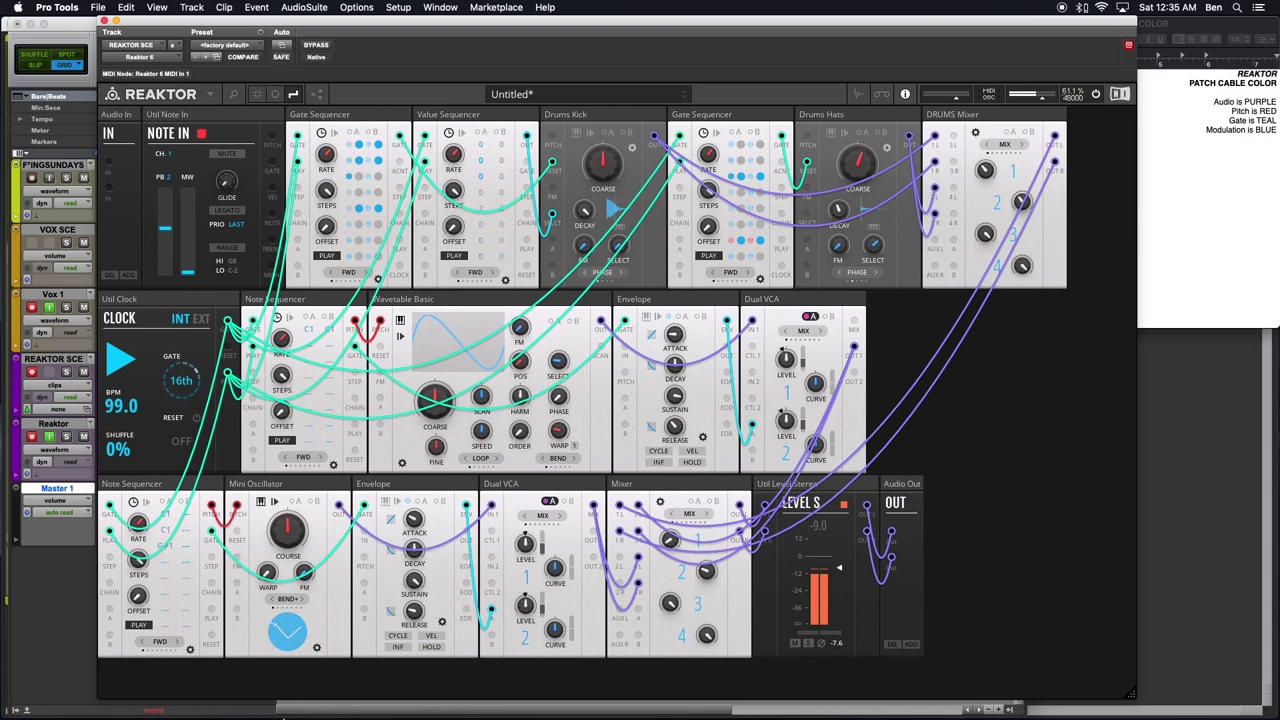
pyautogui.moveTo(287, 635); pyautogui.dragTo(285, 676)
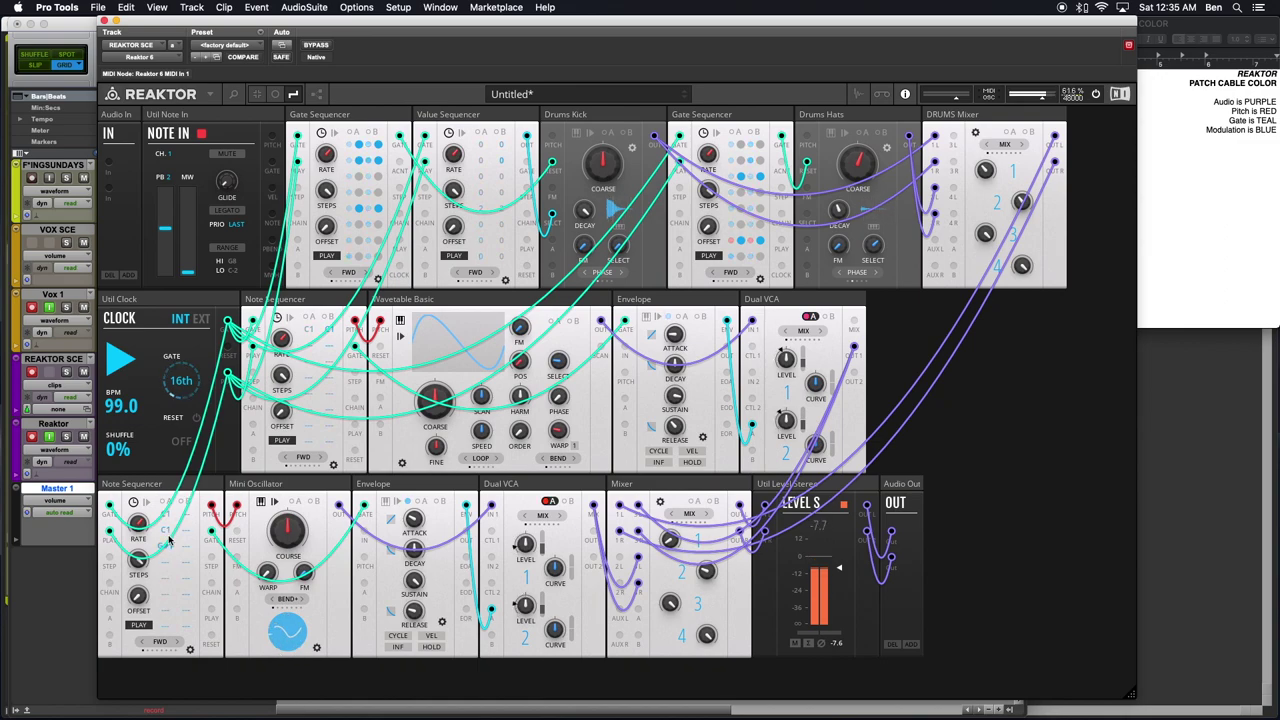
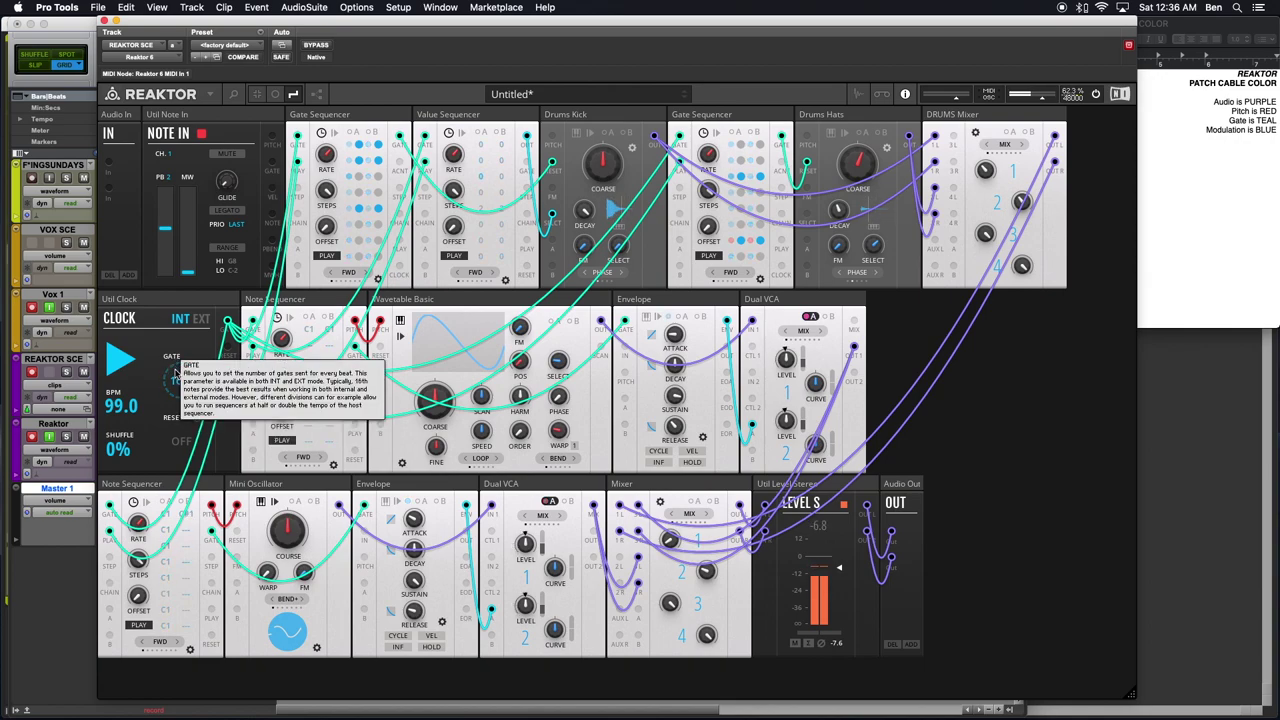
# - Set the Clock's tempo to 87 BPM
pyautogui.moveTo(118, 405); pyautogui.dragTo(117, 413)
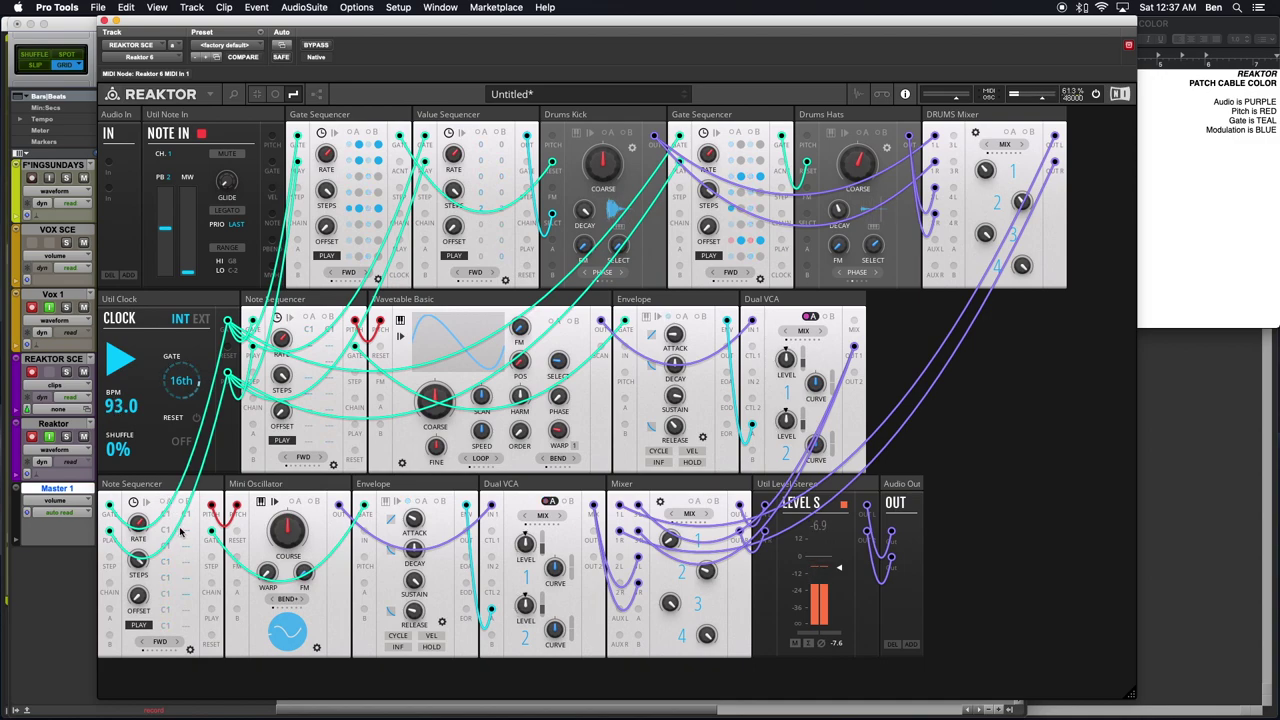
pyautogui.moveTo(121, 409); pyautogui.dragTo(121, 413)
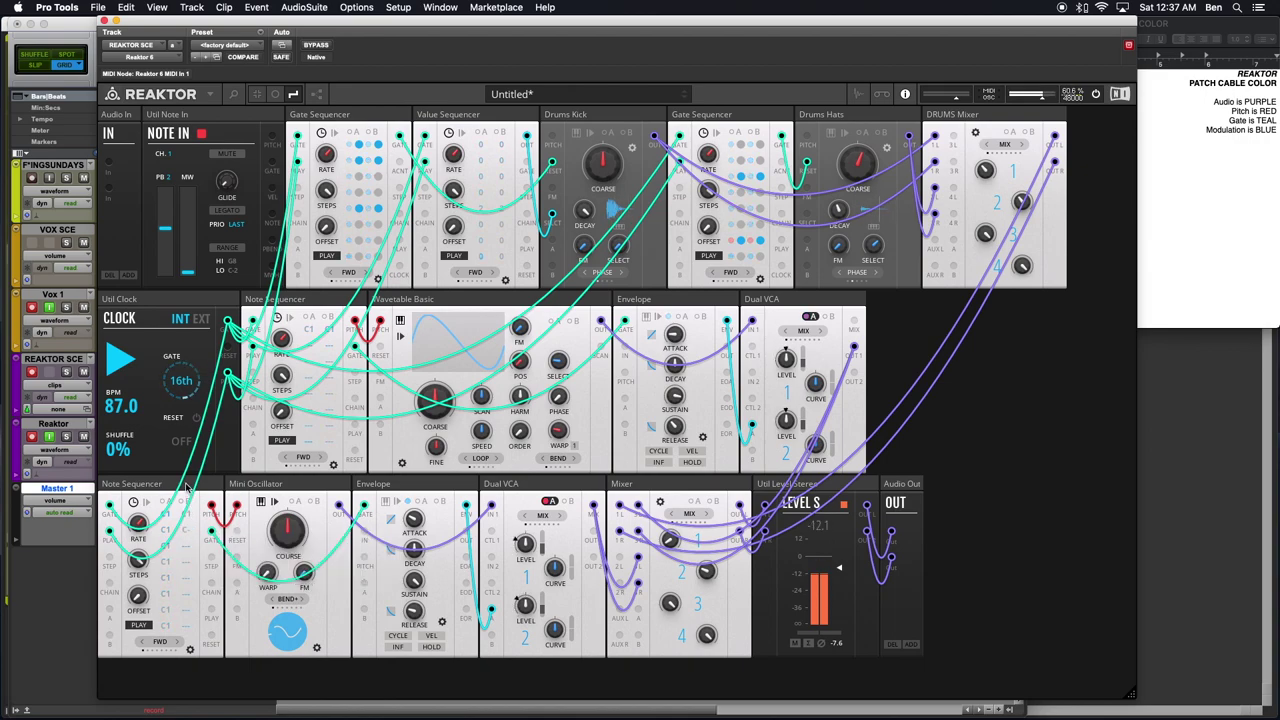
# - Set the Clock's tempo to 99 BPM and shape the second voice's Envelope by adjusting its attack, decay, sustain and release
pyautogui.moveTo(121, 409); pyautogui.dragTo(123, 402)
pyautogui.moveTo(414, 584)
pyautogui.moveTo(414, 584); pyautogui.dragTo(418, 645)
pyautogui.moveTo(414, 552); pyautogui.dragTo(414, 584)
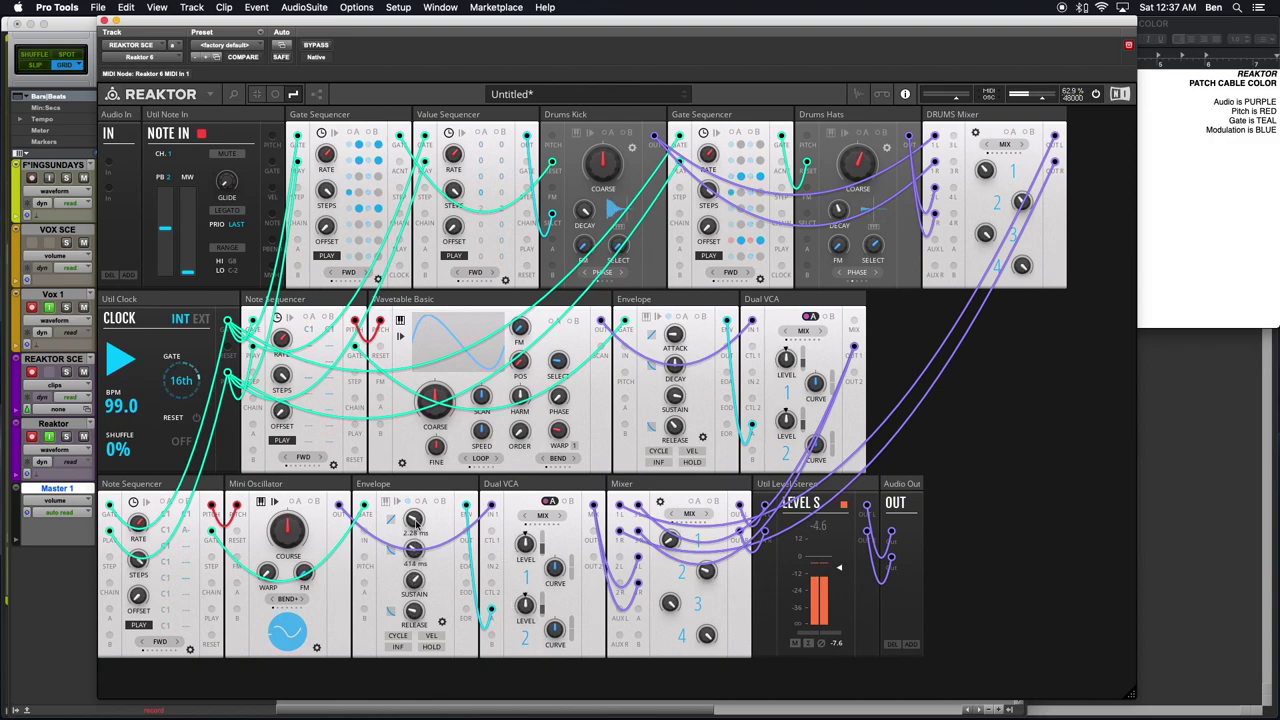
pyautogui.moveTo(408, 472); pyautogui.dragTo(414, 562)
pyautogui.moveTo(415, 556); pyautogui.dragTo(413, 588)
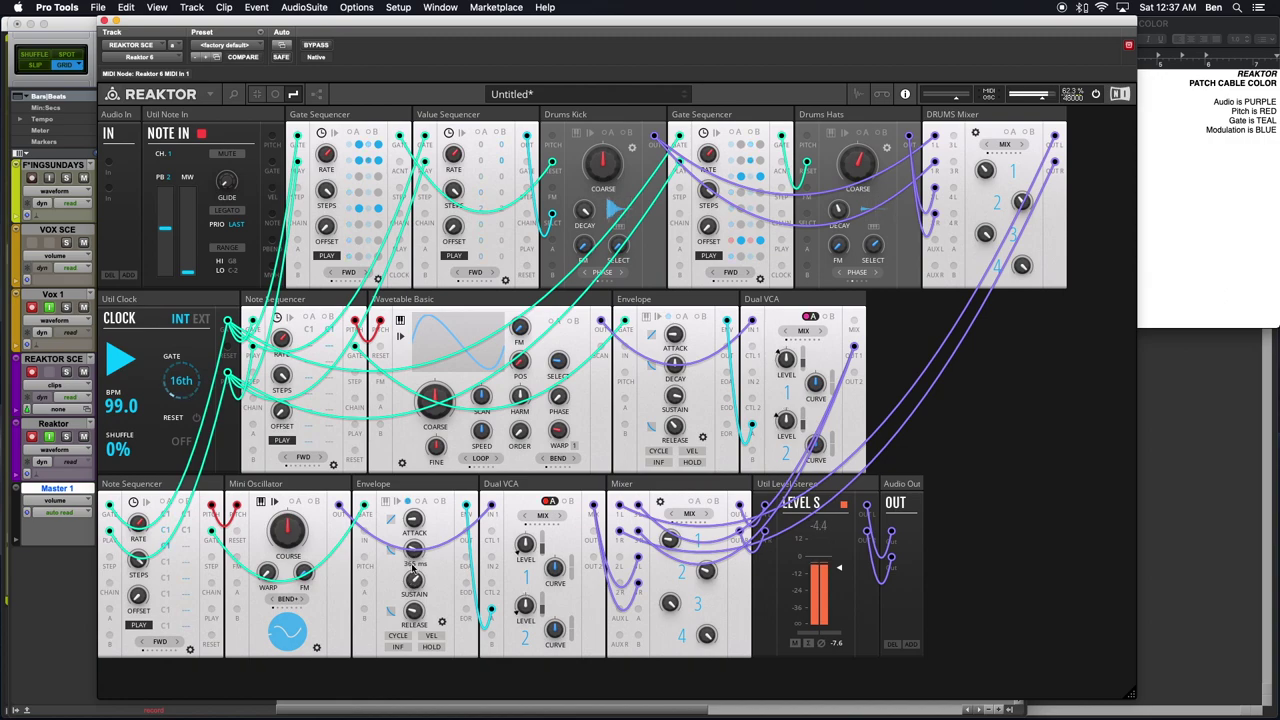
pyautogui.moveTo(413, 611)
pyautogui.mouseDown()
pyautogui.moveTo(413, 643)
pyautogui.moveTo(419, 592)
pyautogui.mouseUp()
pyautogui.moveTo(411, 520); pyautogui.dragTo(407, 475)
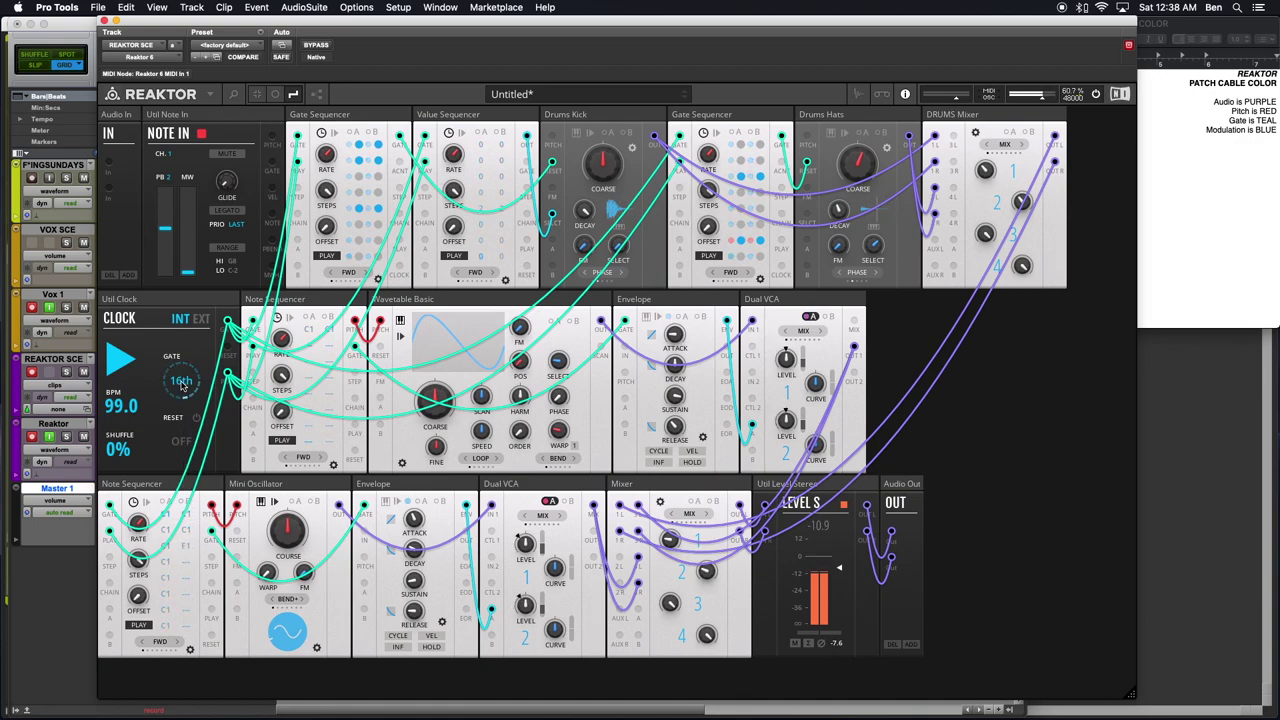
pyautogui.moveTo(181, 399)
pyautogui.moveTo(168, 477)
pyautogui.moveTo(270, 576)
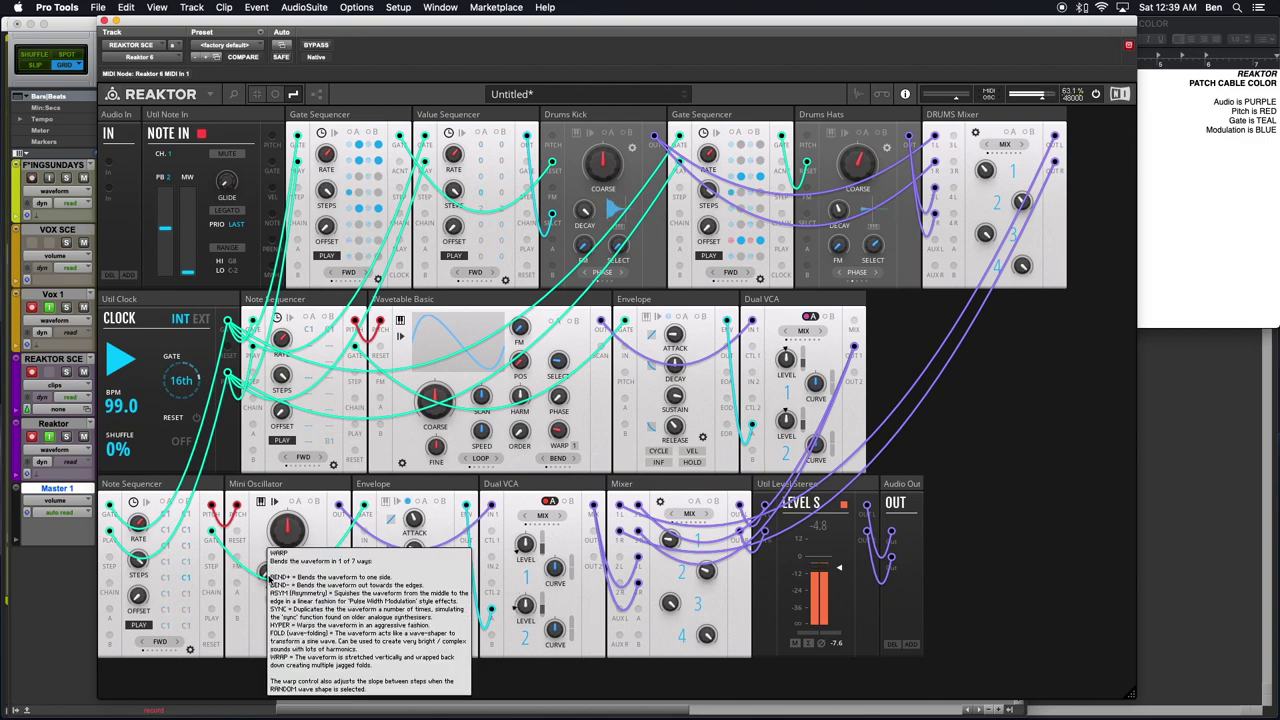
# - Add a Toy Box Free Pack DYN-Compressor block to the patch
pyautogui.doubleClick(997, 483)
pyautogui.write('Toy B')
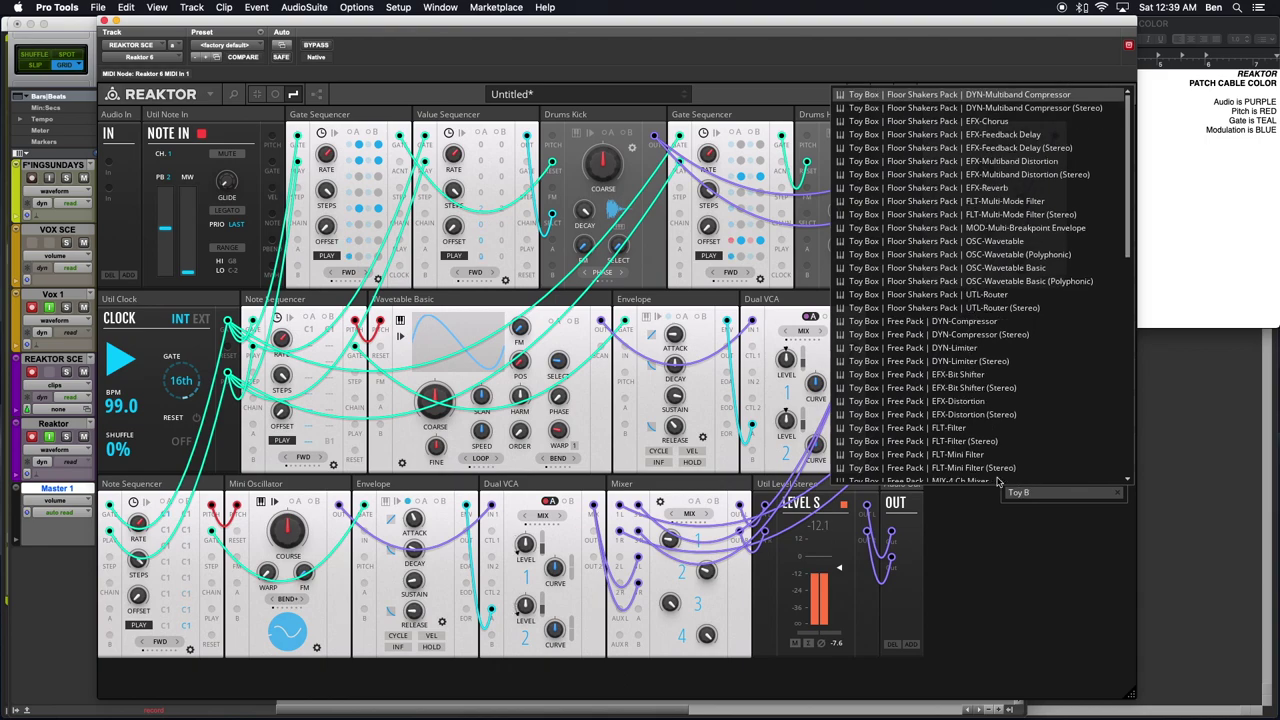
pyautogui.write('ox Com')
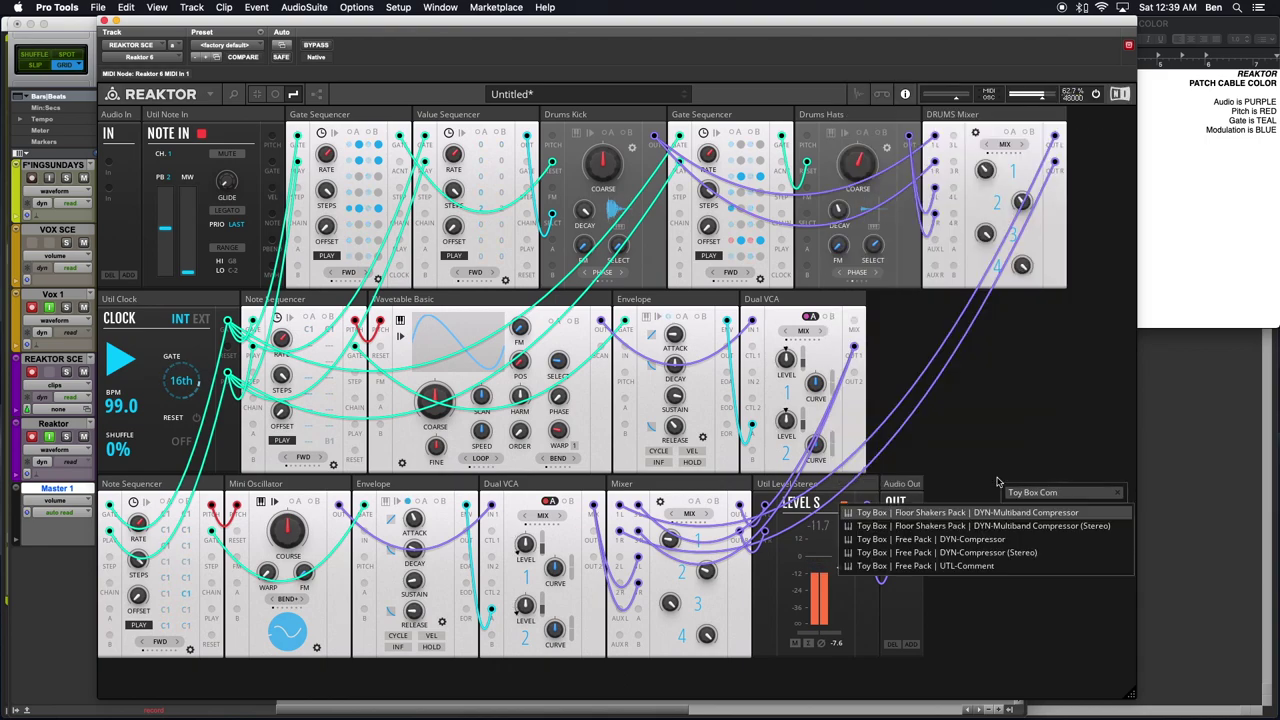
pyautogui.click(989, 541)
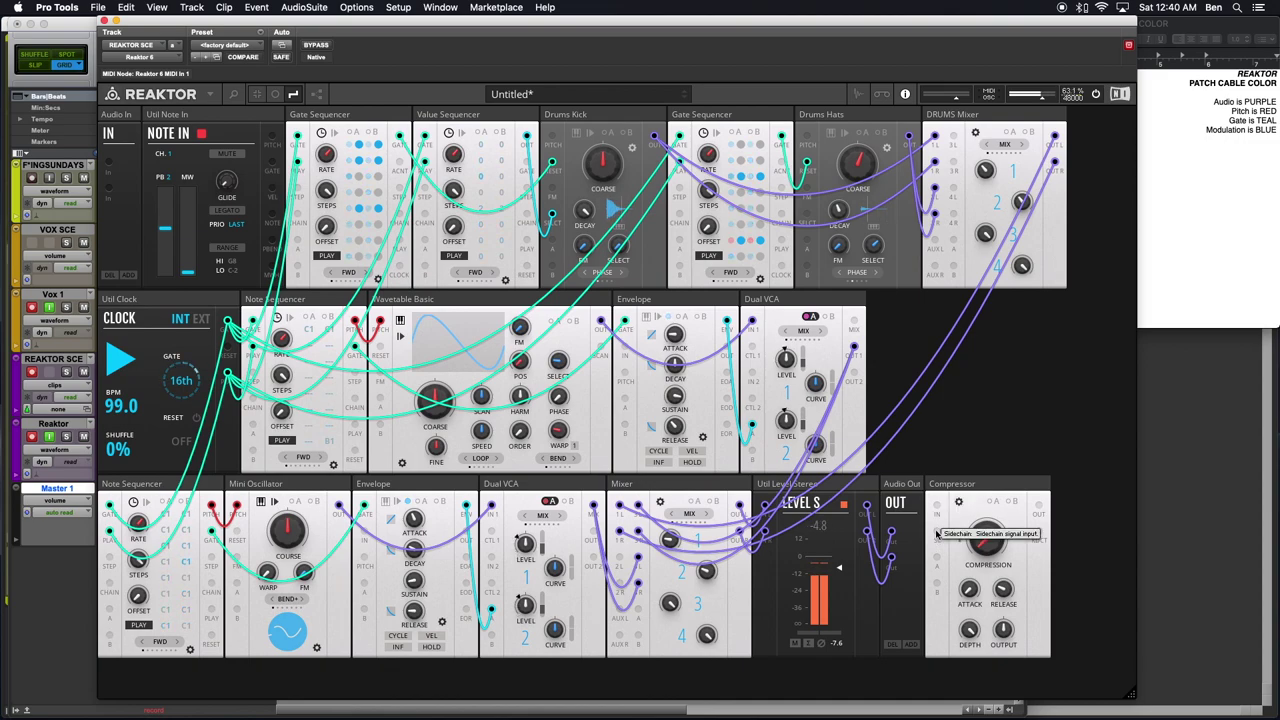
# - Feed the Drums Kick output into the Compressor's sidechain in purple and place the Compressor between the second Dual VCA and the Mixer
pyautogui.moveTo(993, 488); pyautogui.dragTo(398, 518)
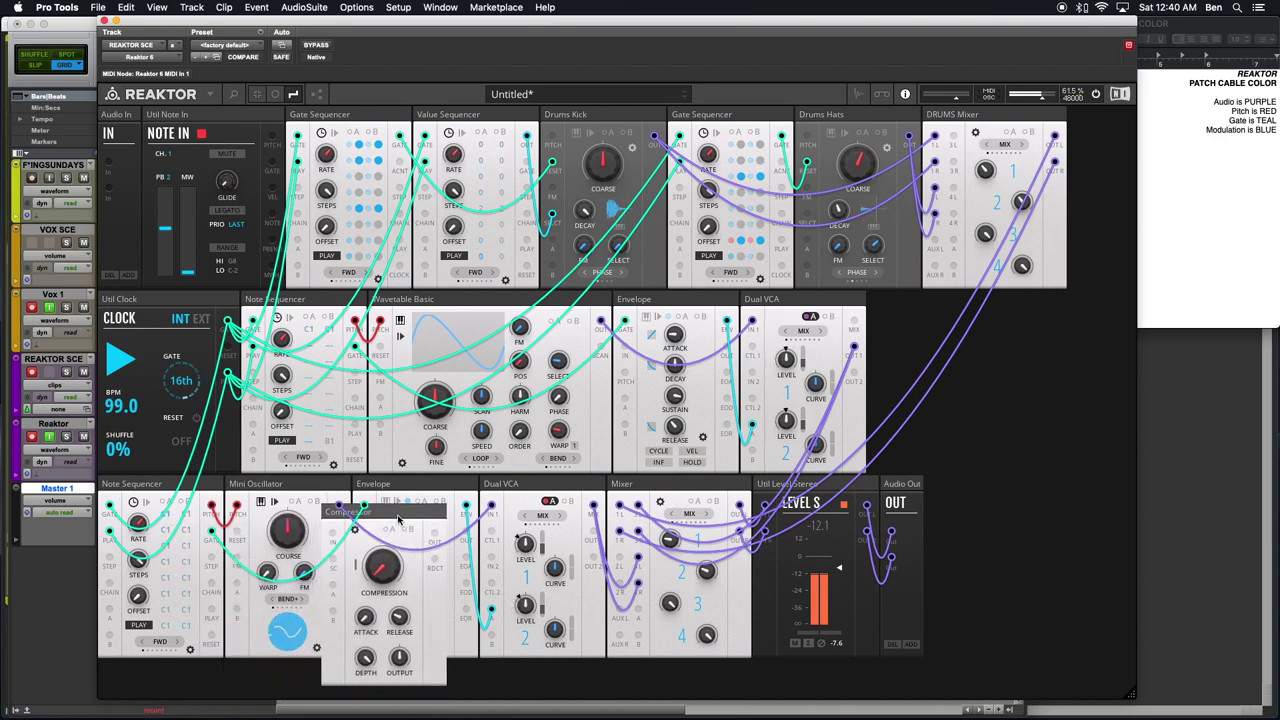
pyautogui.moveTo(398, 518); pyautogui.dragTo(466, 505)
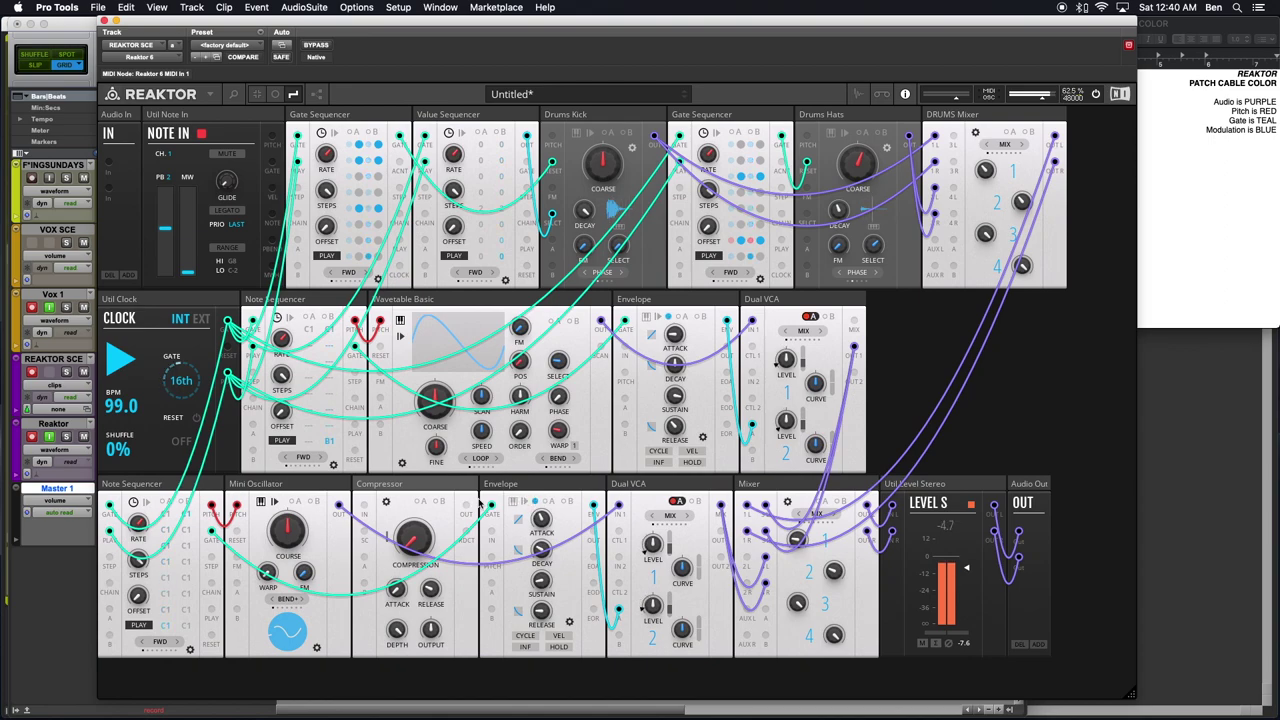
pyautogui.moveTo(429, 489)
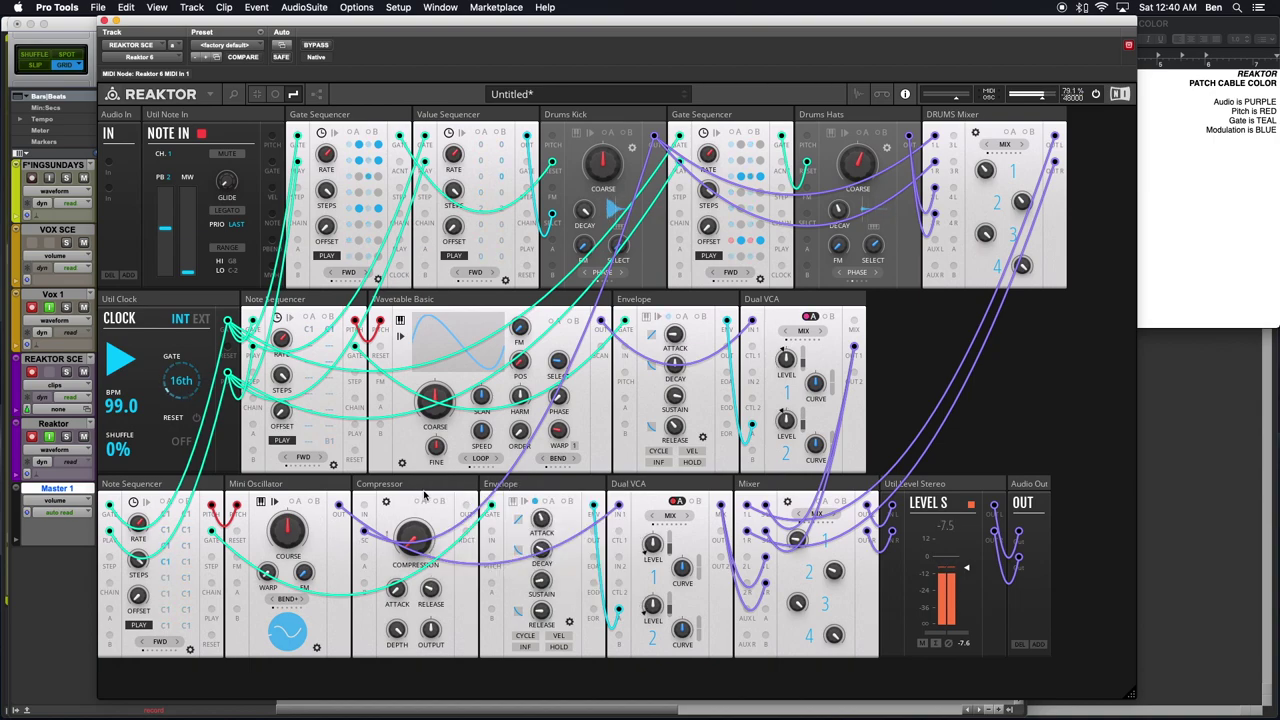
pyautogui.moveTo(424, 494); pyautogui.dragTo(760, 500)
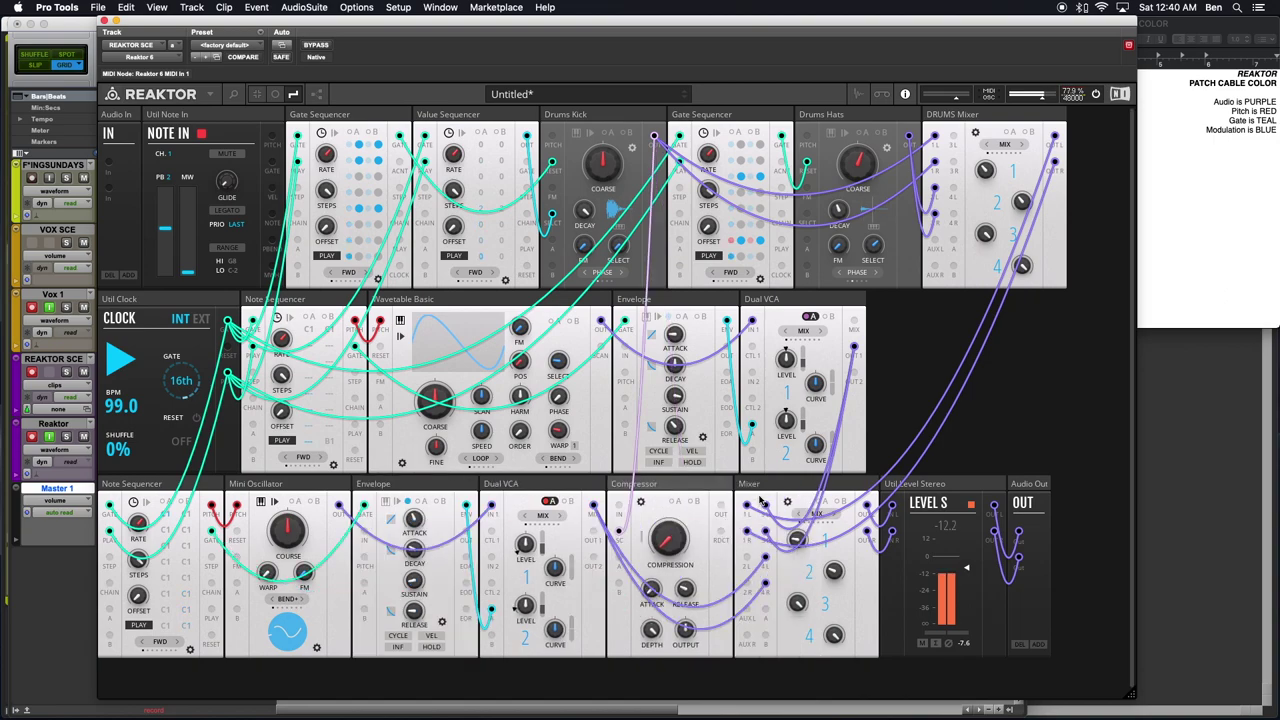
# - Route the second Dual VCA's output into the Compressor and the Compressor's output to the Mixer's second left/right input pair in purple
pyautogui.moveTo(601, 510); pyautogui.dragTo(618, 512)
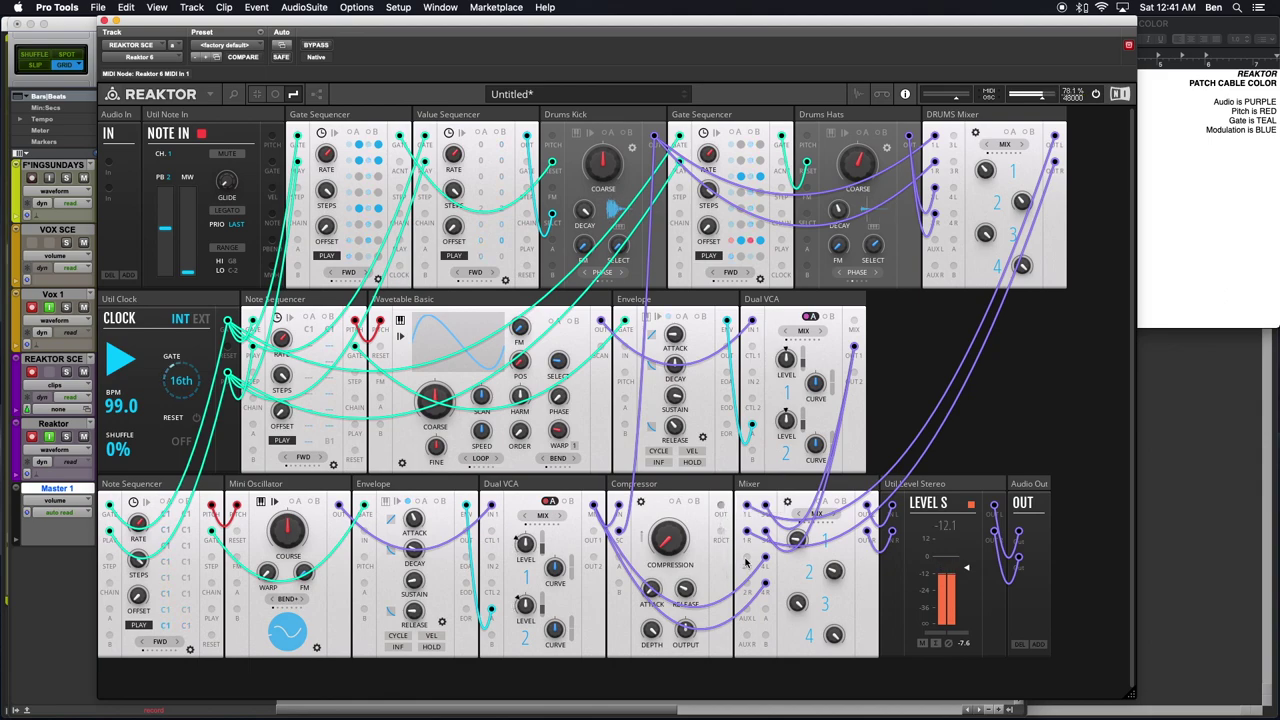
pyautogui.moveTo(765, 558); pyautogui.dragTo(765, 582)
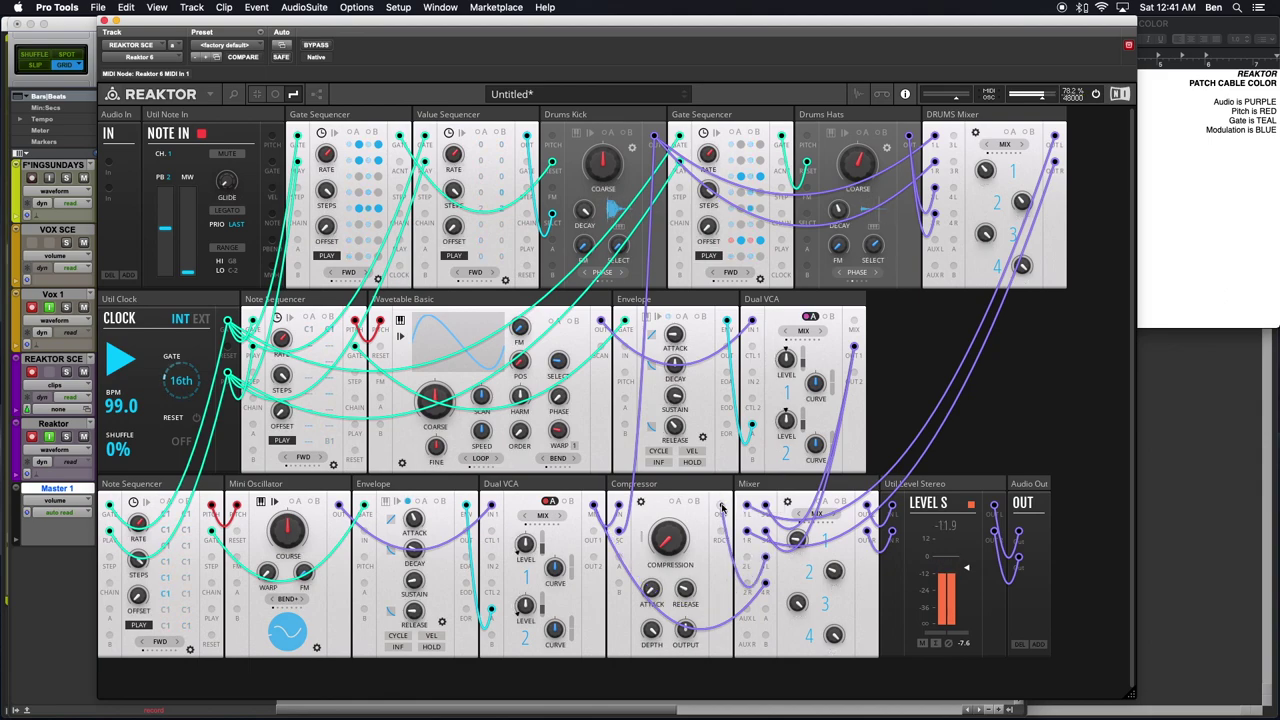
pyautogui.scroll(-5, 678, 541)
# - Increase the Compressor's compression amount
pyautogui.moveTo(678, 541); pyautogui.dragTo(662, 430)
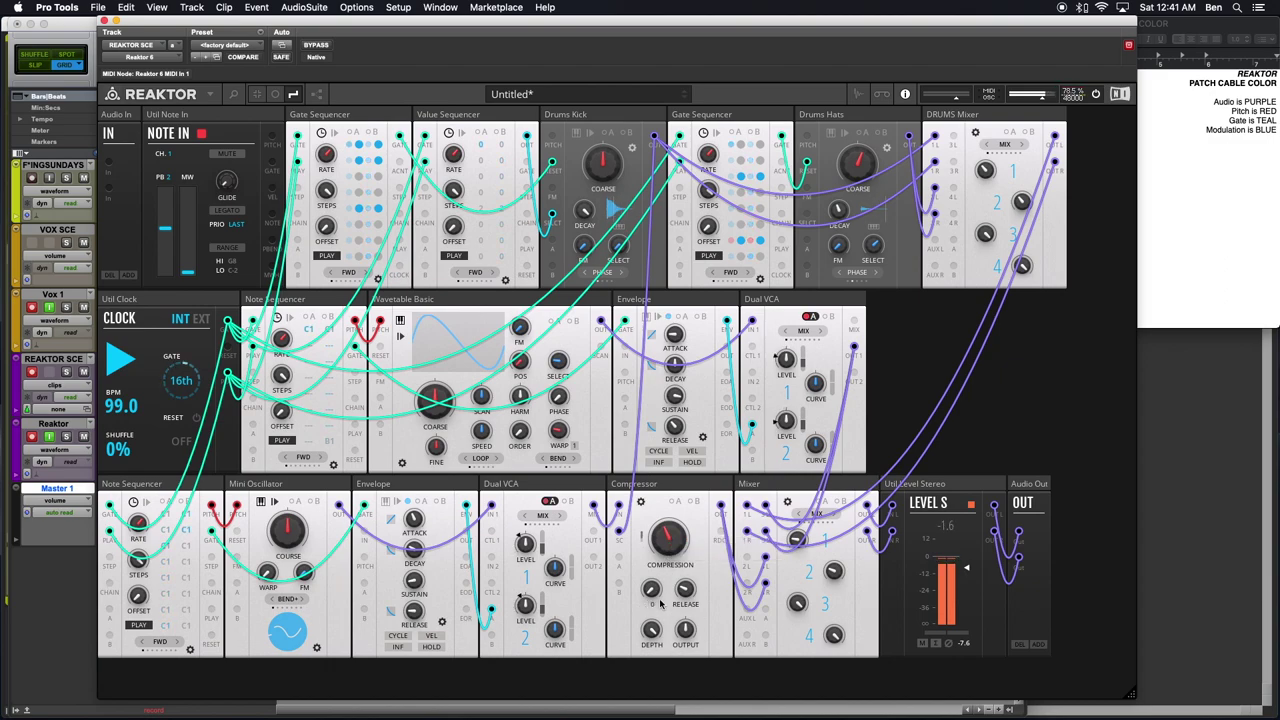
pyautogui.moveTo(667, 549)
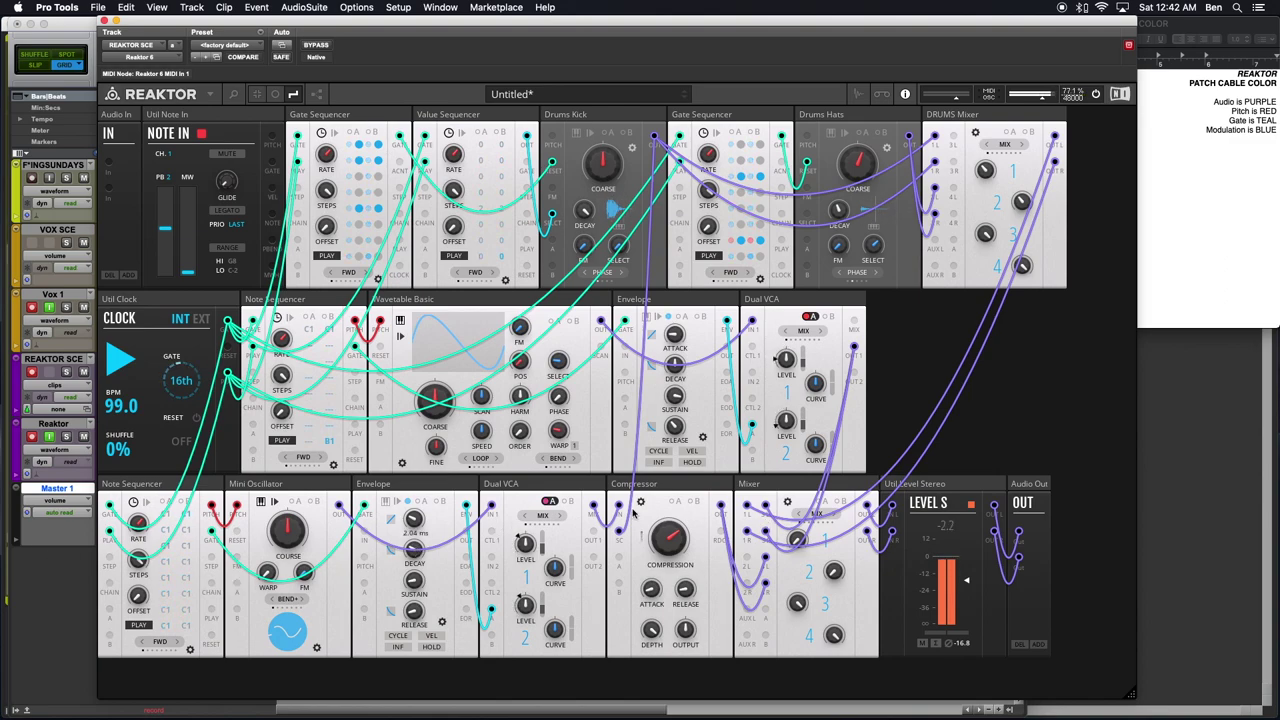
pyautogui.moveTo(650, 588)
# - Adjust the levels of Mixer channels 1 to 3, bringing channel 3 to 66.4
pyautogui.moveTo(791, 518); pyautogui.dragTo(787, 446)
pyautogui.moveTo(794, 364)
pyautogui.mouseDown()
pyautogui.moveTo(798, 340)
pyautogui.moveTo(795, 355)
pyautogui.mouseUp()
pyautogui.moveTo(796, 346); pyautogui.dragTo(798, 356)
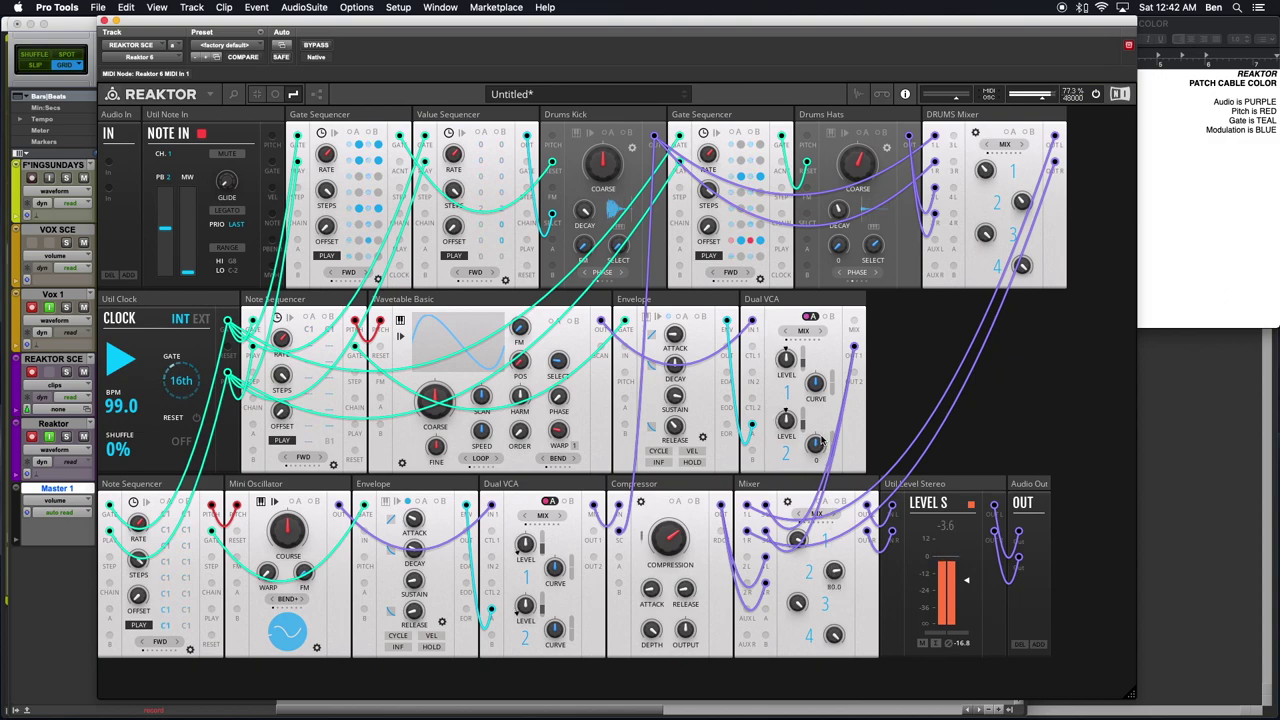
pyautogui.moveTo(799, 551)
pyautogui.mouseDown()
pyautogui.moveTo(798, 566)
pyautogui.moveTo(798, 532)
pyautogui.mouseUp()
pyautogui.moveTo(796, 537); pyautogui.dragTo(791, 506)
pyautogui.moveTo(797, 603)
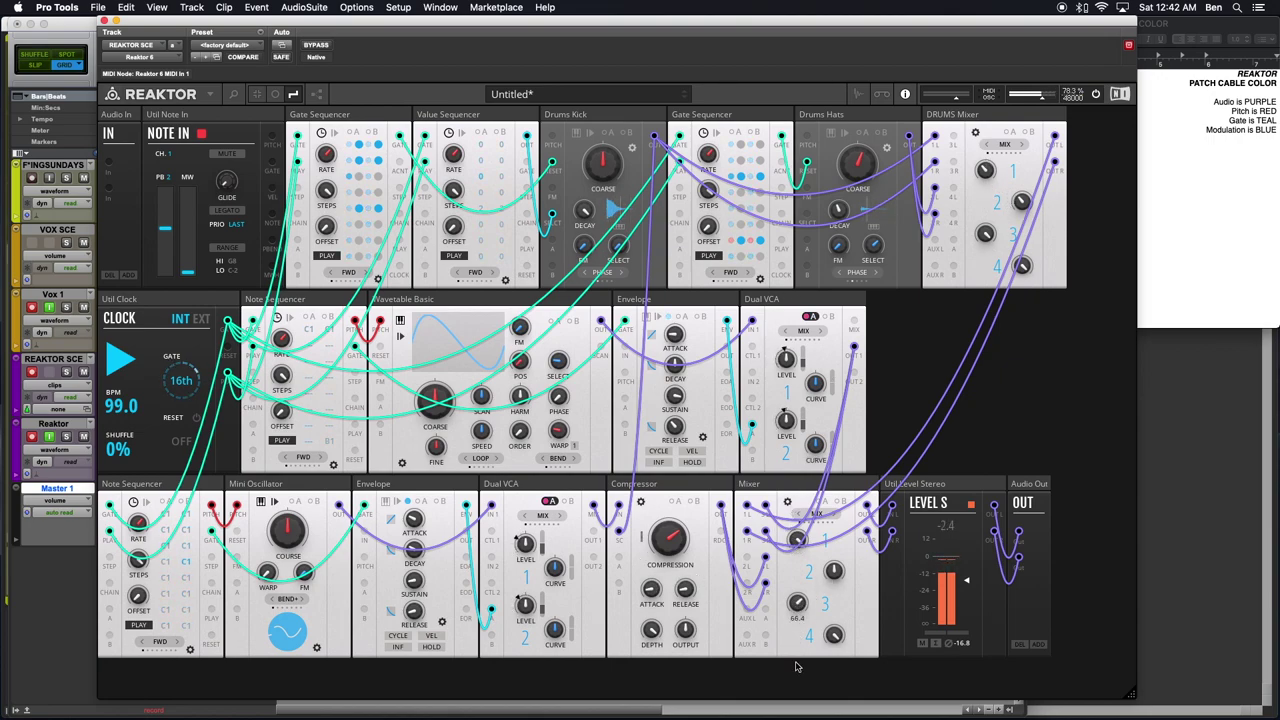
# - Rebalance the Mixer by lowering channels 3 and 2, with channel 2 at 80.0, raising channel 1, and adjust the Compressor's output
pyautogui.moveTo(803, 606); pyautogui.dragTo(806, 697)
pyautogui.moveTo(799, 574); pyautogui.dragTo(799, 699)
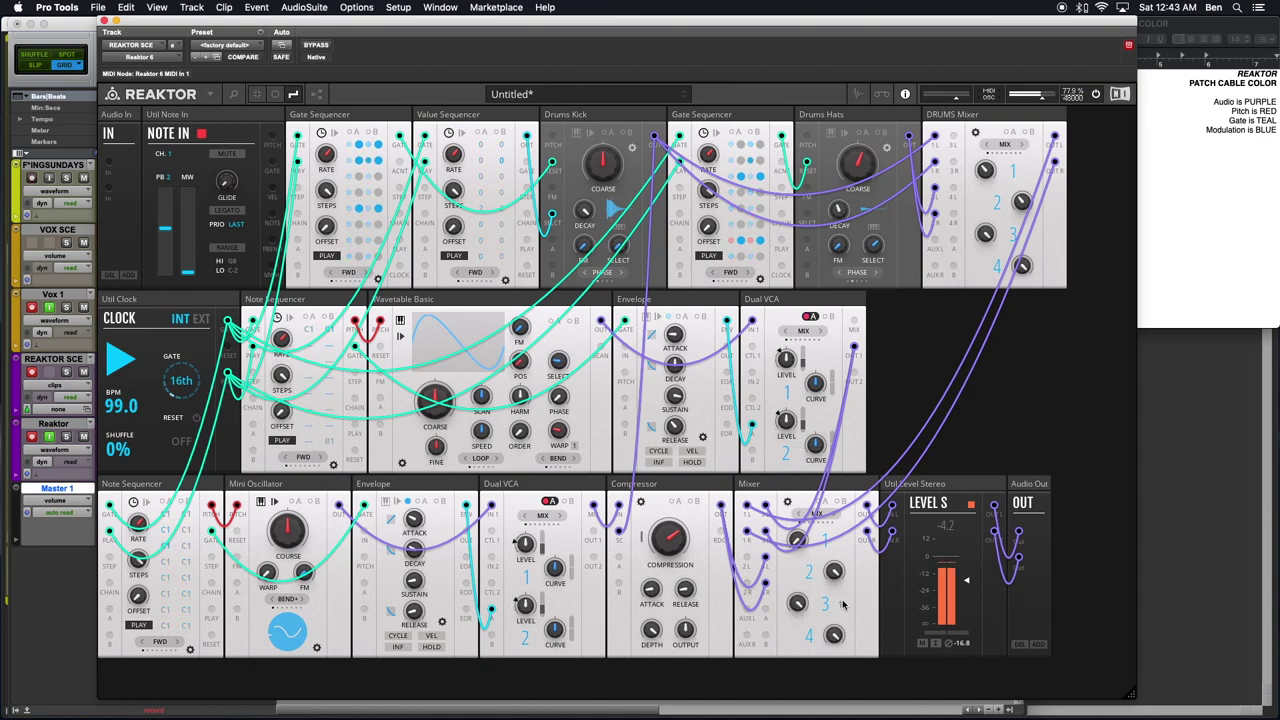
pyautogui.moveTo(836, 573); pyautogui.dragTo(835, 703)
pyautogui.moveTo(797, 538); pyautogui.dragTo(792, 460)
pyautogui.moveTo(686, 627); pyautogui.dragTo(684, 692)
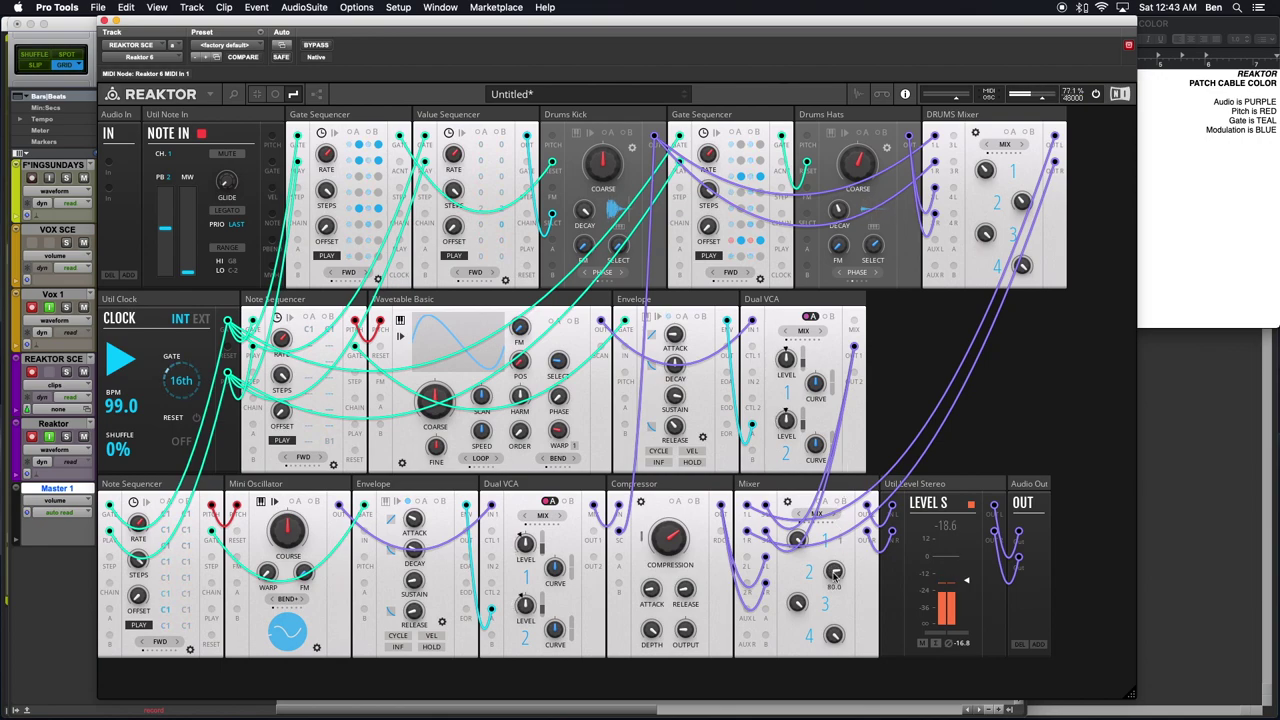
# - Lower Mixer channel 3, fine-tune channel 2, and reduce the Compressor's make-up gain
pyautogui.moveTo(785, 544); pyautogui.dragTo(803, 663)
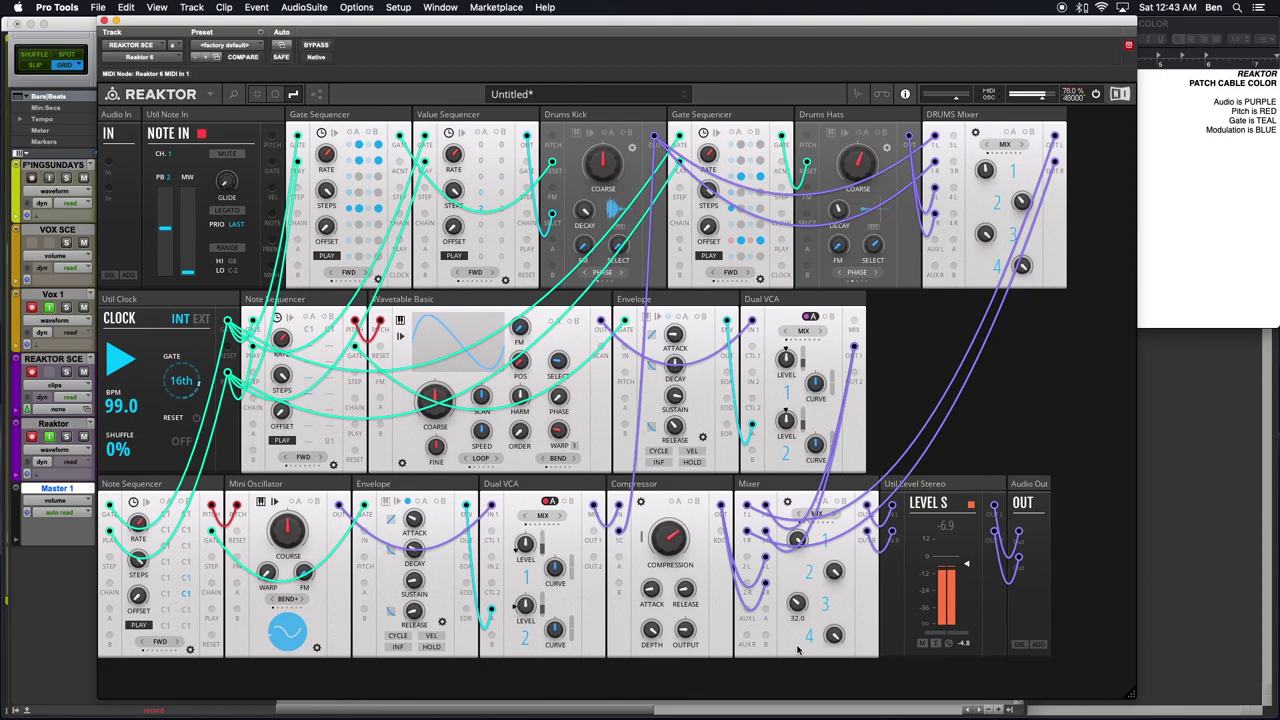
pyautogui.moveTo(797, 603); pyautogui.dragTo(795, 716)
pyautogui.moveTo(797, 620)
pyautogui.mouseDown()
pyautogui.moveTo(789, 577)
pyautogui.moveTo(798, 630)
pyautogui.mouseUp()
pyautogui.moveTo(834, 573); pyautogui.dragTo(840, 585)
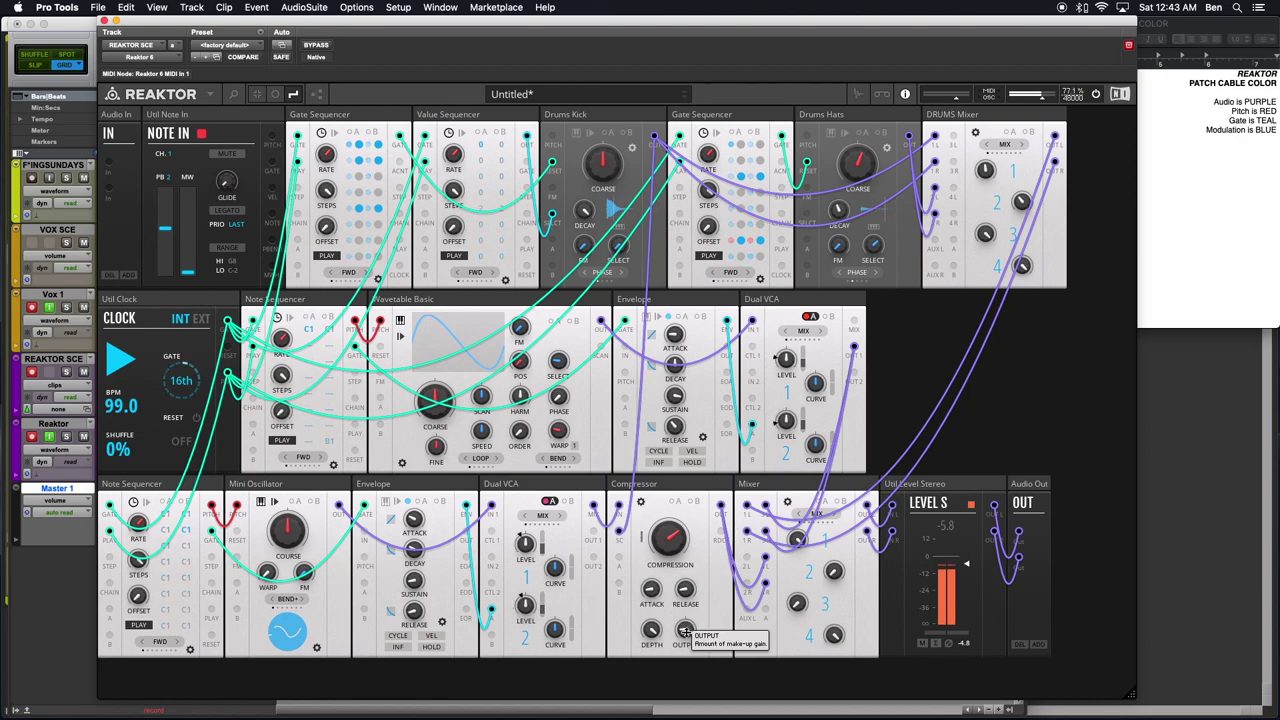
pyautogui.moveTo(686, 630); pyautogui.dragTo(681, 668)
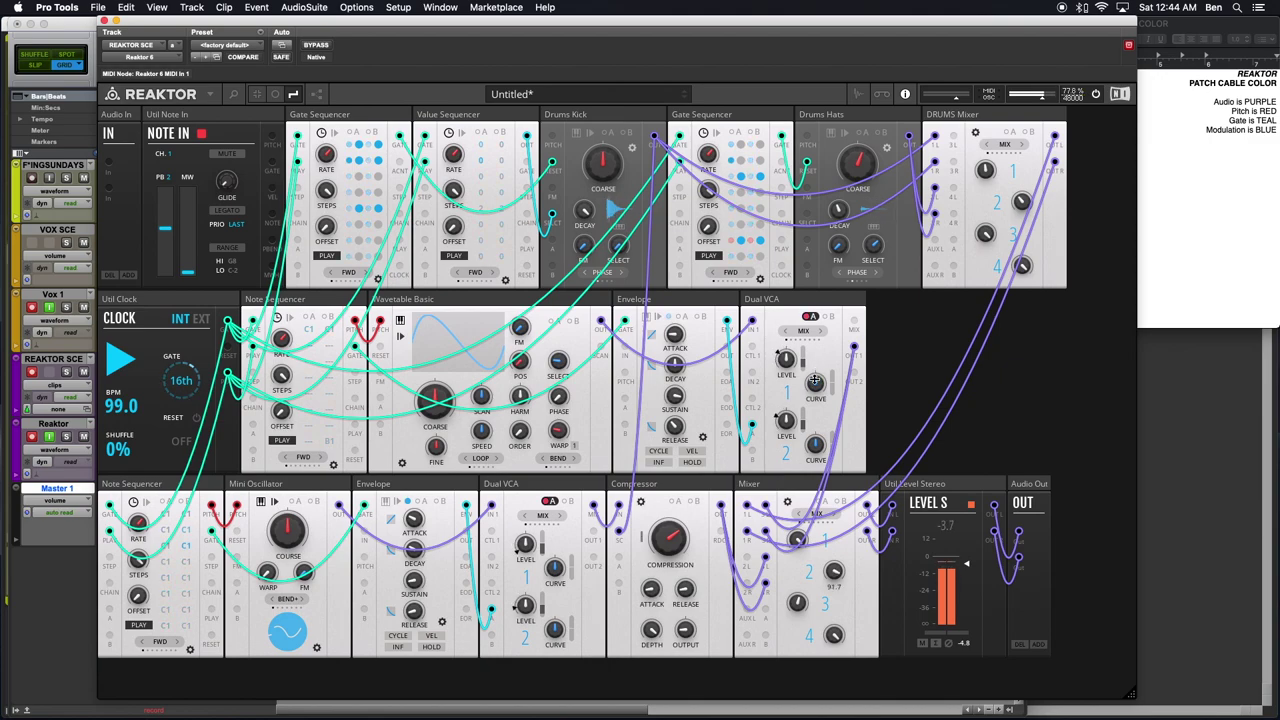
pyautogui.moveTo(840, 637); pyautogui.dragTo(840, 694)
pyautogui.click(114, 360)
pyautogui.click(114, 361)
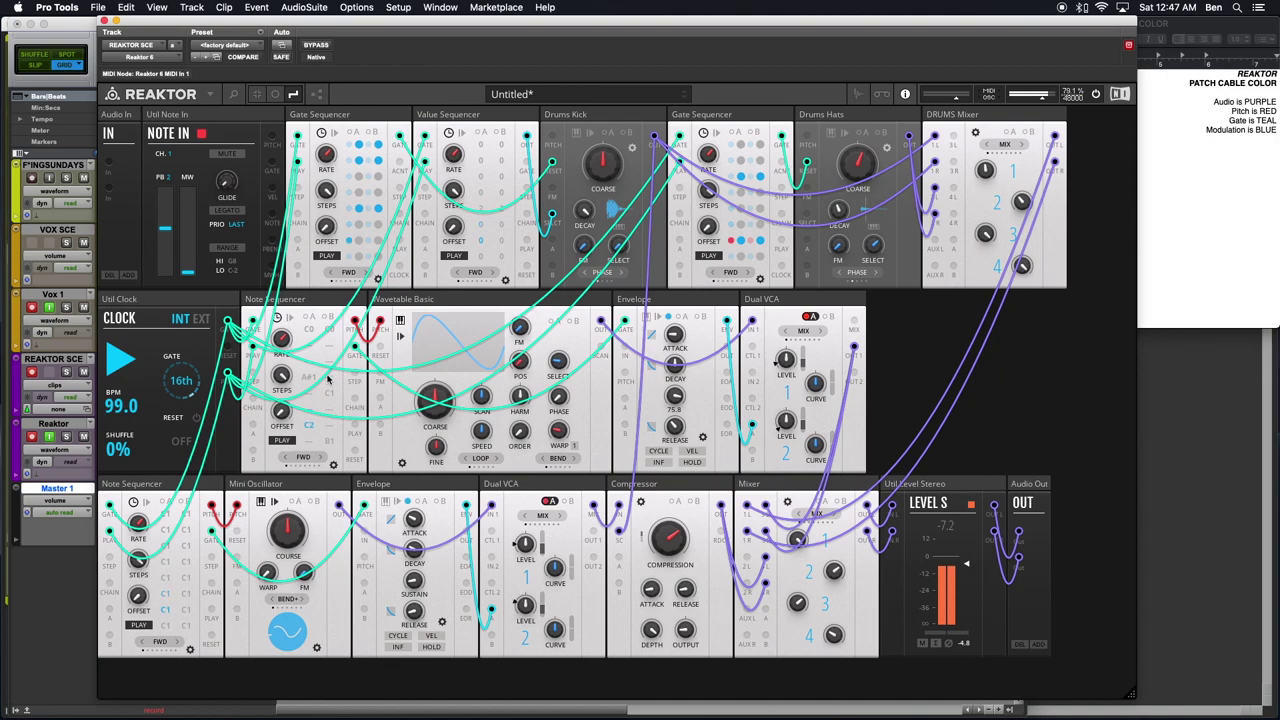
# - Add a Toy Box Free Pack SEQ-Value Sequencer block to the patch
pyautogui.doubleClick(940, 353)
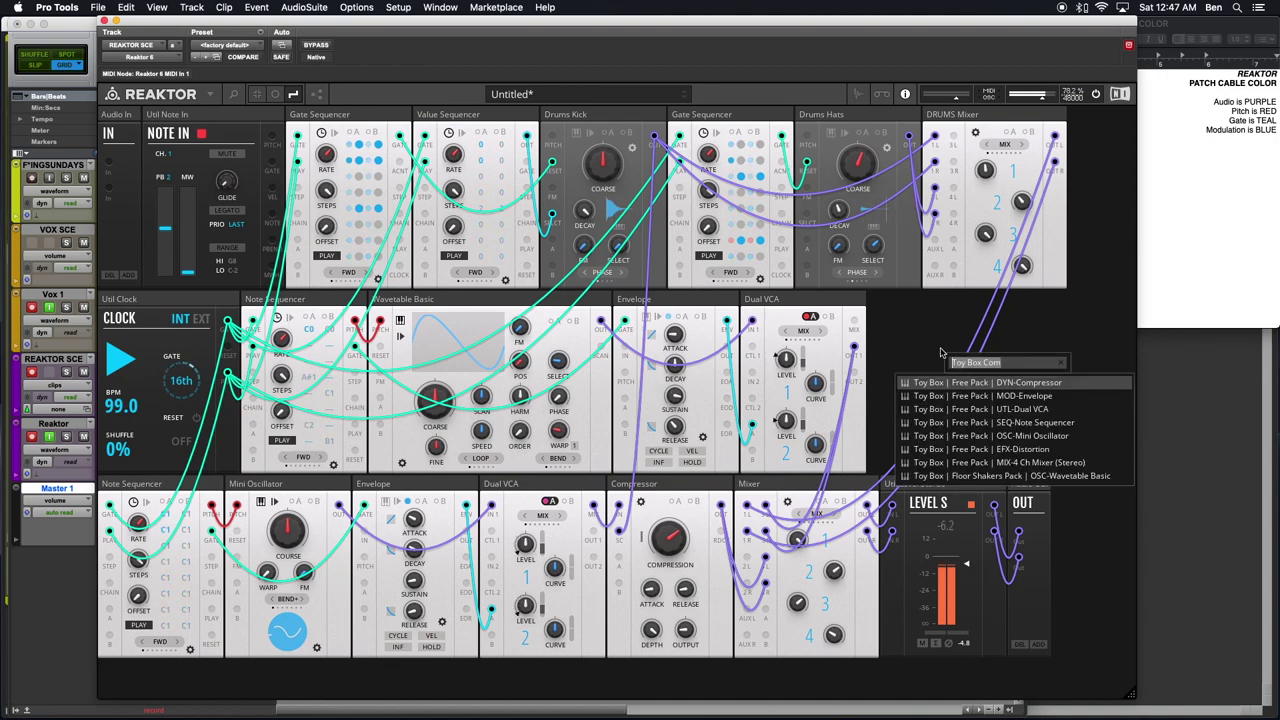
pyautogui.write('Toy Bo')
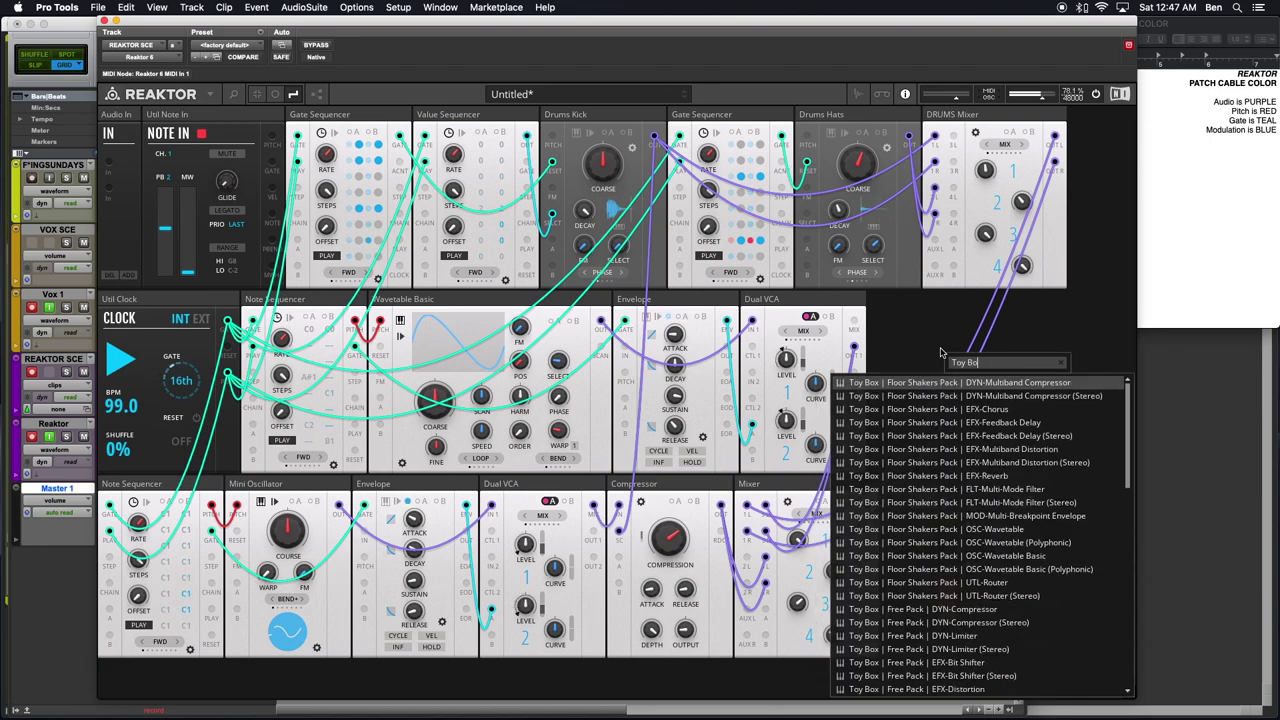
pyautogui.write('x SEQ')
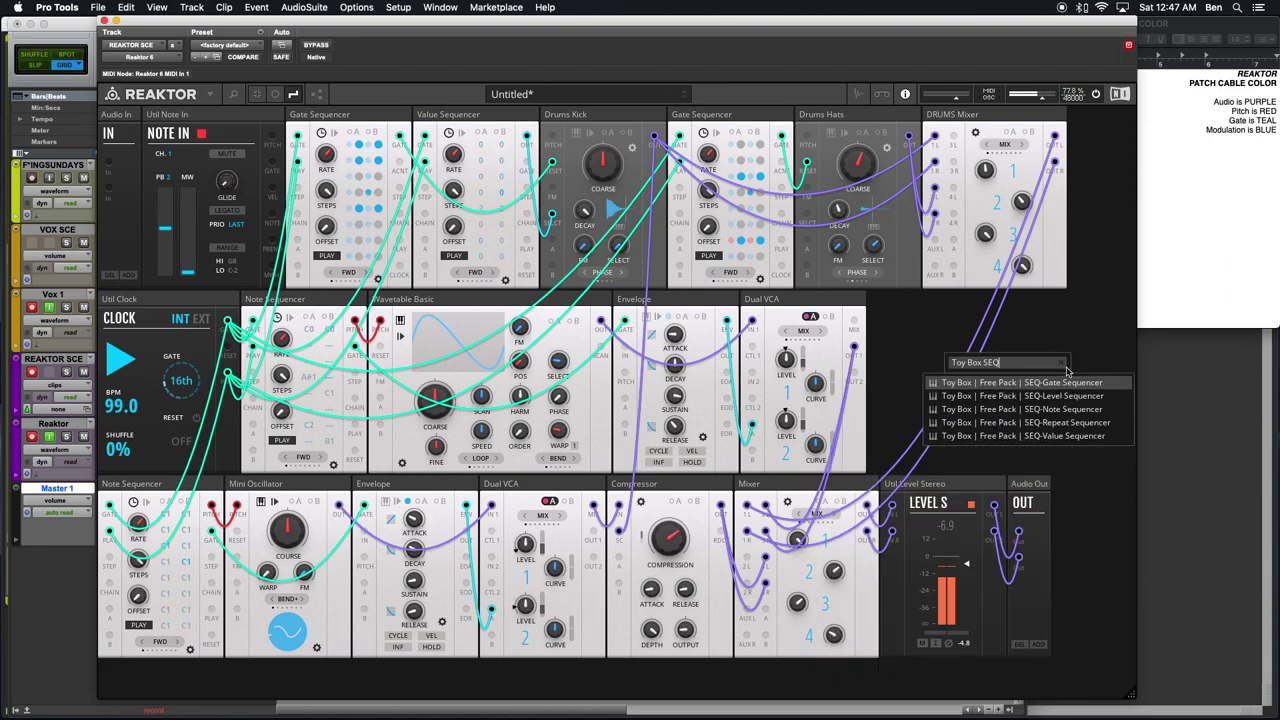
pyautogui.click(1062, 437)
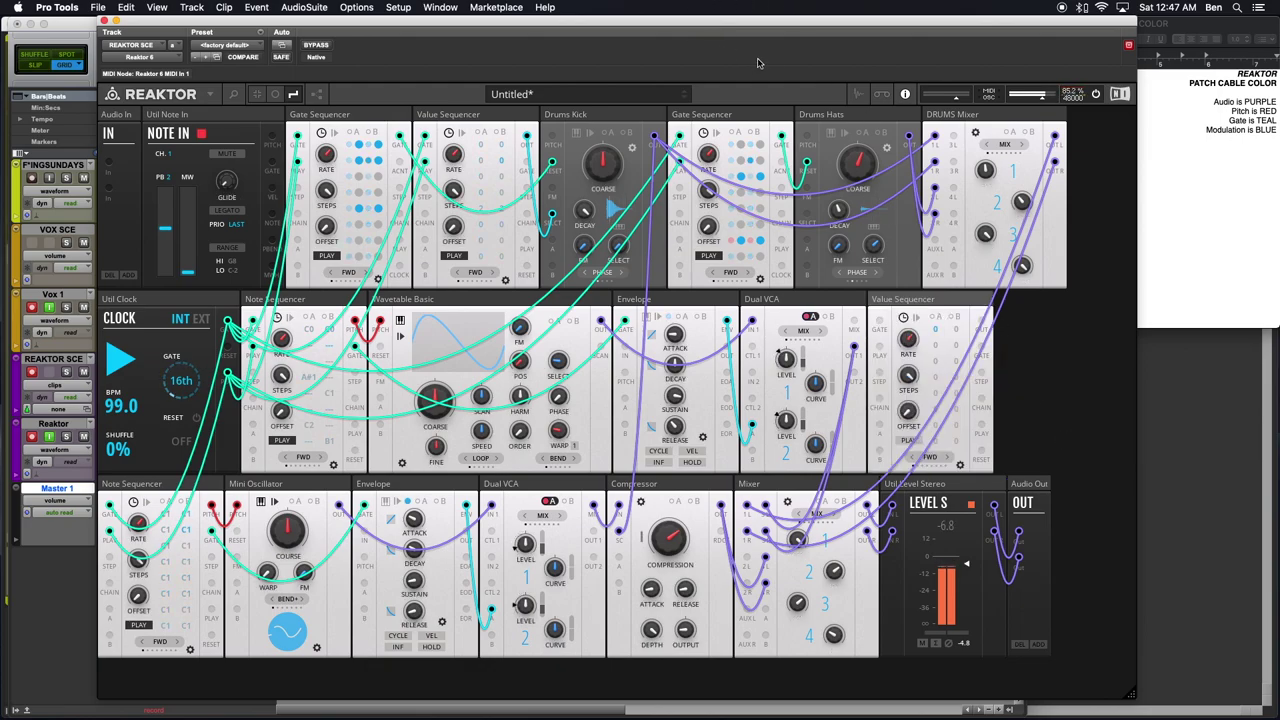
# - Uncover the Pro Tools timeline, zoom it out to check the recording, and bring the Reaktor window back
pyautogui.moveTo(742, 28); pyautogui.dragTo(771, 442)
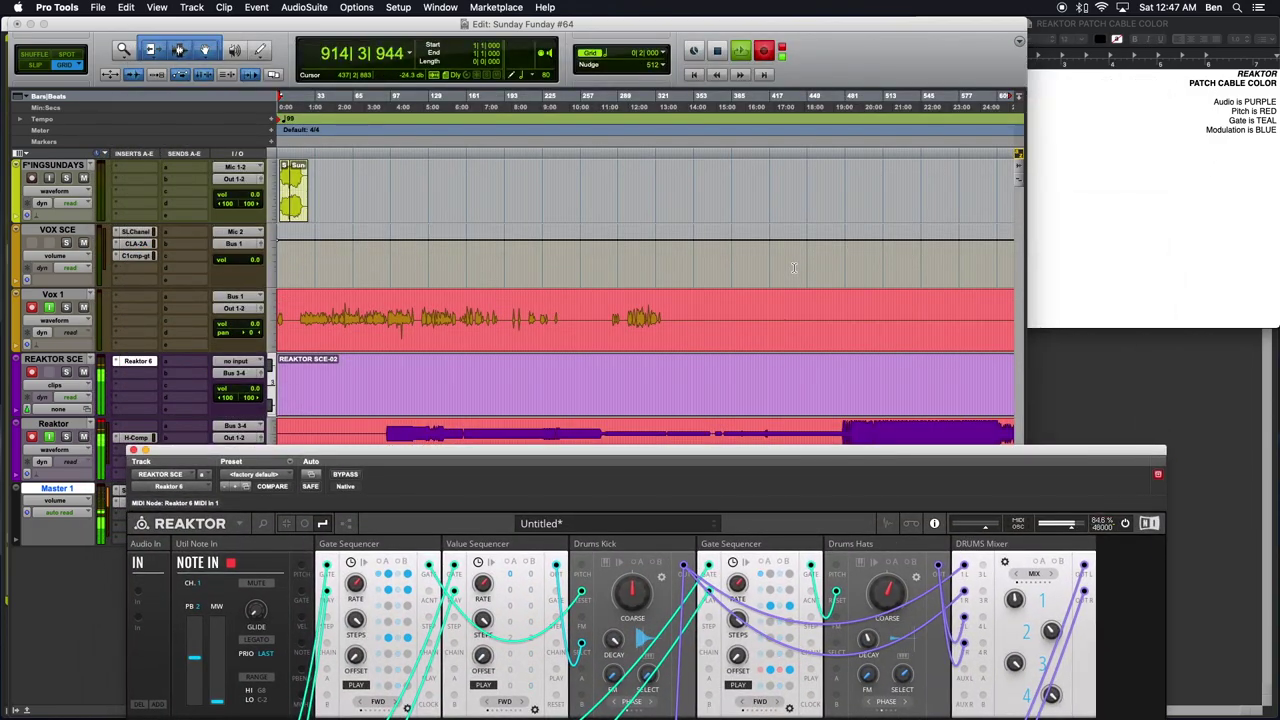
pyautogui.press('super+bracketleft')
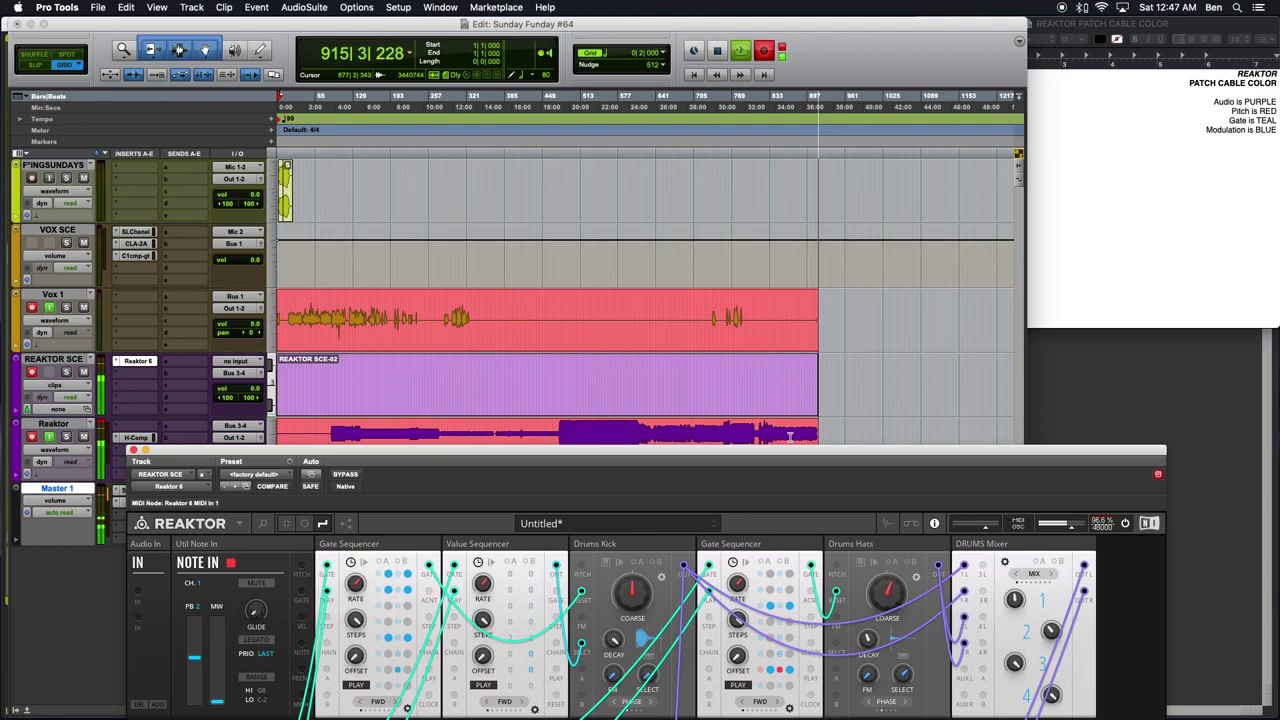
pyautogui.moveTo(780, 450); pyautogui.dragTo(772, 5)
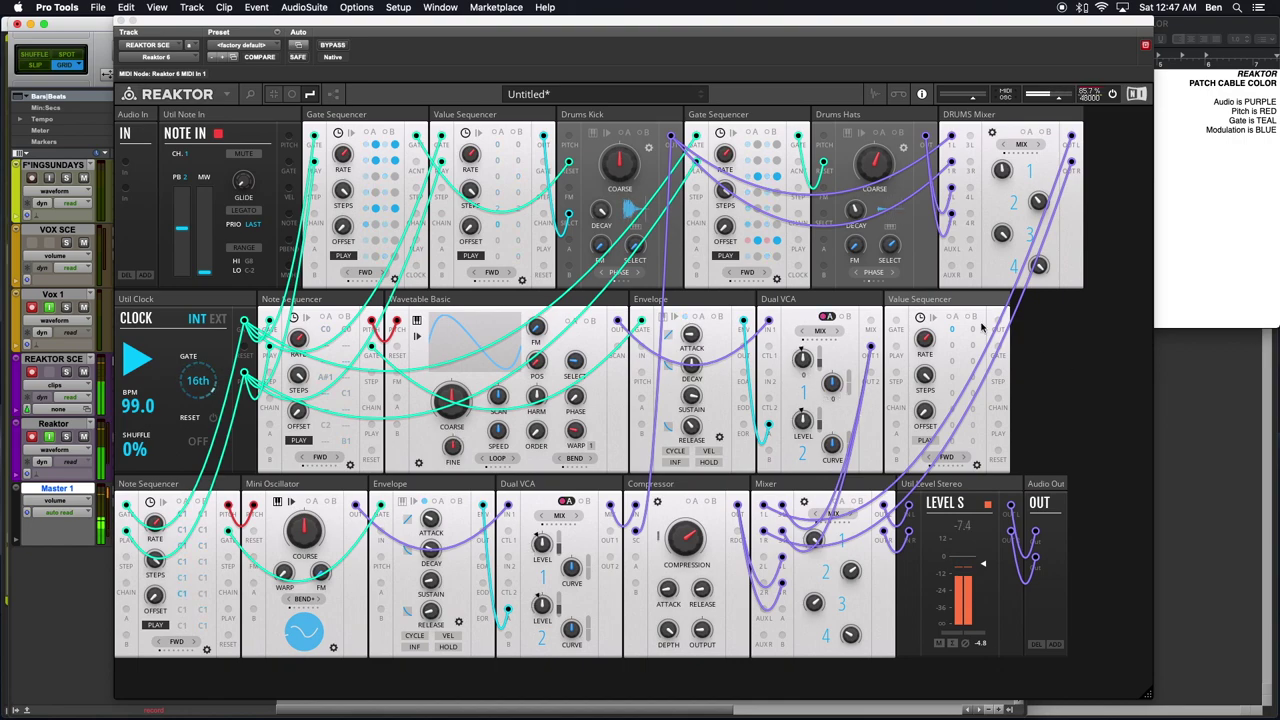
# - Move the new Value Sequencer between the first Note Sequencer and the Wavetable Basic block
pyautogui.click(930, 302)
pyautogui.moveTo(930, 302); pyautogui.dragTo(424, 325)
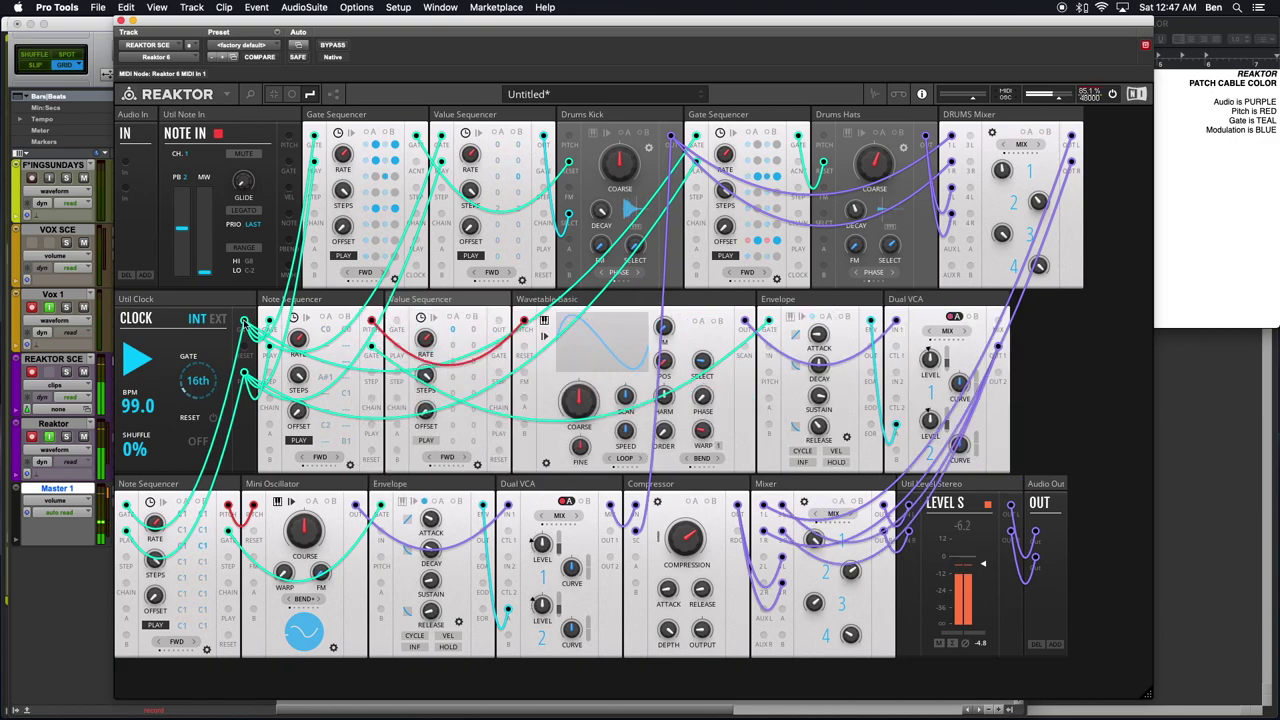
# - Connect the Clock's gate and reset outputs to the new Value Sequencer's gate and reset inputs with teal cables
pyautogui.rightClick(396, 322)
pyautogui.moveTo(440, 318)
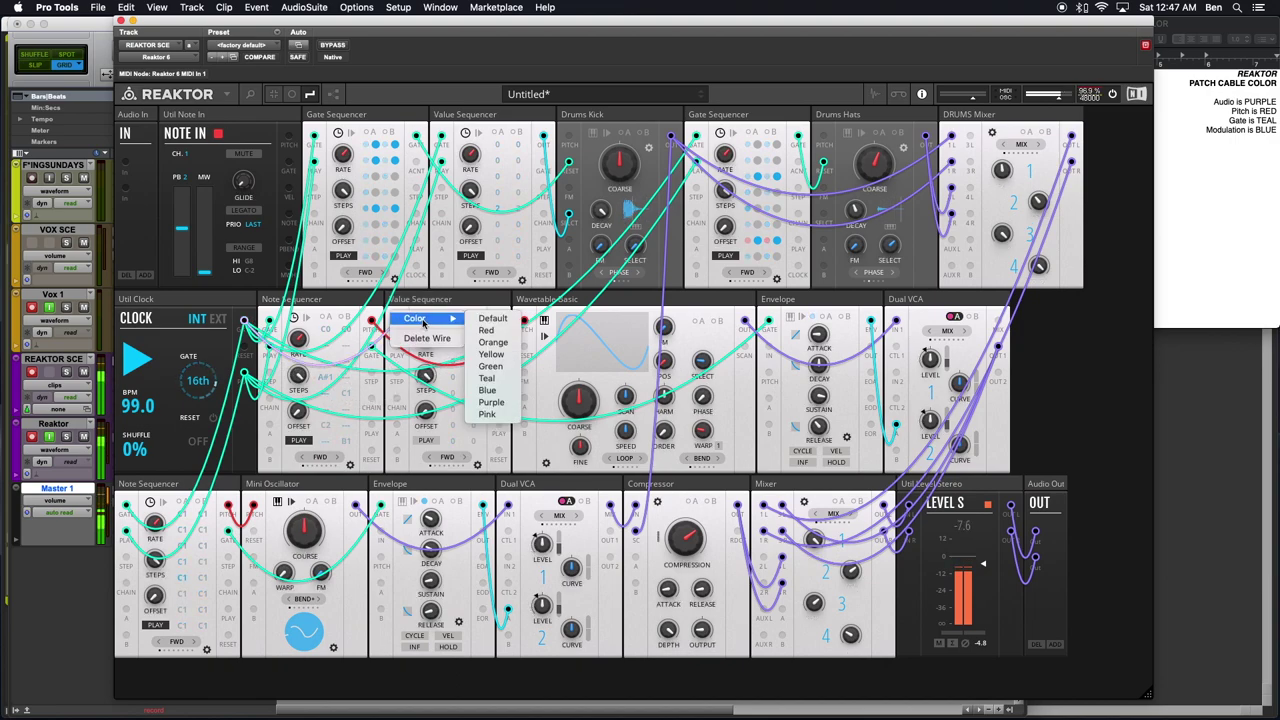
pyautogui.click(500, 380)
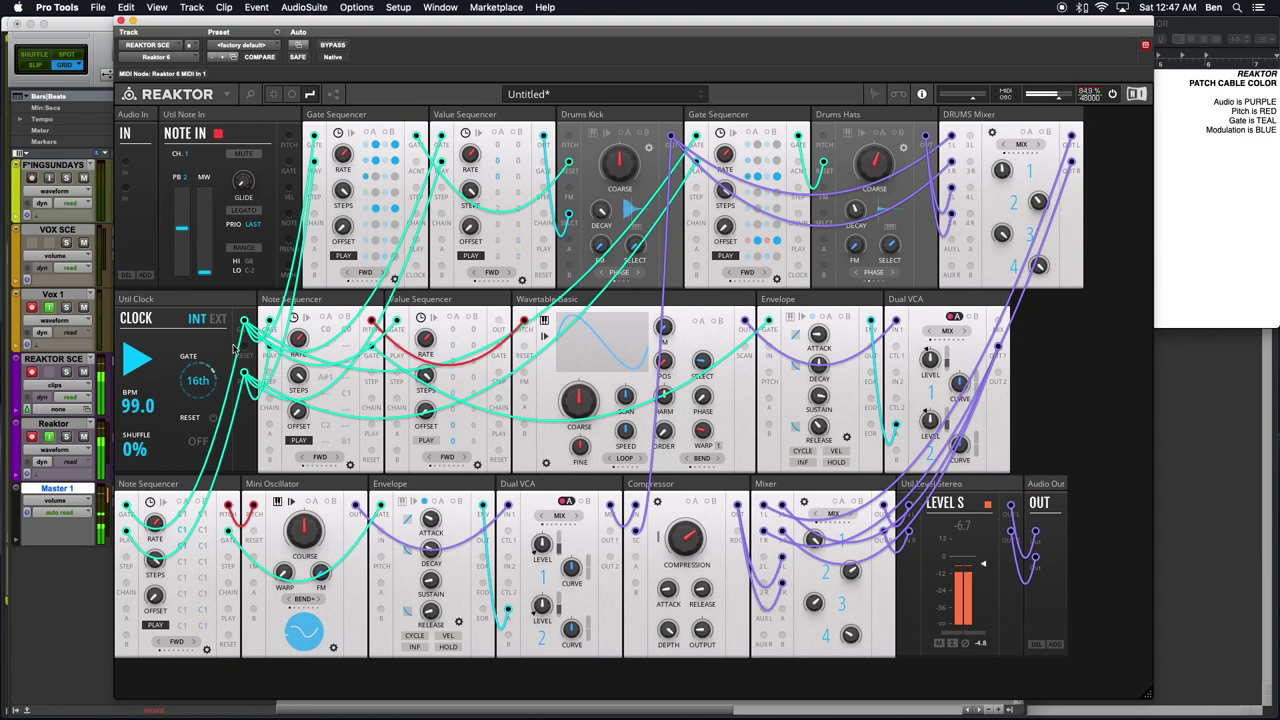
pyautogui.moveTo(245, 374); pyautogui.dragTo(397, 349)
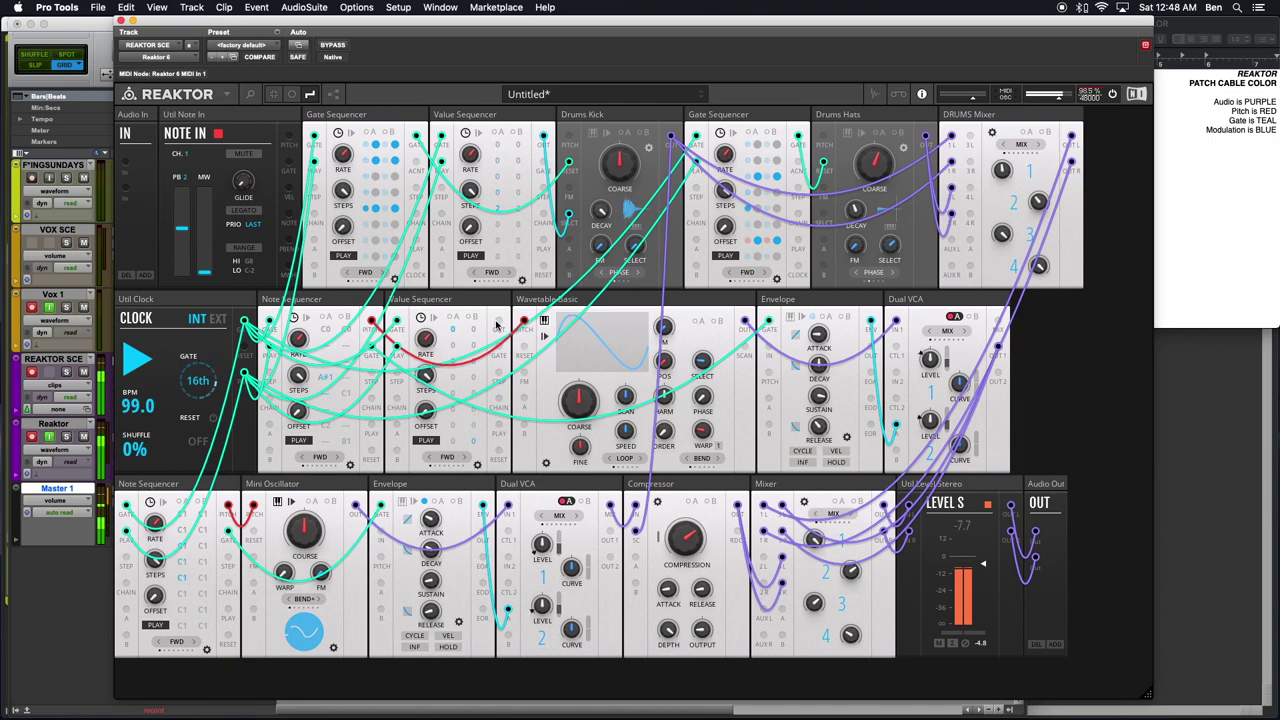
# - Colour the modulation cable from the Value Sequencer to the Wavetable Basic block blue, and stop and restart the Clock
pyautogui.rightClick(522, 400)
pyautogui.moveTo(560, 398)
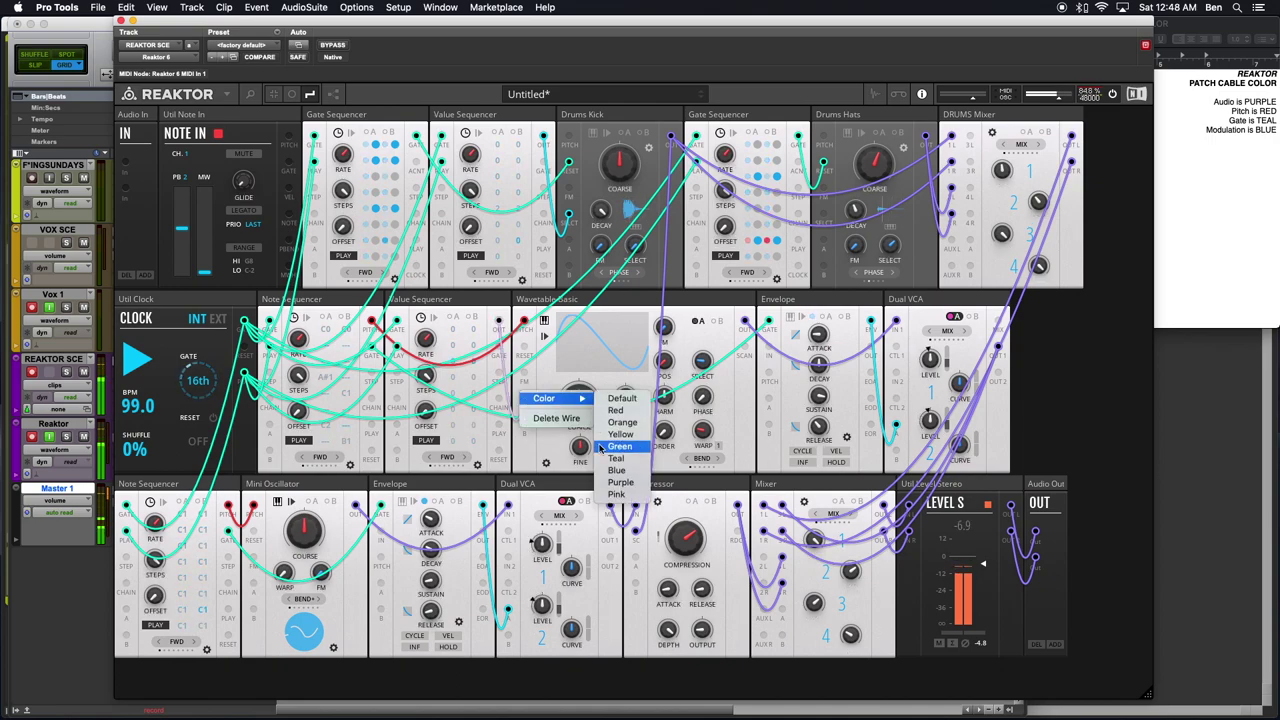
pyautogui.click(612, 470)
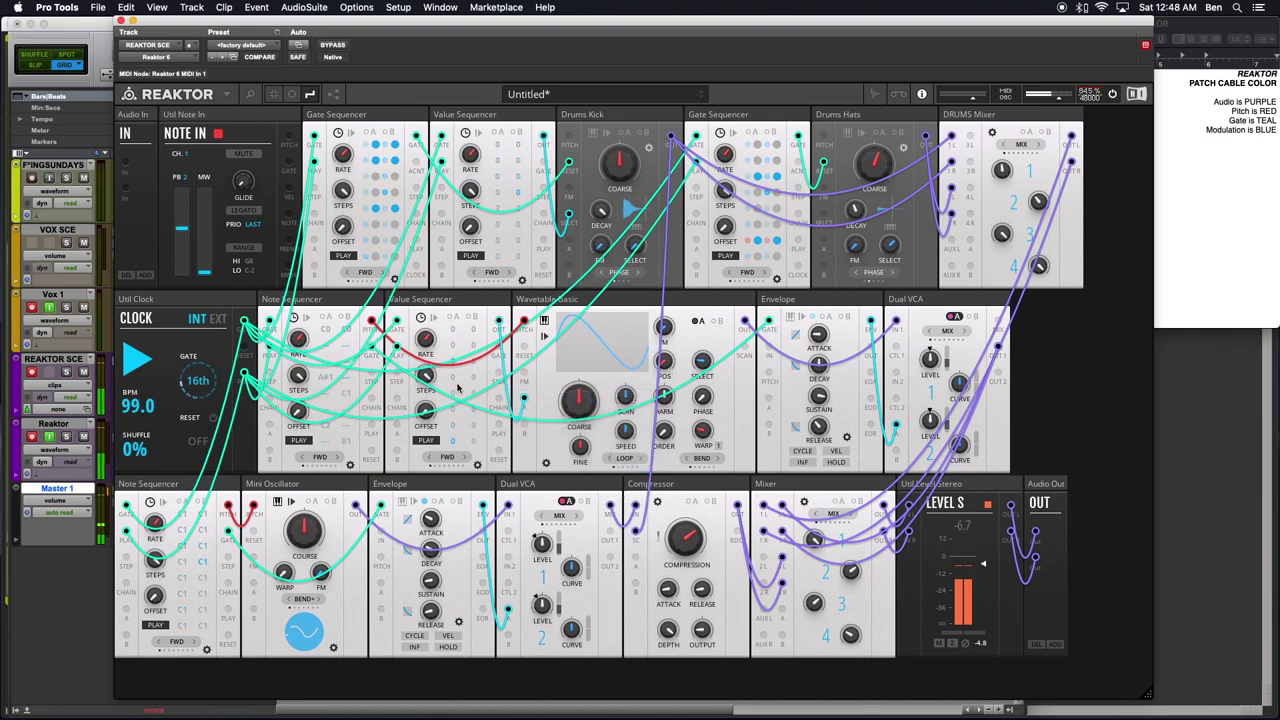
pyautogui.click(130, 363)
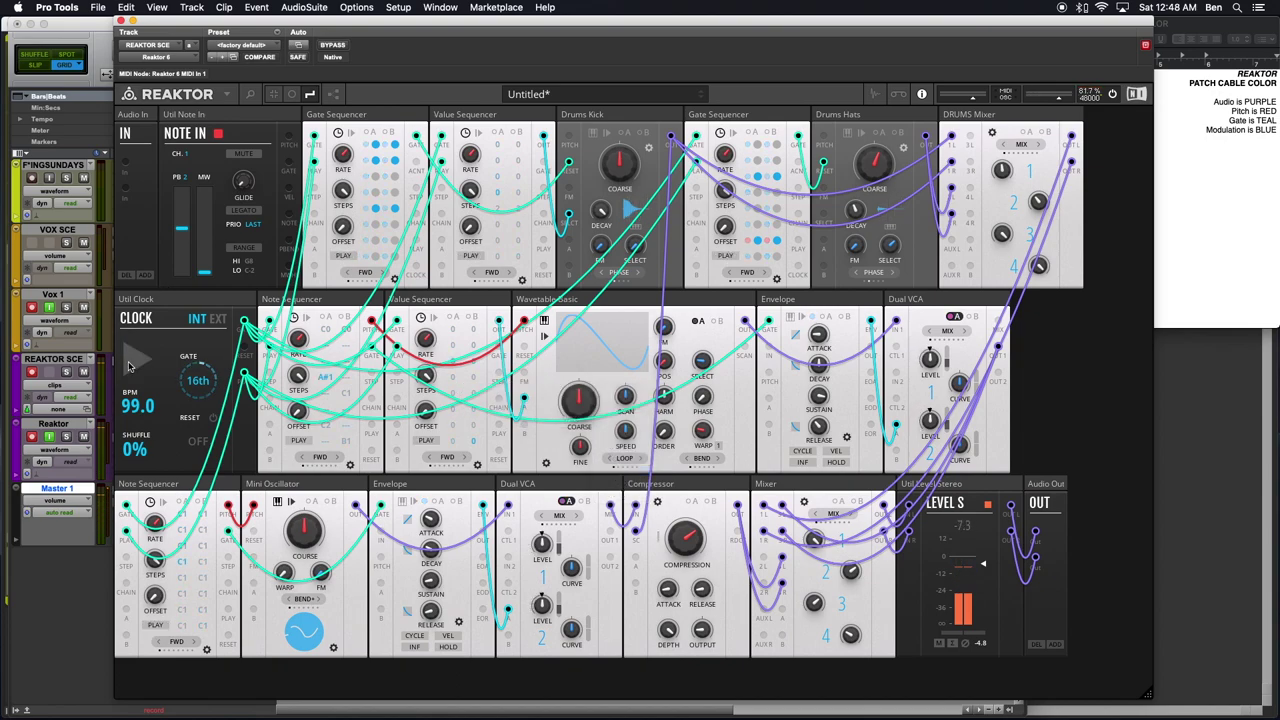
pyautogui.click(130, 363)
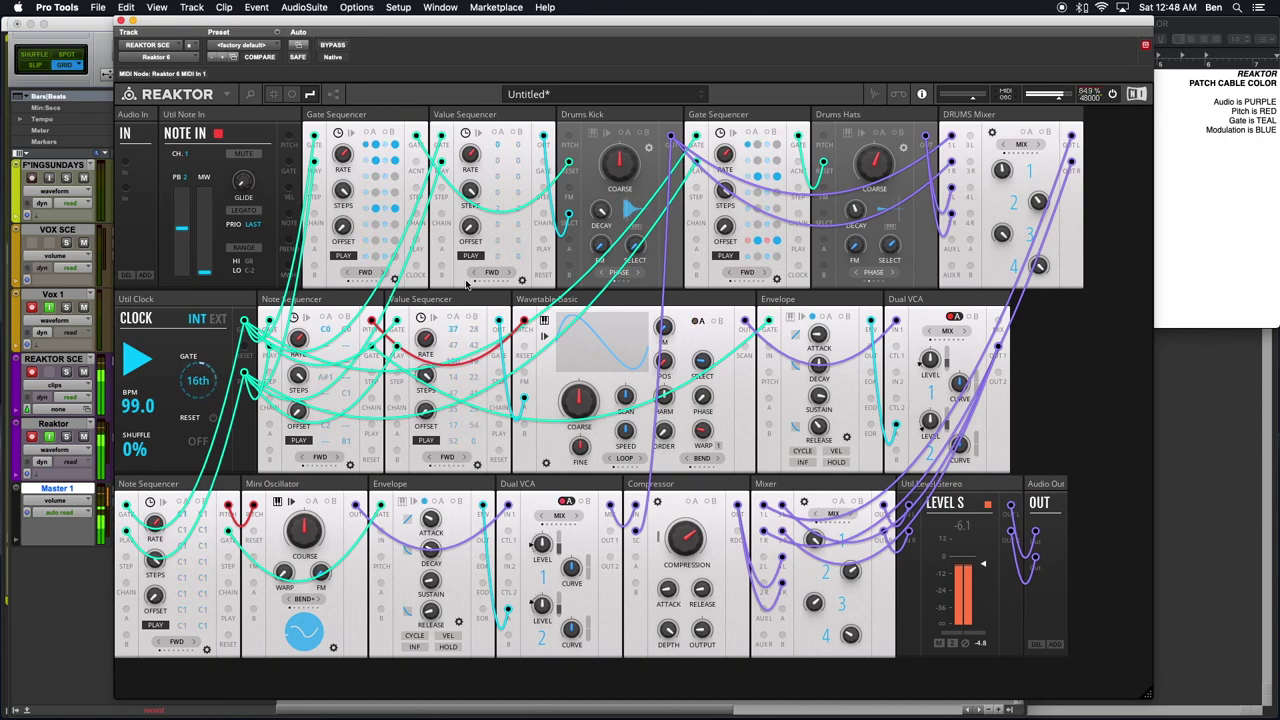
# - Assign modulation A on the Wavetable Basic block to its Select and Warp knobs
pyautogui.click(700, 321)
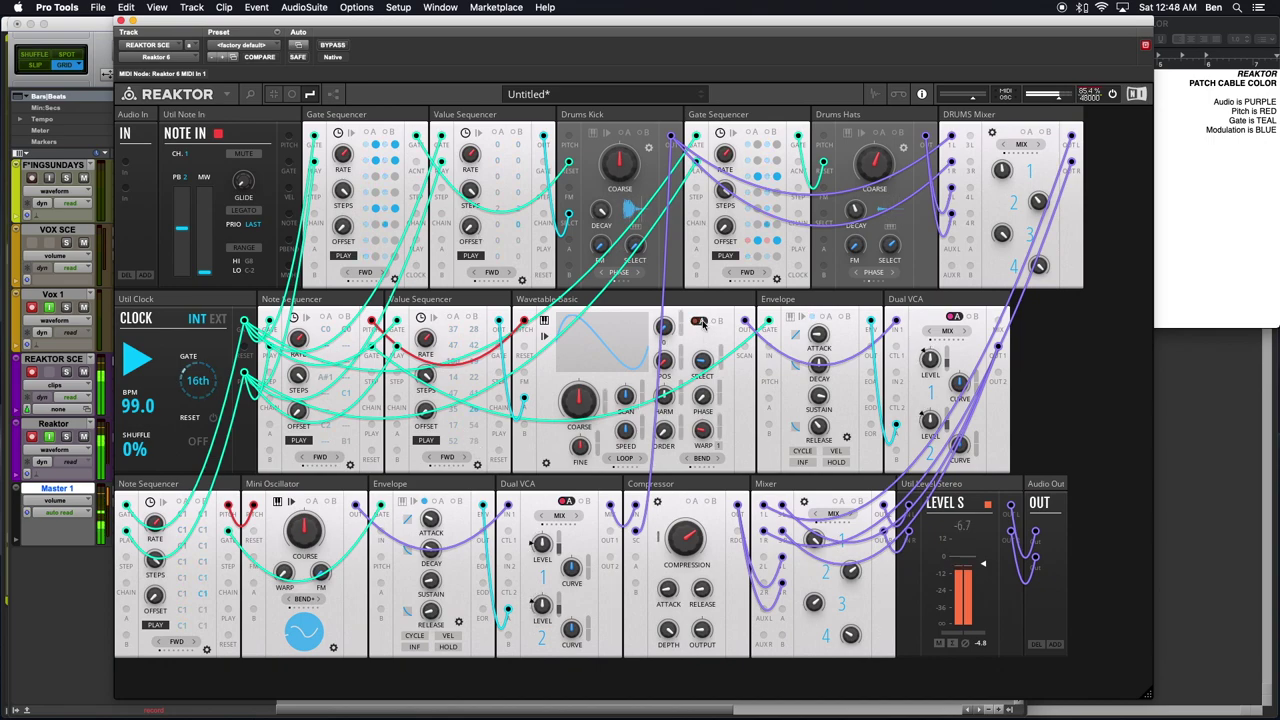
pyautogui.moveTo(720, 367)
pyautogui.mouseDown()
pyautogui.moveTo(722, 390)
pyautogui.moveTo(724, 350)
pyautogui.moveTo(725, 390)
pyautogui.moveTo(724, 370)
pyautogui.mouseUp()
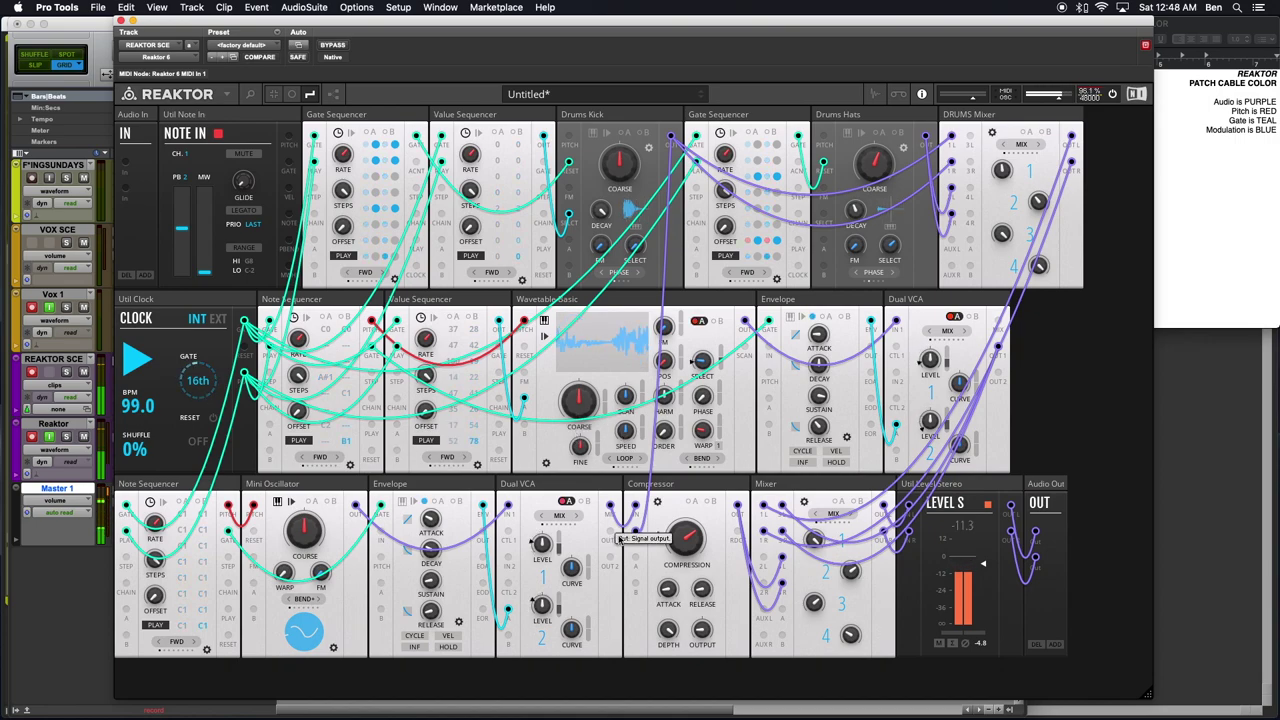
pyautogui.moveTo(720, 427)
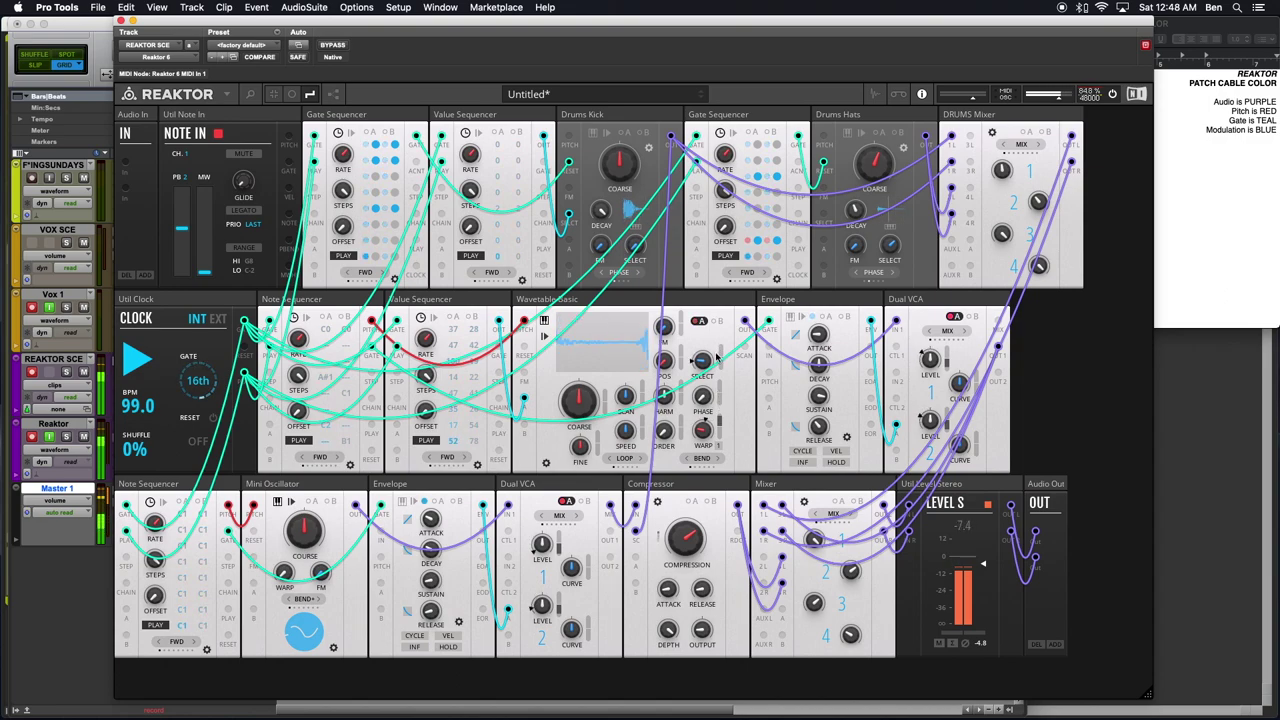
pyautogui.moveTo(662, 432)
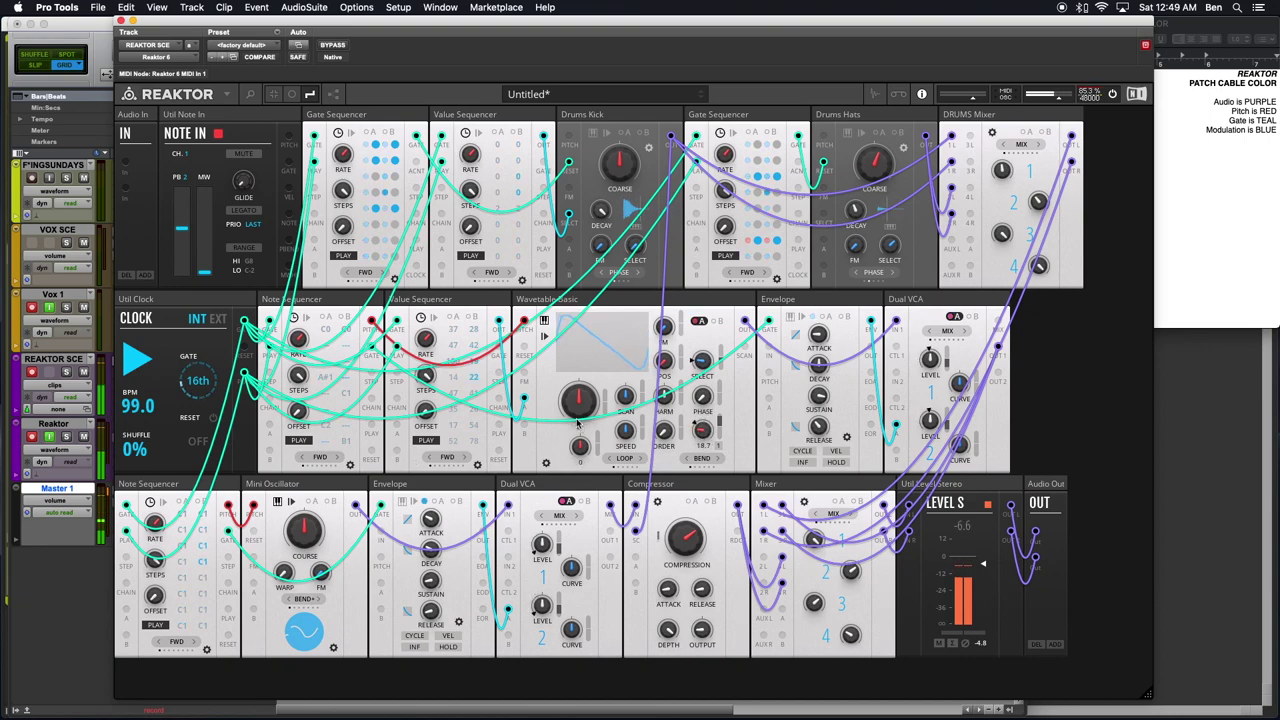
# - Dismiss the block search without adding anything and set the Level S output fader to -3.6
pyautogui.doubleClick(1032, 434)
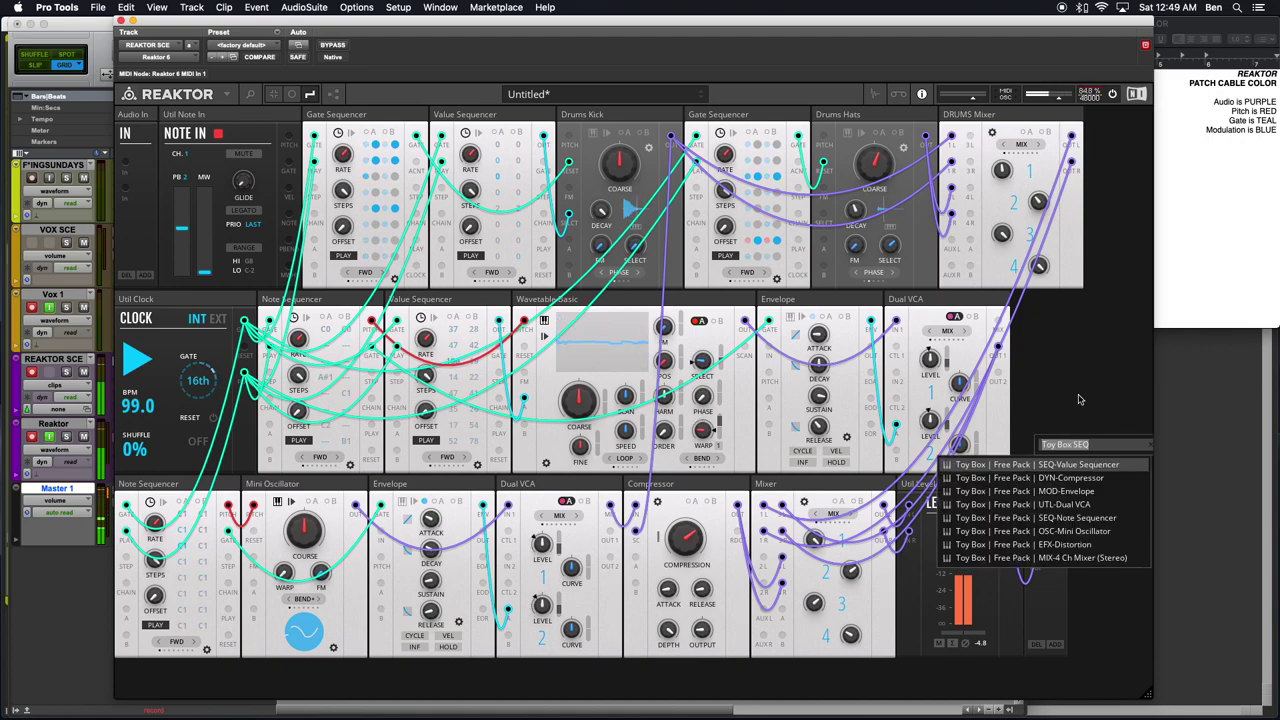
pyautogui.press('Escape')
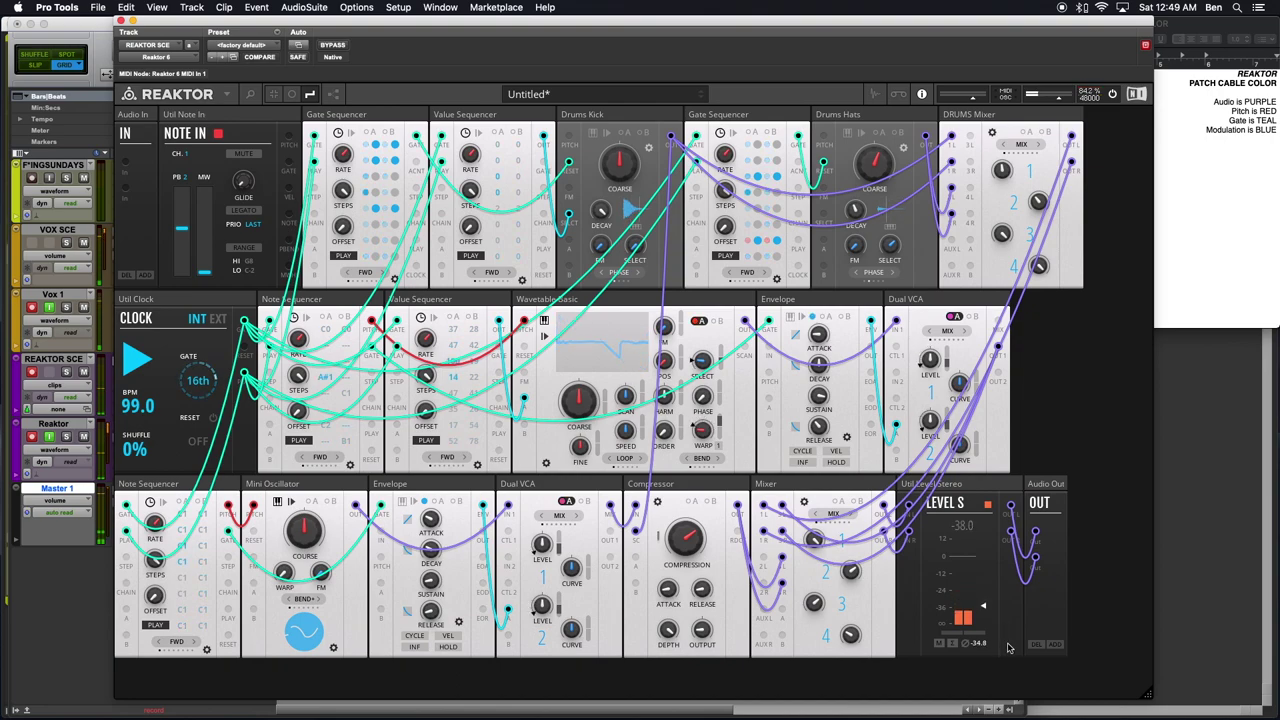
pyautogui.moveTo(1008, 647); pyautogui.dragTo(1003, 562)
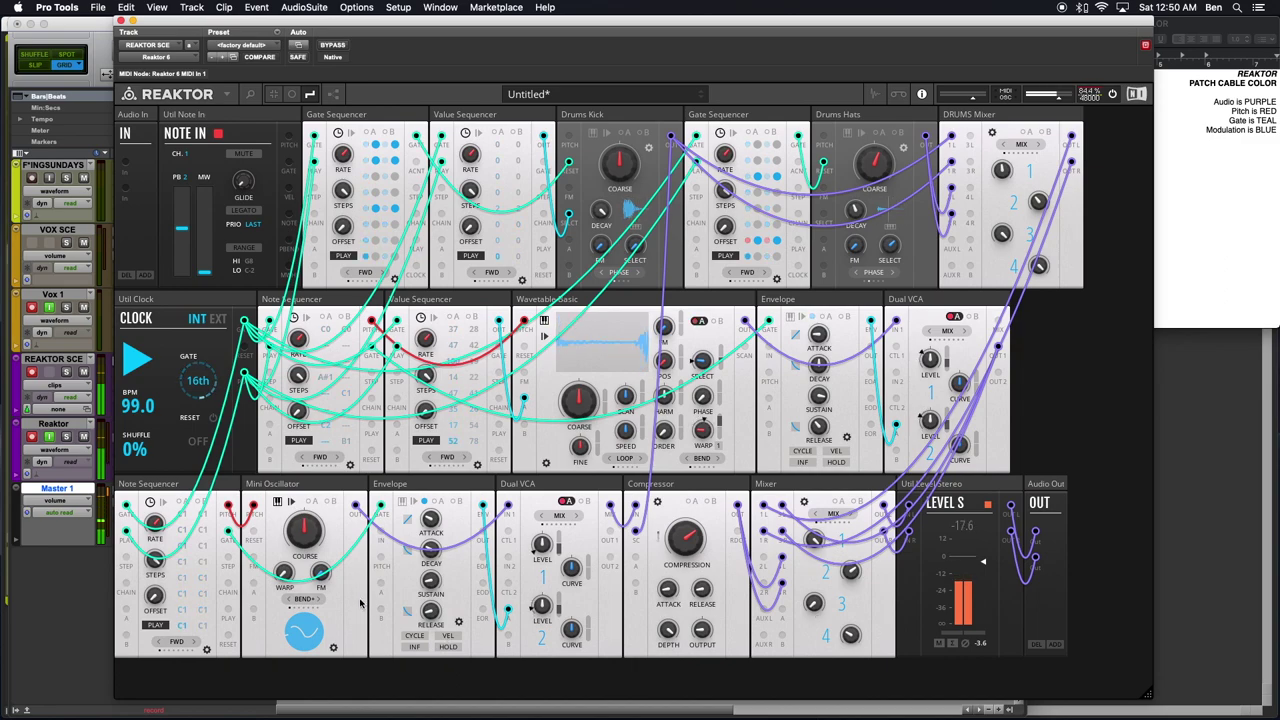
pyautogui.moveTo(429, 527)
pyautogui.moveTo(430, 528); pyautogui.dragTo(432, 540)
pyautogui.moveTo(432, 556)
pyautogui.moveTo(430, 581)
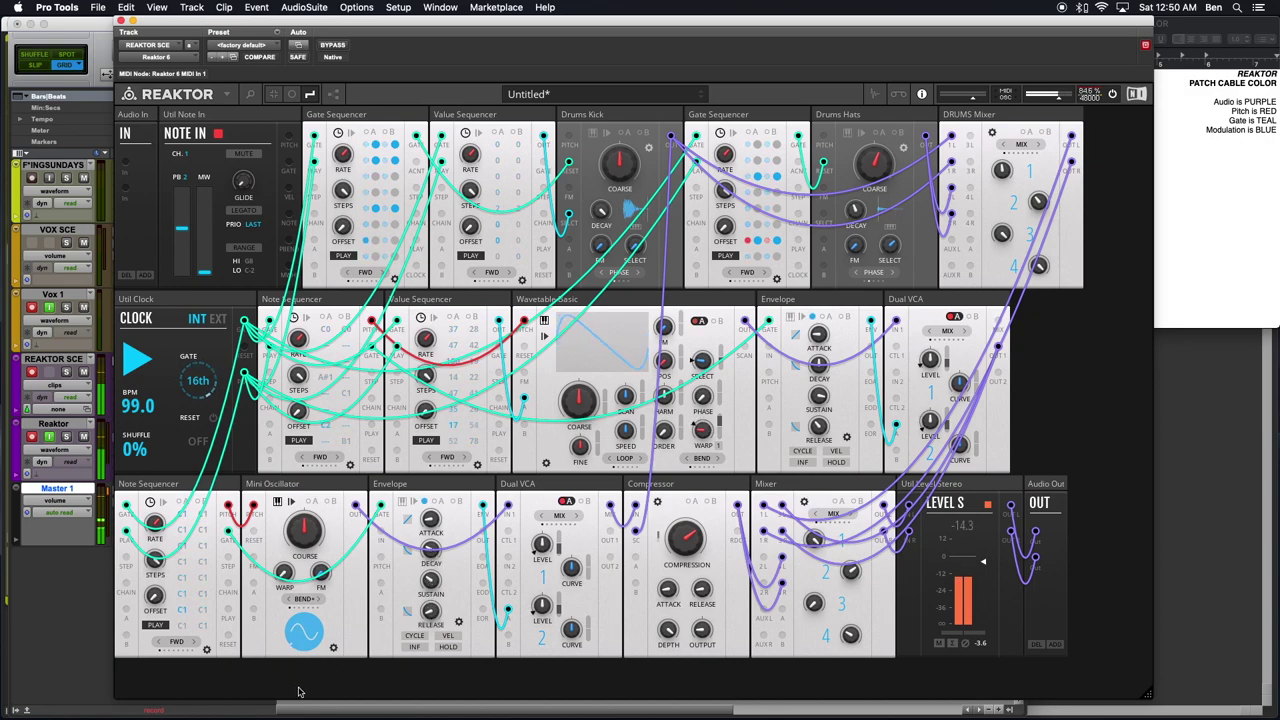
# - Set the Mini Oscillator's Warp to about 26.5 and cycle through its warp modes back to BEND+
pyautogui.moveTo(290, 630); pyautogui.dragTo(268, 468)
pyautogui.moveTo(285, 572)
pyautogui.mouseDown()
pyautogui.moveTo(284, 508)
pyautogui.moveTo(260, 450)
pyautogui.moveTo(288, 554)
pyautogui.mouseUp()
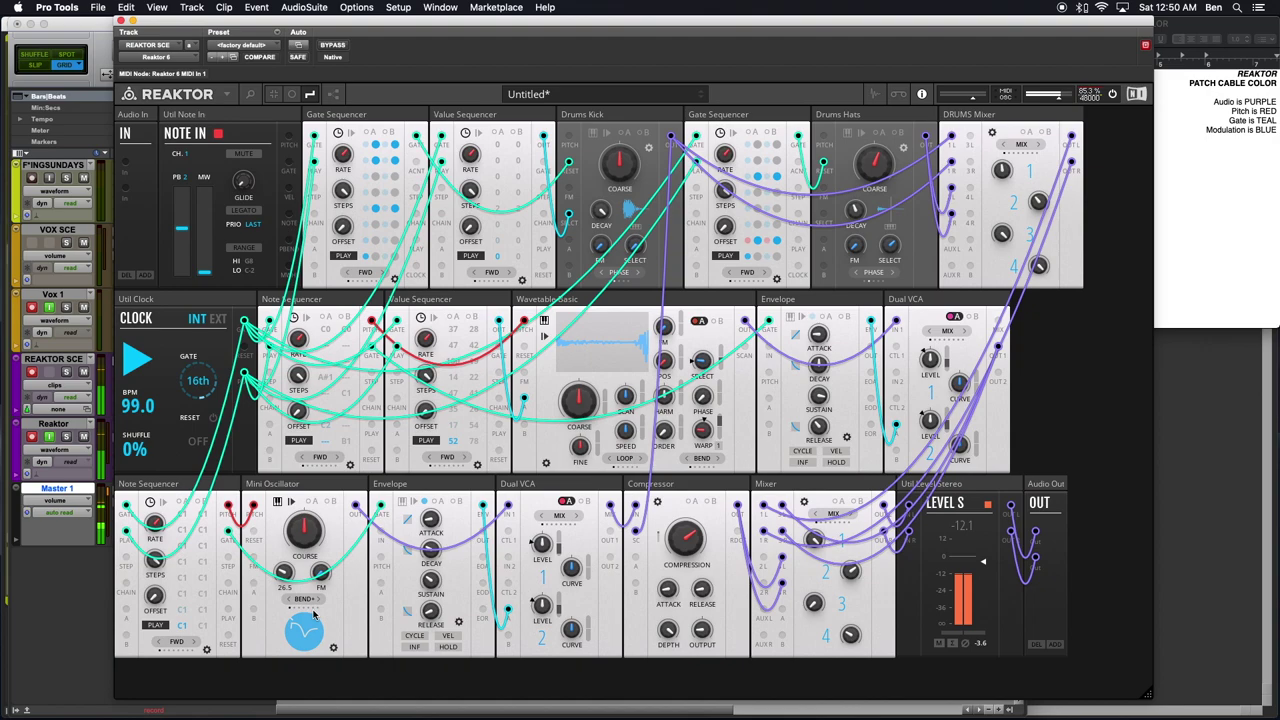
pyautogui.click(287, 604)
pyautogui.click(287, 604)
pyautogui.click(287, 604)
pyautogui.click(287, 604)
pyautogui.click(287, 604)
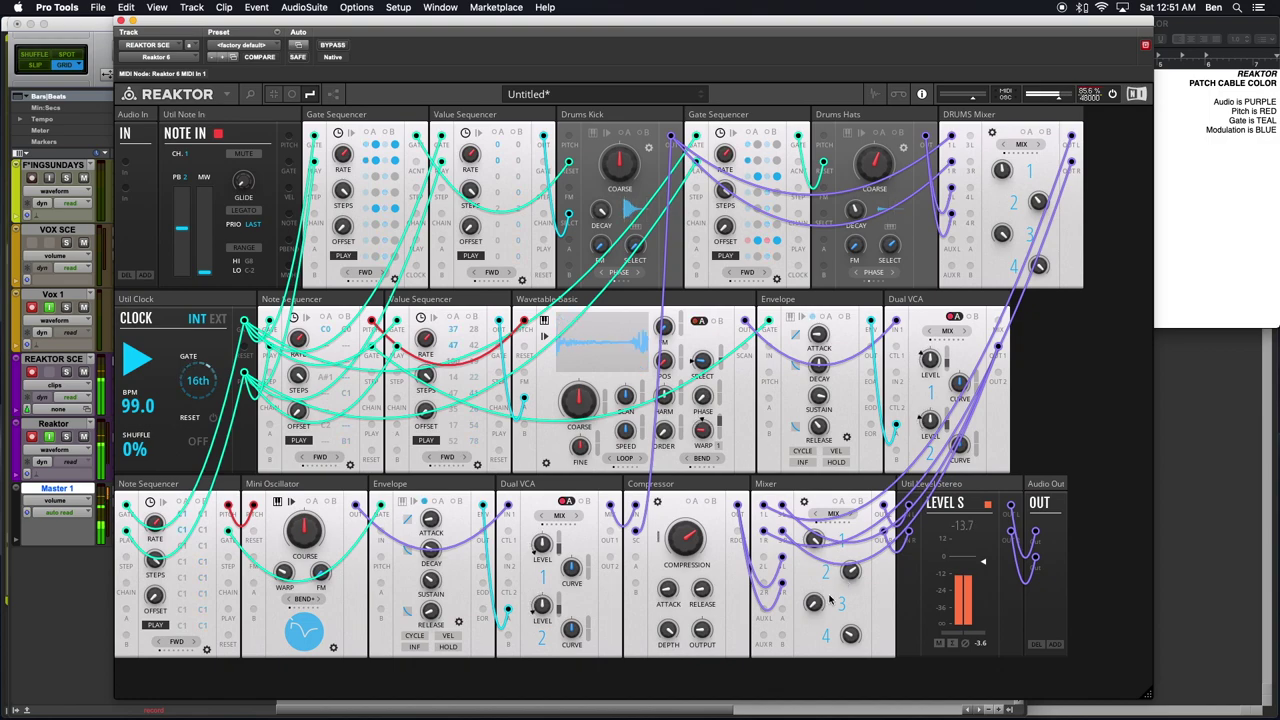
# - Set channel 4 of the final Mixer to about 15.2 and raise its channel 3 level
pyautogui.moveTo(849, 634); pyautogui.dragTo(854, 659)
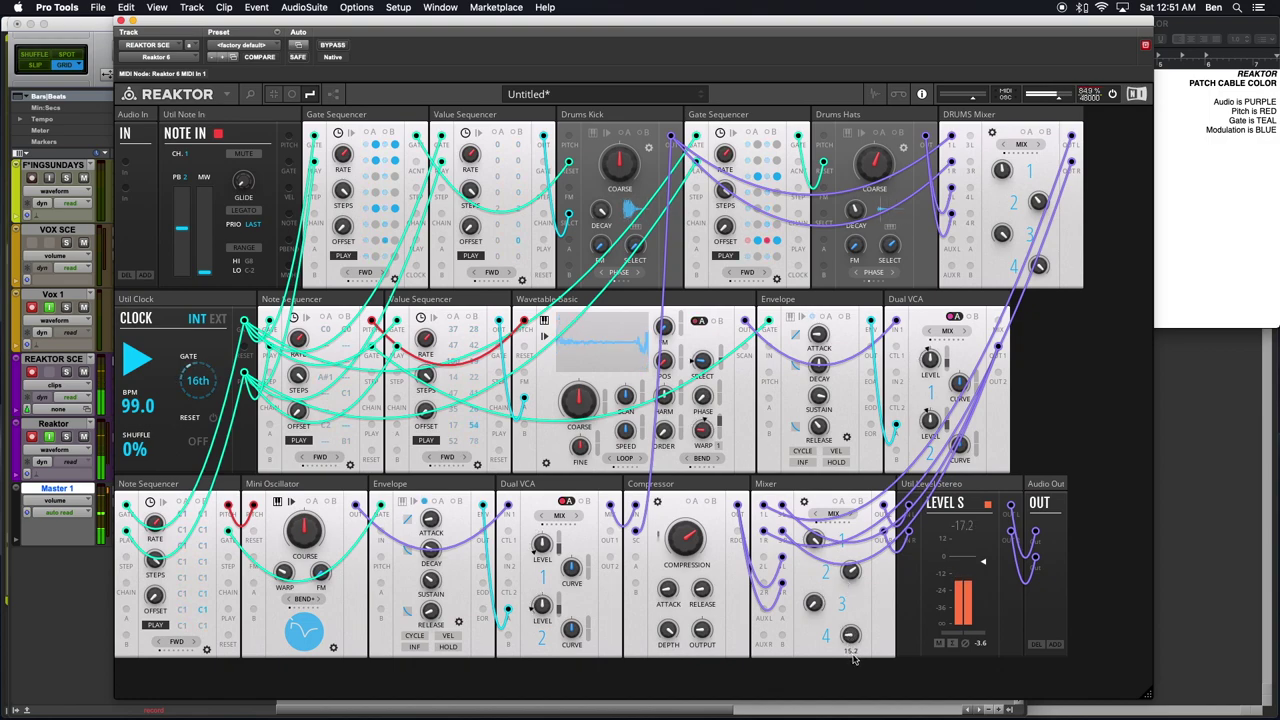
pyautogui.moveTo(805, 605); pyautogui.dragTo(793, 478)
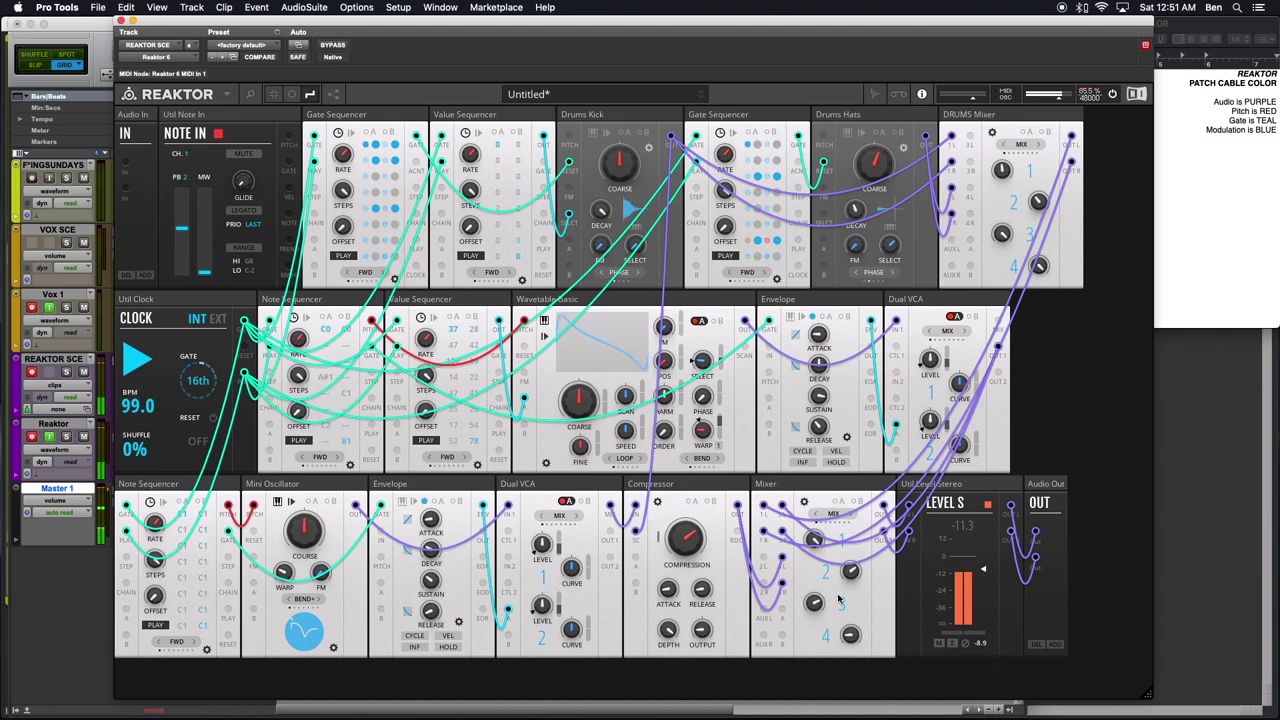
pyautogui.moveTo(815, 604); pyautogui.dragTo(843, 627)
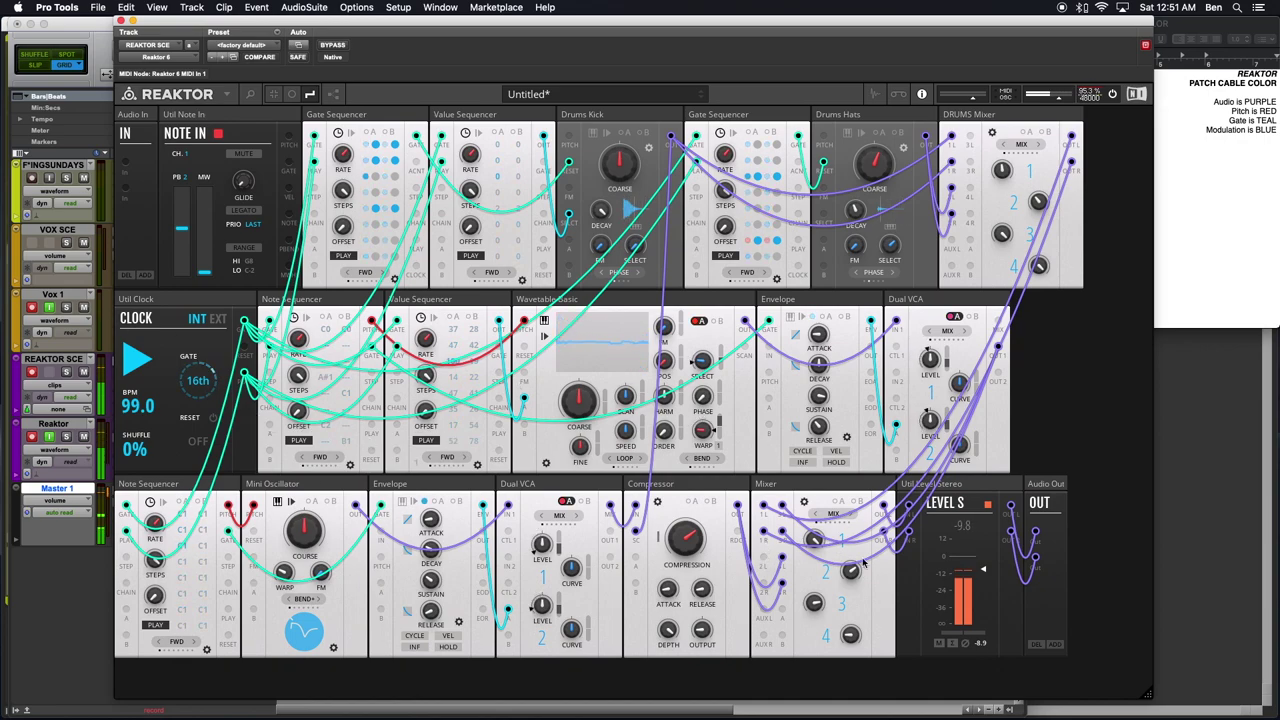
# - Fade the Level S output down to -INF and bring it back up to -7.9
pyautogui.moveTo(982, 567); pyautogui.dragTo(980, 571)
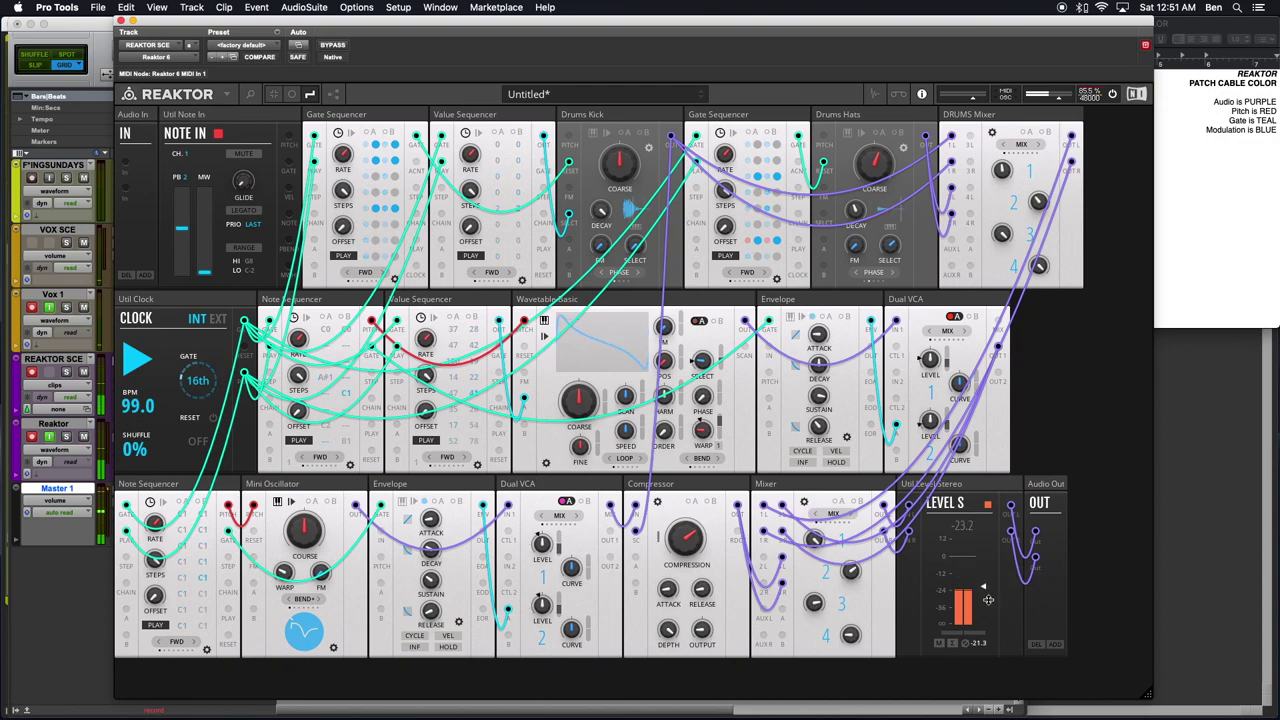
pyautogui.moveTo(994, 611); pyautogui.dragTo(1021, 703)
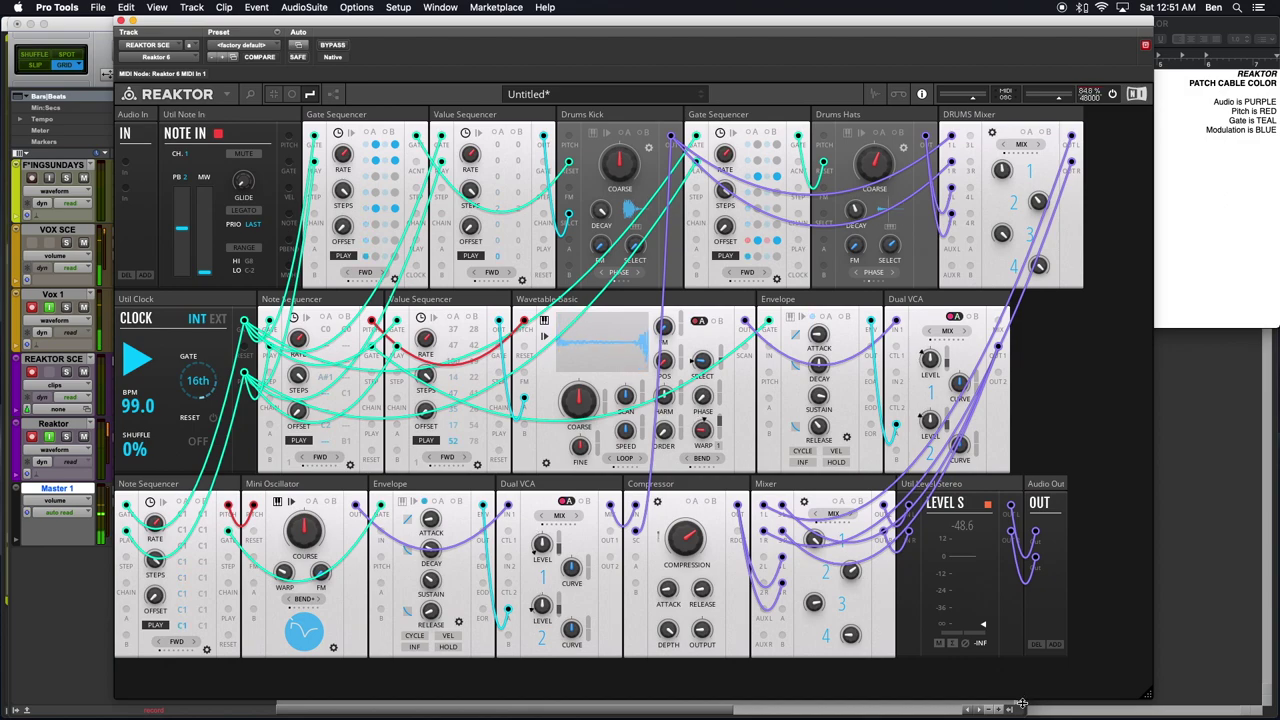
pyautogui.moveTo(1021, 703); pyautogui.dragTo(1018, 592)
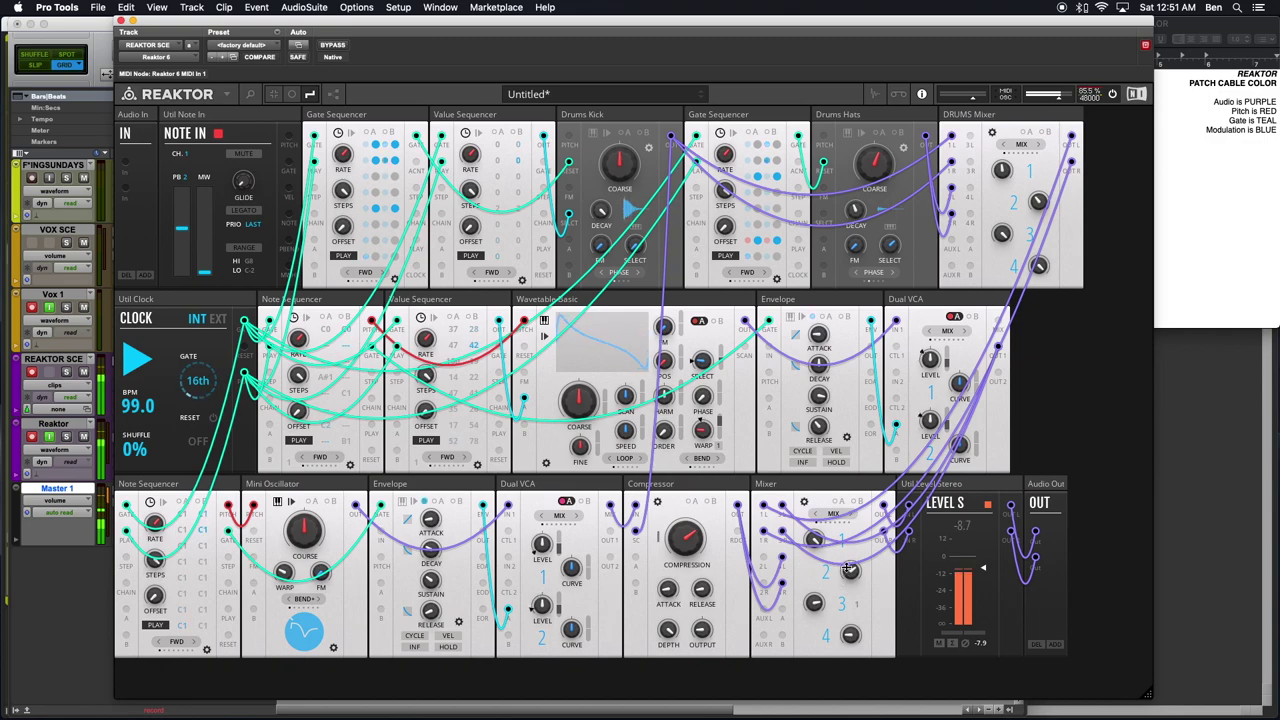
pyautogui.moveTo(815, 538); pyautogui.dragTo(827, 716)
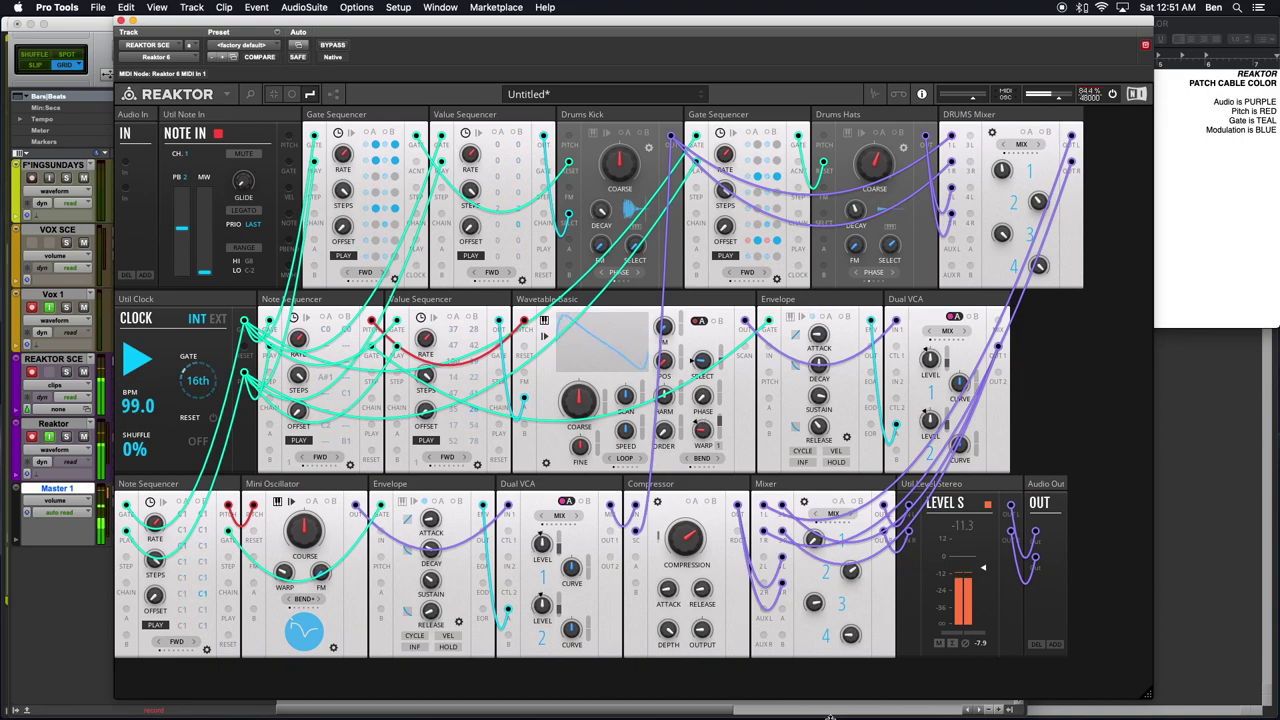
pyautogui.moveTo(830, 706); pyautogui.dragTo(870, 557)
pyautogui.moveTo(1150, 692); pyautogui.dragTo(1146, 656)
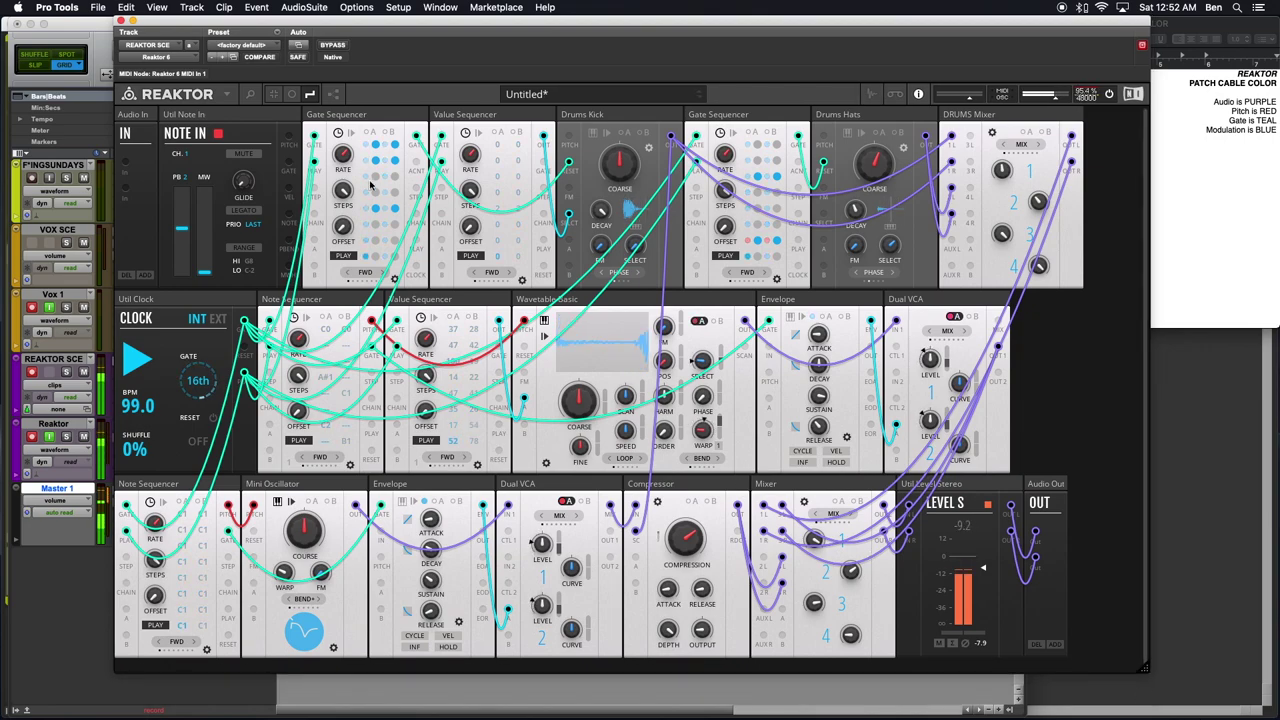
# - Save the rack in the My Racks folder under the name WAEV-DRUM
pyautogui.click(227, 94)
pyautogui.moveTo(240, 112)
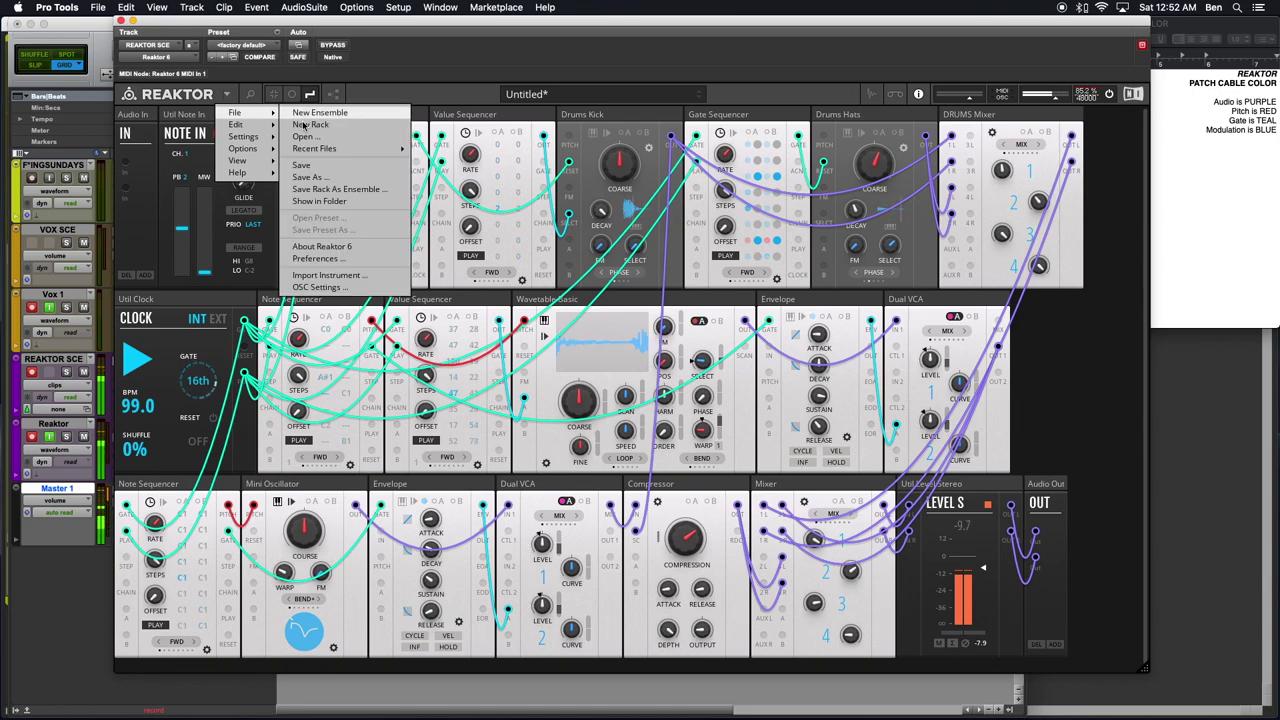
pyautogui.click(314, 178)
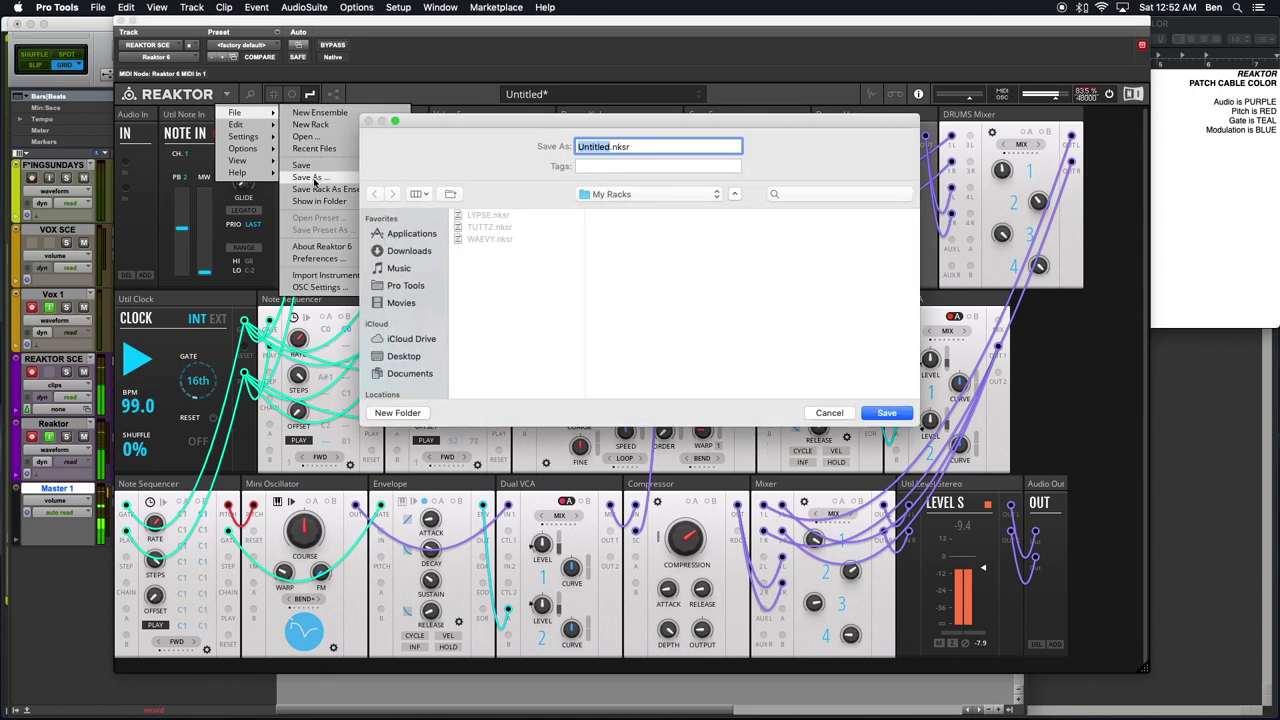
pyautogui.click(488, 240)
pyautogui.click(602, 147)
pyautogui.press('Right')
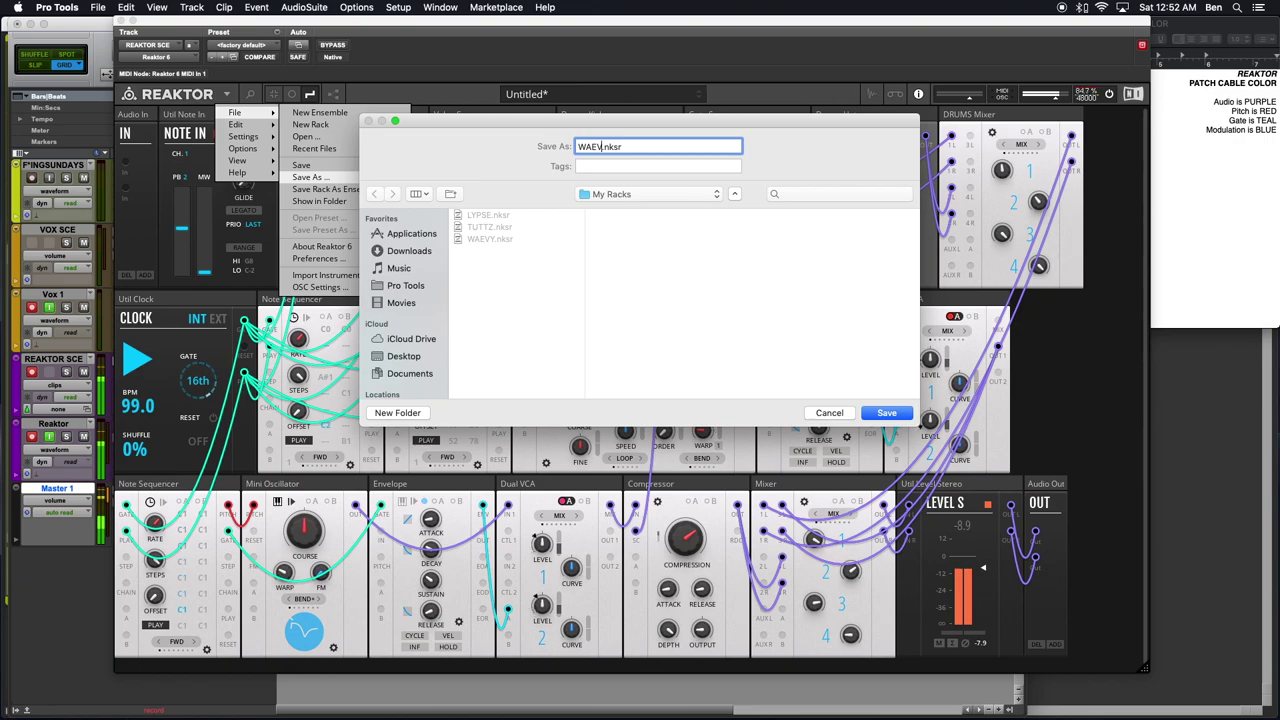
pyautogui.write('-DRUM')
pyautogui.press('Return')
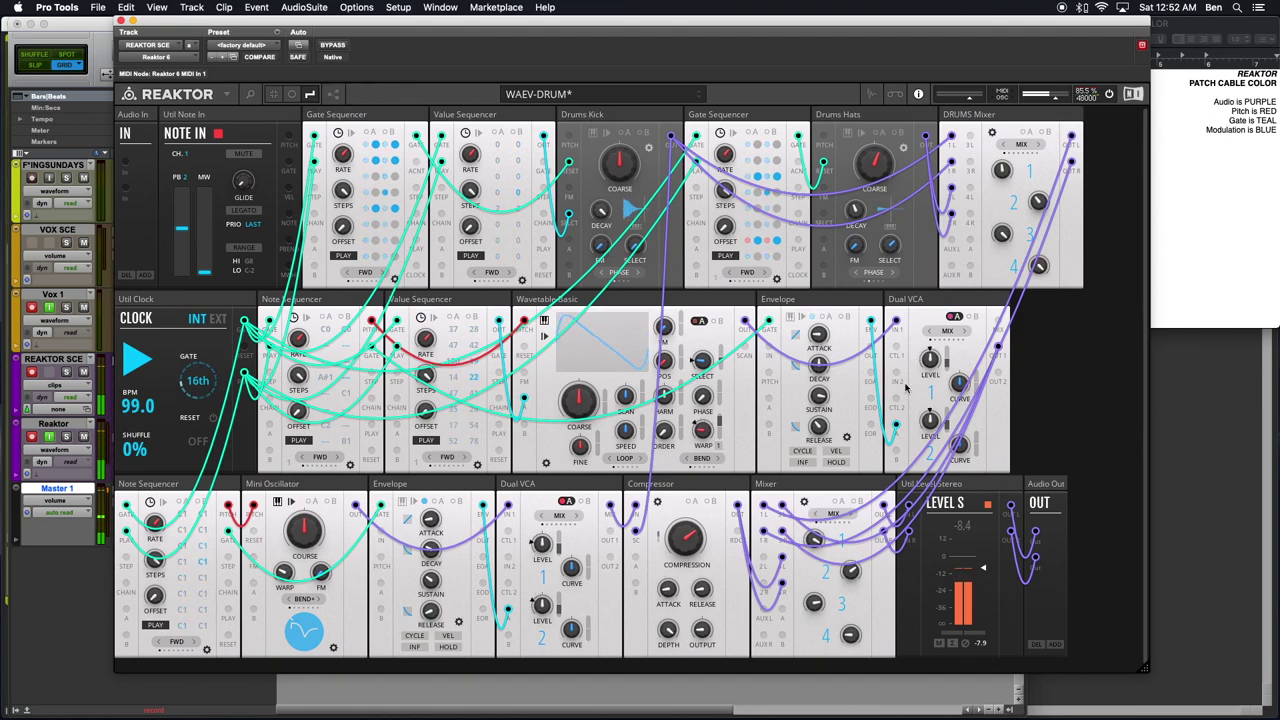
# - Change the Level S meter colour from orange to purple and save the rack again under its existing name
pyautogui.click(987, 504)
pyautogui.click(987, 504)
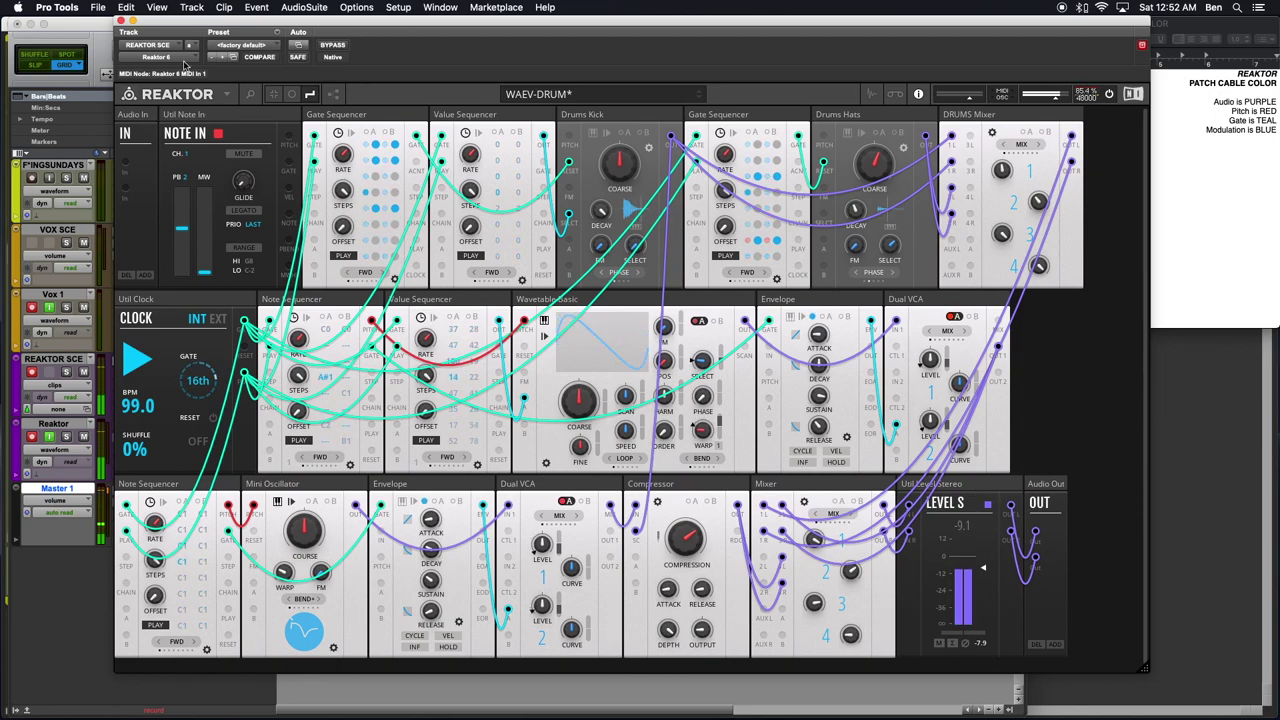
pyautogui.click(228, 95)
pyautogui.moveTo(240, 113)
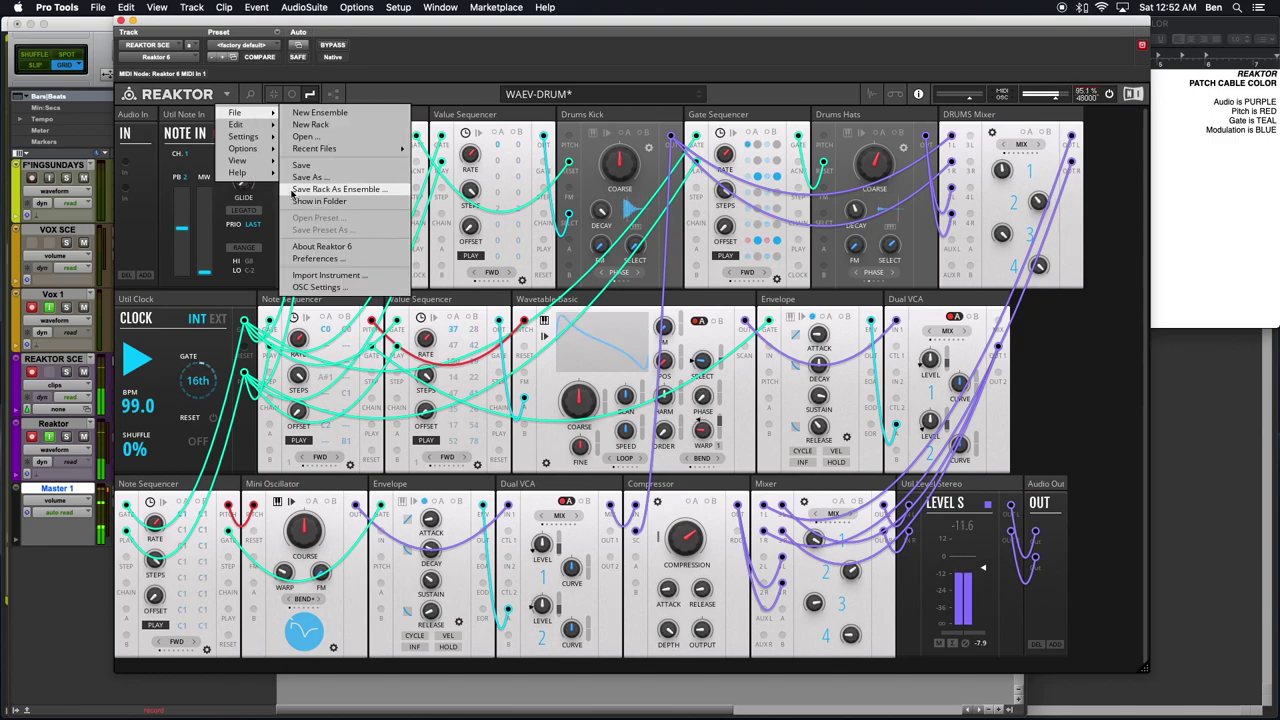
pyautogui.click(303, 168)
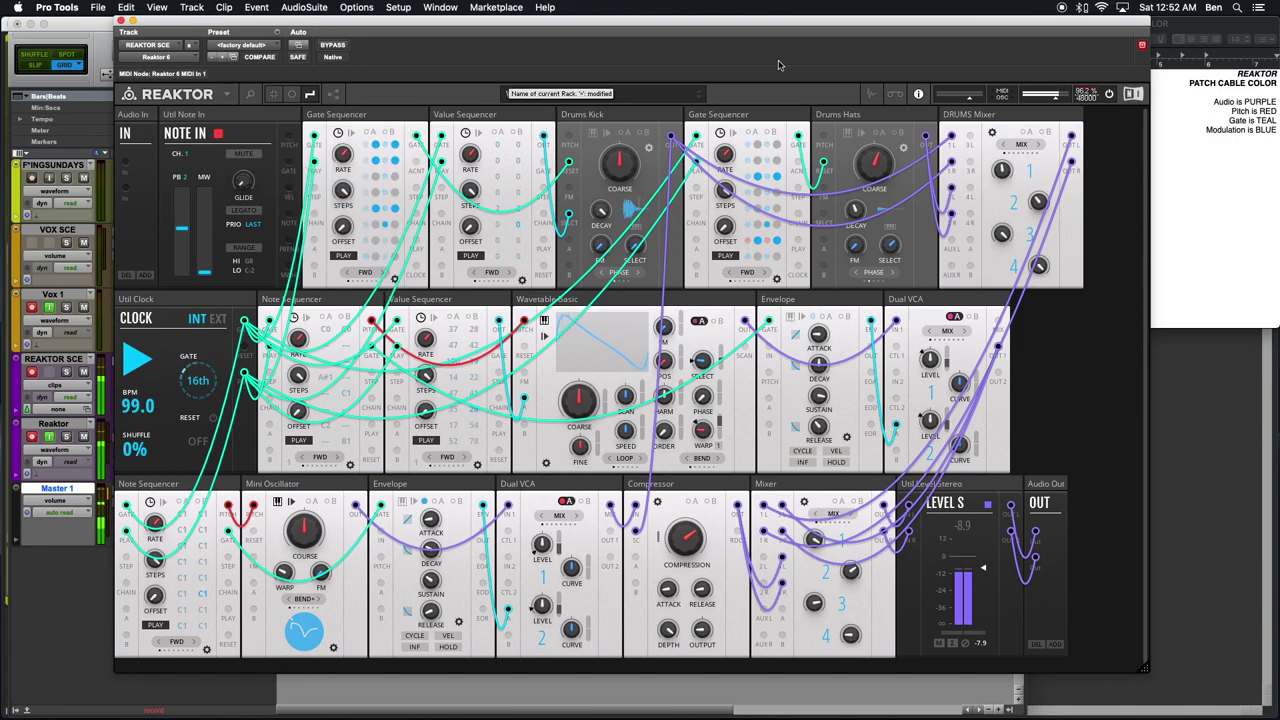